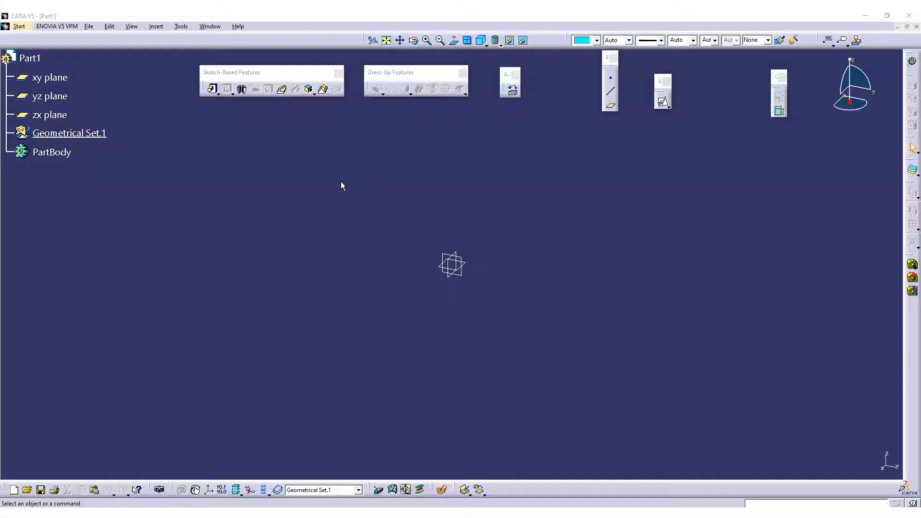
pyautogui.click(498, 189)
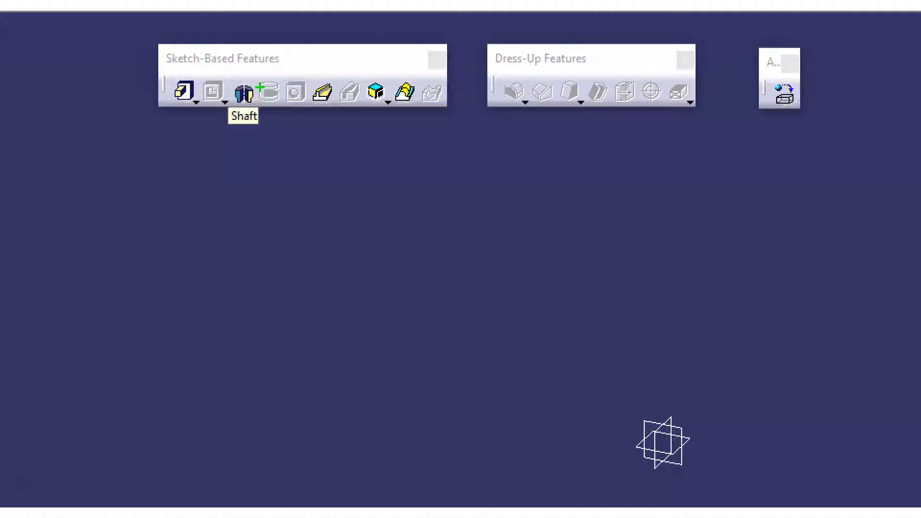
pyautogui.click(243, 92)
pyautogui.click(244, 93)
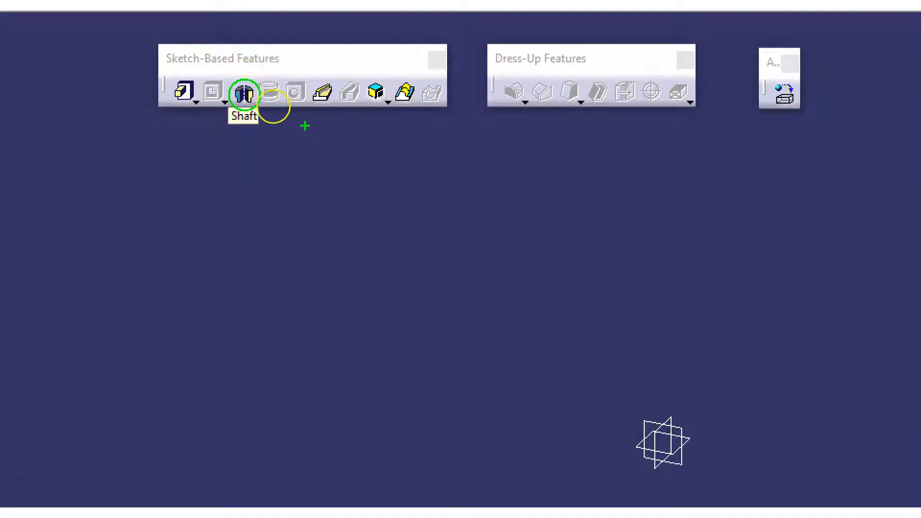
pyautogui.rightClick(284, 124)
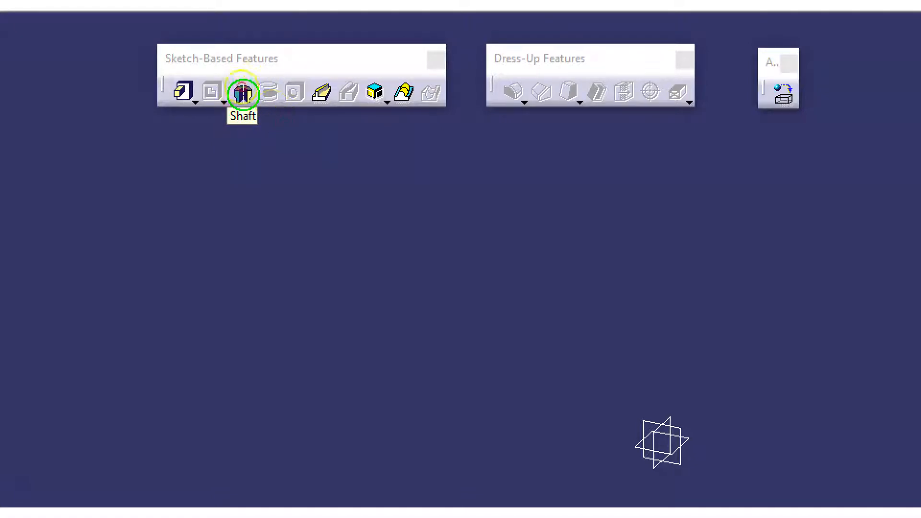
pyautogui.rightClick(242, 87)
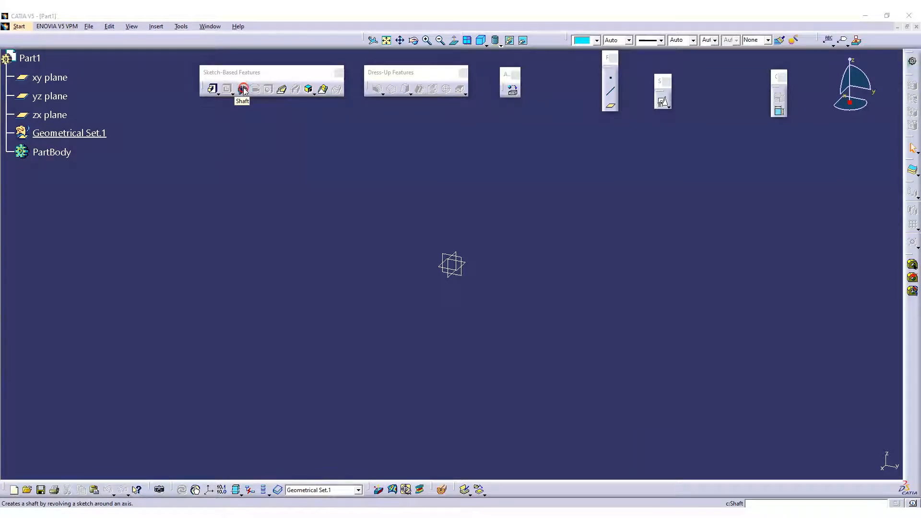
# - Start a new sketch on the yz plane
pyautogui.click(461, 274)
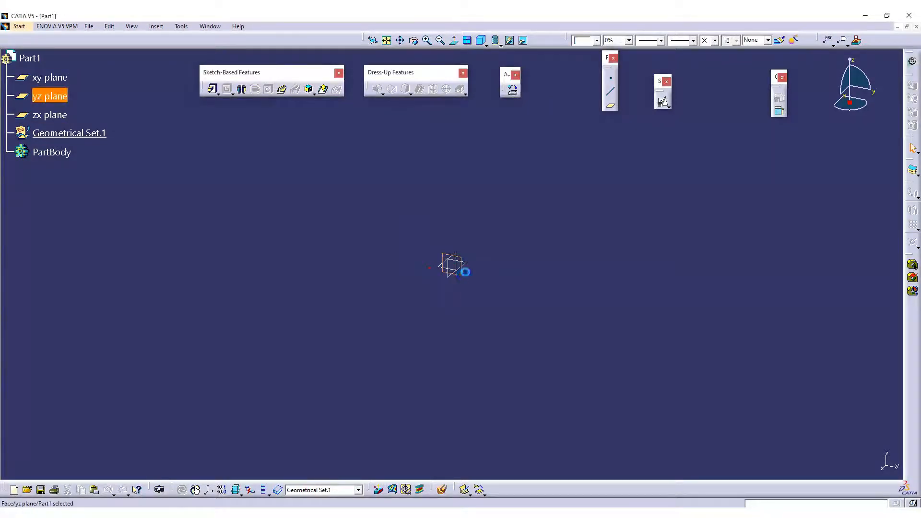
pyautogui.click(663, 101)
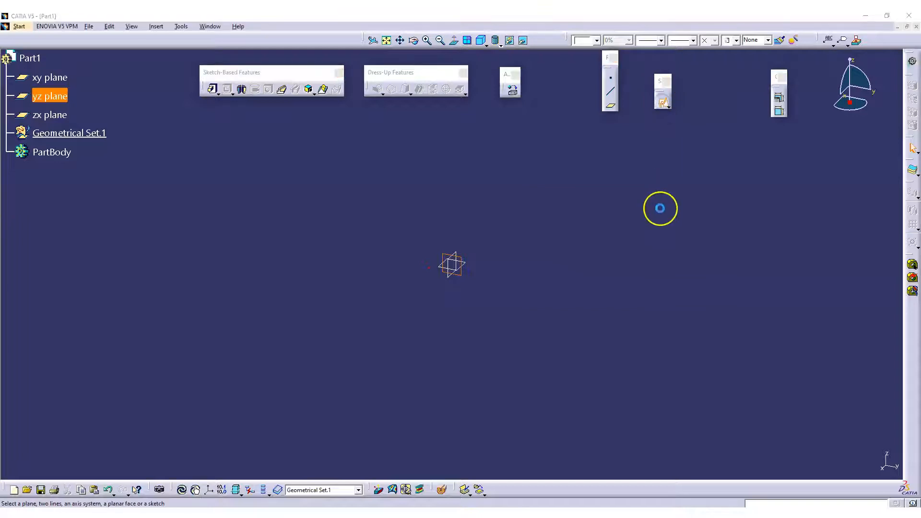
pyautogui.click(620, 274)
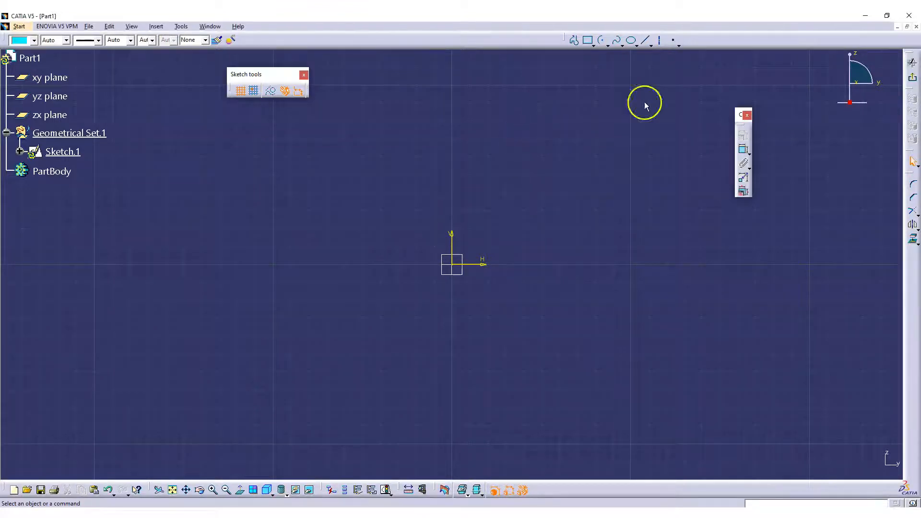
pyautogui.moveTo(525, 206)
pyautogui.mouseDown(button='middle')
pyautogui.moveTo(474, 196)
pyautogui.moveTo(469, 142)
pyautogui.moveTo(557, 200)
pyautogui.mouseUp(button='middle')
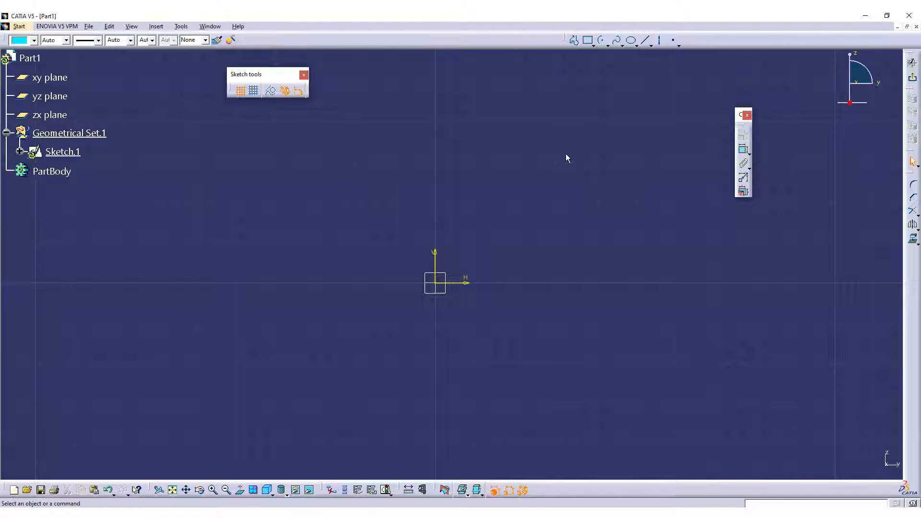
# - Start a Profile on the vertical axis above the origin with a horizontal line outward and a vertical line down
pyautogui.click(575, 42)
pyautogui.moveTo(512, 185); pyautogui.dragTo(449, 204, button='middle')
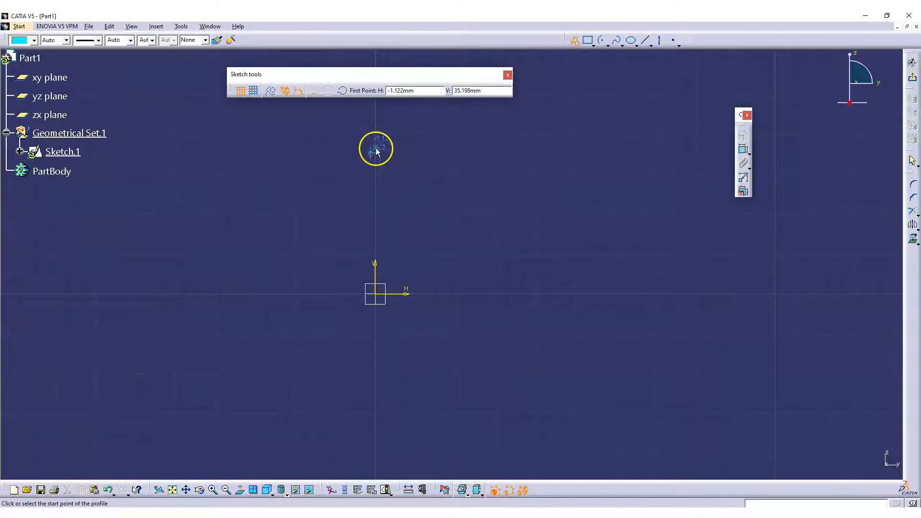
pyautogui.click(375, 149)
pyautogui.click(454, 150)
pyautogui.click(454, 215)
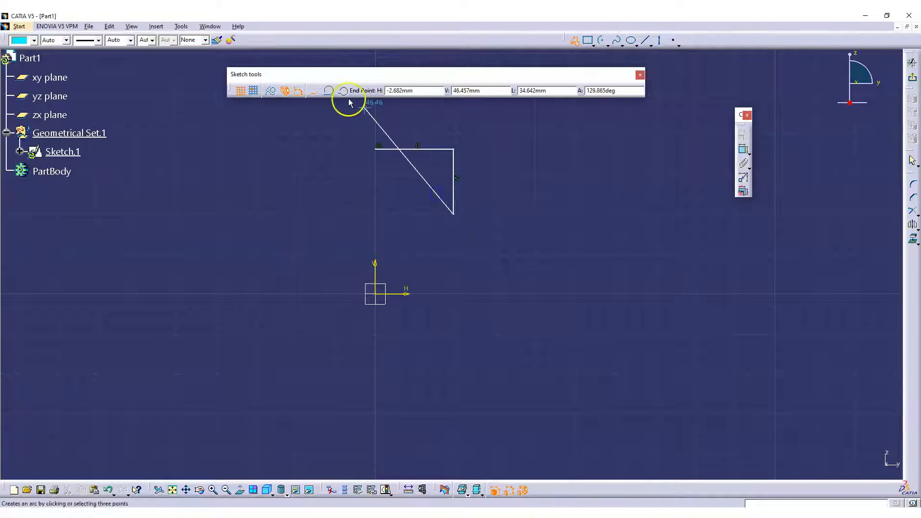
# - Continue the profile downward with a tangent arc curving outward, followed by a three-point arc bulging outward
pyautogui.click(329, 90)
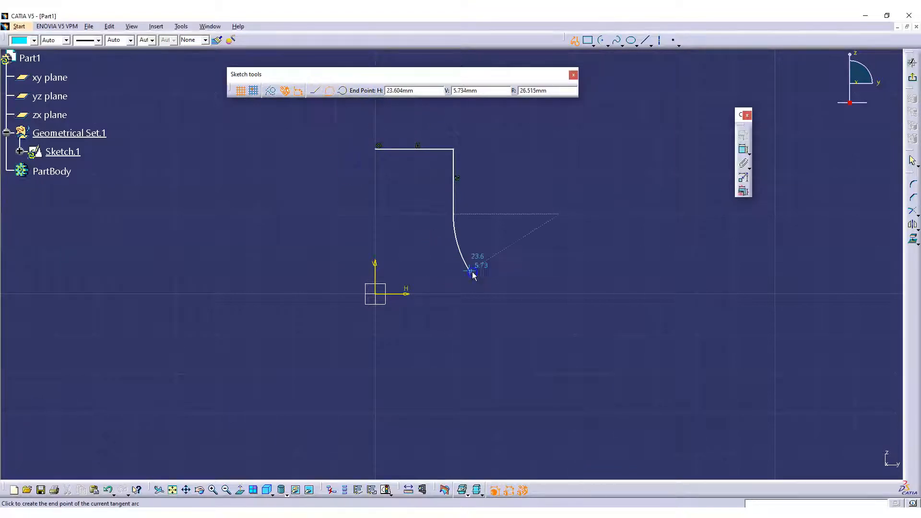
pyautogui.click(473, 275)
pyautogui.click(342, 90)
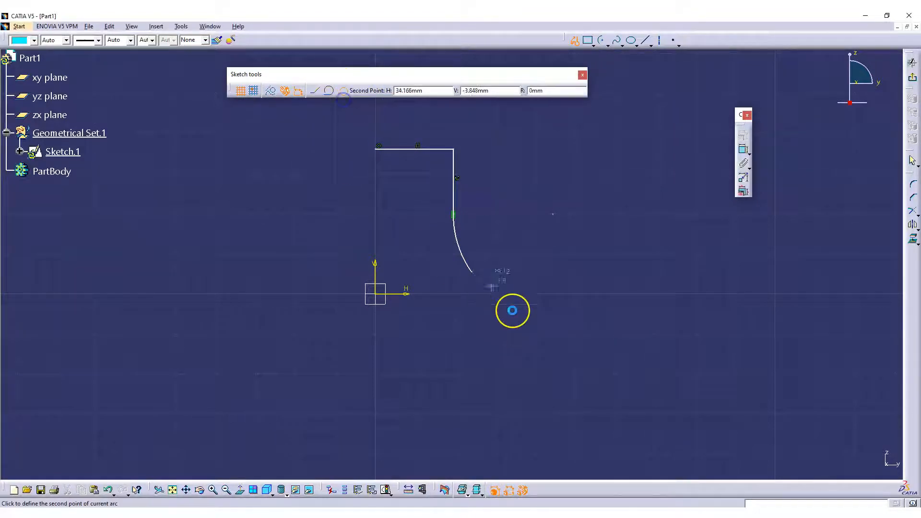
pyautogui.click(520, 320)
pyautogui.moveTo(533, 363); pyautogui.dragTo(555, 274, button='middle')
pyautogui.click(548, 296)
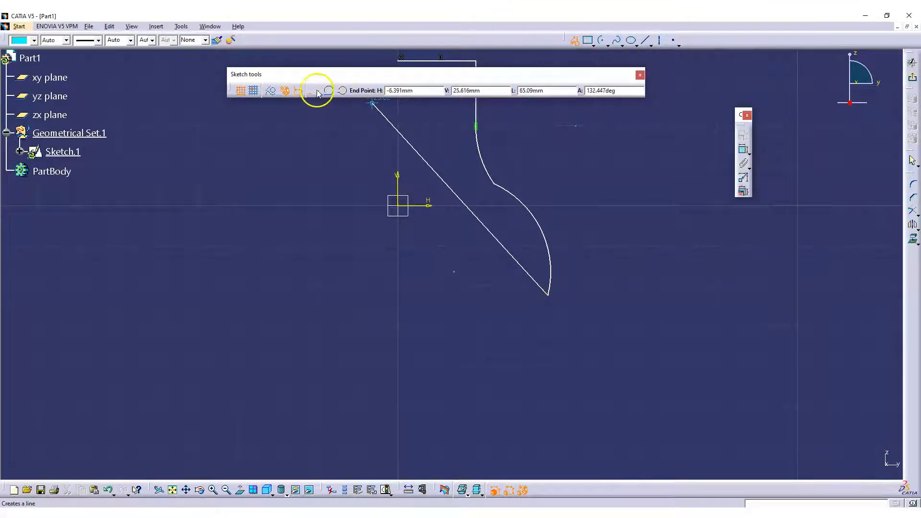
# - Finish the profile with a short horizontal line inward, a slightly slanted line down, and a horizontal line ending on the vertical axis
pyautogui.click(487, 298)
pyautogui.moveTo(487, 299); pyautogui.dragTo(505, 233, button='middle')
pyautogui.moveTo(503, 333); pyautogui.dragTo(535, 403, button='middle')
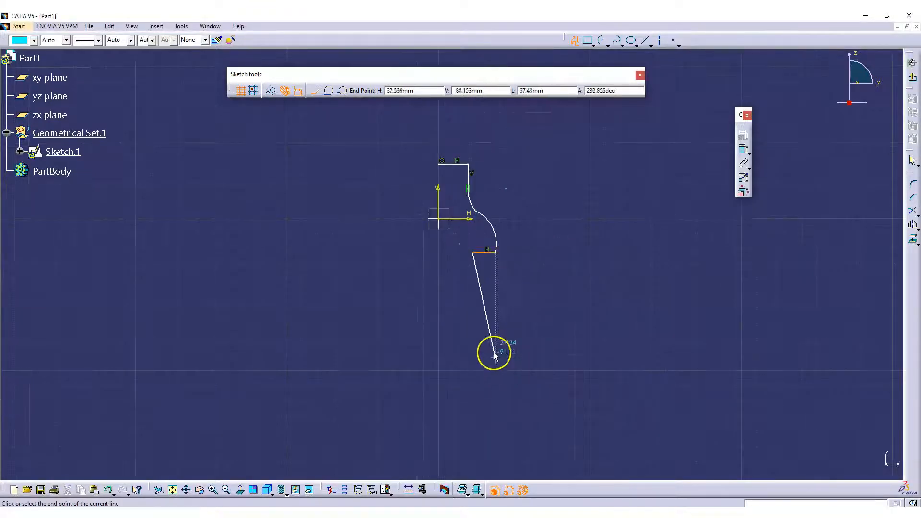
pyautogui.click(469, 302)
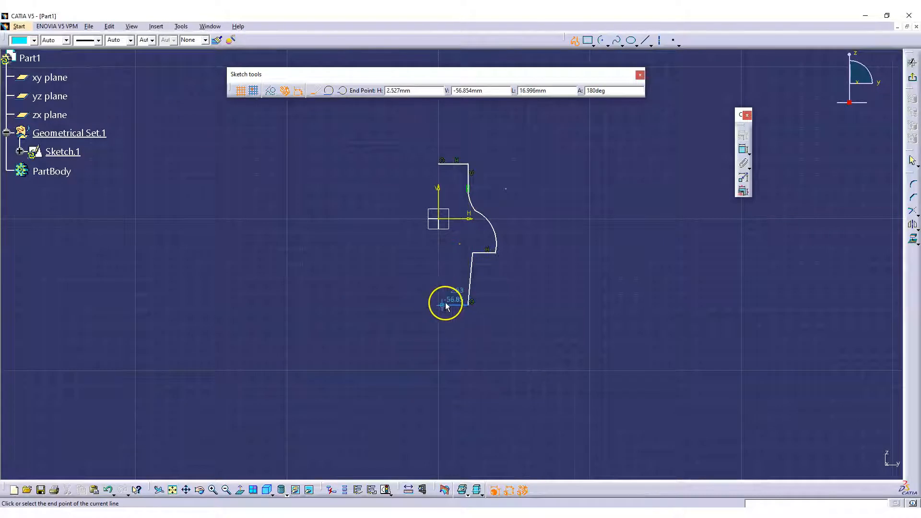
pyautogui.moveTo(440, 302)
pyautogui.mouseDown(button='middle')
pyautogui.moveTo(448, 333)
pyautogui.moveTo(457, 269)
pyautogui.mouseUp(button='middle')
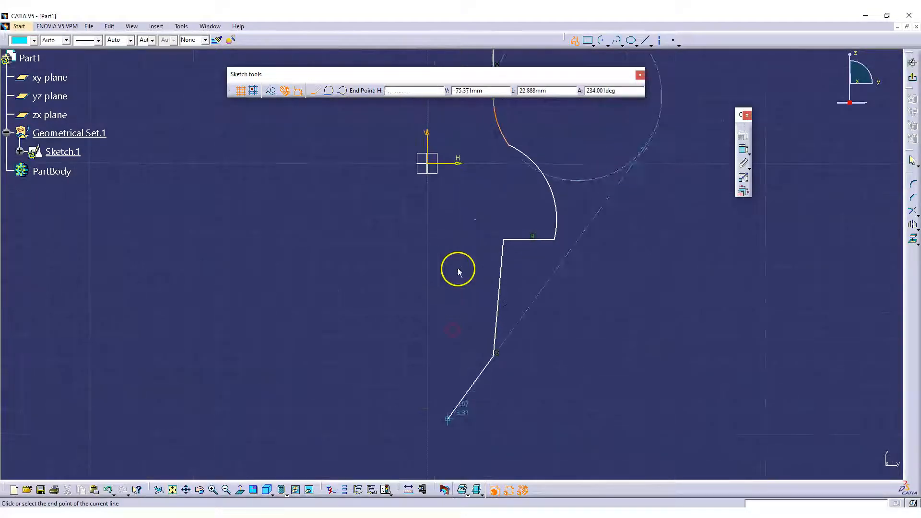
pyautogui.click(428, 356)
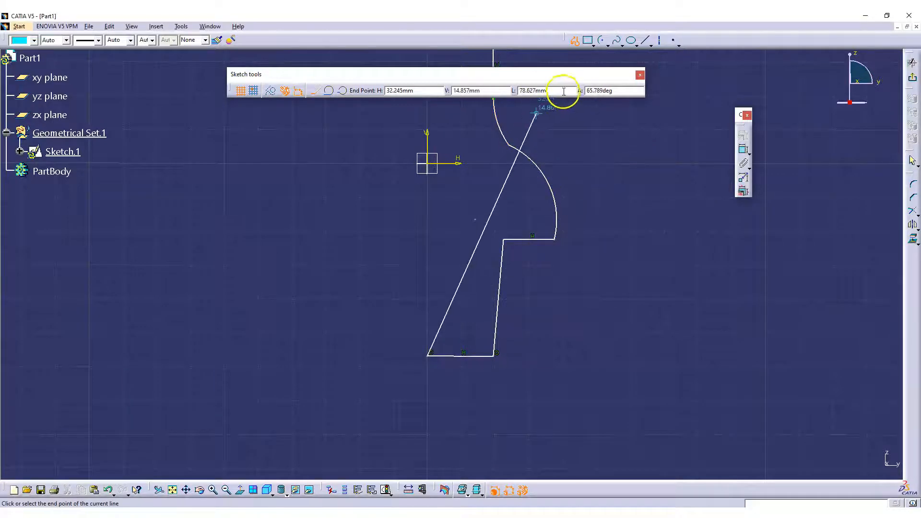
pyautogui.click(576, 42)
pyautogui.moveTo(600, 216)
pyautogui.mouseDown(button='middle')
pyautogui.moveTo(611, 230)
pyautogui.moveTo(602, 253)
pyautogui.mouseUp(button='middle')
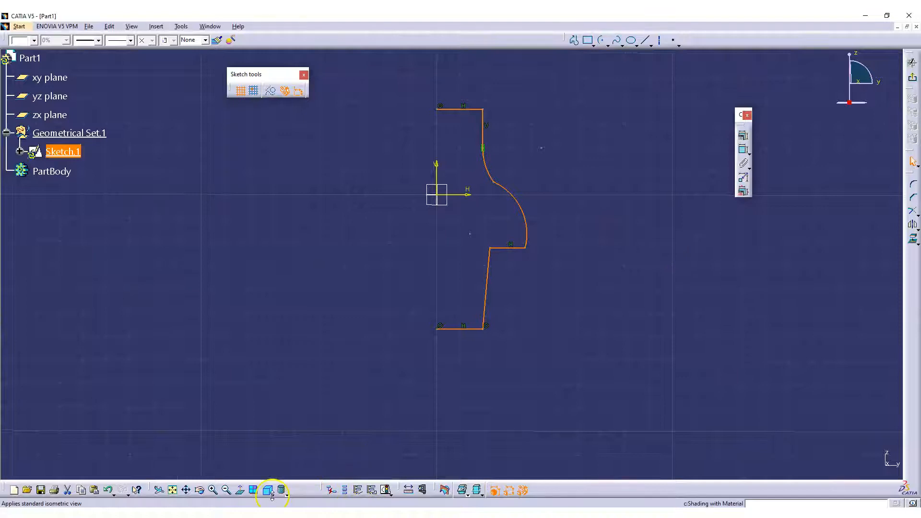
# - Change the view's render style to shading with edges and leave nothing selected
pyautogui.click(242, 495)
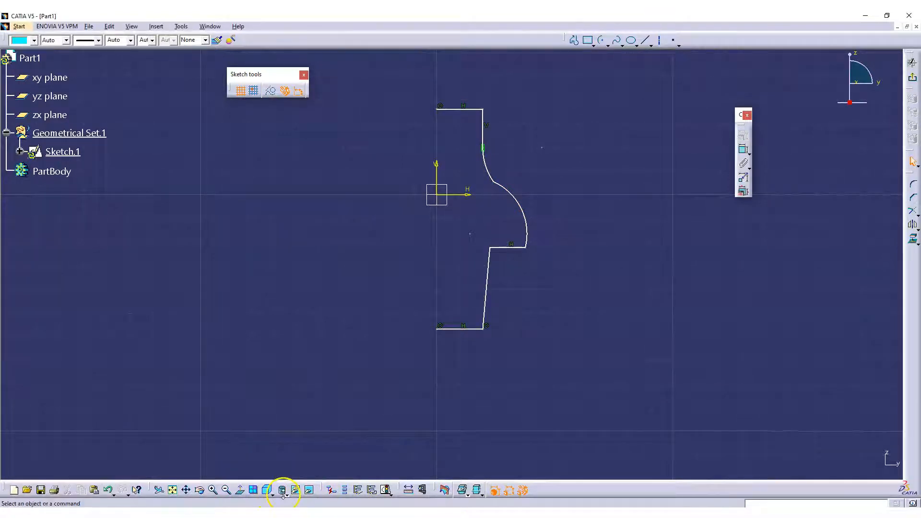
pyautogui.click(282, 492)
pyautogui.click(292, 433)
pyautogui.moveTo(502, 361); pyautogui.dragTo(491, 318, button='middle')
pyautogui.moveTo(489, 186); pyautogui.dragTo(488, 215, button='middle')
pyautogui.moveTo(474, 229); pyautogui.dragTo(473, 245, button='middle')
pyautogui.click(435, 190)
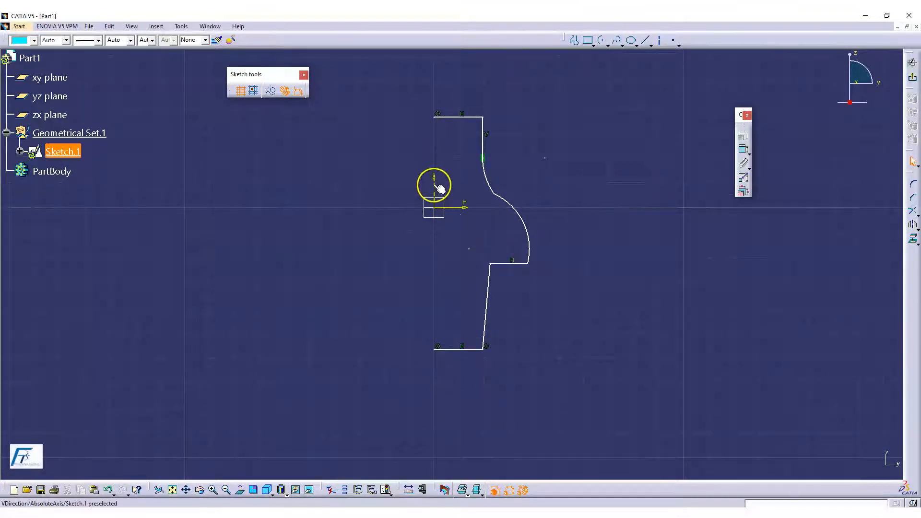
pyautogui.click(557, 261)
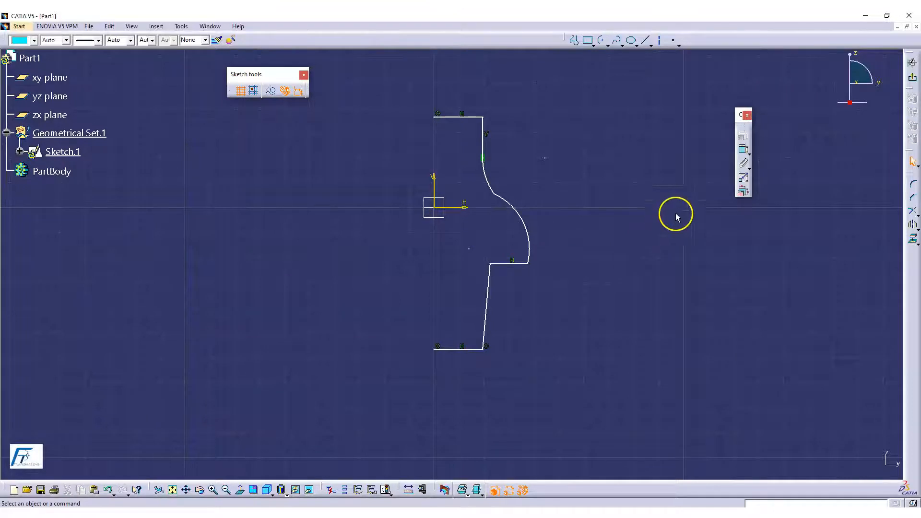
# - Exit the sketch and revolve the profile 360 degrees about its vertical axis with the Shaft command
pyautogui.click(913, 77)
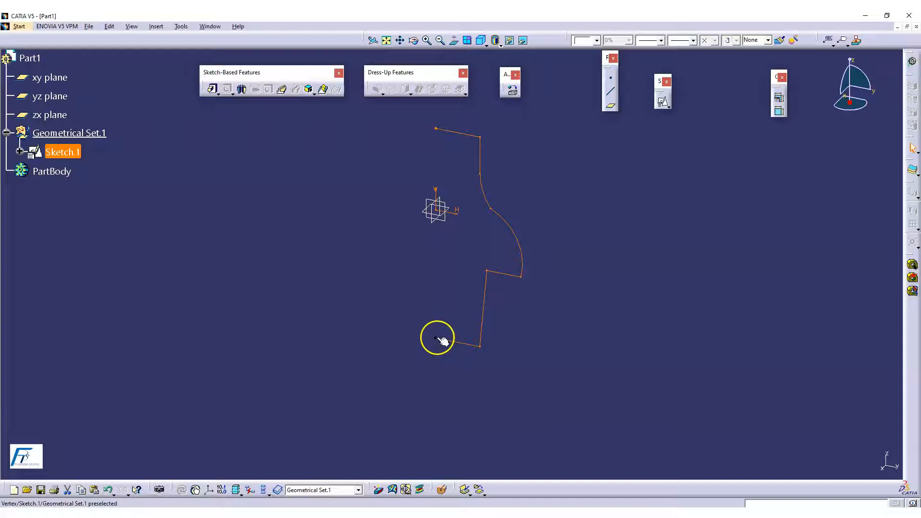
pyautogui.click(523, 162)
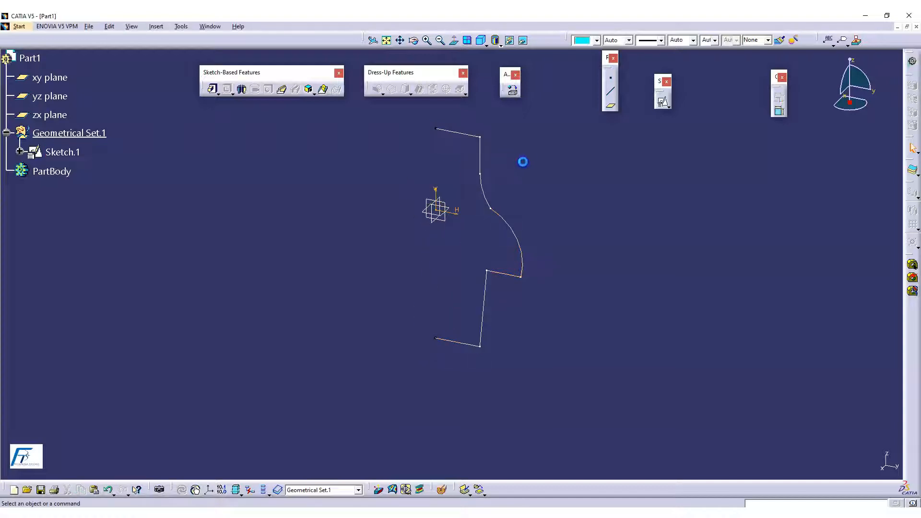
pyautogui.click(241, 89)
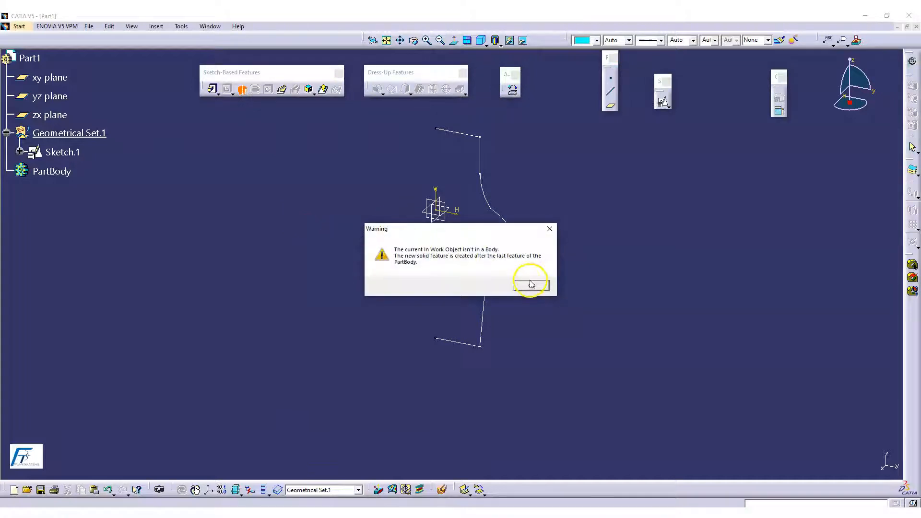
pyautogui.click(529, 283)
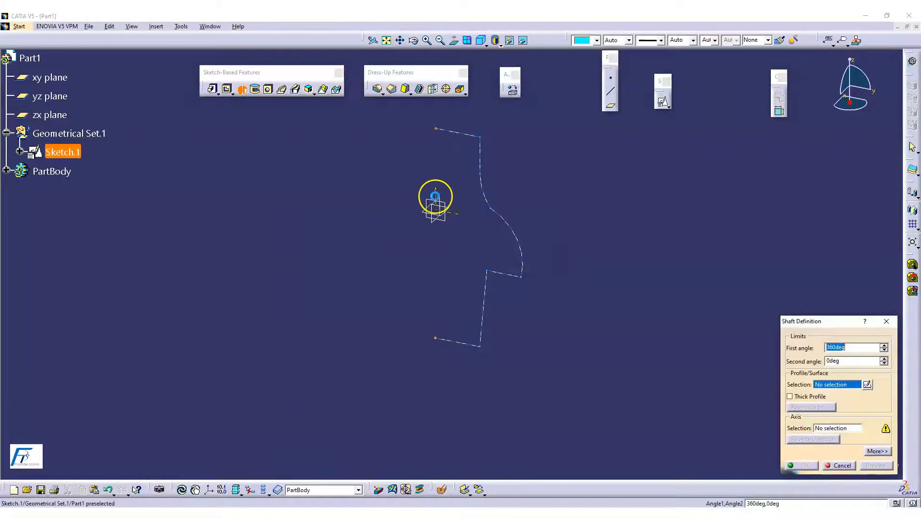
pyautogui.click(438, 192)
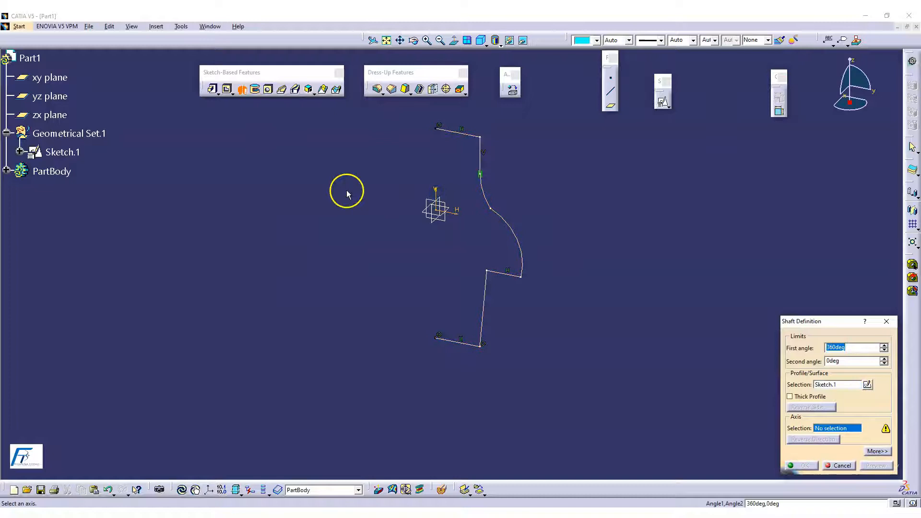
pyautogui.keyDown('ctrl'); pyautogui.moveTo(521, 308); pyautogui.dragTo(522, 284, button='middle'); pyautogui.keyUp('ctrl')
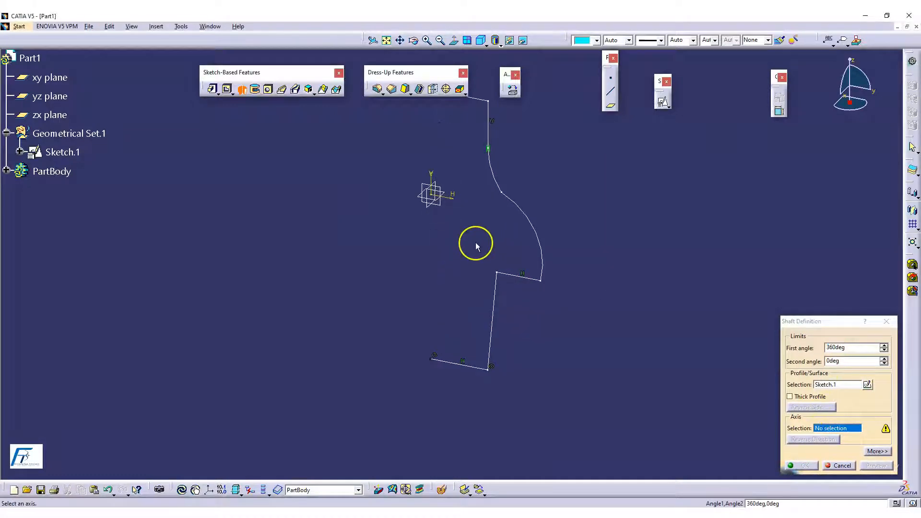
pyautogui.click(430, 178)
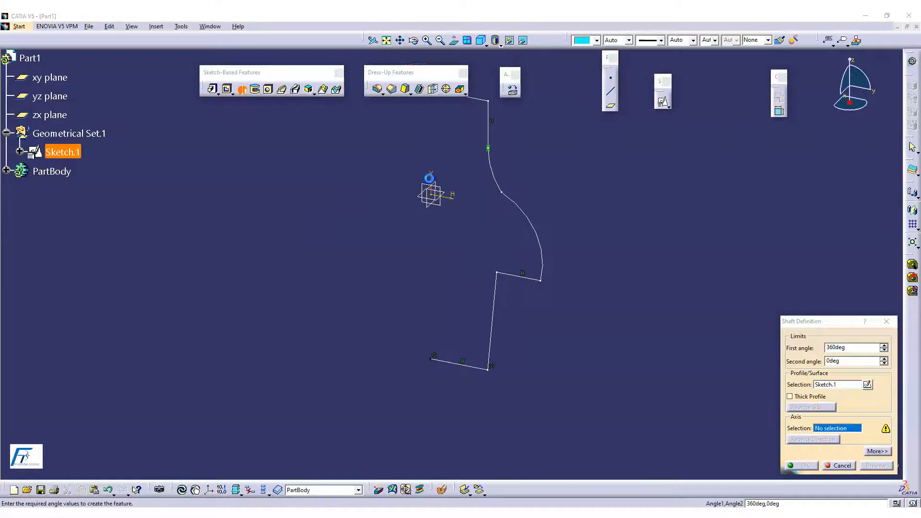
pyautogui.click(797, 466)
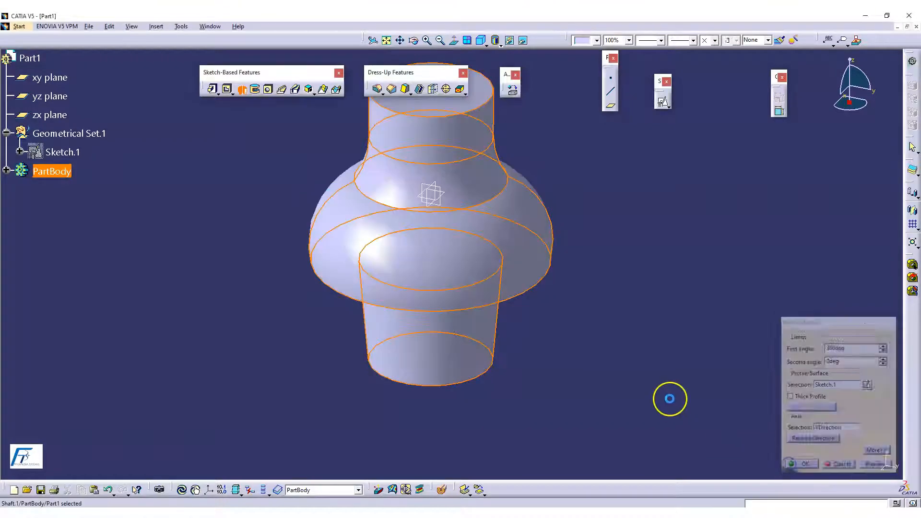
pyautogui.moveTo(470, 216)
pyautogui.mouseDown(button='middle')
pyautogui.moveTo(434, 203)
pyautogui.moveTo(504, 259)
pyautogui.moveTo(595, 269)
pyautogui.moveTo(607, 349)
pyautogui.moveTo(539, 253)
pyautogui.moveTo(510, 366)
pyautogui.moveTo(545, 329)
pyautogui.moveTo(563, 369)
pyautogui.moveTo(528, 356)
pyautogui.mouseUp(button='middle')
# - Reopen the shaft's profile sketch from the PartBody for editing
pyautogui.click(6, 170)
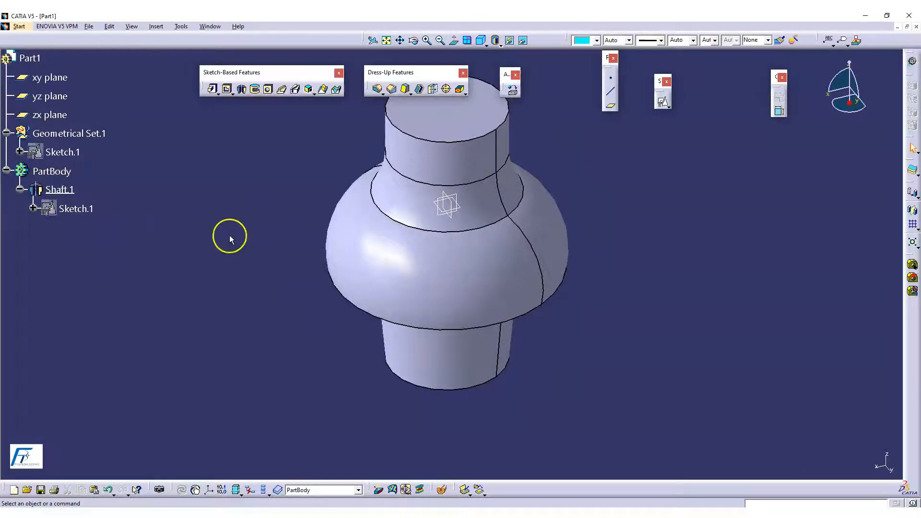
pyautogui.click(83, 209)
pyautogui.doubleClick(86, 208)
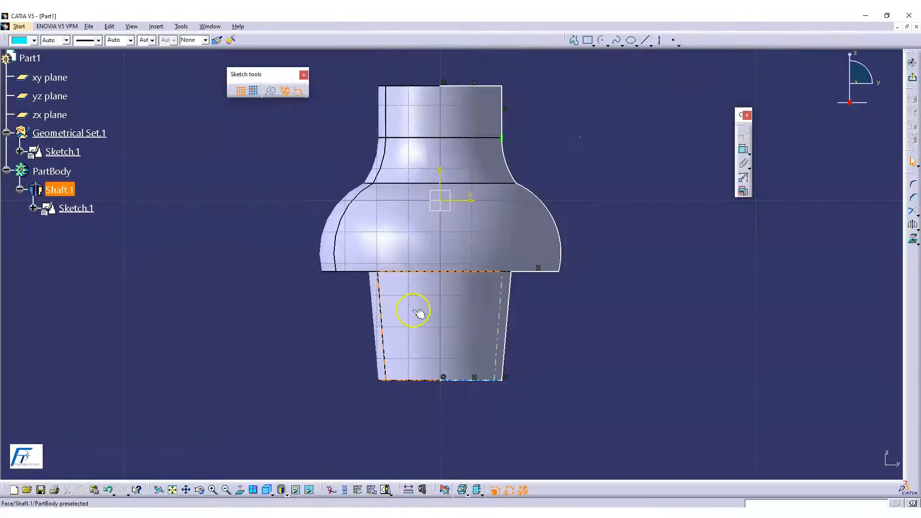
pyautogui.moveTo(412, 311); pyautogui.dragTo(385, 390, button='middle')
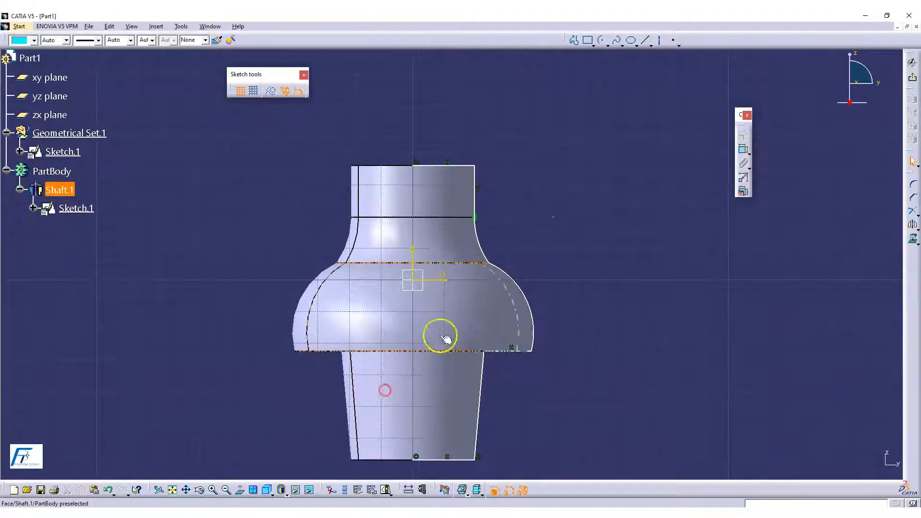
# - Delete the coincidence constraint at the top line's inner endpoint and move that endpoint outward, off the vertical axis
pyautogui.click(416, 160)
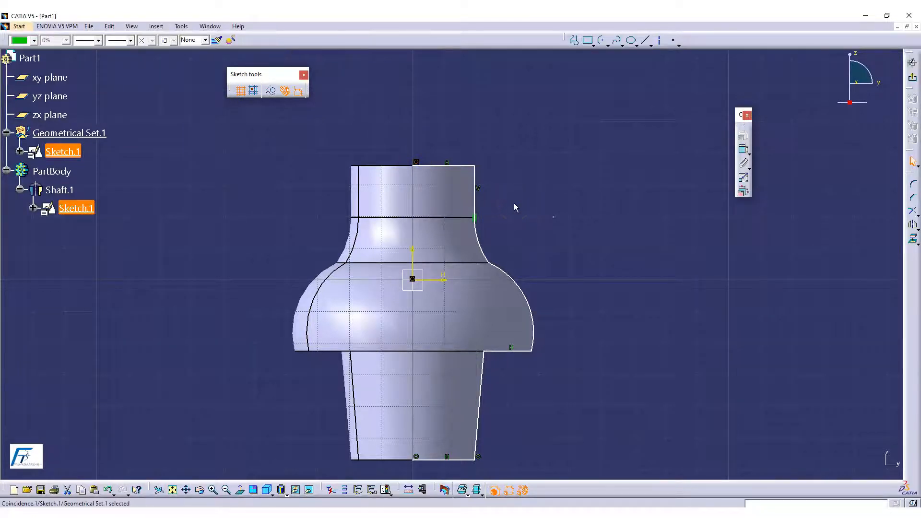
pyautogui.press('Delete')
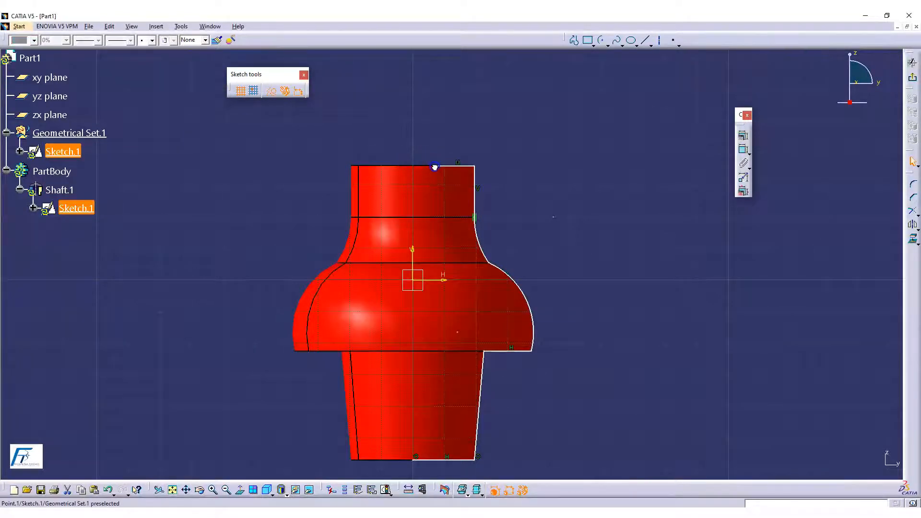
pyautogui.click(434, 167)
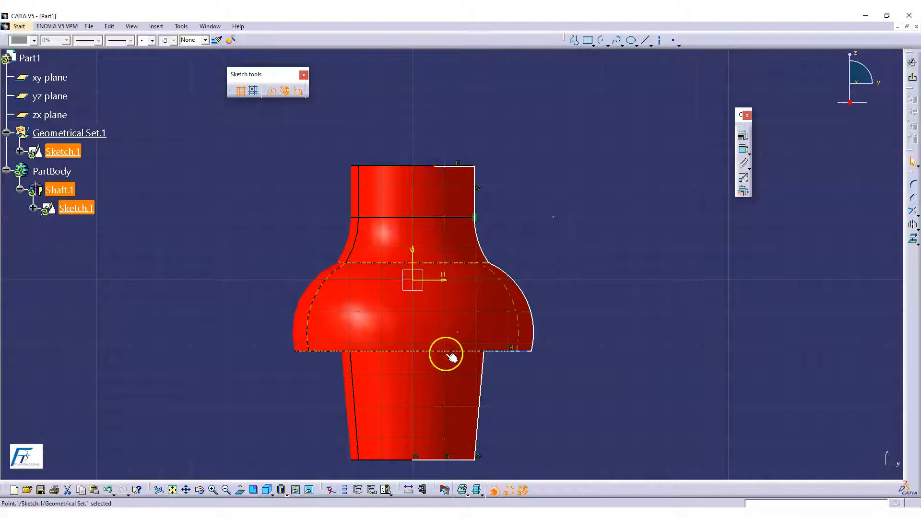
# - Exit the sketch to update the shaft from the modified profile and dismiss the update diagnosis
pyautogui.click(914, 78)
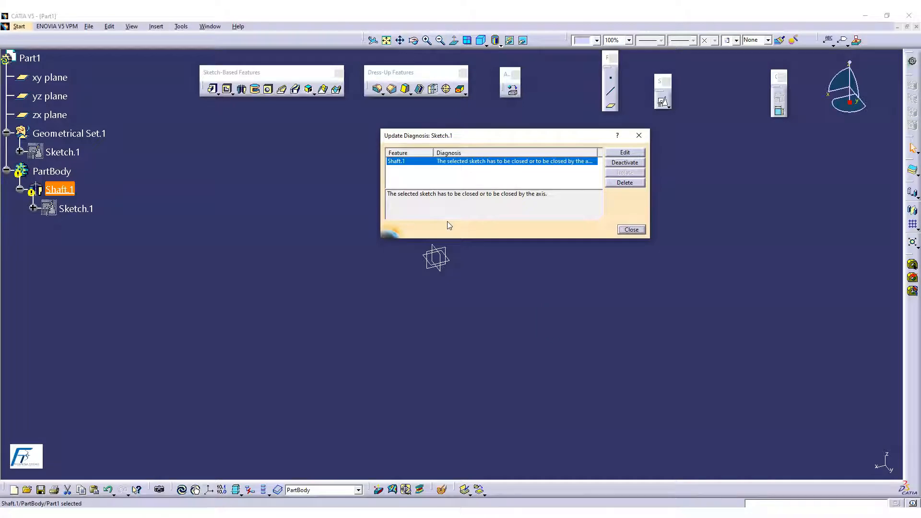
pyautogui.click(631, 230)
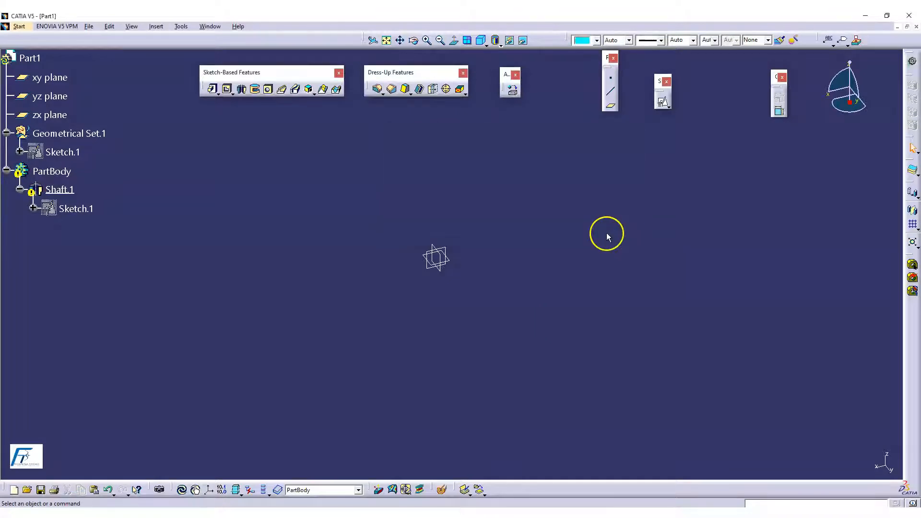
# - Reopen the shaft's profile sketch and delete the entire existing profile
pyautogui.click(62, 208)
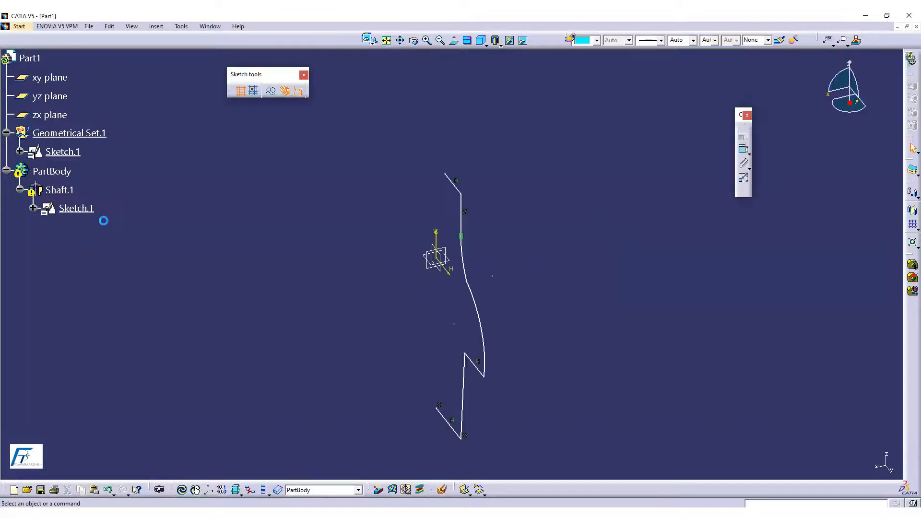
pyautogui.moveTo(242, 231); pyautogui.dragTo(293, 180, button='middle')
pyautogui.moveTo(500, 170)
pyautogui.mouseDown(button='middle')
pyautogui.moveTo(505, 220)
pyautogui.moveTo(500, 176)
pyautogui.moveTo(488, 233)
pyautogui.mouseUp(button='middle')
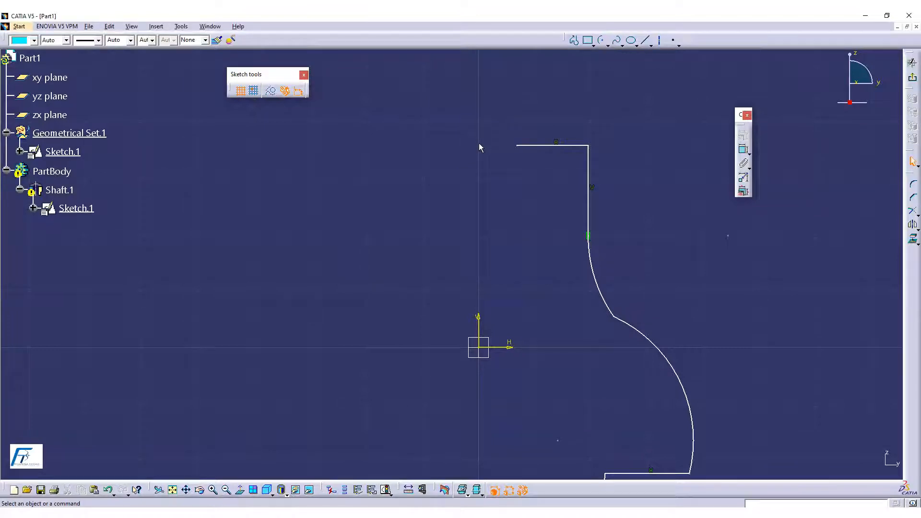
pyautogui.moveTo(513, 227)
pyautogui.mouseDown(button='middle')
pyautogui.moveTo(490, 119)
pyautogui.moveTo(508, 187)
pyautogui.mouseUp(button='middle')
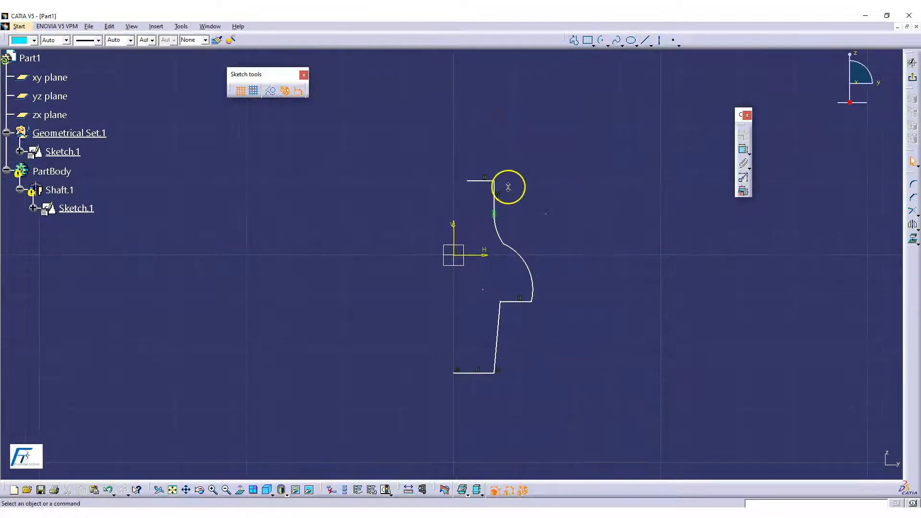
pyautogui.moveTo(427, 141)
pyautogui.mouseDown()
pyautogui.moveTo(592, 432)
pyautogui.moveTo(601, 418)
pyautogui.mouseUp()
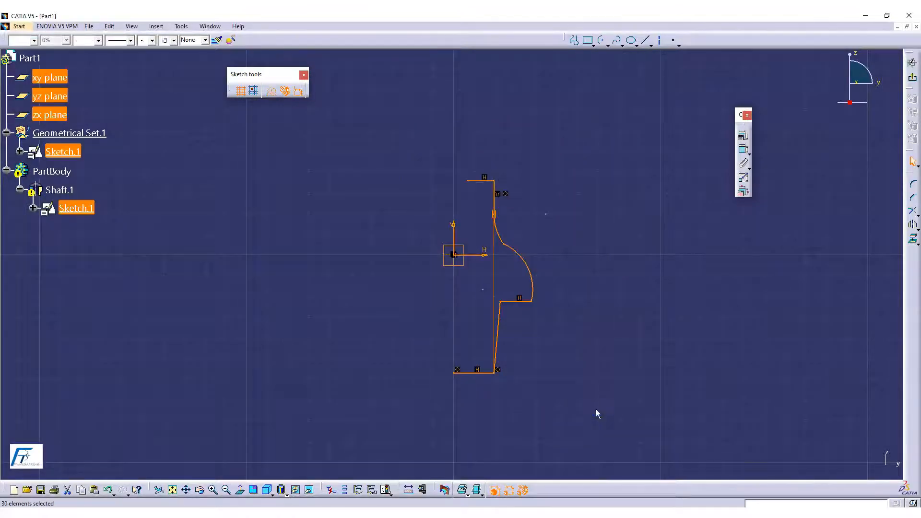
pyautogui.press('Delete')
# - Sketch a rectangle about 14 mm wide and 37 mm high with one side on the vertical axis, and exit the sketch
pyautogui.moveTo(569, 373); pyautogui.dragTo(565, 301, button='middle')
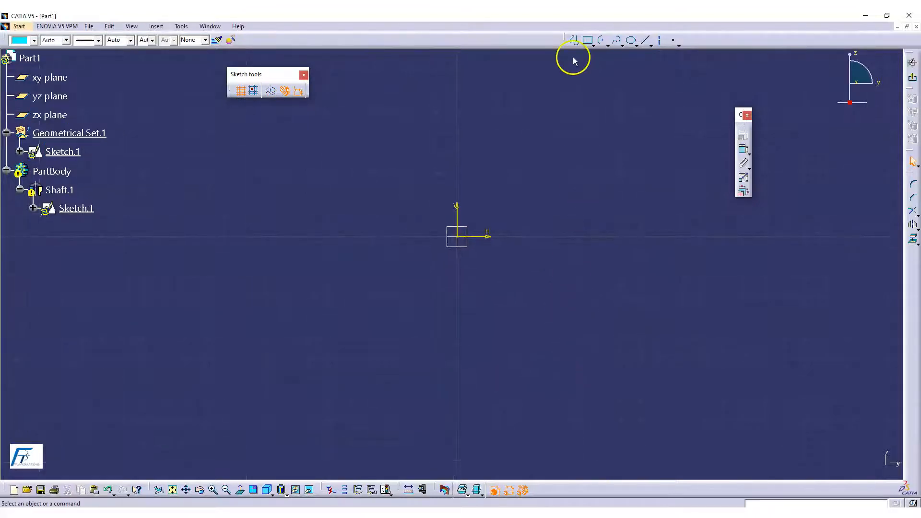
pyautogui.click(588, 40)
pyautogui.click(461, 123)
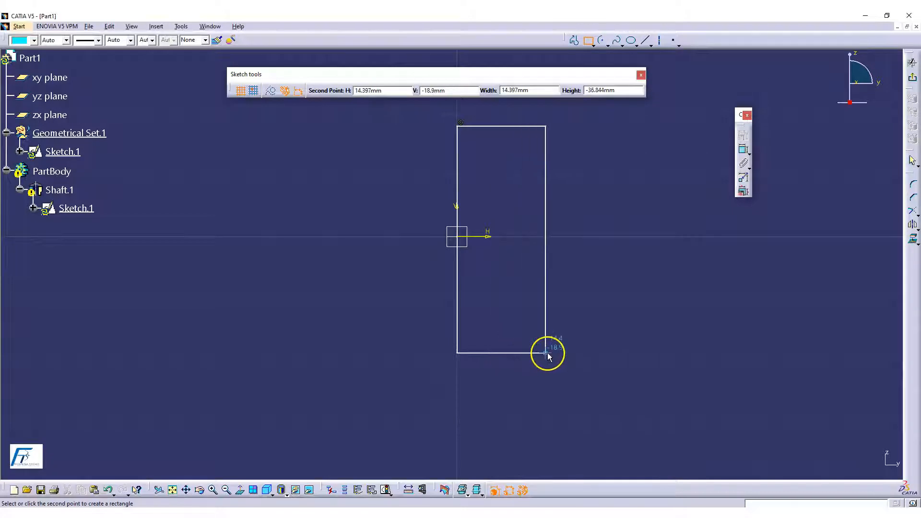
pyautogui.click(548, 352)
pyautogui.click(757, 204)
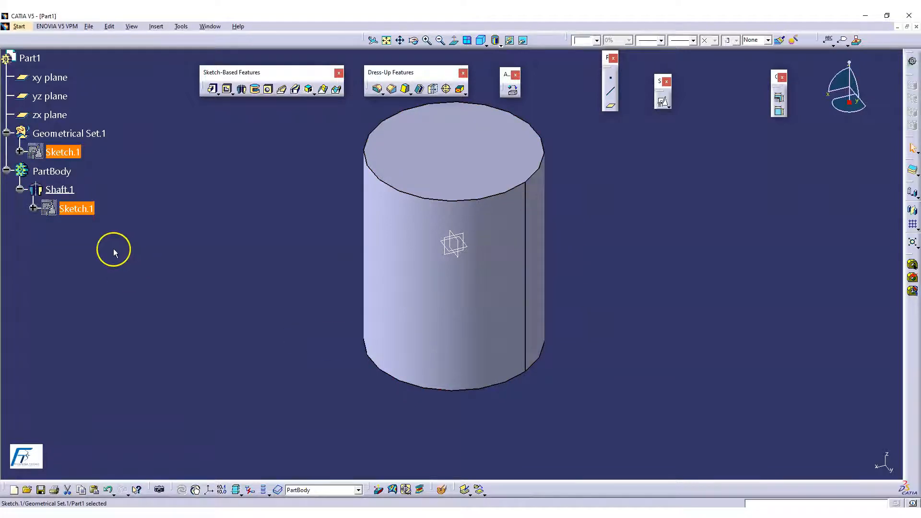
# - Reopen the shaft's sketch, delete the rectangle's side lying on the vertical axis, and exit to update the shaft
pyautogui.click(72, 213)
pyautogui.doubleClick(71, 214)
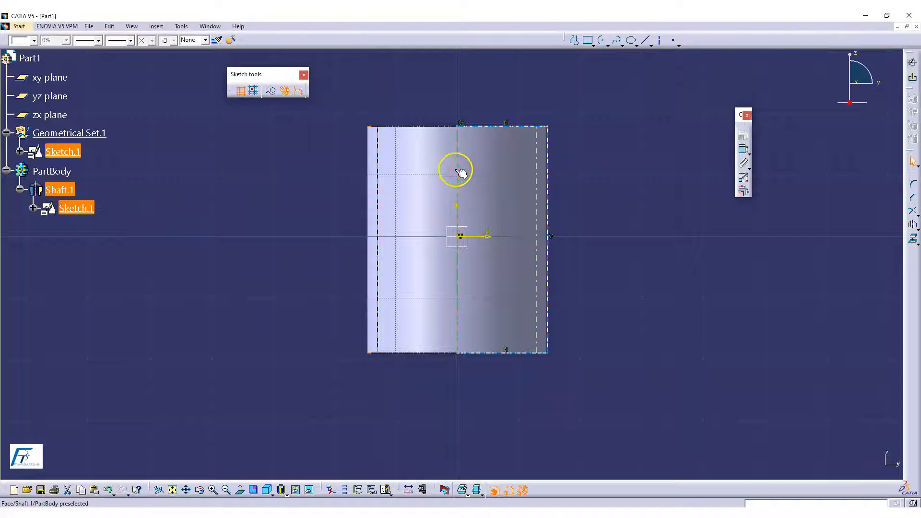
pyautogui.click(456, 160)
pyautogui.press('Delete')
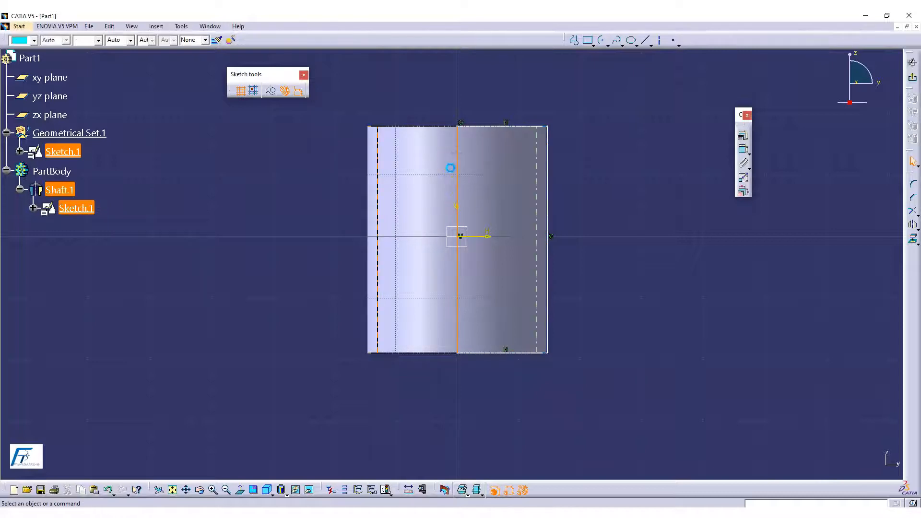
pyautogui.keyDown('ctrl'); pyautogui.moveTo(591, 243); pyautogui.dragTo(599, 193, button='middle'); pyautogui.keyUp('ctrl')
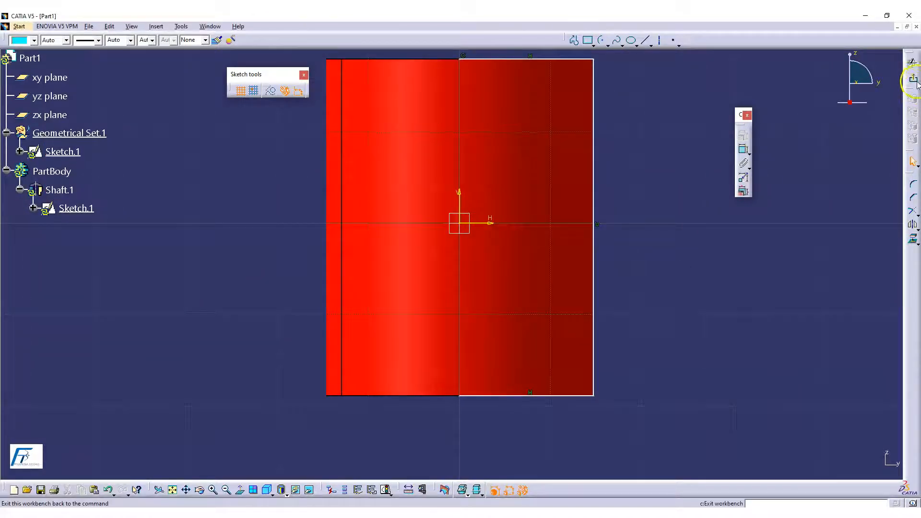
pyautogui.click(912, 62)
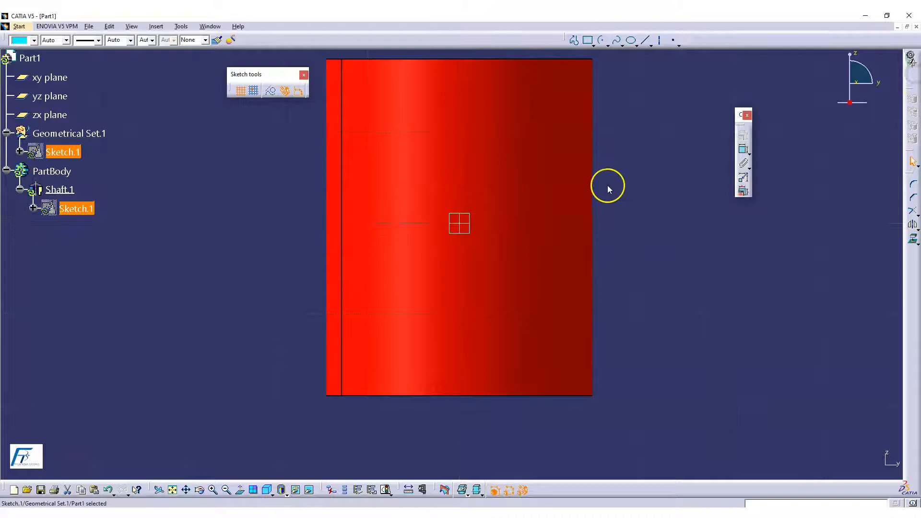
pyautogui.click(621, 213)
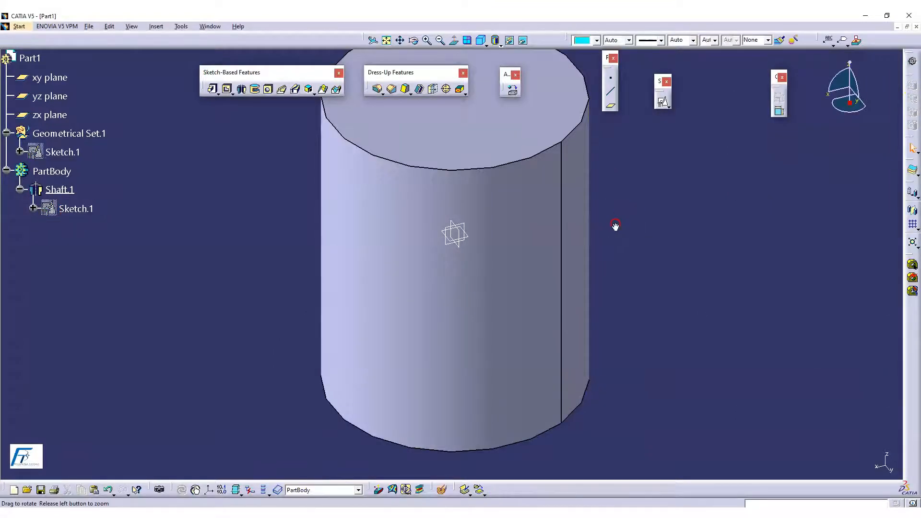
# - In the shaft's sketch, delete the coincidence constraint at the top line's inner endpoint and move that endpoint across the vertical axis
pyautogui.click(78, 209)
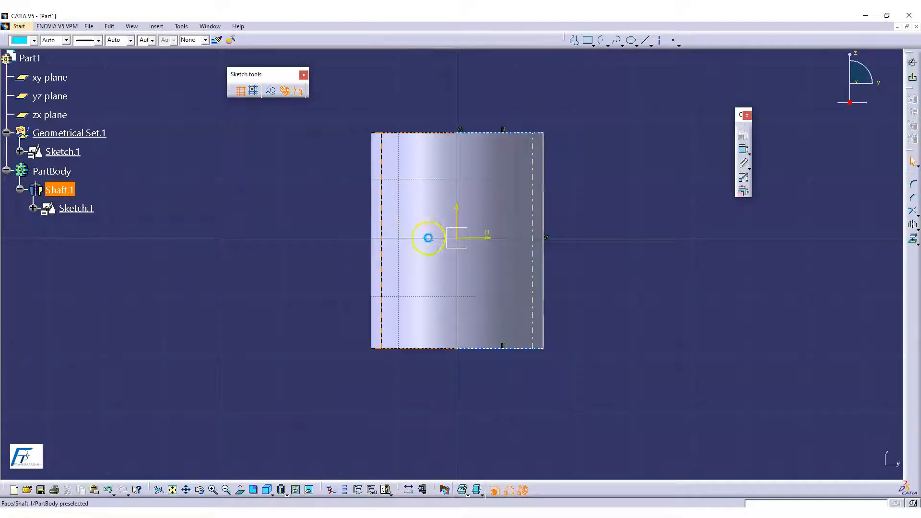
pyautogui.click(460, 131)
pyautogui.press('Delete')
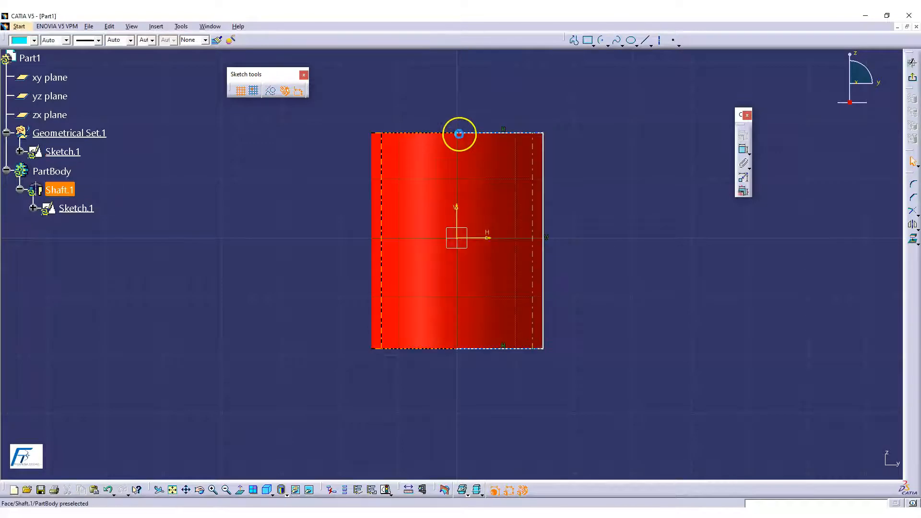
pyautogui.moveTo(457, 134); pyautogui.dragTo(427, 130)
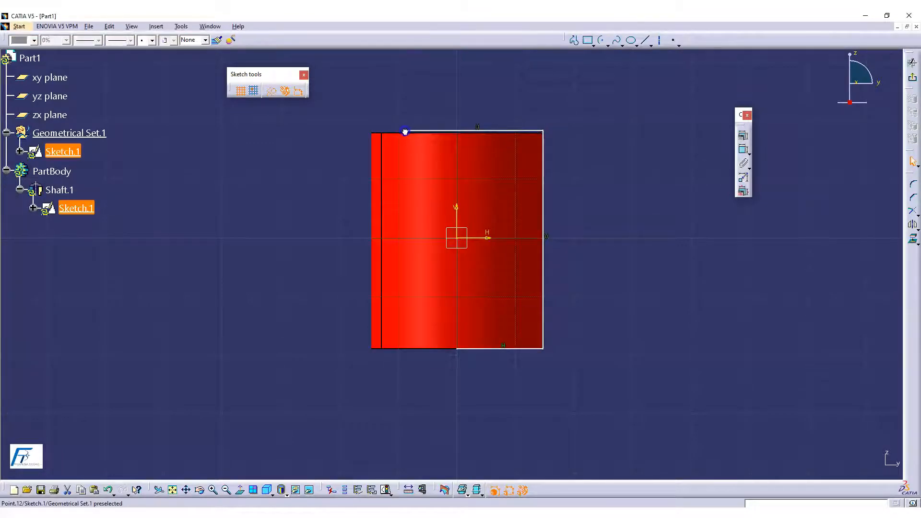
# - Exit the sketch to update the shaft with the profile crossing the axis, and close the update diagnosis
pyautogui.click(913, 63)
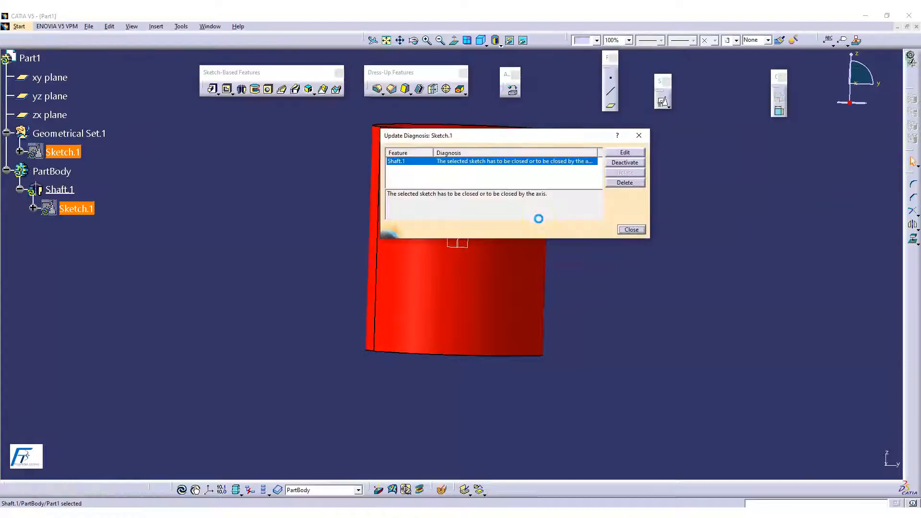
pyautogui.click(639, 135)
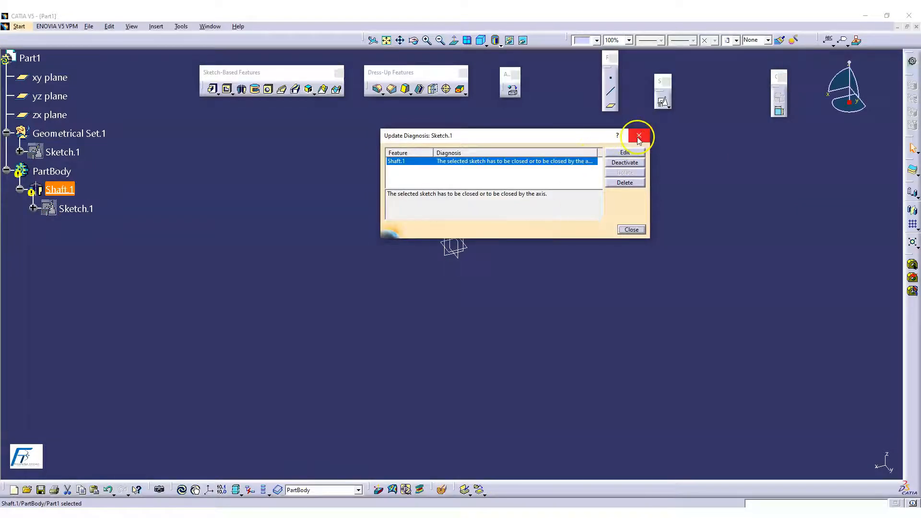
# - Reopen the shaft's sketch and move the inner endpoints of the top and bottom lines off the vertical axis, onto the profile's side
pyautogui.click(74, 208)
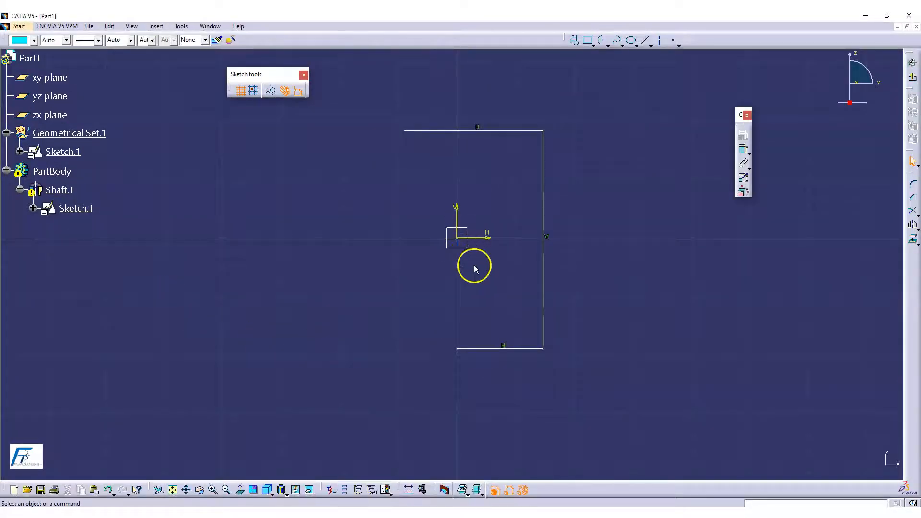
pyautogui.moveTo(405, 130)
pyautogui.mouseDown()
pyautogui.moveTo(496, 150)
pyautogui.moveTo(483, 146)
pyautogui.mouseUp()
pyautogui.moveTo(457, 350); pyautogui.dragTo(473, 350)
pyautogui.click(593, 291)
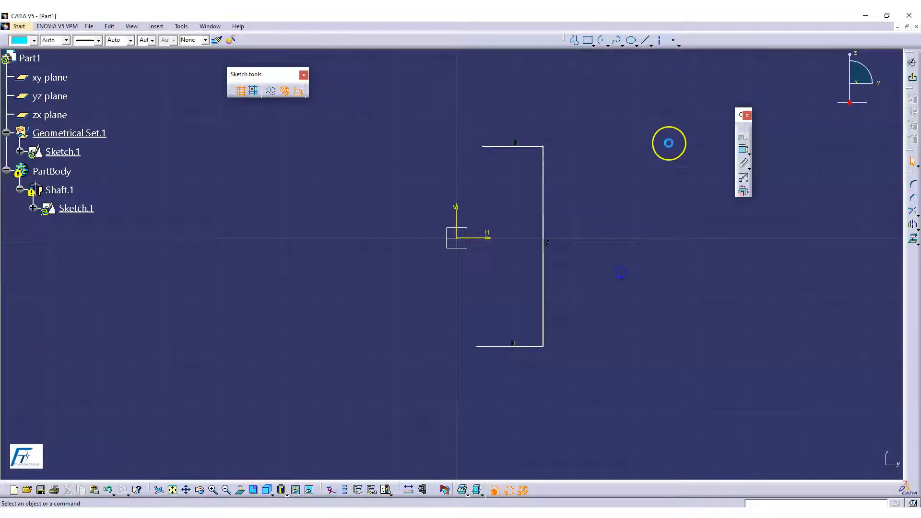
# - Close the profile with a line joining the inner endpoints of the top and bottom lines
pyautogui.click(575, 37)
pyautogui.click(483, 146)
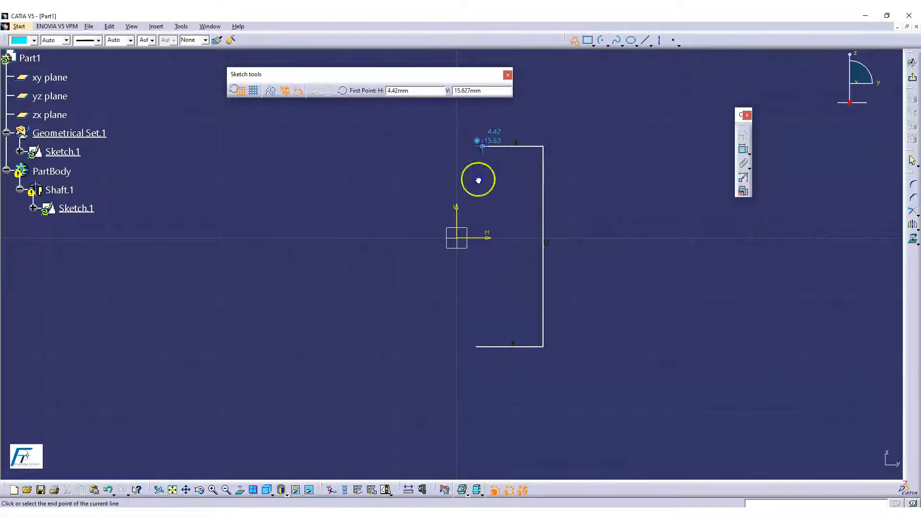
pyautogui.click(477, 345)
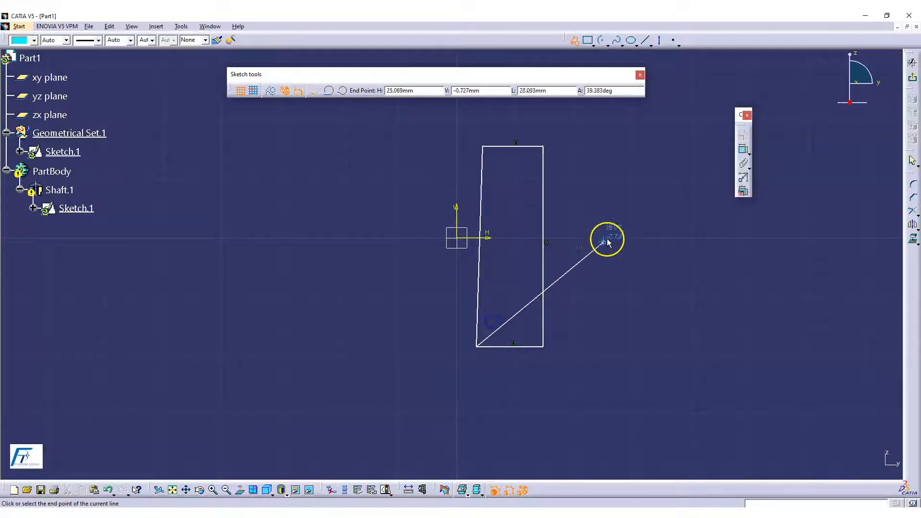
pyautogui.click(575, 39)
pyautogui.click(599, 246)
pyautogui.moveTo(599, 246)
pyautogui.mouseDown(button='middle')
pyautogui.moveTo(595, 193)
pyautogui.moveTo(556, 258)
pyautogui.moveTo(537, 256)
pyautogui.mouseUp(button='middle')
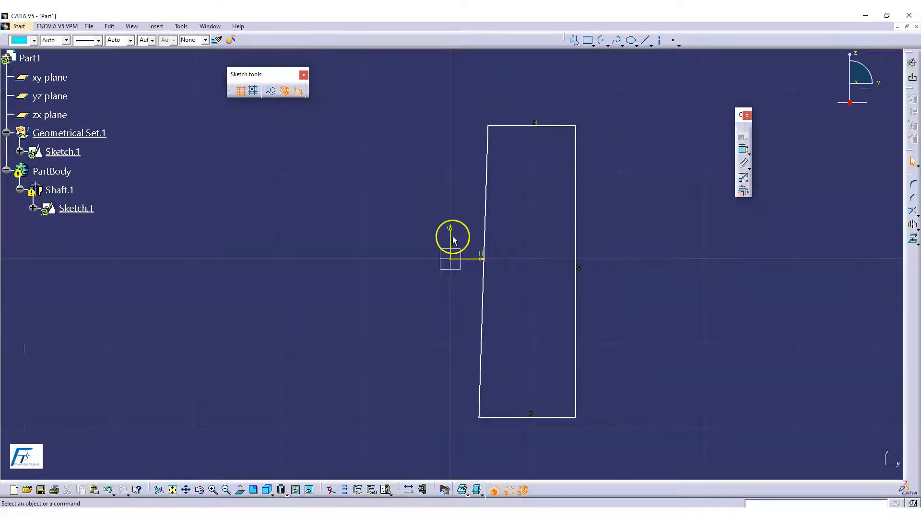
# - Exit the sketch to update the shaft and inspect its central hole from several angles
pyautogui.click(912, 63)
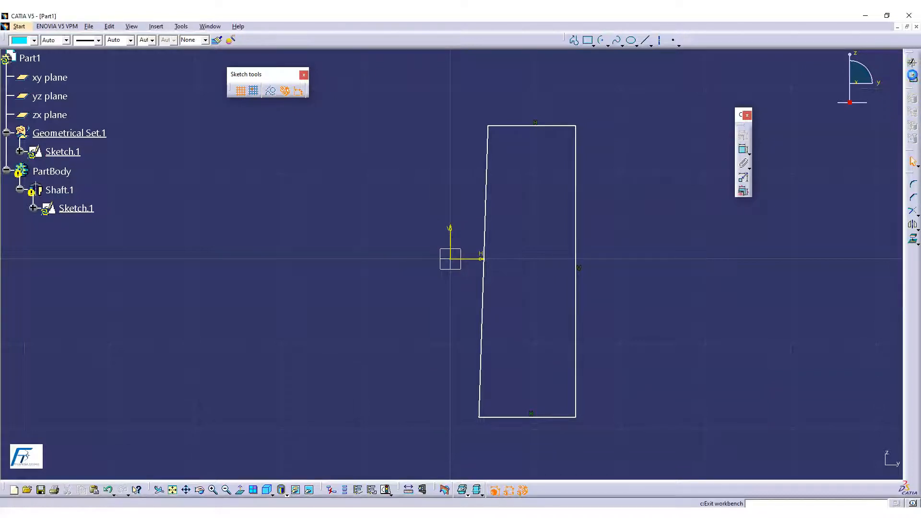
pyautogui.moveTo(657, 256)
pyautogui.mouseDown(button='middle')
pyautogui.moveTo(605, 260)
pyautogui.moveTo(520, 379)
pyautogui.moveTo(471, 106)
pyautogui.moveTo(487, 361)
pyautogui.moveTo(474, 191)
pyautogui.moveTo(502, 239)
pyautogui.moveTo(532, 440)
pyautogui.moveTo(499, 187)
pyautogui.moveTo(461, 432)
pyautogui.moveTo(480, 224)
pyautogui.moveTo(411, 274)
pyautogui.mouseUp(button='middle')
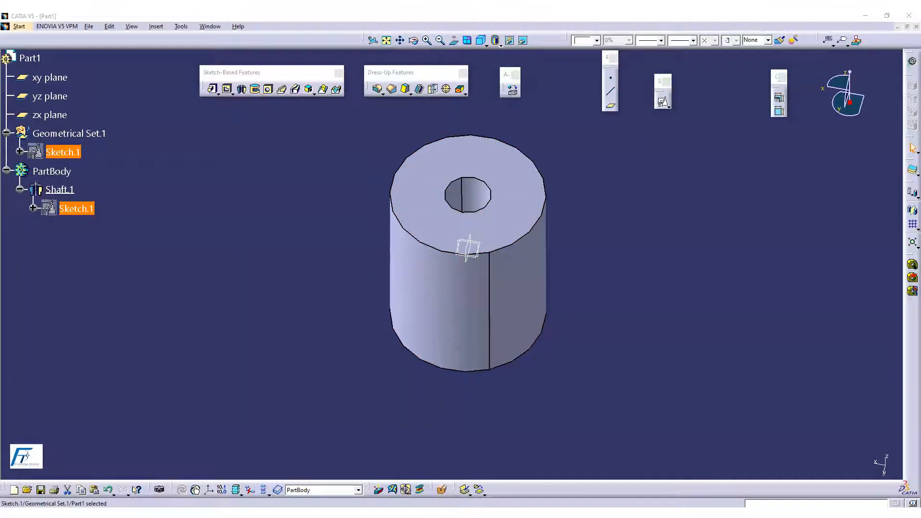
pyautogui.click(620, 290)
pyautogui.moveTo(501, 284)
pyautogui.mouseDown(button='middle')
pyautogui.moveTo(491, 277)
pyautogui.moveTo(502, 168)
pyautogui.moveTo(523, 113)
pyautogui.mouseUp(button='middle')
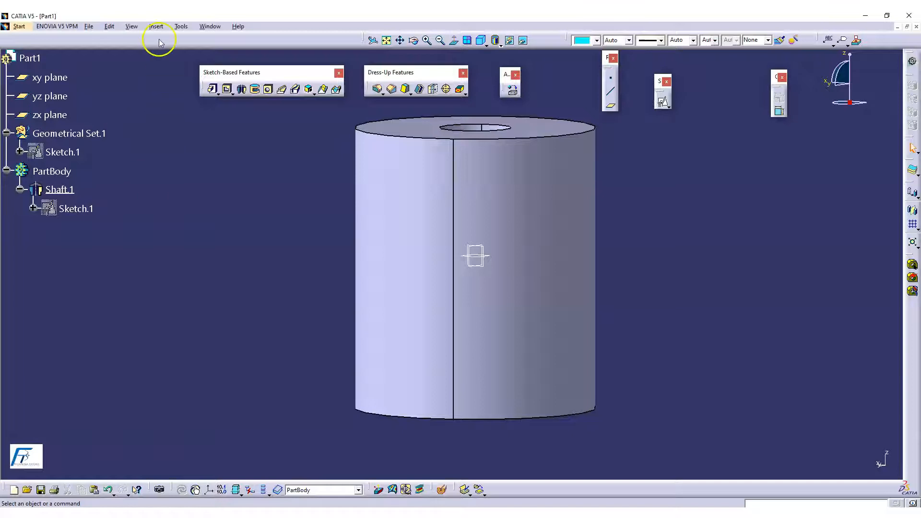
pyautogui.keyDown('ctrl'); pyautogui.moveTo(619, 236); pyautogui.dragTo(615, 262, button='middle'); pyautogui.keyUp('ctrl')
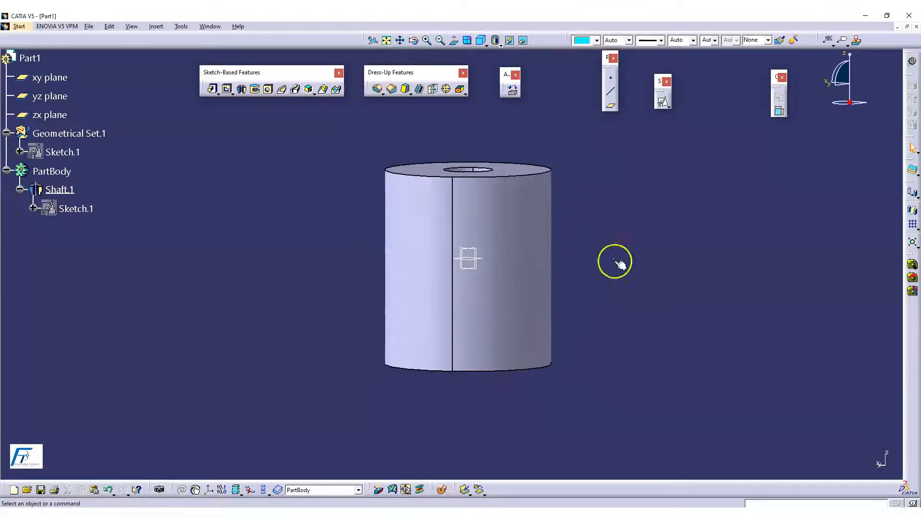
# - Reopen the shaft's sketch and draw an axis line along the vertical axis, extending above and below the profile
pyautogui.doubleClick(68, 204)
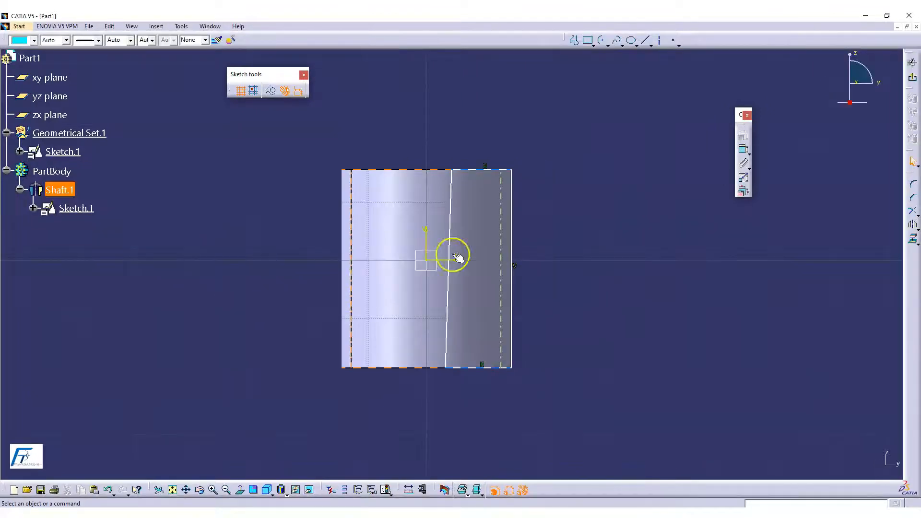
pyautogui.click(660, 48)
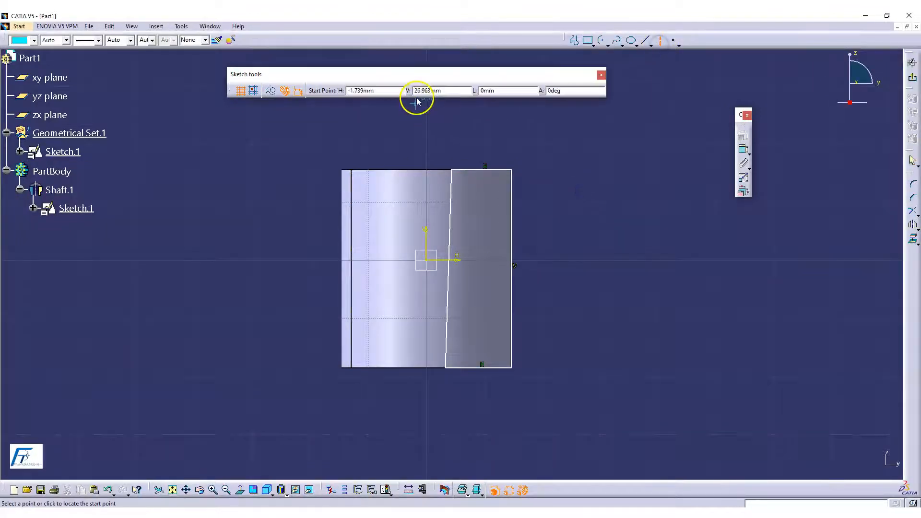
pyautogui.click(426, 111)
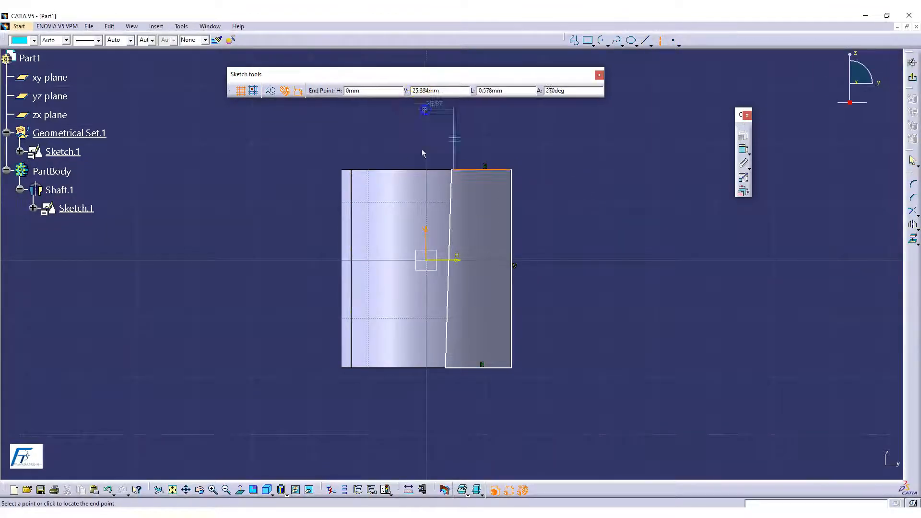
pyautogui.click(426, 450)
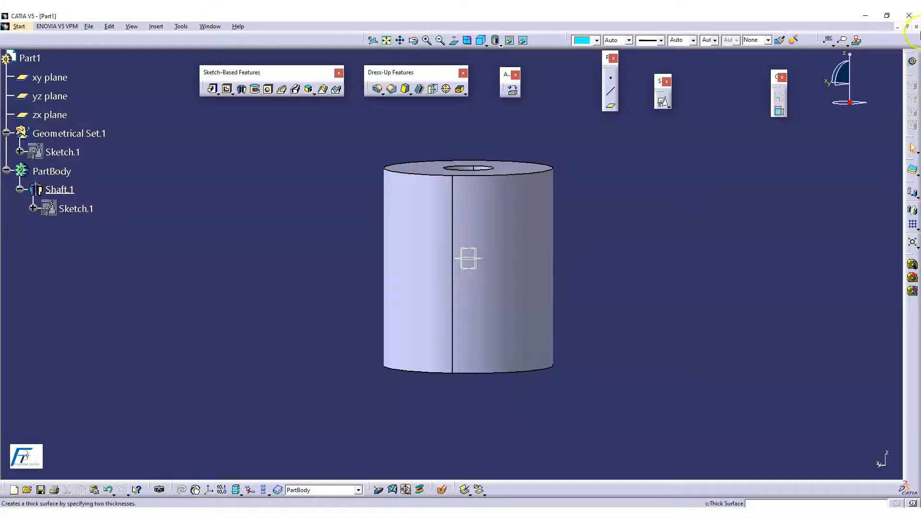
# - Close the current part document and open EX4D.CATPart from the recent files
pyautogui.click(918, 26)
pyautogui.click(497, 286)
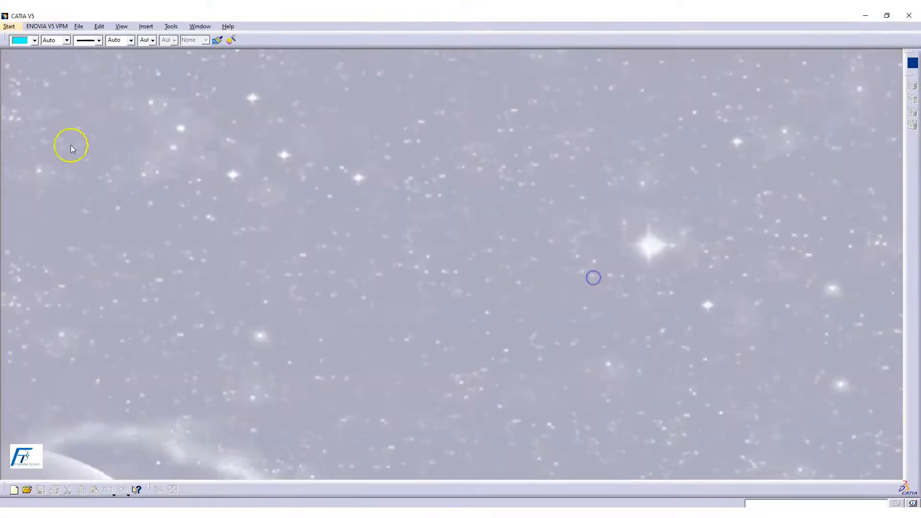
pyautogui.click(78, 27)
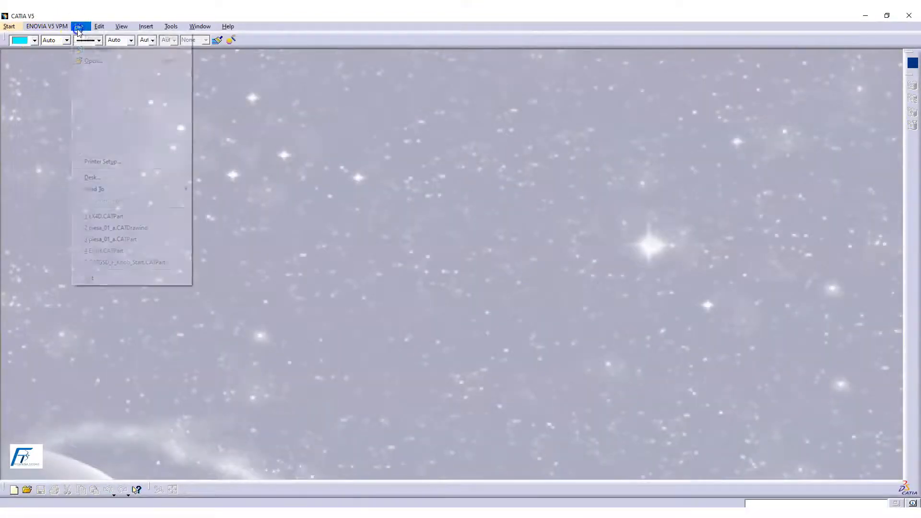
pyautogui.click(120, 217)
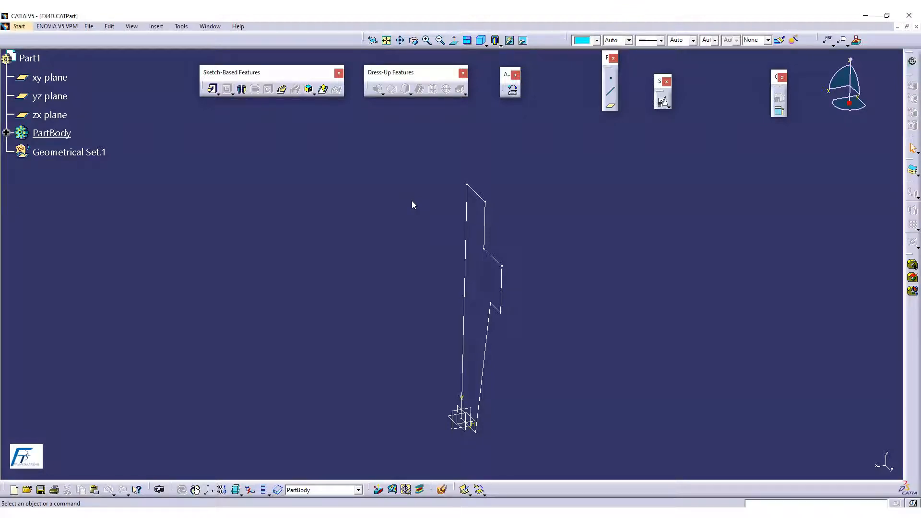
# - Open the stepped profile's sketch to examine its geometry and dimensions, and exit the sketch
pyautogui.moveTo(331, 249)
pyautogui.mouseDown(button='middle')
pyautogui.moveTo(397, 312)
pyautogui.moveTo(411, 275)
pyautogui.moveTo(382, 244)
pyautogui.moveTo(391, 263)
pyautogui.mouseUp(button='middle')
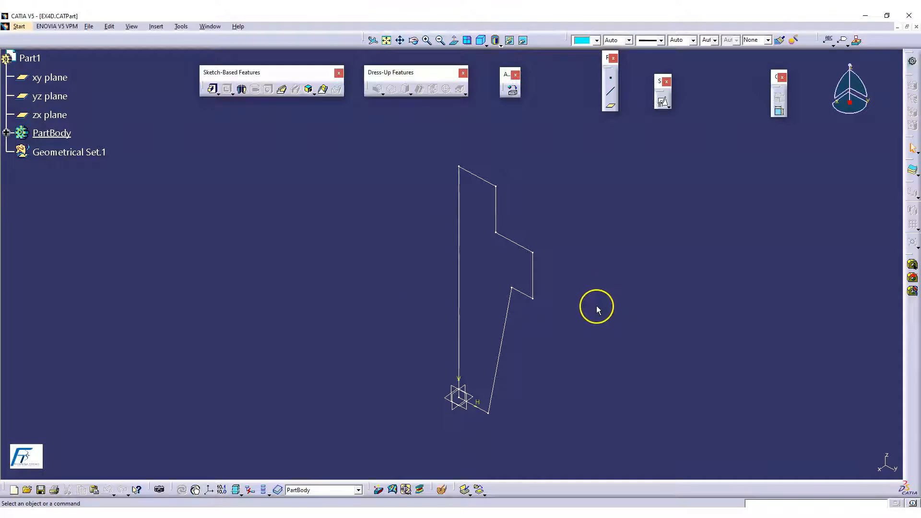
pyautogui.doubleClick(502, 205)
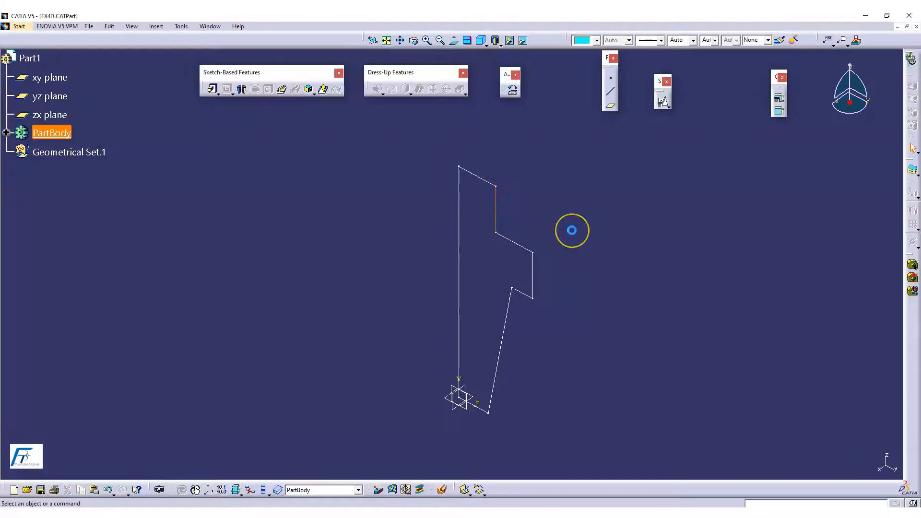
pyautogui.moveTo(588, 281)
pyautogui.mouseDown(button='middle')
pyautogui.moveTo(572, 218)
pyautogui.moveTo(571, 239)
pyautogui.mouseUp(button='middle')
pyautogui.moveTo(559, 278)
pyautogui.mouseDown(button='middle')
pyautogui.moveTo(512, 331)
pyautogui.moveTo(527, 256)
pyautogui.moveTo(526, 287)
pyautogui.mouseUp(button='middle')
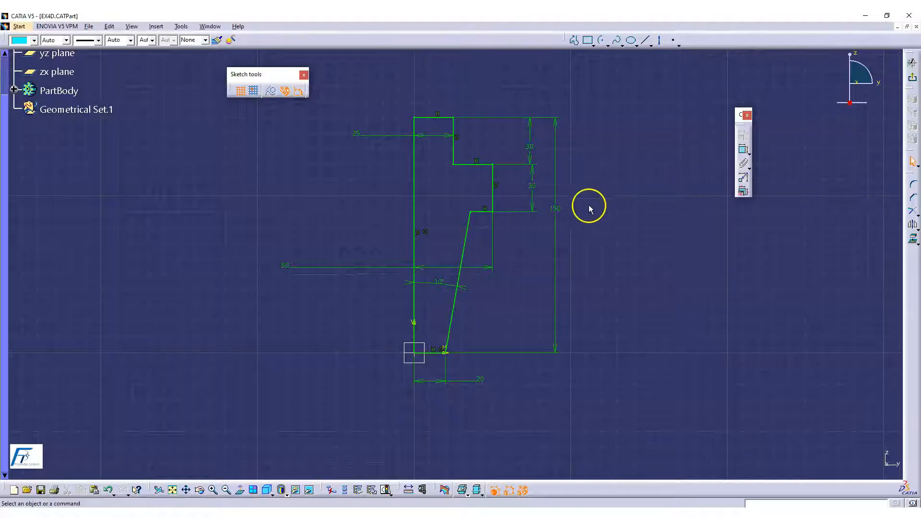
pyautogui.click(914, 81)
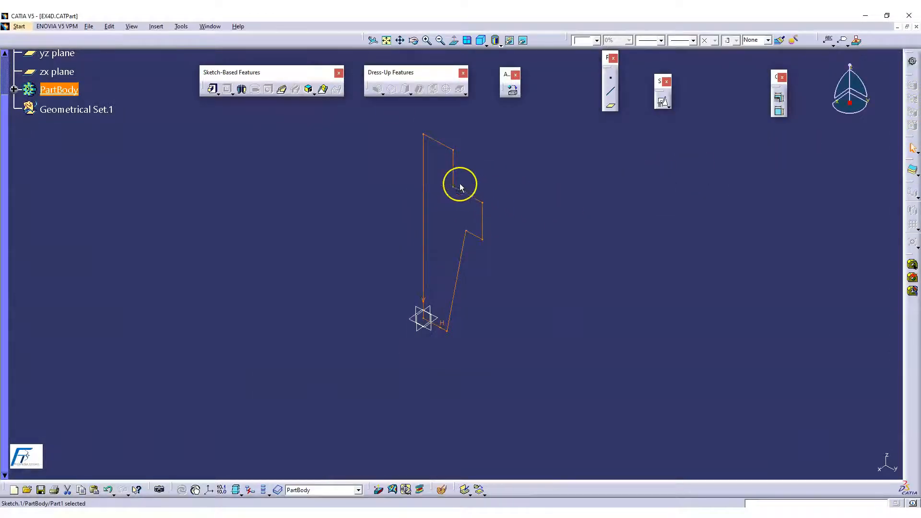
# - Revolve the stepped profile 360° about the Z axis with Shaft, and undo the shaft
pyautogui.click(242, 89)
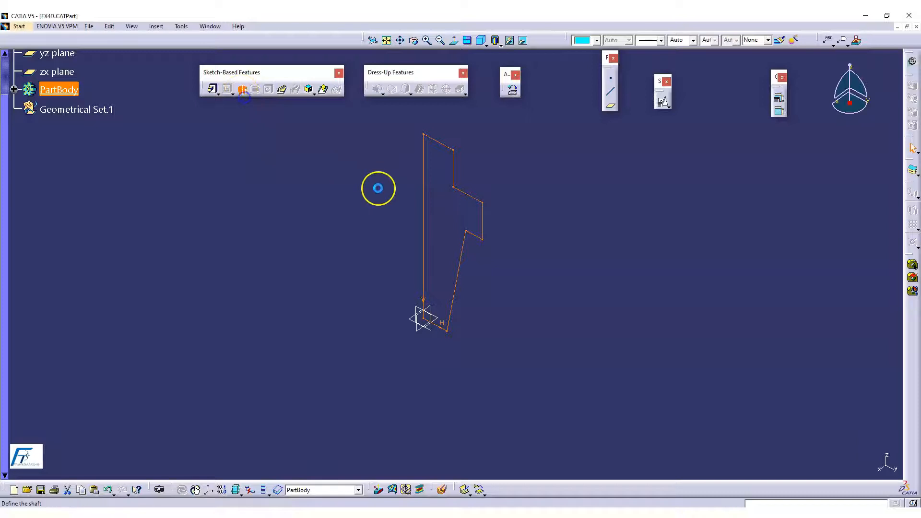
pyautogui.click(456, 248)
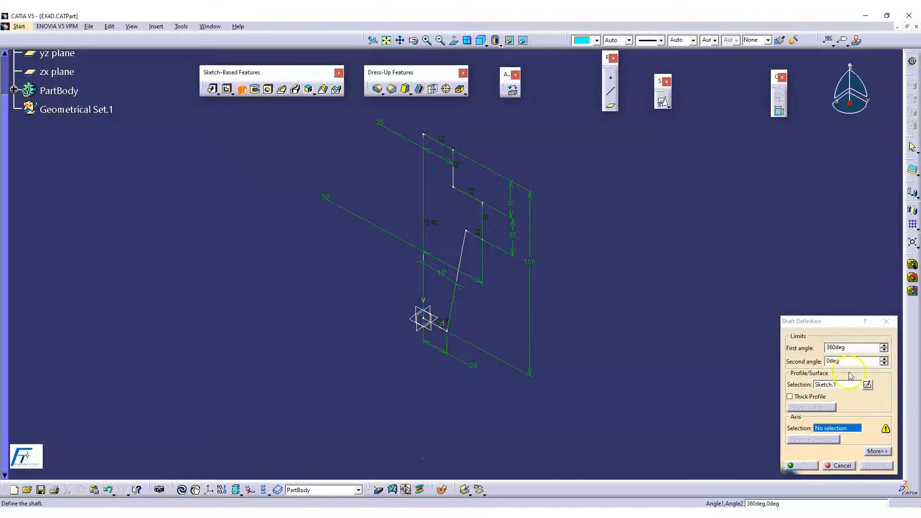
pyautogui.moveTo(839, 322); pyautogui.dragTo(639, 107)
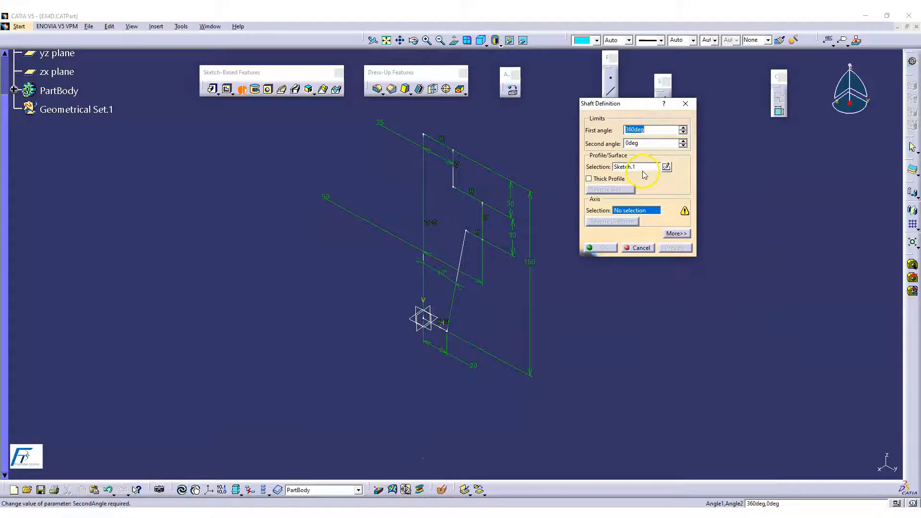
pyautogui.click(425, 302)
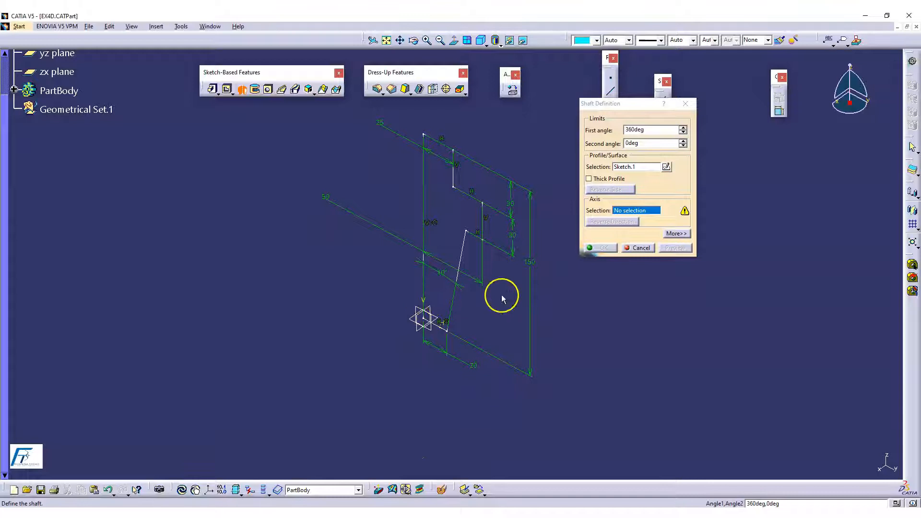
pyautogui.rightClick(646, 210)
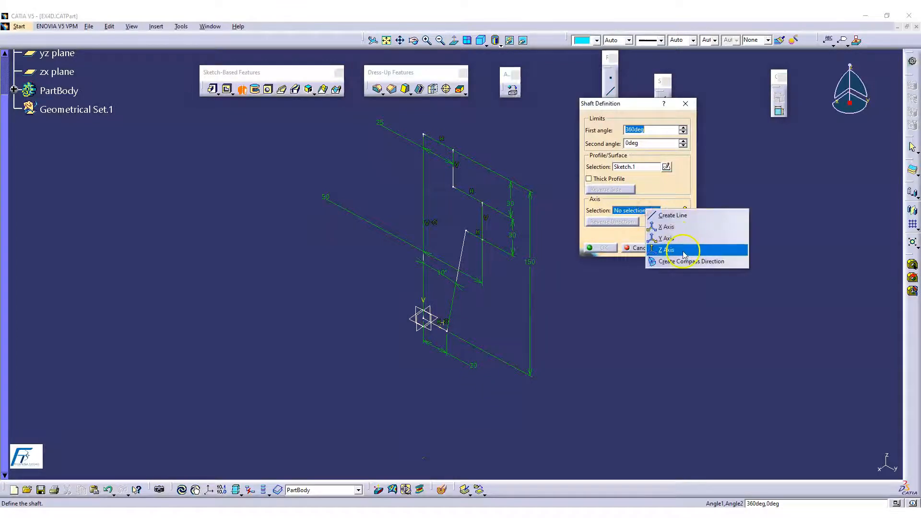
pyautogui.click(685, 250)
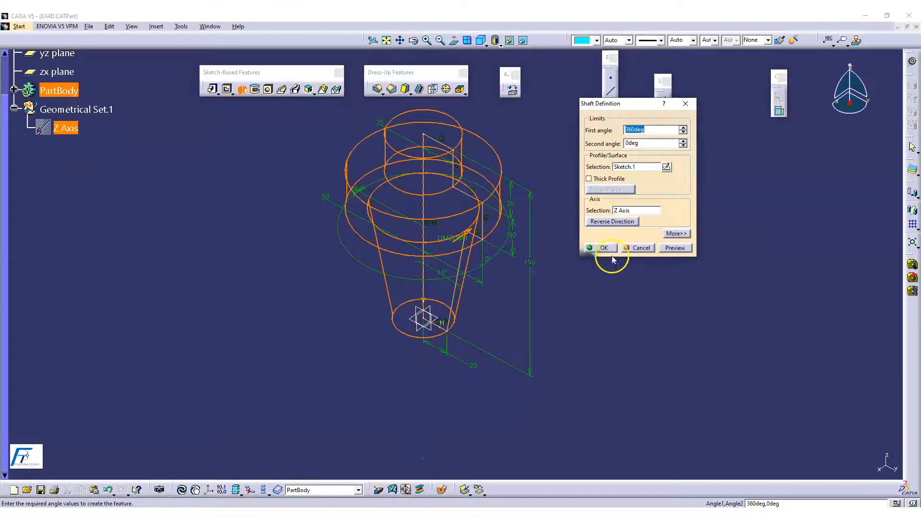
pyautogui.click(606, 247)
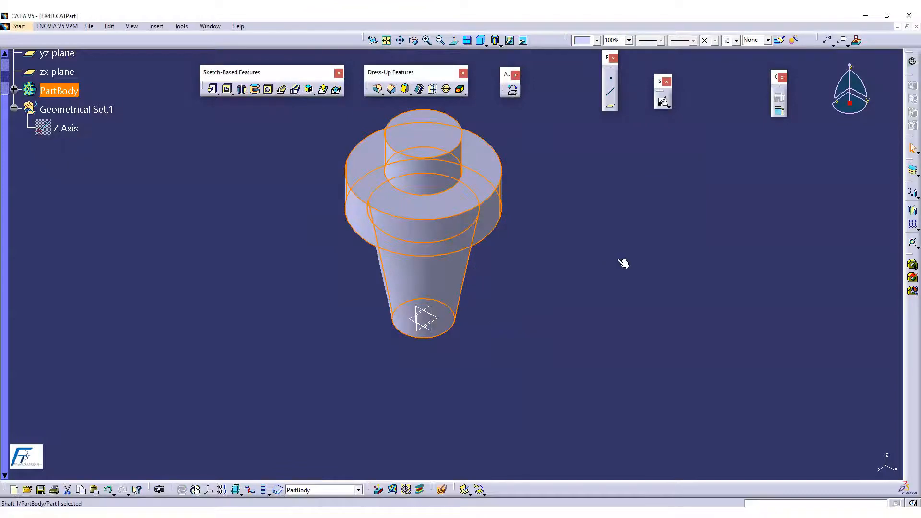
pyautogui.click(616, 260)
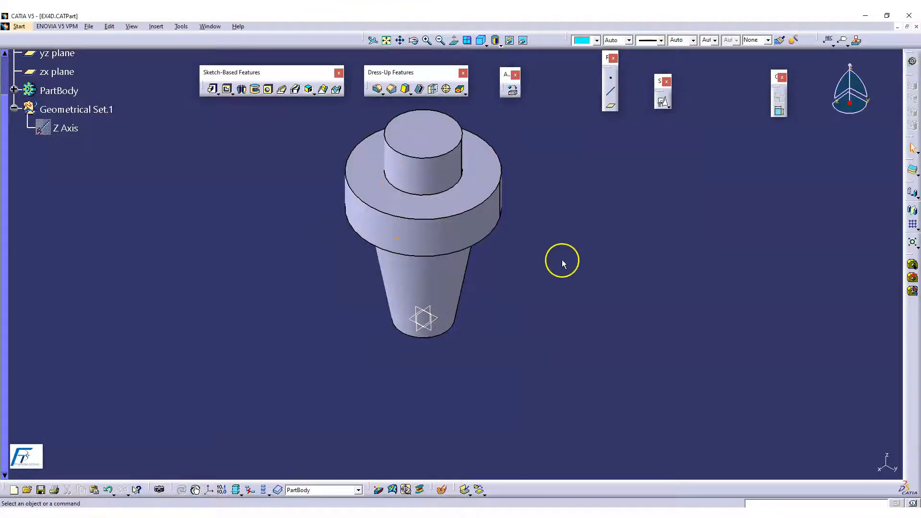
pyautogui.click(453, 263)
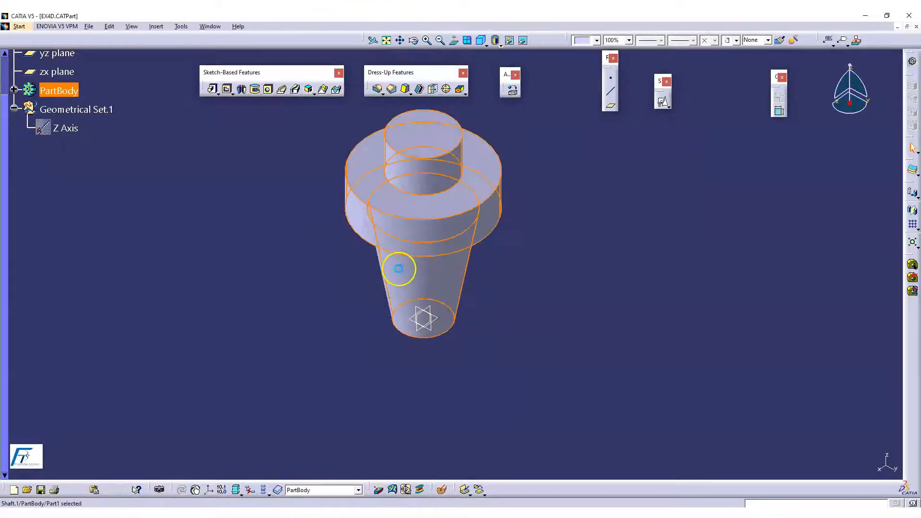
pyautogui.hotkey('ctrl', 'z')
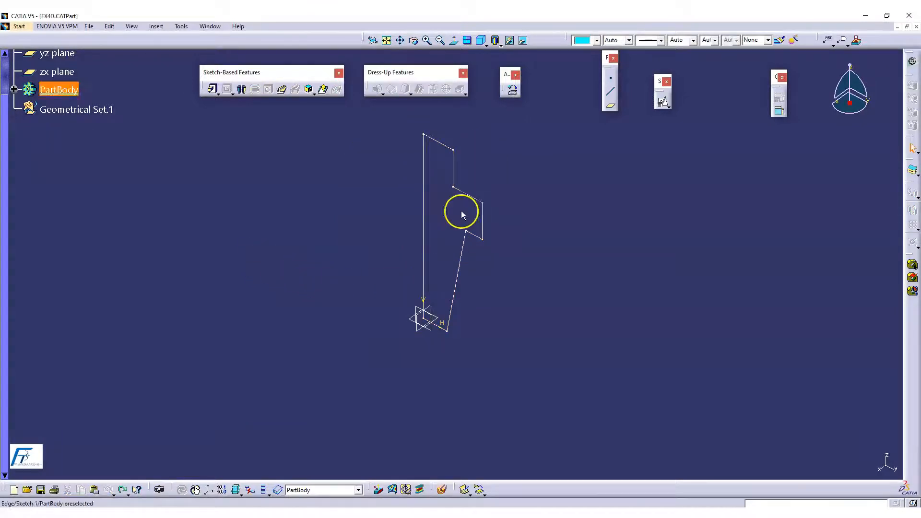
# - Reopen the profile's sketch and move the 20 mm bottom dimension's text to the other side of the vertical axis
pyautogui.doubleClick(467, 195)
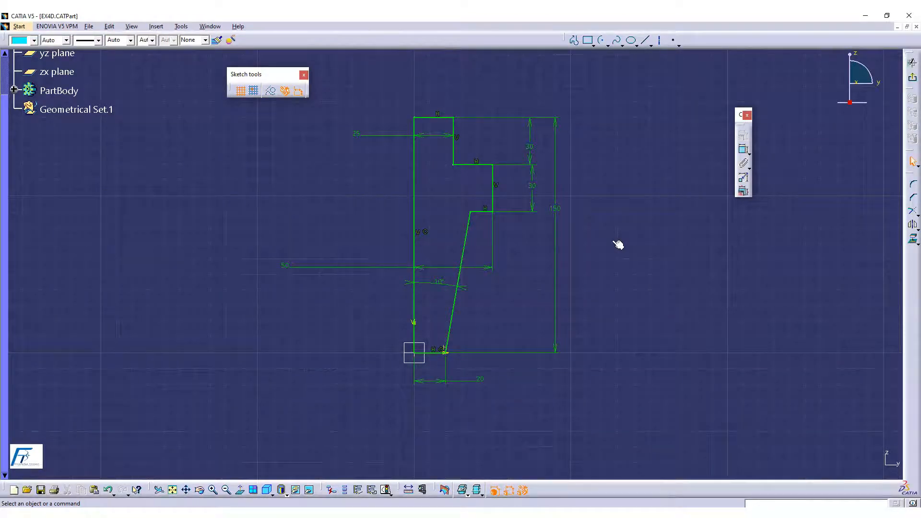
pyautogui.moveTo(474, 176); pyautogui.dragTo(526, 203, button='middle')
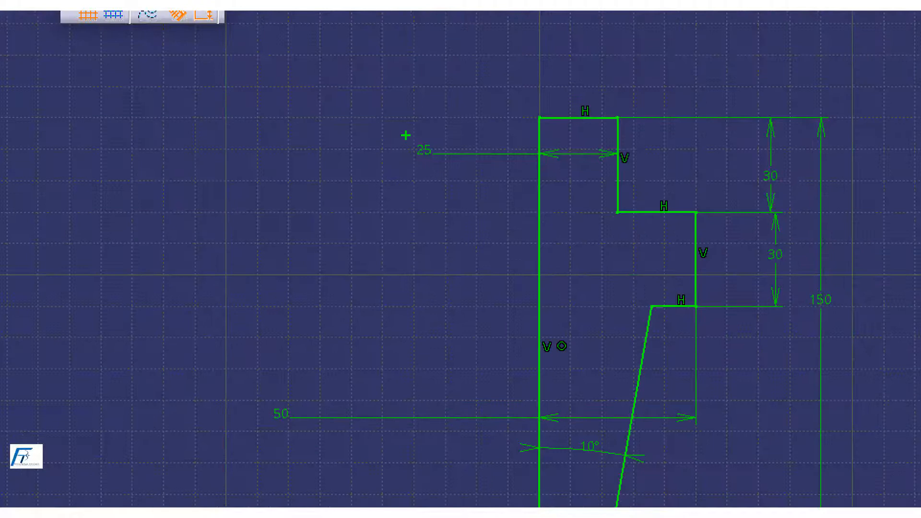
pyautogui.click(423, 151)
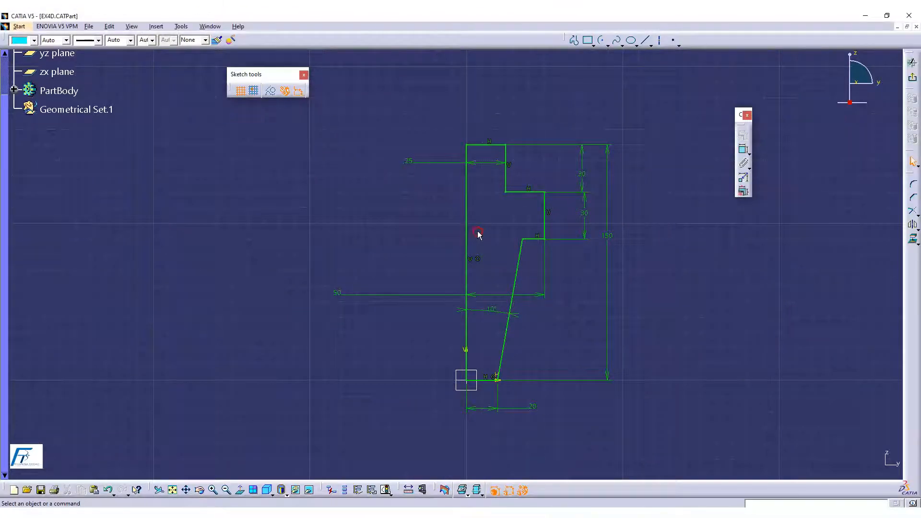
pyautogui.moveTo(532, 406); pyautogui.dragTo(372, 382)
pyautogui.moveTo(417, 371)
pyautogui.mouseDown(button='middle')
pyautogui.moveTo(397, 276)
pyautogui.moveTo(402, 248)
pyautogui.mouseUp(button='middle')
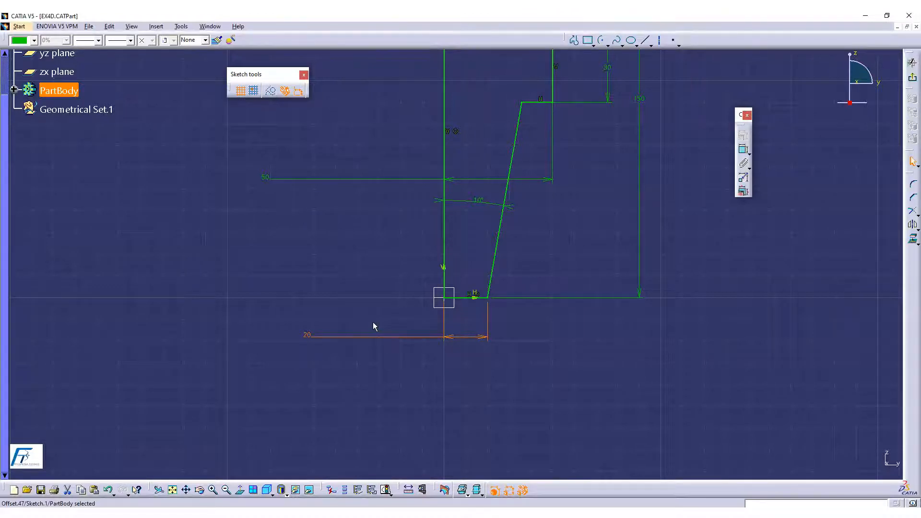
pyautogui.moveTo(418, 244)
pyautogui.keyDown('ctrl'); pyautogui.mouseDown(button='middle')
pyautogui.moveTo(432, 288)
pyautogui.moveTo(613, 337)
pyautogui.moveTo(609, 273)
pyautogui.mouseUp(button='middle'); pyautogui.keyUp('ctrl')
pyautogui.moveTo(607, 182); pyautogui.dragTo(587, 291, button='middle')
pyautogui.click(587, 291)
# - Delete the 25 mm dimension and recreate it between the upper step's vertical edge and the profile's line along the vertical axis
pyautogui.doubleClick(380, 202)
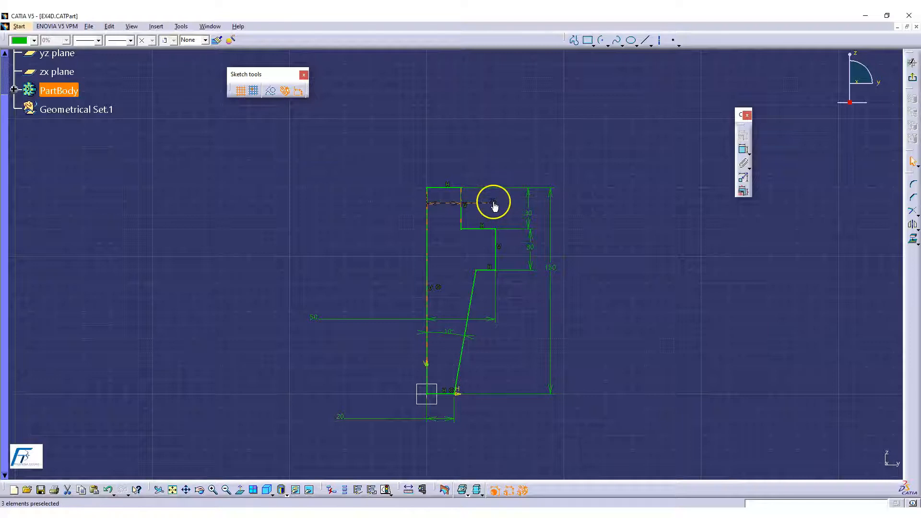
pyautogui.press('Delete')
pyautogui.moveTo(560, 313)
pyautogui.keyDown('ctrl'); pyautogui.mouseDown(button='middle')
pyautogui.moveTo(556, 299)
pyautogui.moveTo(575, 252)
pyautogui.mouseUp(button='middle'); pyautogui.keyUp('ctrl')
pyautogui.click(575, 255)
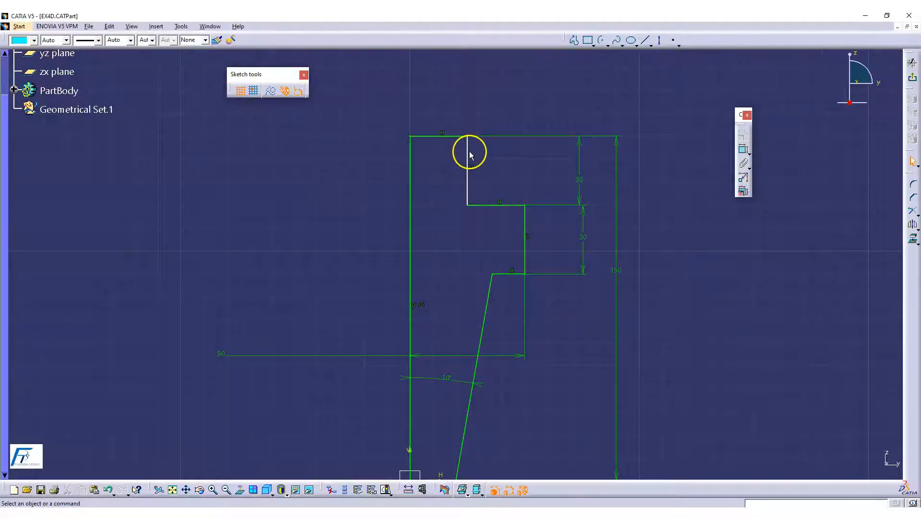
pyautogui.click(744, 150)
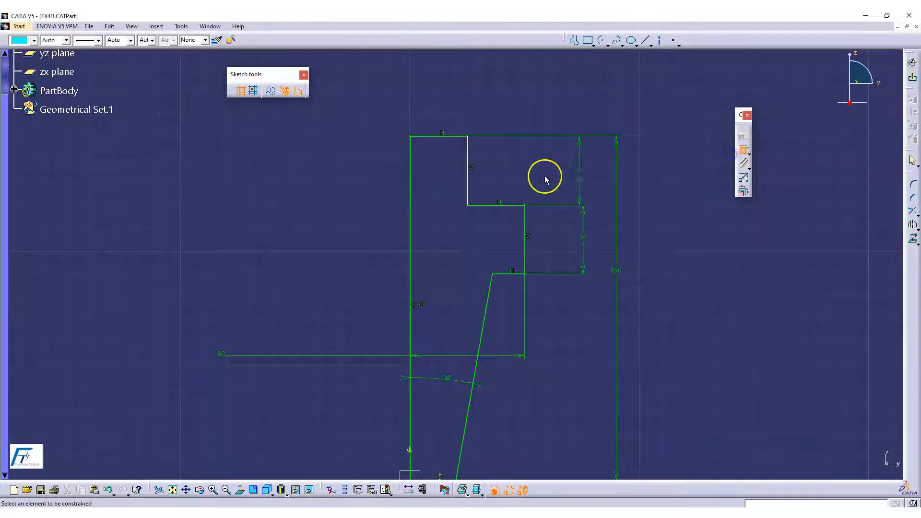
pyautogui.click(469, 156)
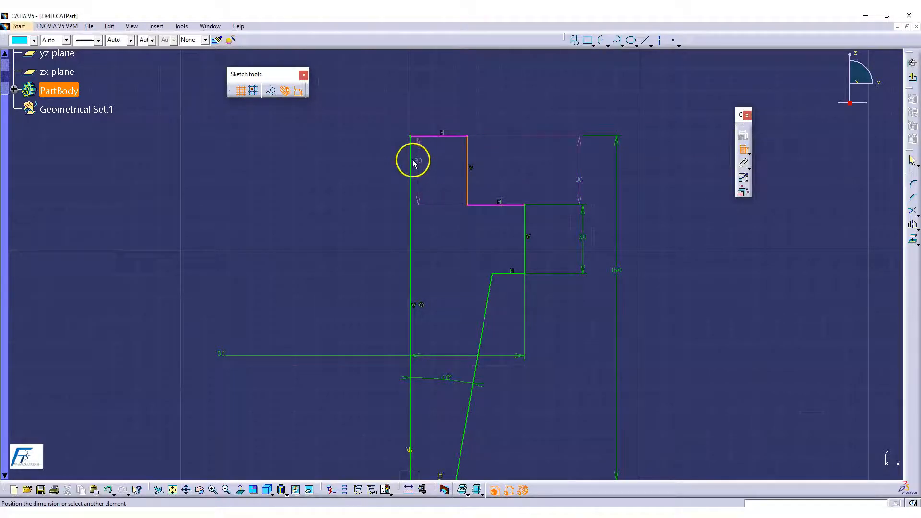
pyautogui.click(412, 157)
pyautogui.rightClick(493, 103)
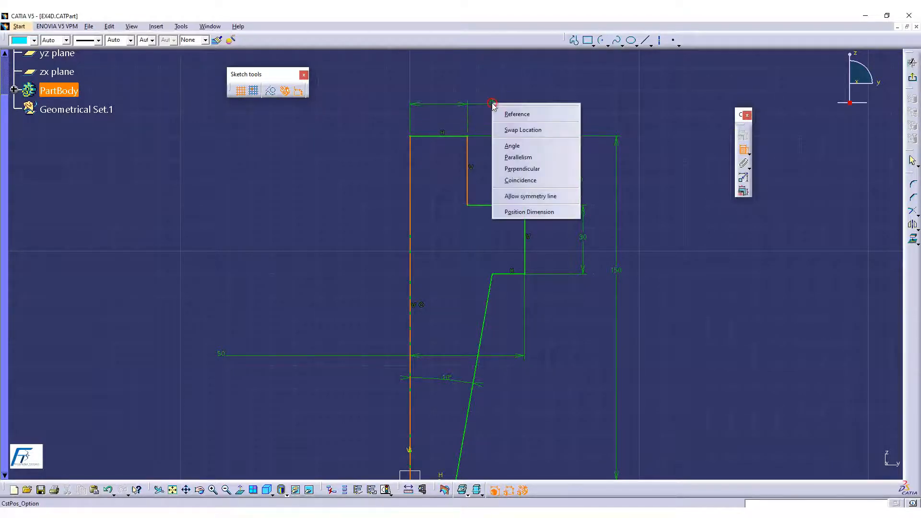
pyautogui.click(336, 166)
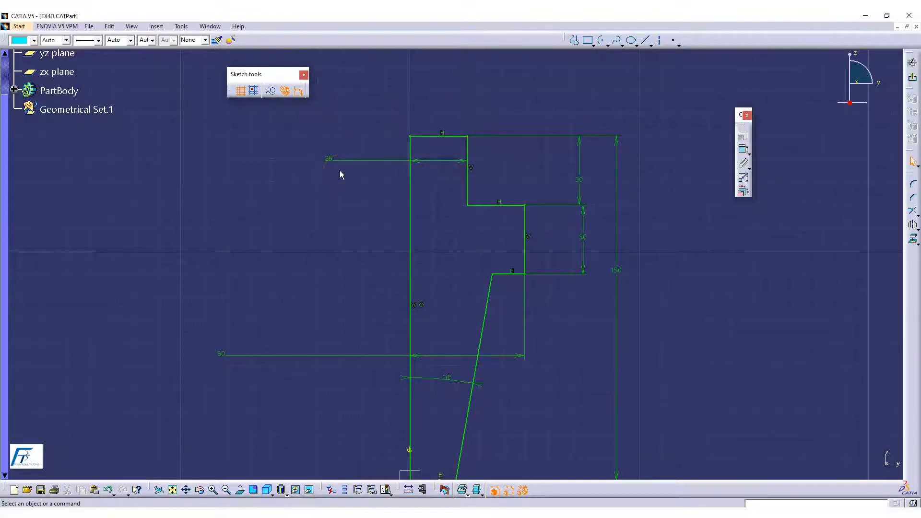
# - Delete the three horizontal dimensions of 25, 50 and 20 mm from the profile
pyautogui.moveTo(420, 217)
pyautogui.mouseDown(button='middle')
pyautogui.moveTo(418, 183)
pyautogui.moveTo(450, 267)
pyautogui.mouseUp(button='middle')
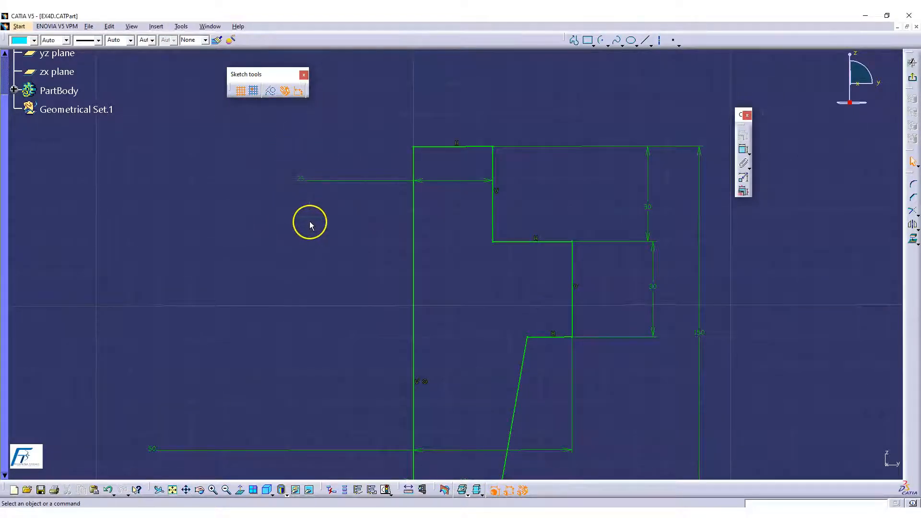
pyautogui.moveTo(340, 243); pyautogui.dragTo(428, 44, button='middle')
pyautogui.moveTo(301, 273); pyautogui.dragTo(345, 194, button='middle')
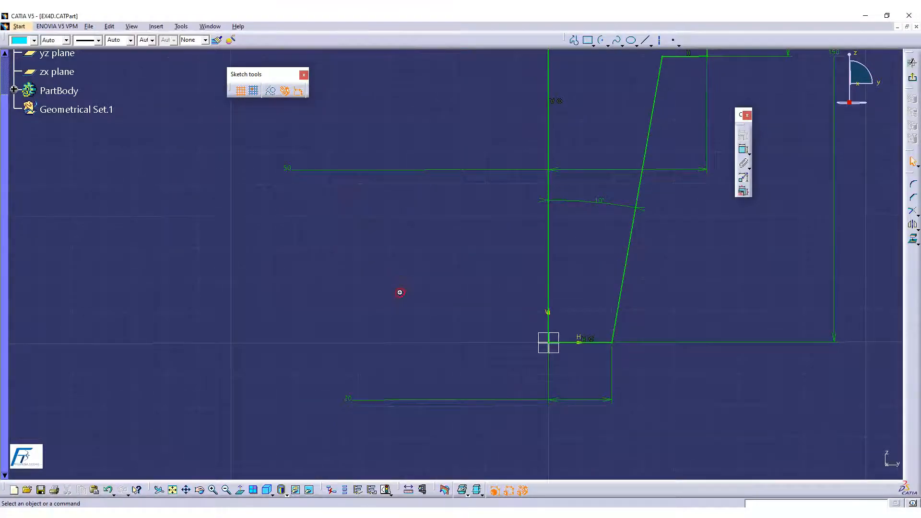
pyautogui.moveTo(401, 291); pyautogui.dragTo(412, 166, button='middle')
pyautogui.moveTo(473, 172)
pyautogui.keyDown('ctrl'); pyautogui.mouseDown(button='middle')
pyautogui.moveTo(501, 242)
pyautogui.moveTo(477, 269)
pyautogui.mouseUp(button='middle'); pyautogui.keyUp('ctrl')
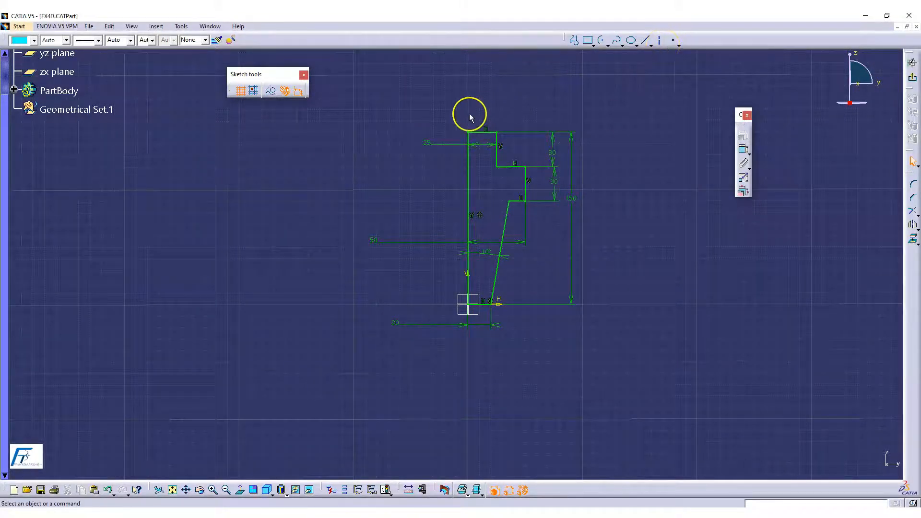
pyautogui.click(425, 141)
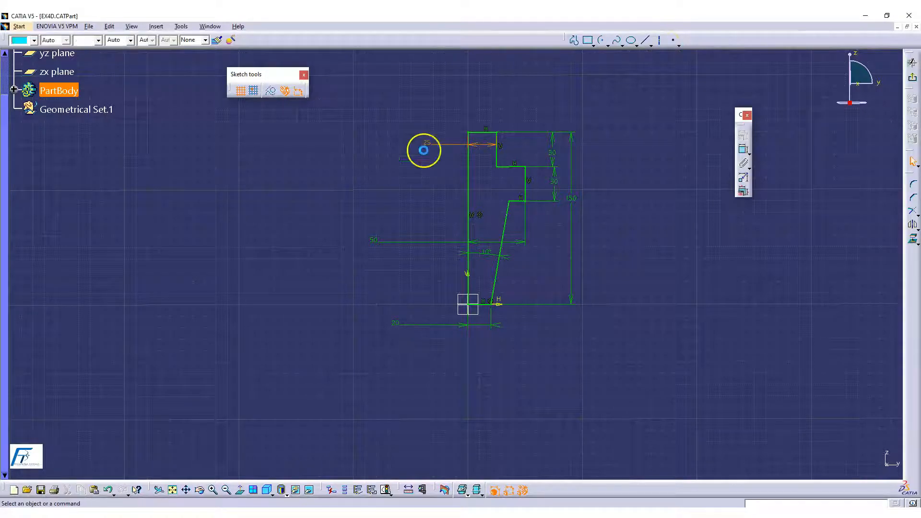
pyautogui.press('Delete')
pyautogui.click(370, 240)
pyautogui.press('Delete')
pyautogui.click(397, 322)
pyautogui.press('Delete')
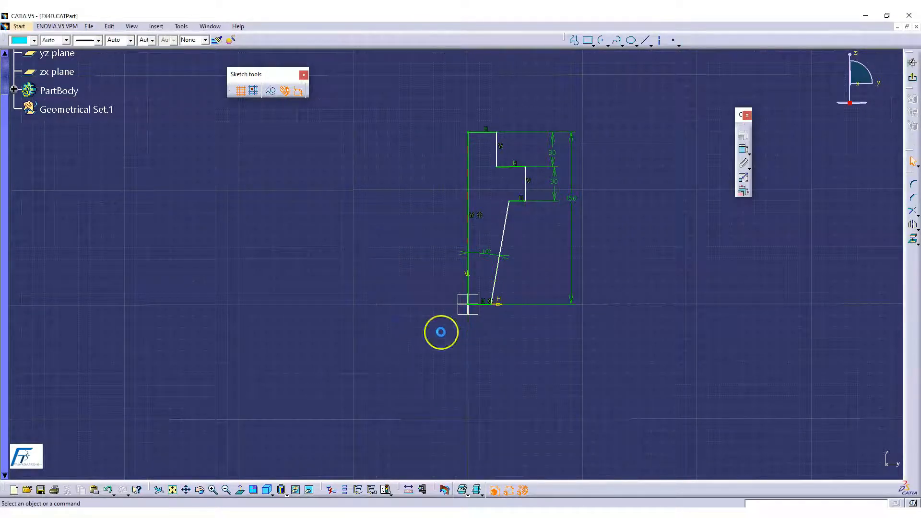
# - Draw an axis line along the sketch's vertical axis, running from above the profile to below the origin
pyautogui.moveTo(546, 340); pyautogui.dragTo(539, 353, button='middle')
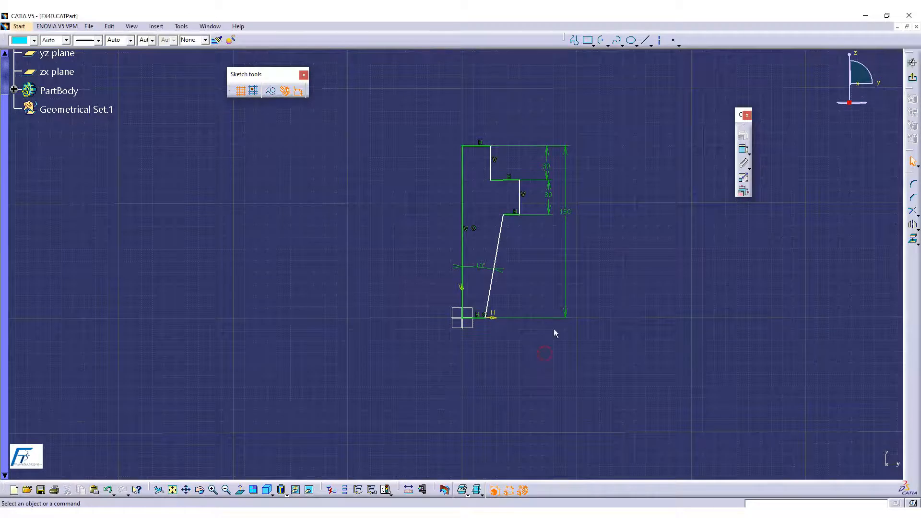
pyautogui.click(659, 41)
pyautogui.click(459, 106)
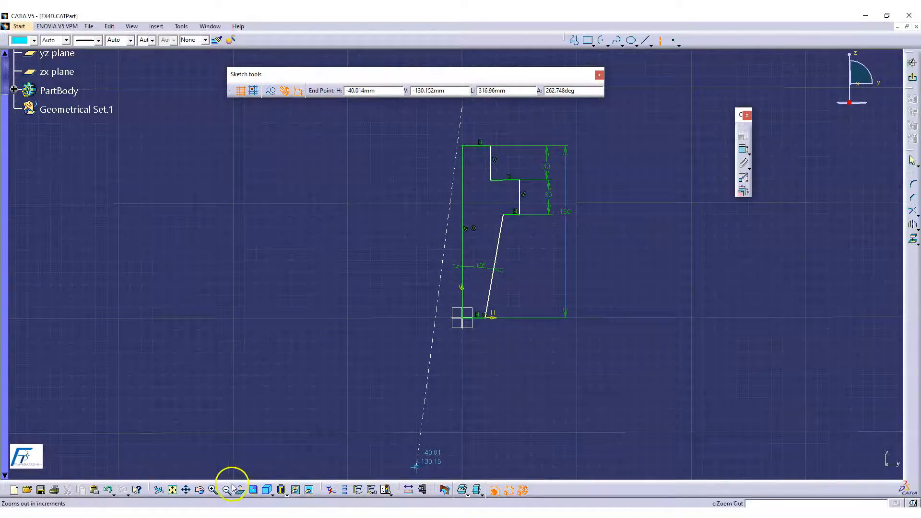
pyautogui.click(463, 455)
pyautogui.moveTo(610, 355)
pyautogui.mouseDown(button='middle')
pyautogui.moveTo(572, 405)
pyautogui.moveTo(552, 336)
pyautogui.moveTo(485, 279)
pyautogui.moveTo(533, 190)
pyautogui.moveTo(543, 221)
pyautogui.moveTo(563, 156)
pyautogui.mouseUp(button='middle')
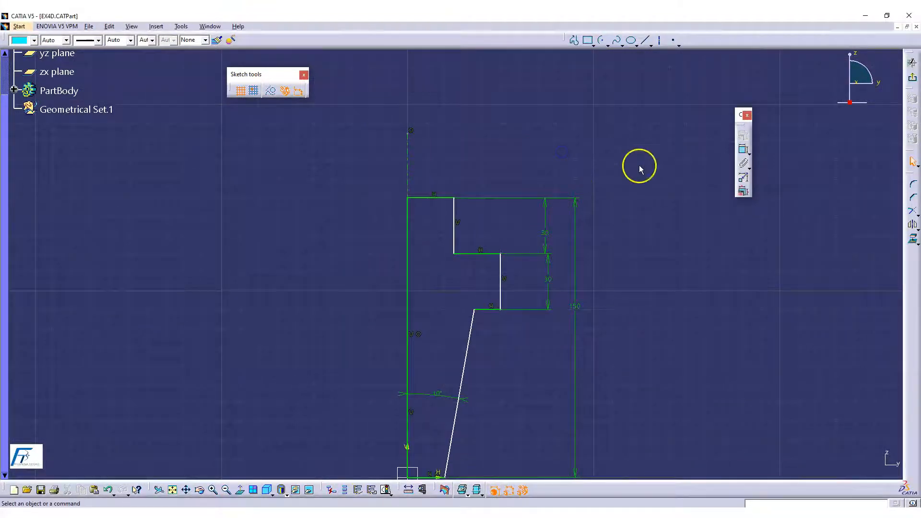
pyautogui.click(744, 150)
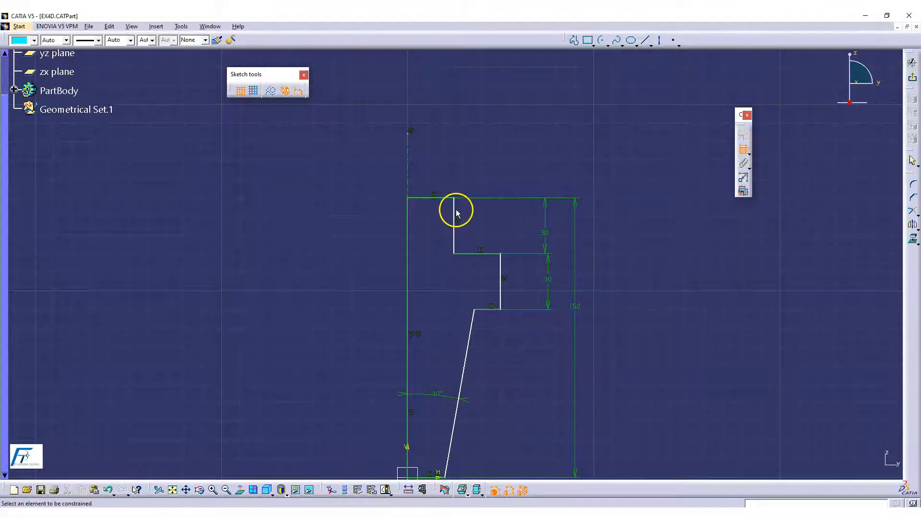
pyautogui.click(457, 214)
pyautogui.click(409, 163)
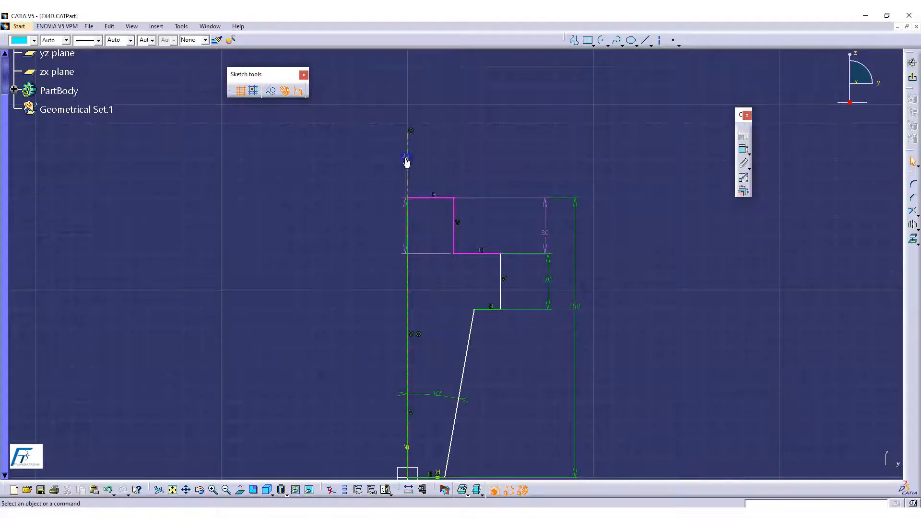
pyautogui.click(474, 154)
# - Dimension the upper step's vertical edge from the axis line as a diameter, placing it above the profile
pyautogui.click(743, 150)
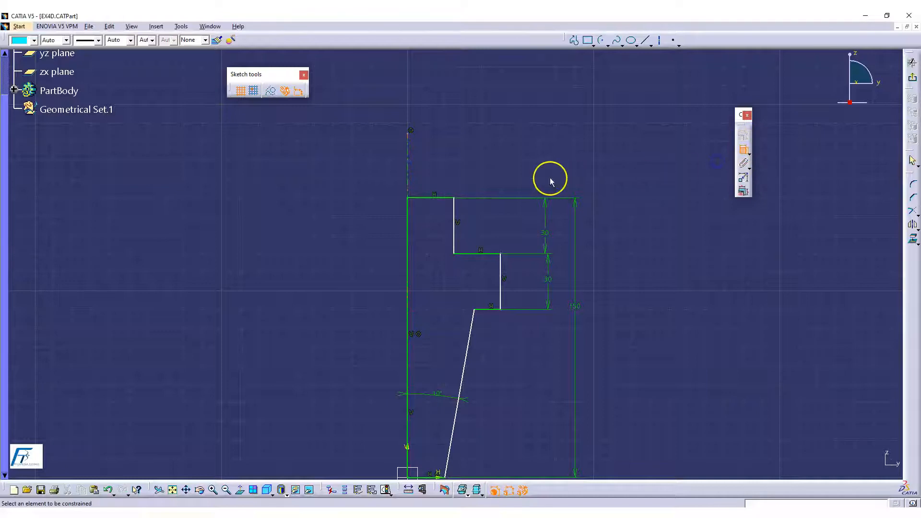
pyautogui.click(454, 207)
pyautogui.click(409, 144)
pyautogui.rightClick(569, 126)
pyautogui.click(590, 174)
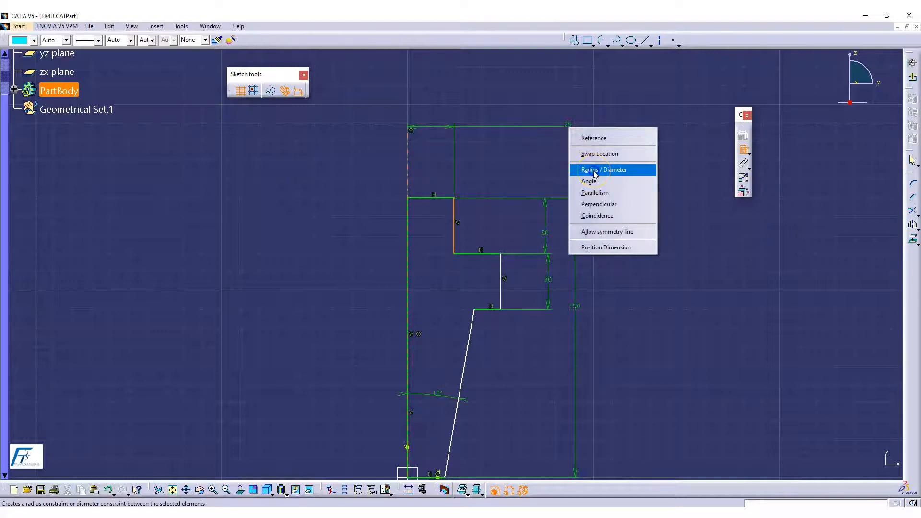
pyautogui.click(399, 180)
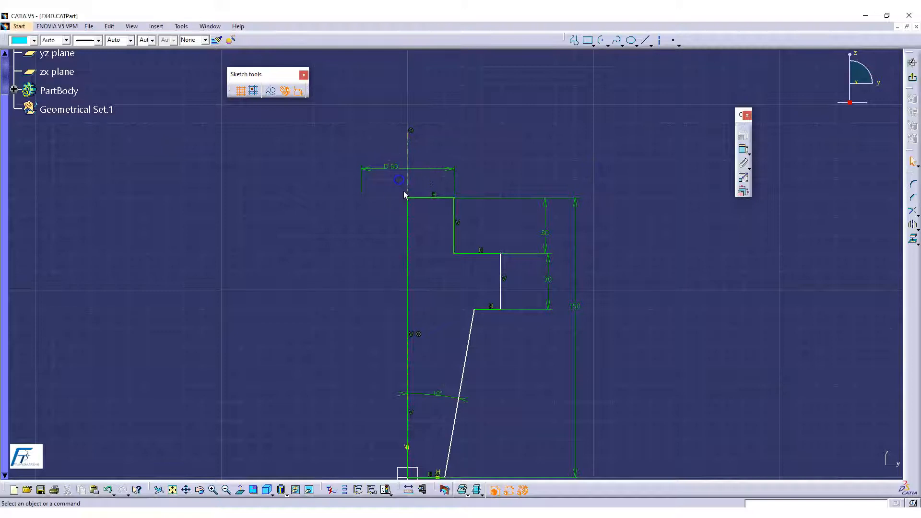
# - Switch the upper step's diameter dimension to a radius and keep it placed above the profile
pyautogui.doubleClick(405, 178)
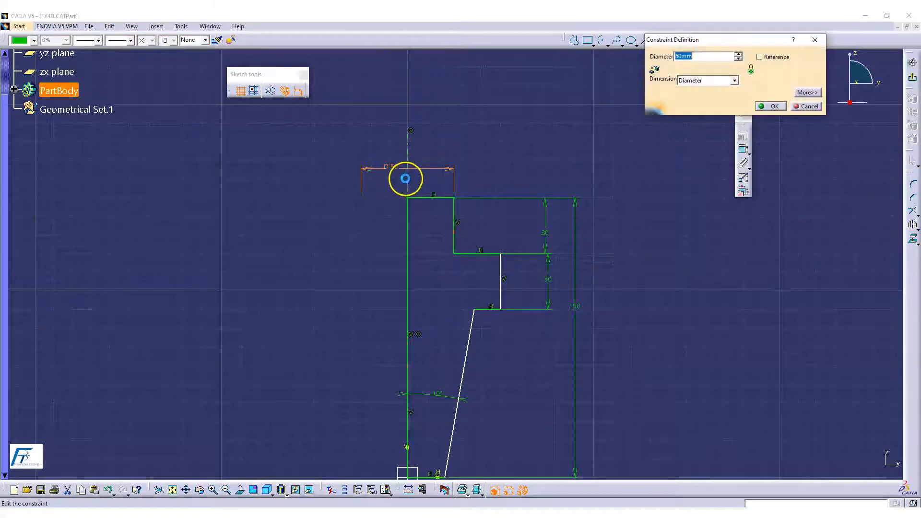
pyautogui.click(689, 80)
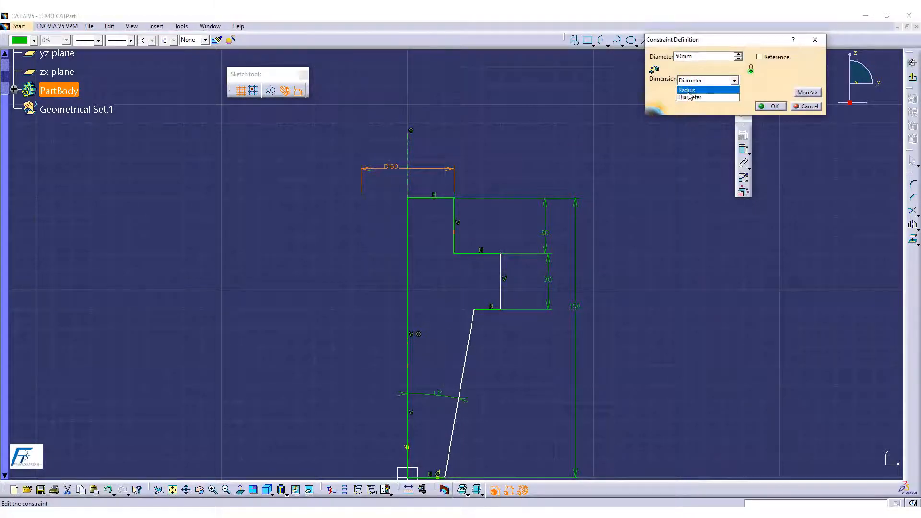
pyautogui.click(688, 91)
pyautogui.click(771, 106)
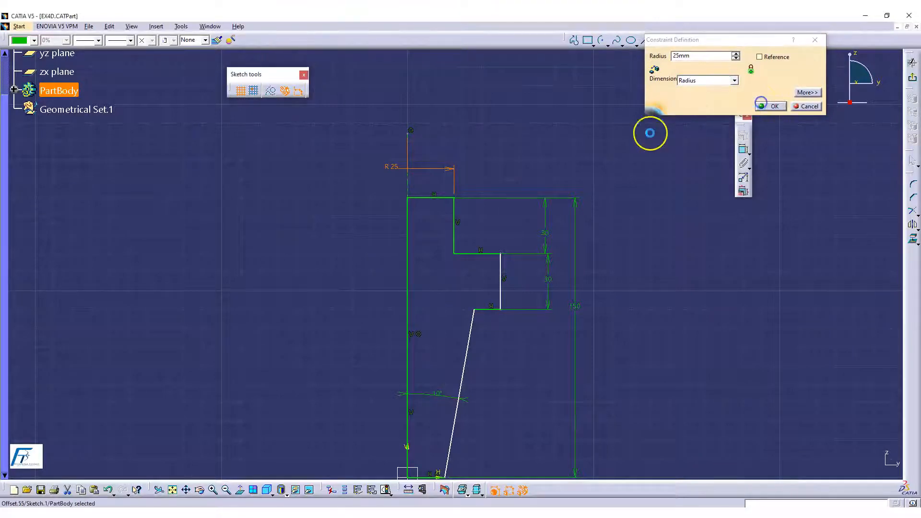
pyautogui.doubleClick(398, 169)
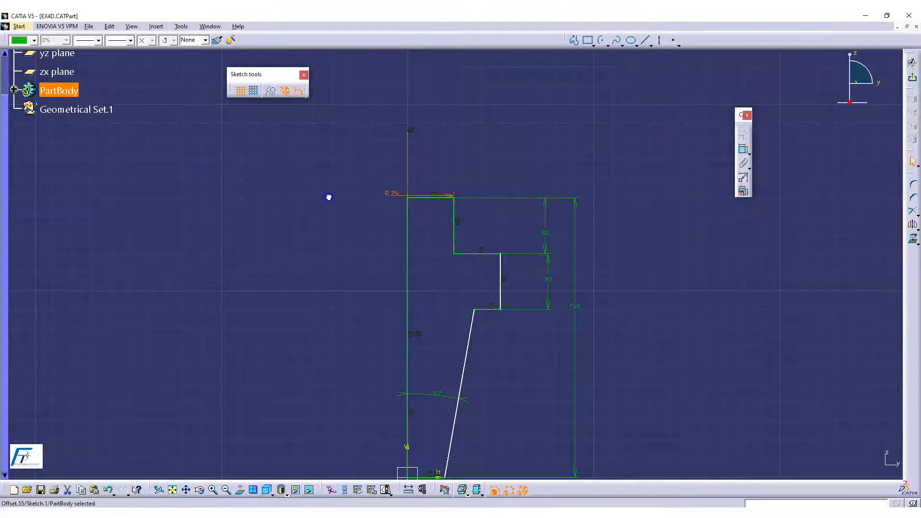
pyautogui.moveTo(436, 226); pyautogui.dragTo(459, 167, button='middle')
pyautogui.click(610, 103)
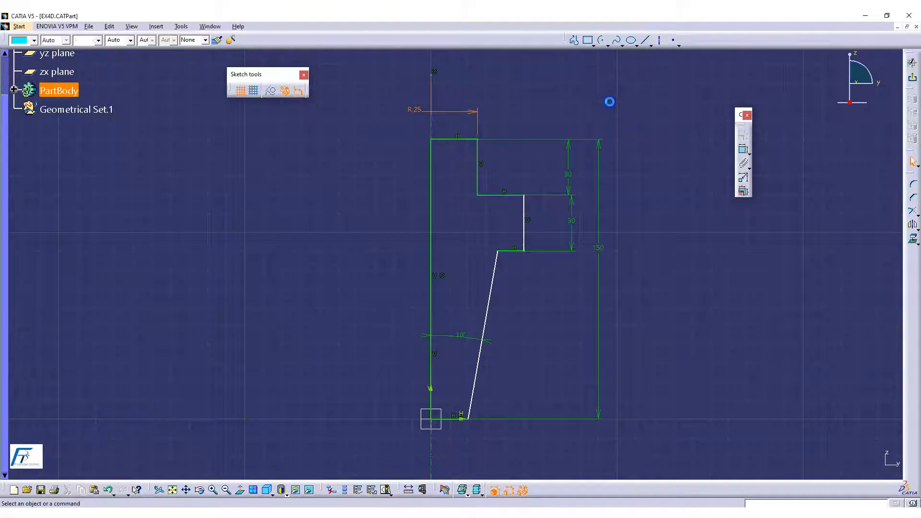
# - Dimension the wide middle step's vertical edge from the axis line as a diameter, placing its text across the axis from the profile
pyautogui.moveTo(622, 193)
pyautogui.mouseDown(button='middle')
pyautogui.moveTo(618, 140)
pyautogui.moveTo(624, 159)
pyautogui.mouseUp(button='middle')
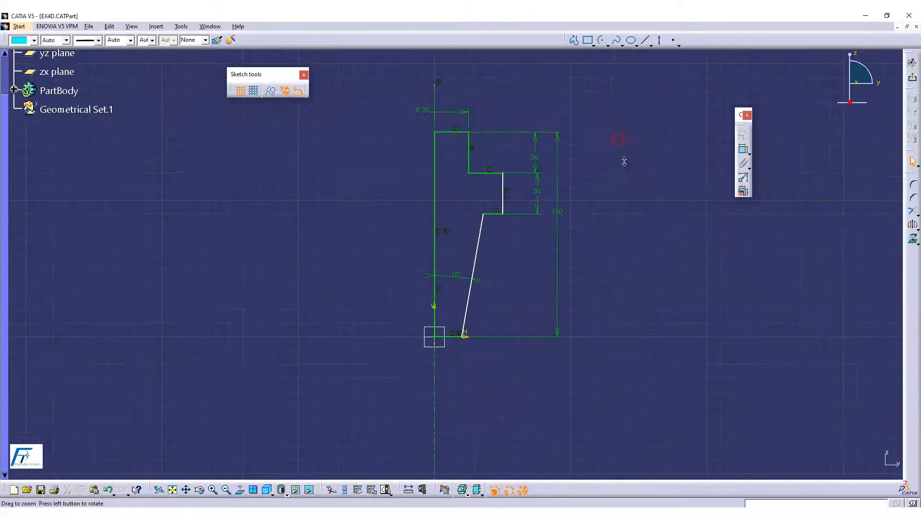
pyautogui.click(743, 152)
pyautogui.click(504, 195)
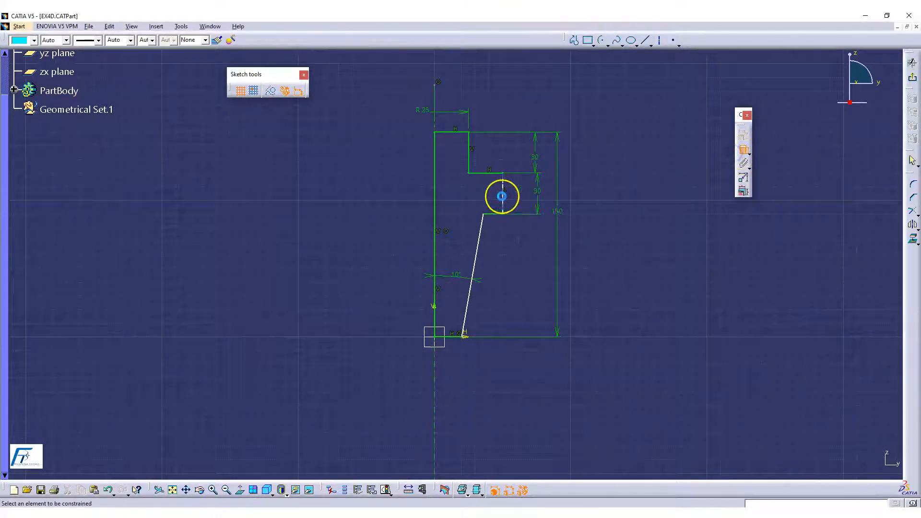
pyautogui.click(436, 373)
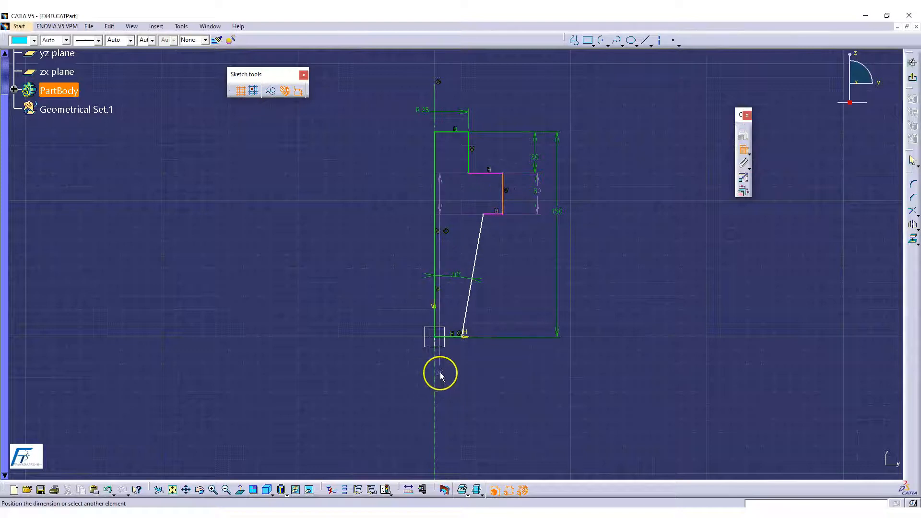
pyautogui.rightClick(368, 185)
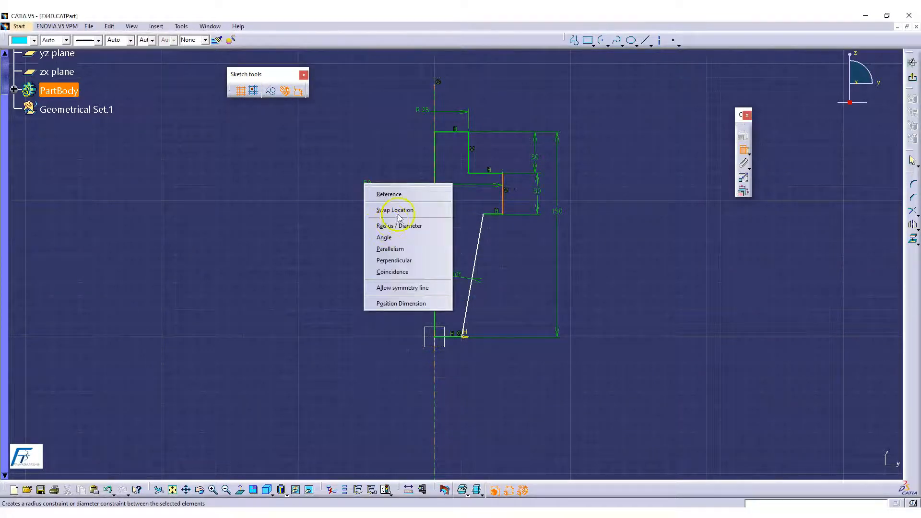
pyautogui.click(390, 248)
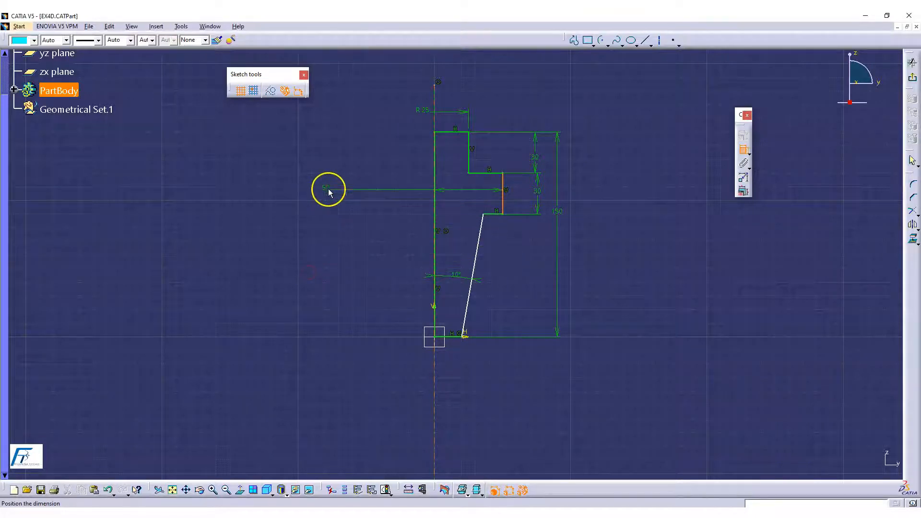
pyautogui.rightClick(342, 185)
pyautogui.click(376, 226)
pyautogui.click(385, 202)
# - Change the wide middle step's diameter dimension to a radius
pyautogui.doubleClick(406, 206)
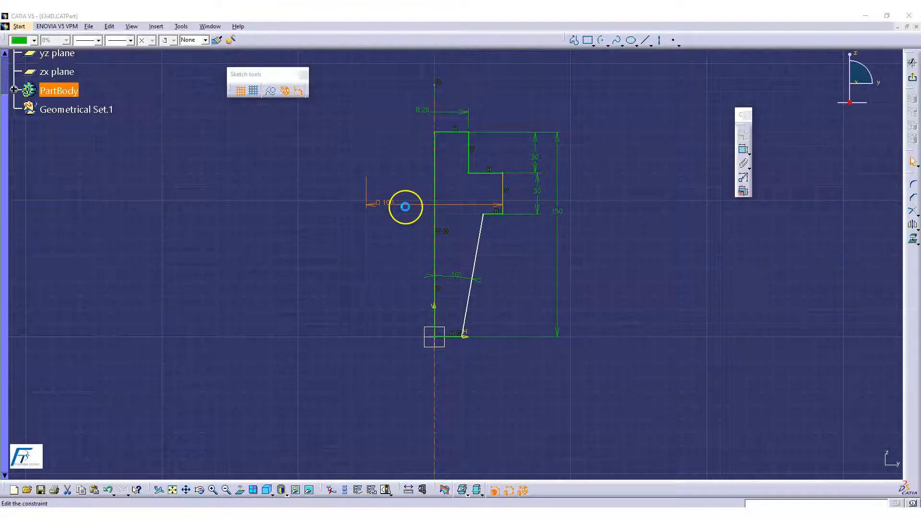
pyautogui.click(708, 81)
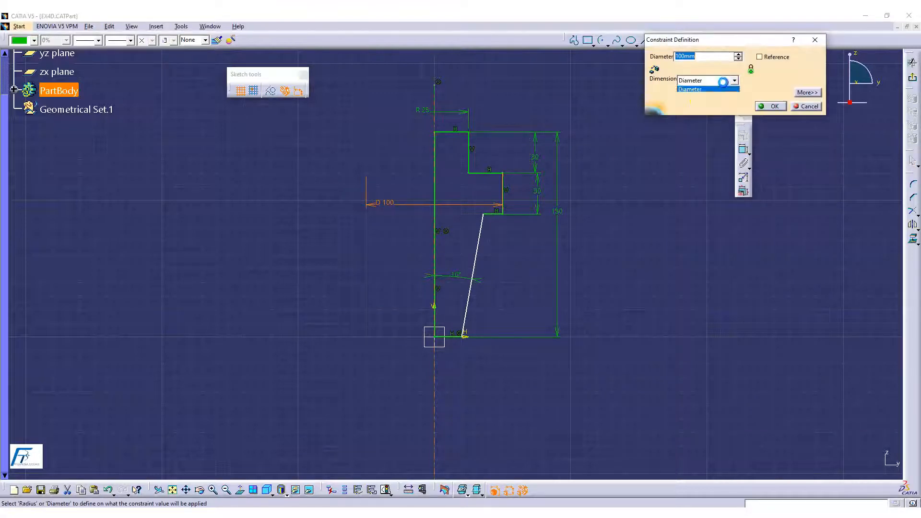
pyautogui.click(709, 90)
pyautogui.click(770, 107)
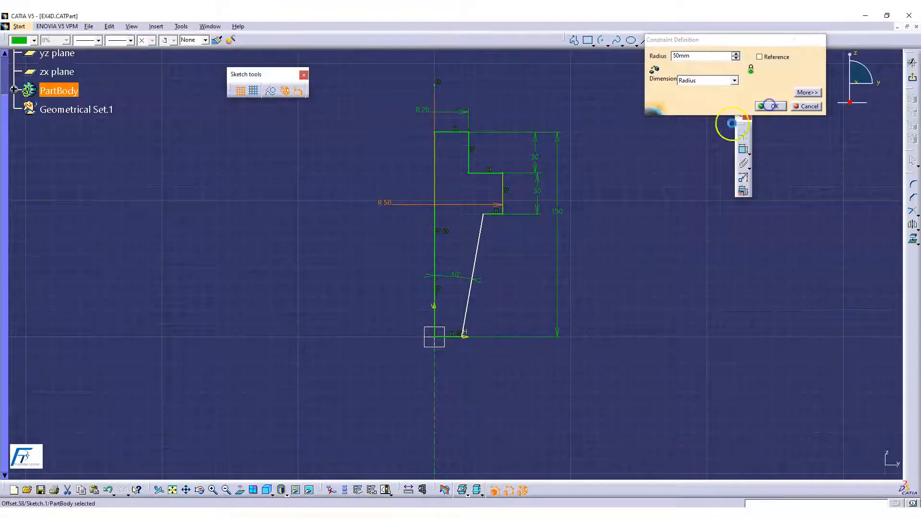
# - Dimension the lower endpoint of the slanted line from the axis line as a diameter, placed below the profile
pyautogui.moveTo(669, 146); pyautogui.dragTo(654, 108, button='middle')
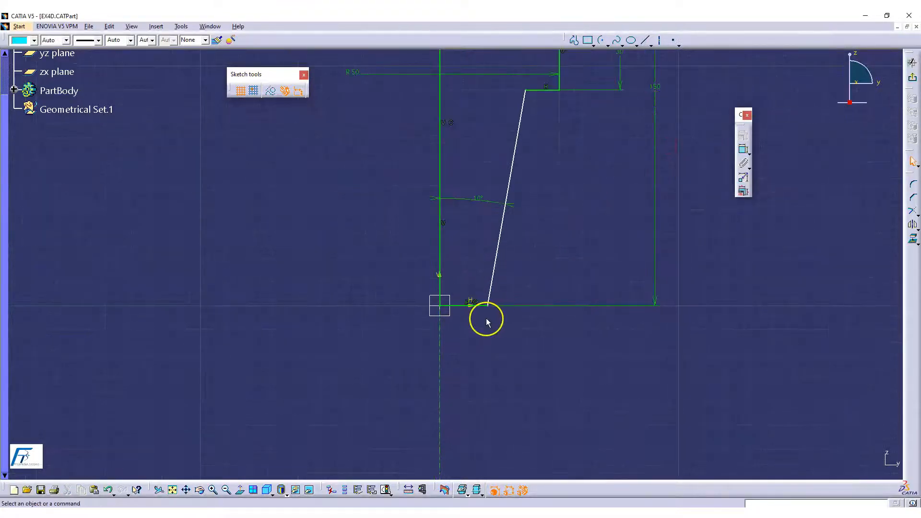
pyautogui.moveTo(447, 348)
pyautogui.mouseDown(button='middle')
pyautogui.moveTo(547, 315)
pyautogui.moveTo(574, 253)
pyautogui.moveTo(578, 214)
pyautogui.mouseUp(button='middle')
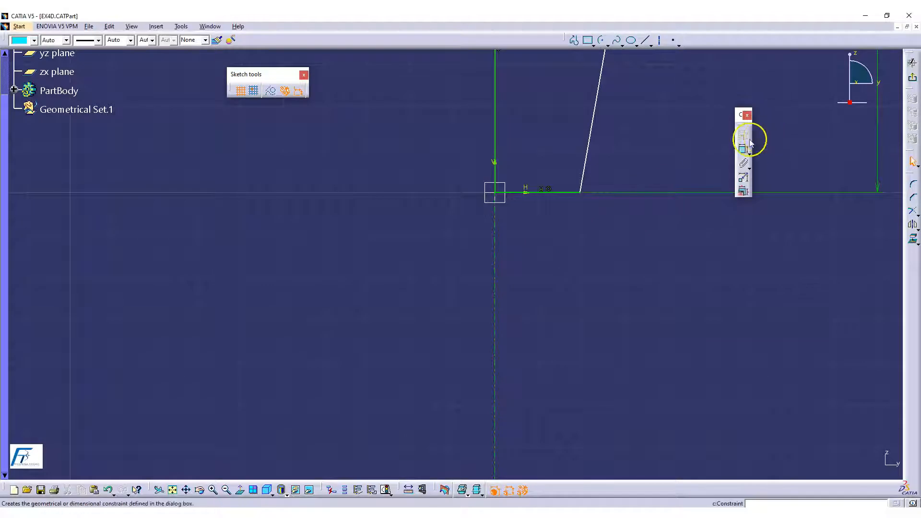
pyautogui.click(752, 153)
pyautogui.click(579, 192)
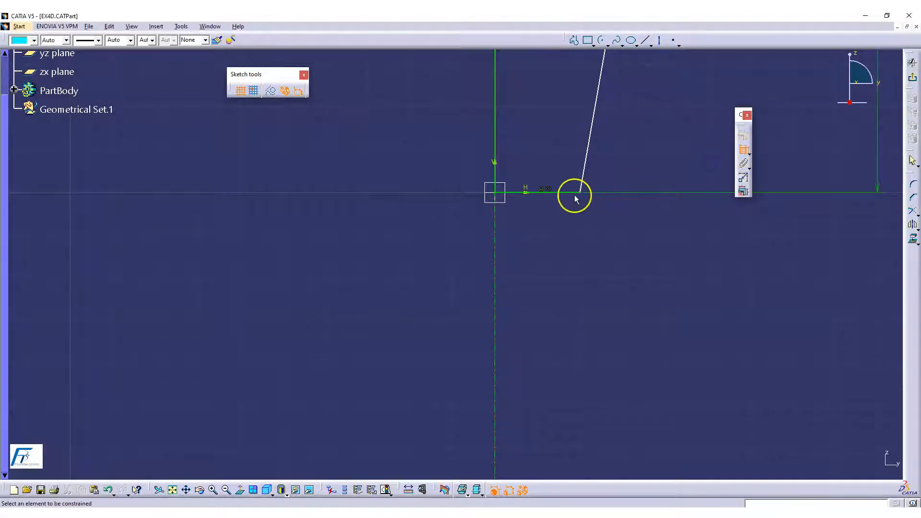
pyautogui.click(499, 221)
pyautogui.rightClick(623, 223)
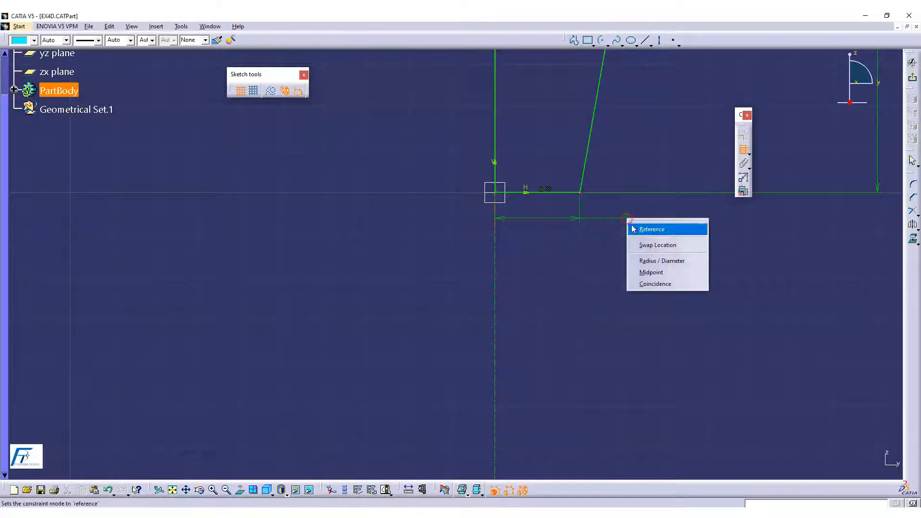
pyautogui.click(661, 261)
pyautogui.click(461, 224)
# - Convert the profile's bottom diameter dimension to a radius
pyautogui.doubleClick(461, 222)
pyautogui.click(705, 81)
pyautogui.click(703, 89)
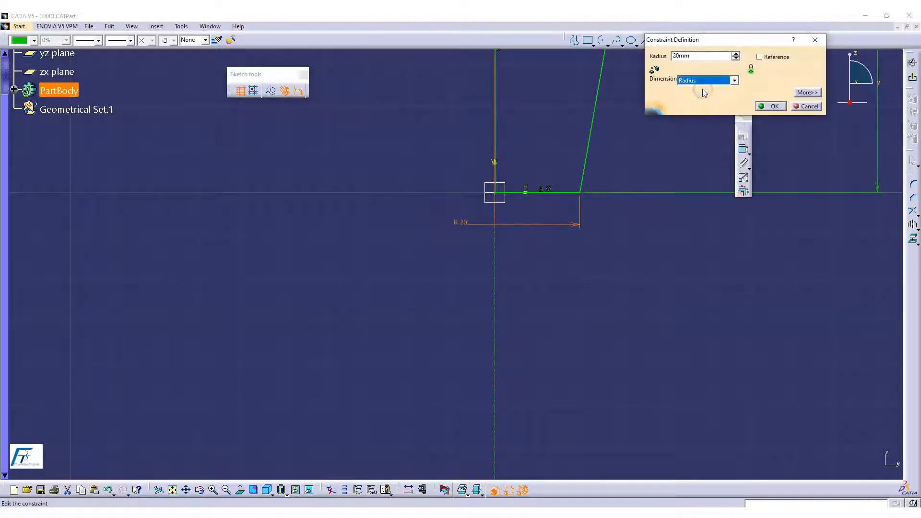
pyautogui.click(785, 107)
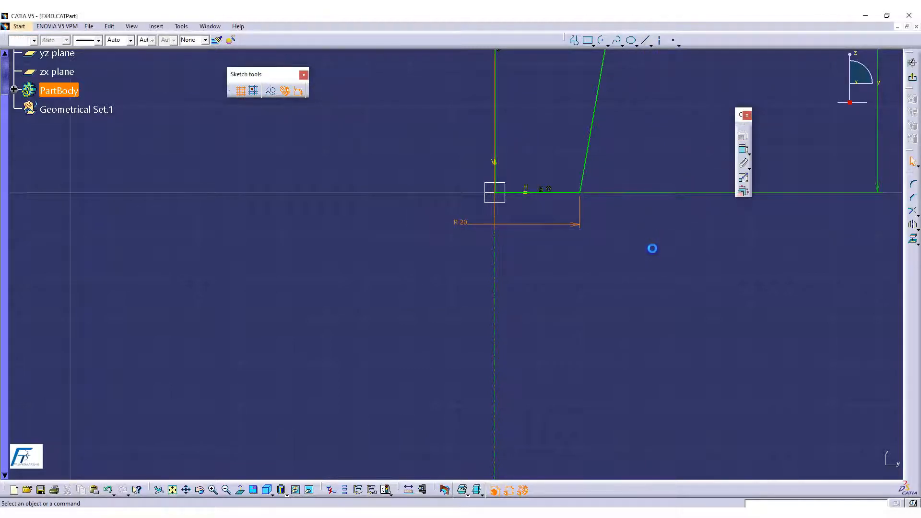
# - Shorten the axis line by moving its lower endpoint up closer to the origin
pyautogui.moveTo(652, 254)
pyautogui.mouseDown(button='middle')
pyautogui.moveTo(638, 292)
pyautogui.moveTo(601, 273)
pyautogui.moveTo(590, 232)
pyautogui.mouseUp(button='middle')
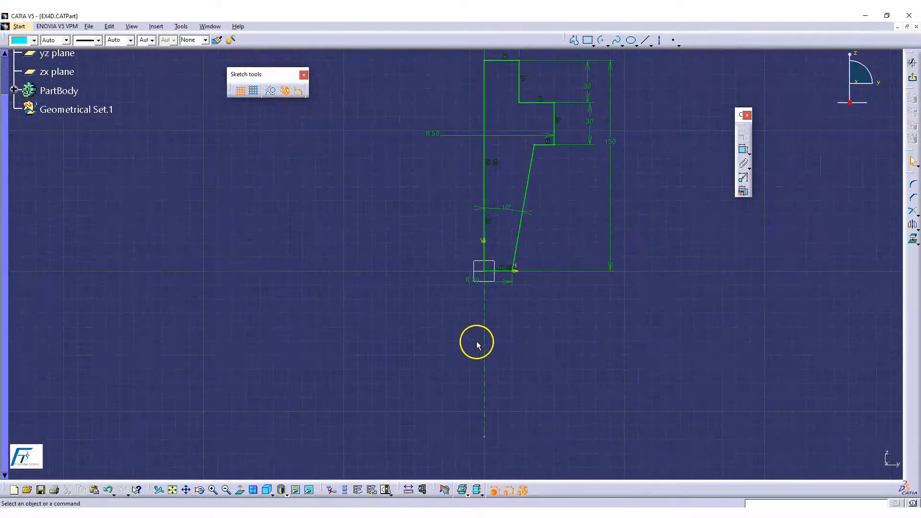
pyautogui.click(484, 441)
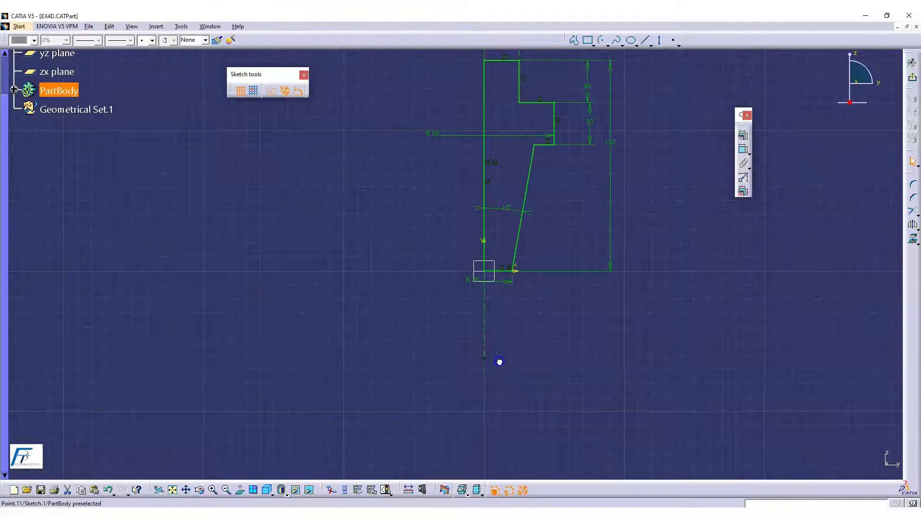
pyautogui.moveTo(552, 271)
pyautogui.mouseDown(button='middle')
pyautogui.moveTo(550, 350)
pyautogui.moveTo(551, 325)
pyautogui.mouseUp(button='middle')
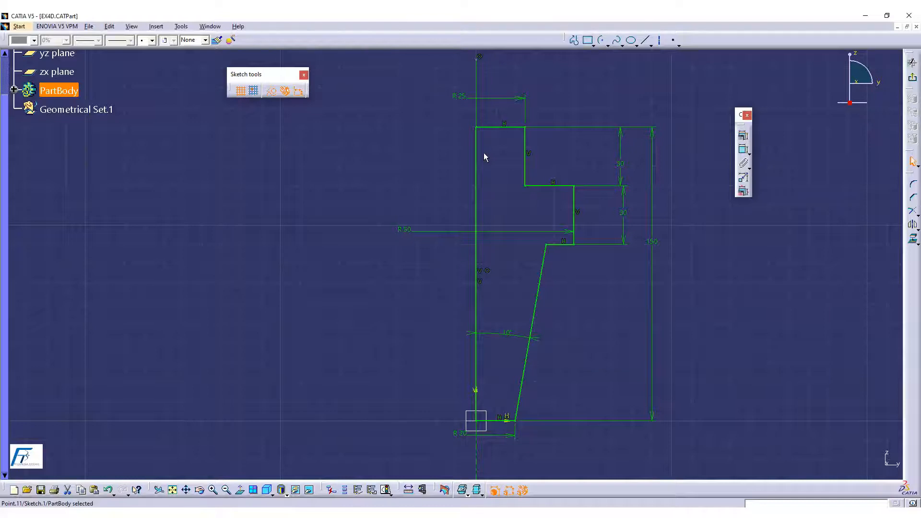
# - Exit the sketch and create a Shaft from its profile, revolved 360 degrees about the sketch axis
pyautogui.click(913, 77)
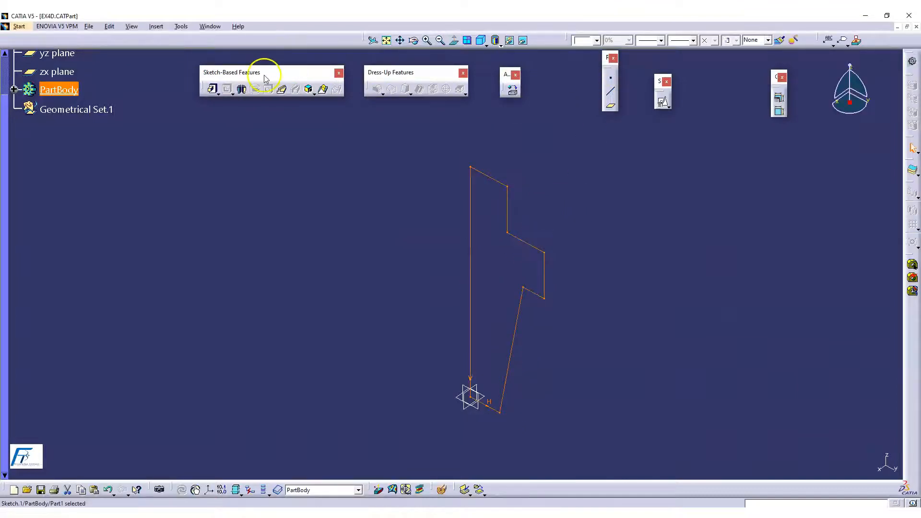
pyautogui.click(242, 89)
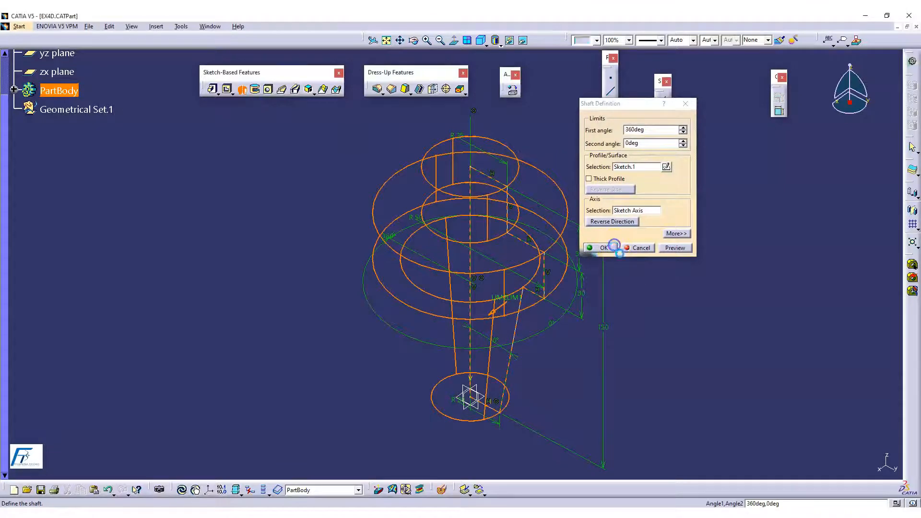
pyautogui.click(604, 248)
pyautogui.click(670, 289)
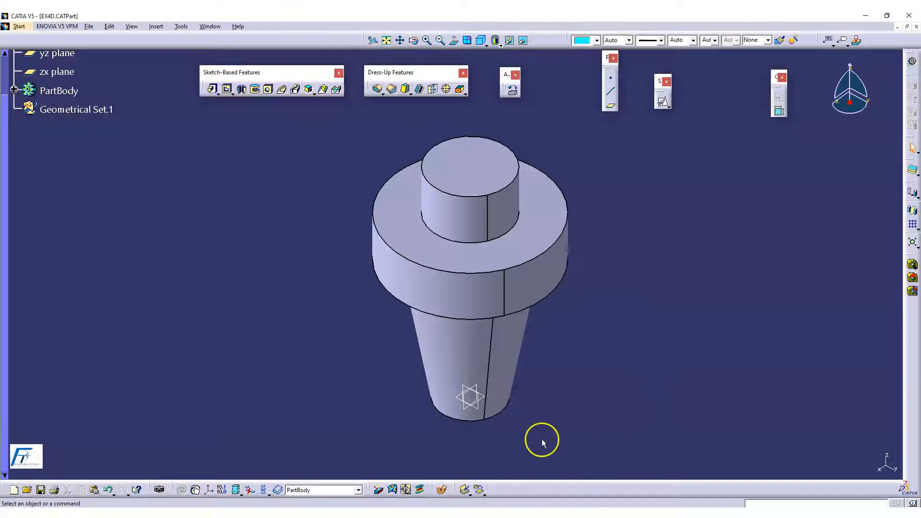
# - Start a positioned sketch on the yz plane with implicit origin and orientation
pyautogui.click(484, 411)
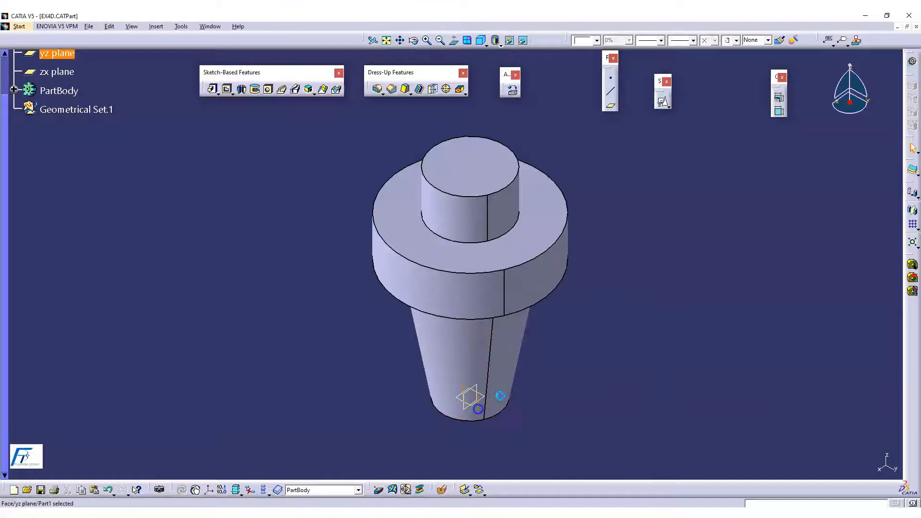
pyautogui.click(661, 102)
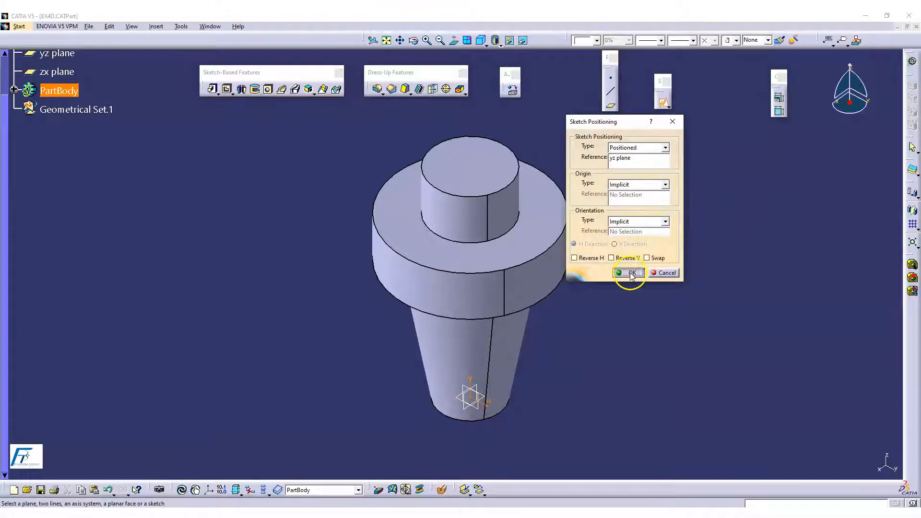
pyautogui.click(631, 274)
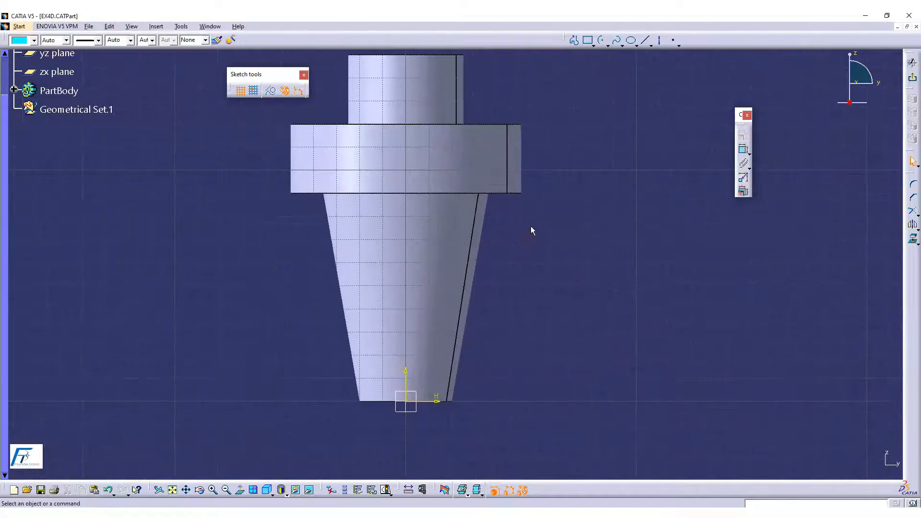
pyautogui.moveTo(532, 231); pyautogui.dragTo(564, 251, button='middle')
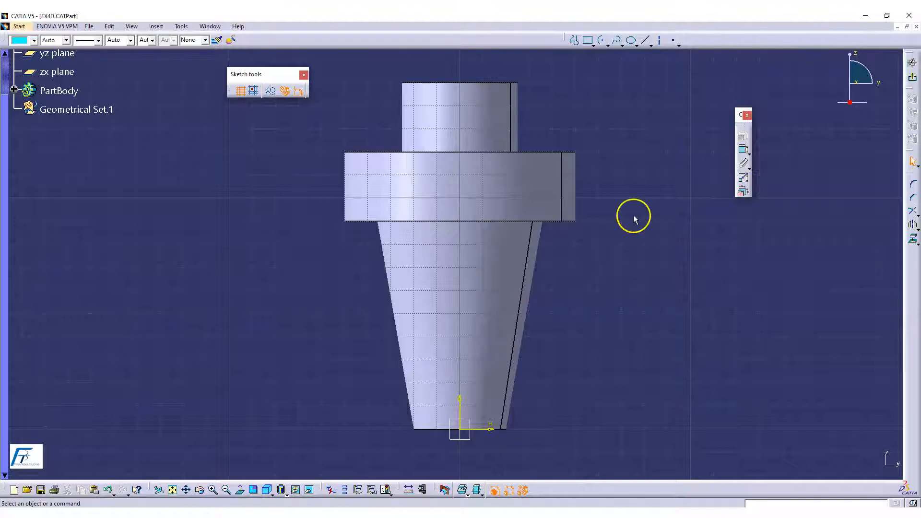
# - Sketch a rectangle about 10 by 10 mm at the outer edge of the shaft's flange
pyautogui.click(588, 40)
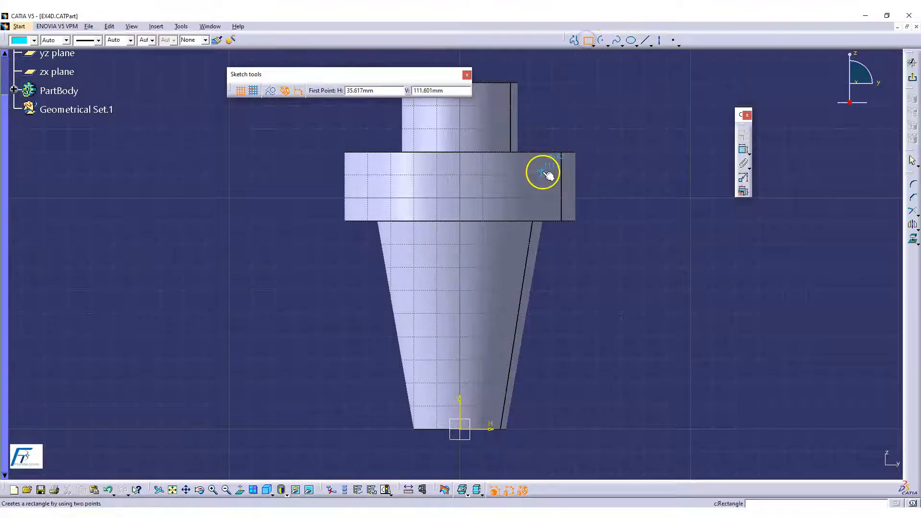
pyautogui.click(553, 176)
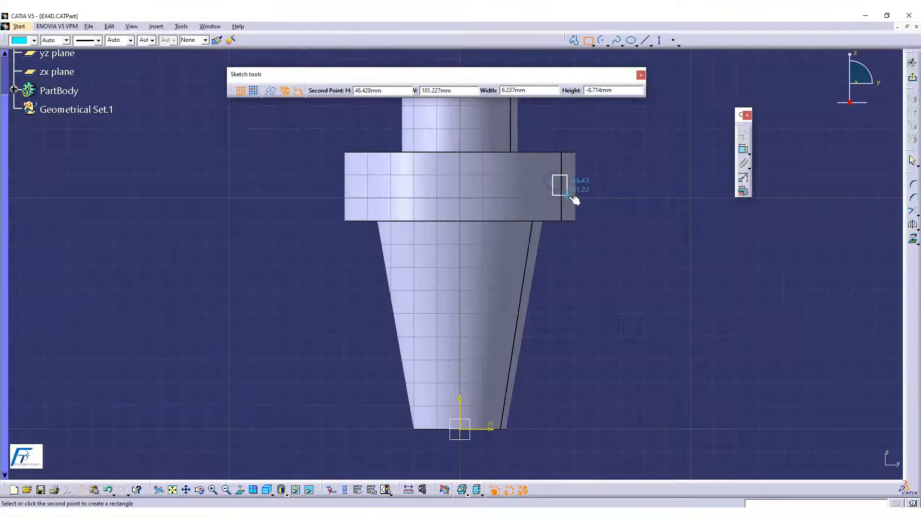
pyautogui.click(576, 197)
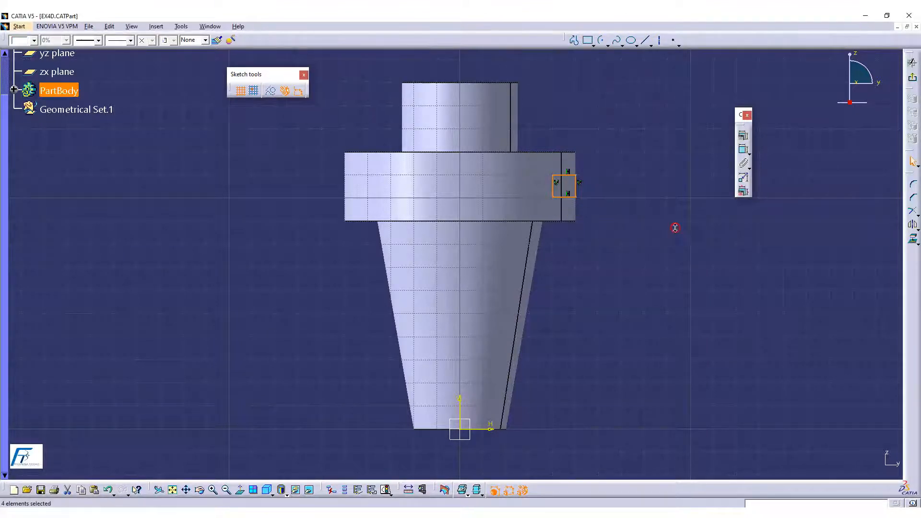
# - Draw a vertical axis line along the shaft's centreline, from above the part to below the origin
pyautogui.moveTo(675, 228); pyautogui.dragTo(681, 214, button='middle')
pyautogui.click(659, 40)
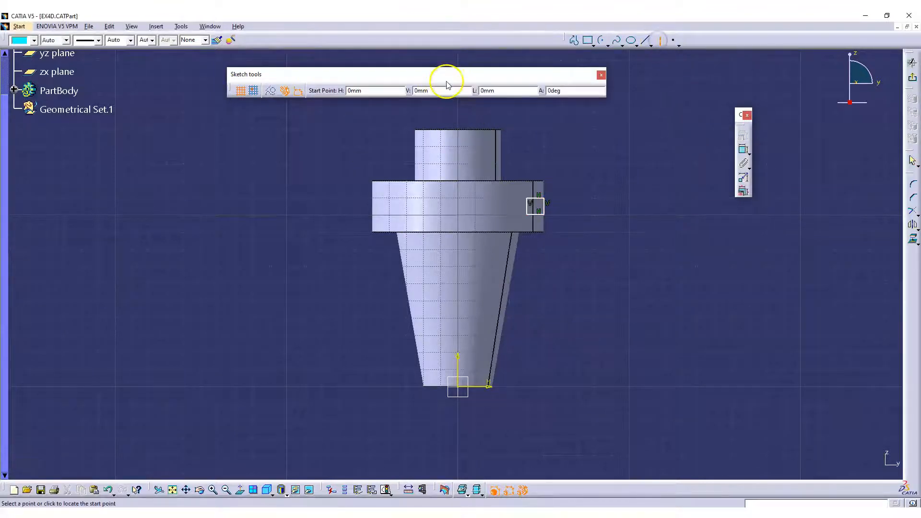
pyautogui.click(457, 106)
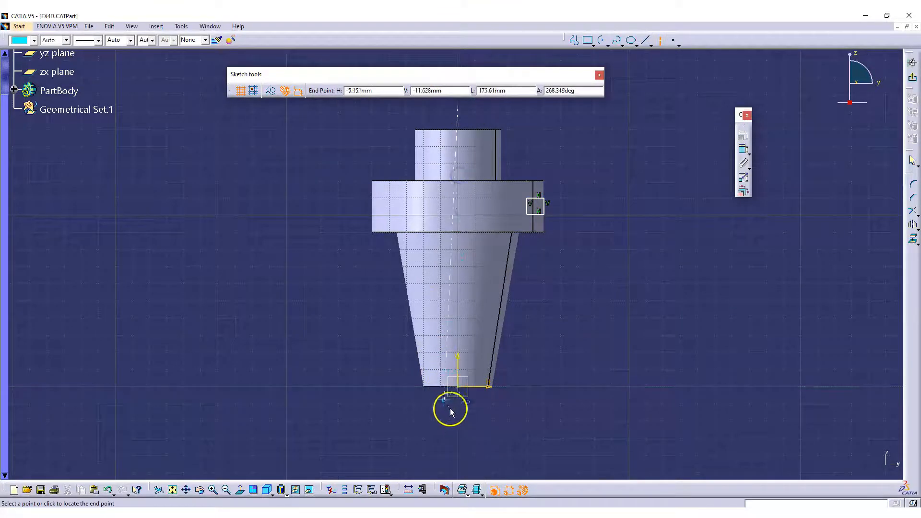
pyautogui.click(457, 434)
pyautogui.moveTo(593, 319)
pyautogui.mouseDown(button='middle')
pyautogui.moveTo(602, 339)
pyautogui.moveTo(599, 318)
pyautogui.moveTo(639, 249)
pyautogui.mouseUp(button='middle')
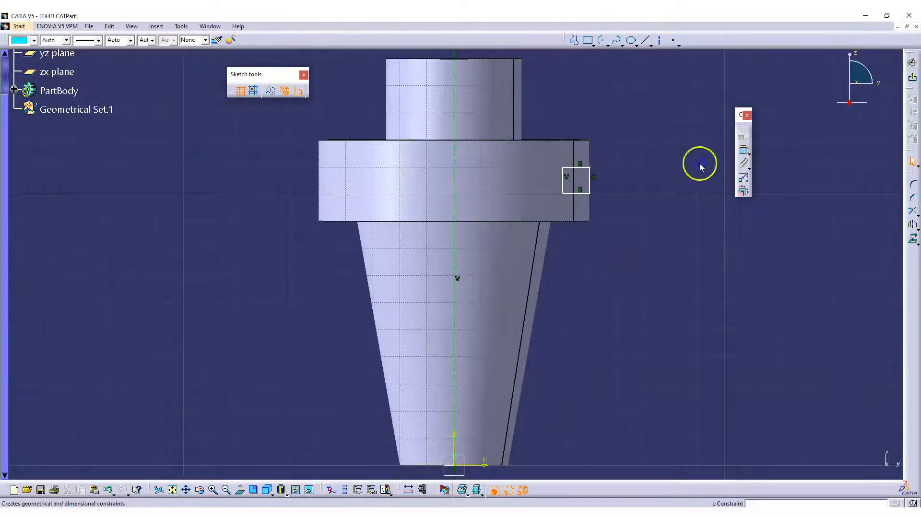
# - Dimension the rectangle's outer edge from the axis as a radius and set it to 50 mm
pyautogui.click(592, 182)
pyautogui.moveTo(451, 119); pyautogui.dragTo(467, 247, button='middle')
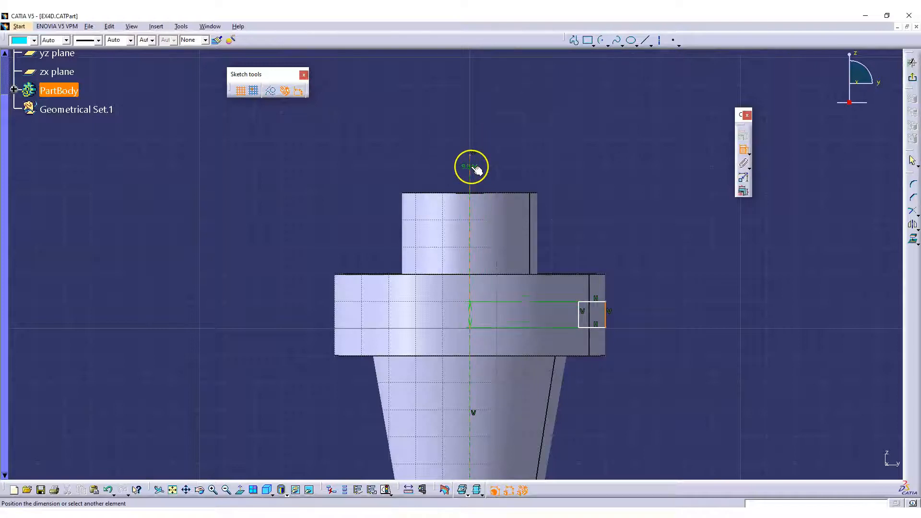
pyautogui.rightClick(603, 128)
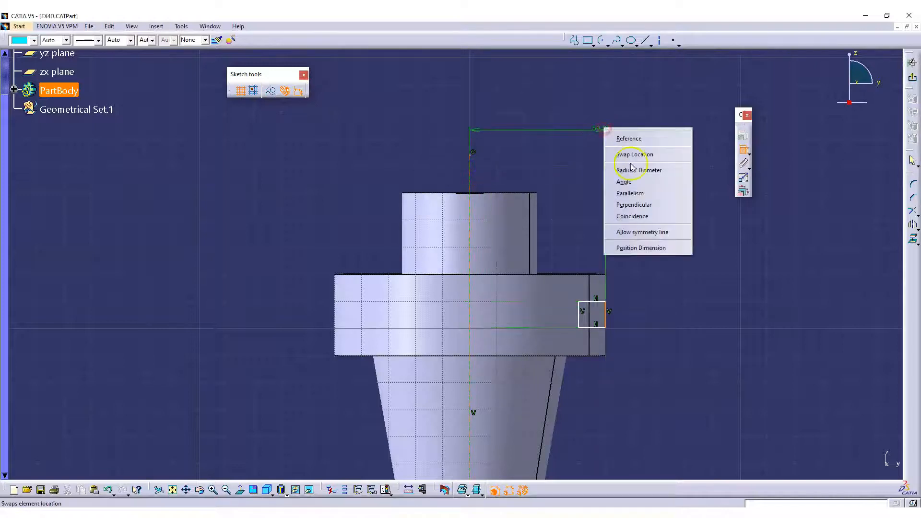
pyautogui.click(607, 172)
pyautogui.click(540, 149)
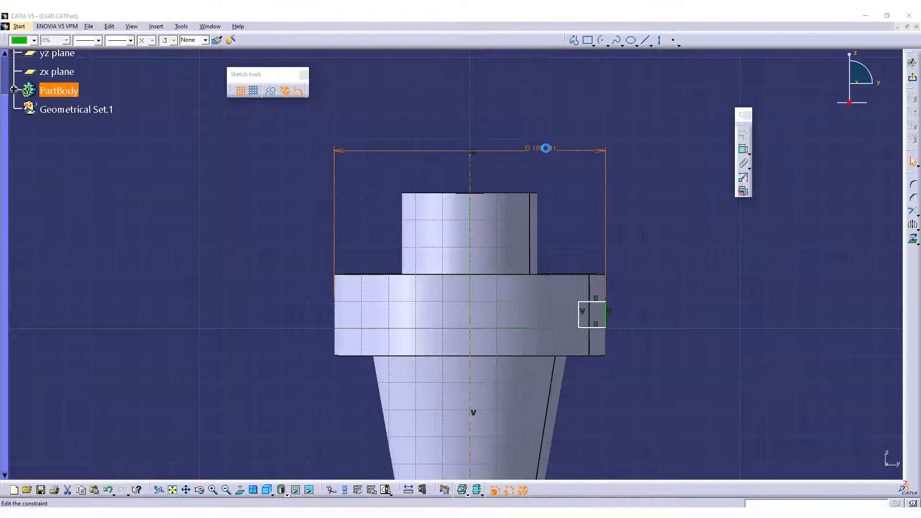
pyautogui.click(706, 80)
pyautogui.click(689, 90)
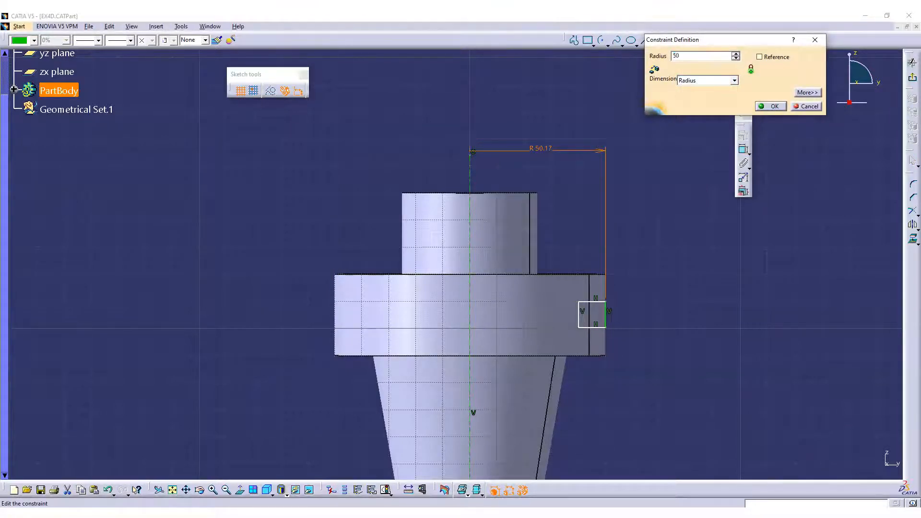
pyautogui.press('Return')
pyautogui.click(617, 181)
pyautogui.moveTo(617, 181)
pyautogui.mouseDown(button='middle')
pyautogui.moveTo(662, 82)
pyautogui.moveTo(595, 201)
pyautogui.moveTo(600, 177)
pyautogui.mouseUp(button='middle')
# - Dimension the vertical distance from the rectangle's lower edge to the horizontal sketch axis
pyautogui.click(744, 148)
pyautogui.moveTo(613, 129); pyautogui.dragTo(532, 48, button='middle')
pyautogui.moveTo(532, 48)
pyautogui.keyDown('ctrl'); pyautogui.mouseDown(button='middle')
pyautogui.moveTo(600, 113)
pyautogui.moveTo(590, 163)
pyautogui.mouseUp(button='middle'); pyautogui.keyUp('ctrl')
pyautogui.click(491, 178)
pyautogui.click(437, 364)
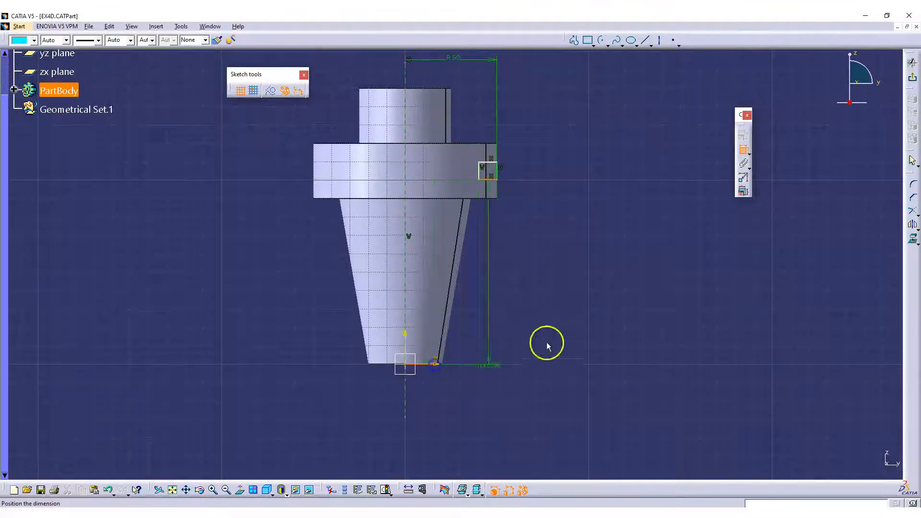
pyautogui.click(566, 331)
pyautogui.click(566, 326)
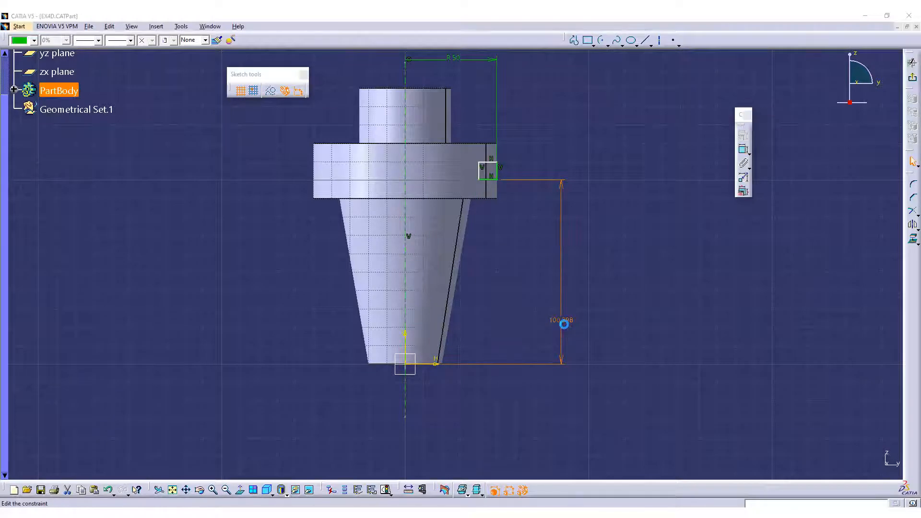
# - Set the rectangle's distance above the horizontal axis to 10 mm
pyautogui.doubleClick(566, 320)
pyautogui.write('10mm')
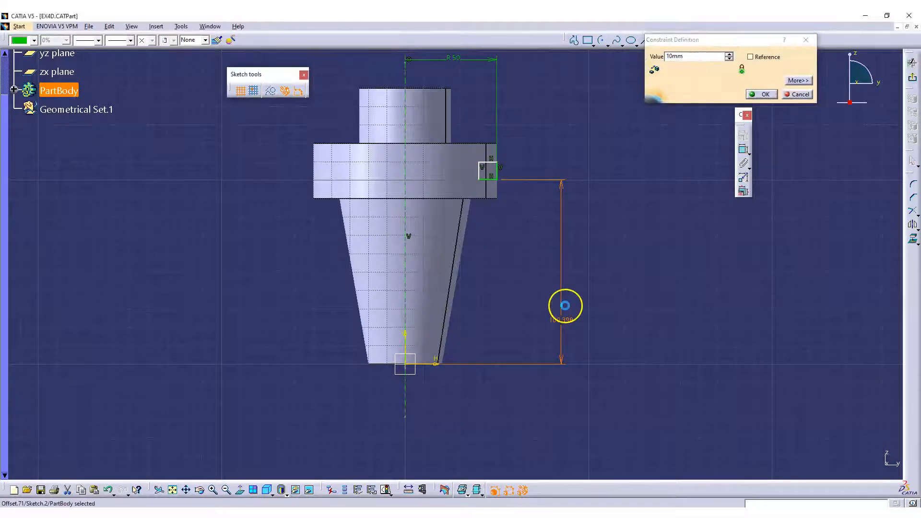
pyautogui.press('Return')
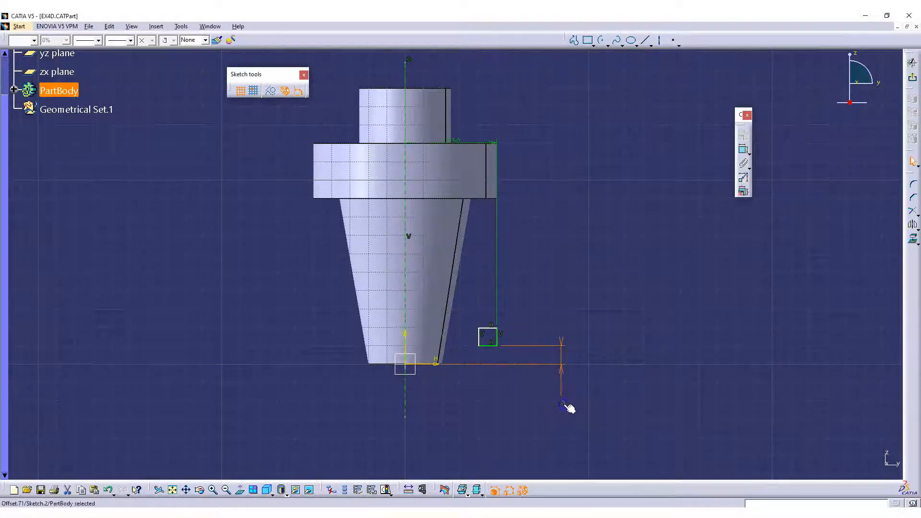
# - Set the rectangle's distance above the horizontal axis to 100 mm
pyautogui.doubleClick(570, 406)
pyautogui.write('100')
pyautogui.press('Return')
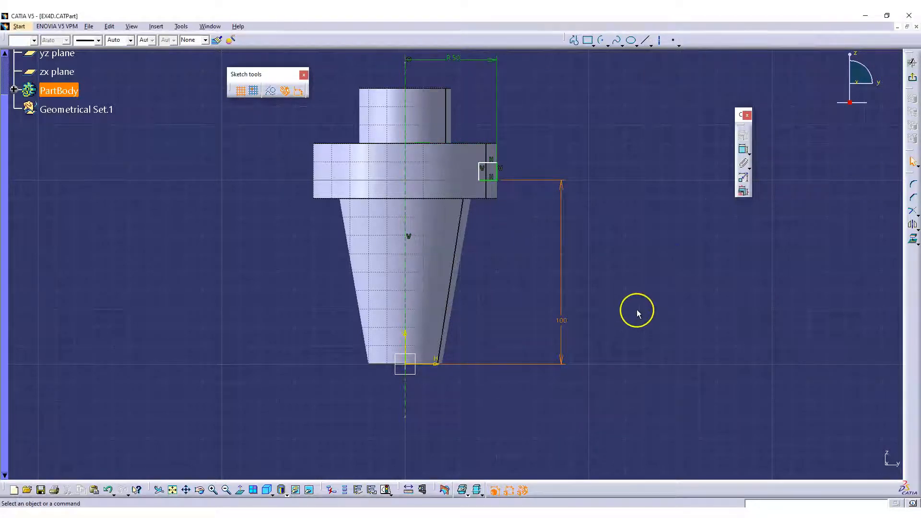
pyautogui.click(676, 250)
# - Dimension the rectangle's height and set it to 10 mm
pyautogui.click(743, 149)
pyautogui.click(494, 171)
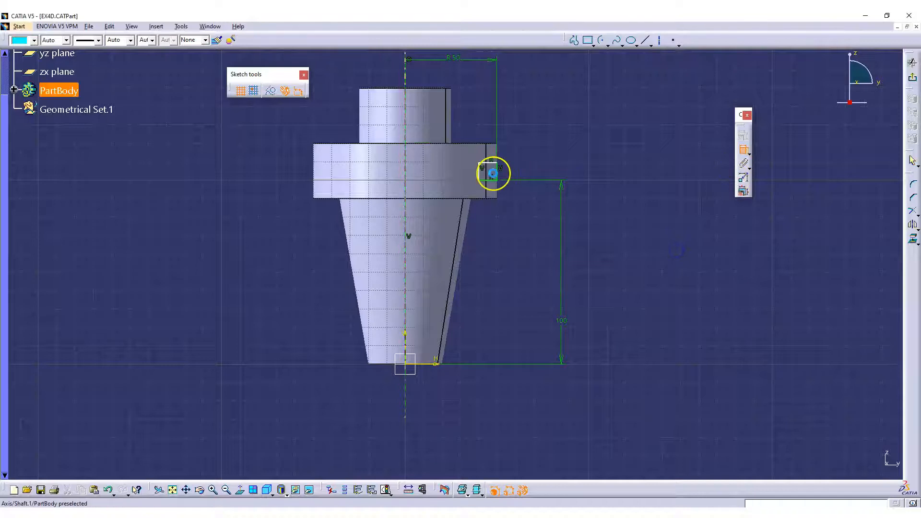
pyautogui.click(546, 170)
pyautogui.doubleClick(546, 167)
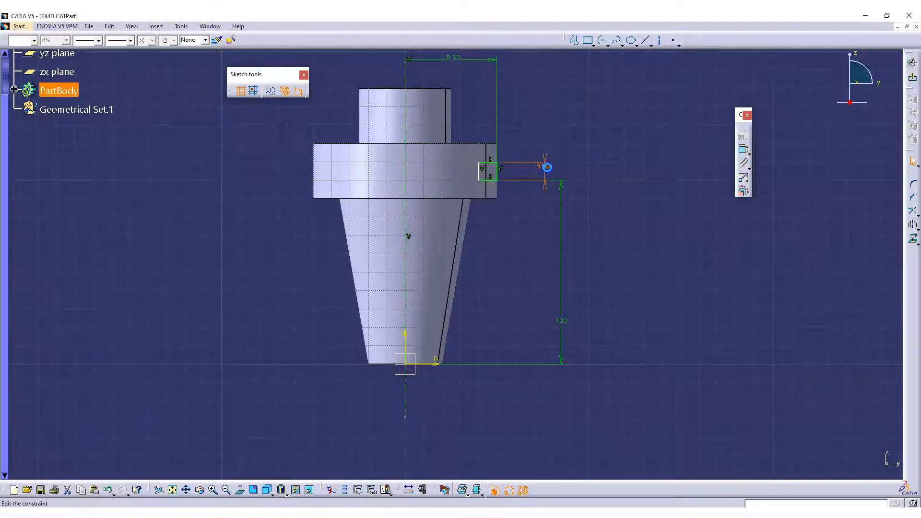
pyautogui.write('10mm')
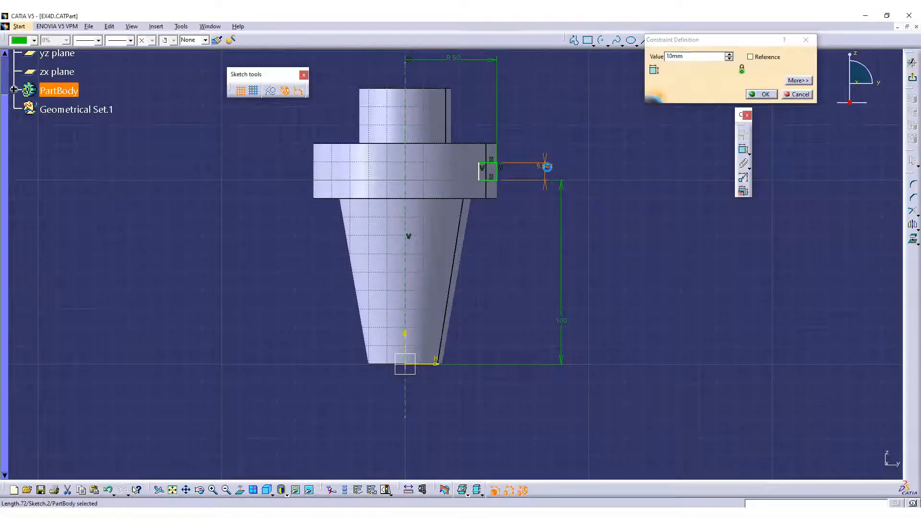
pyautogui.press('Return')
# - Dimension the rectangle's width below the flange and set it to 10 mm
pyautogui.click(742, 151)
pyautogui.click(742, 153)
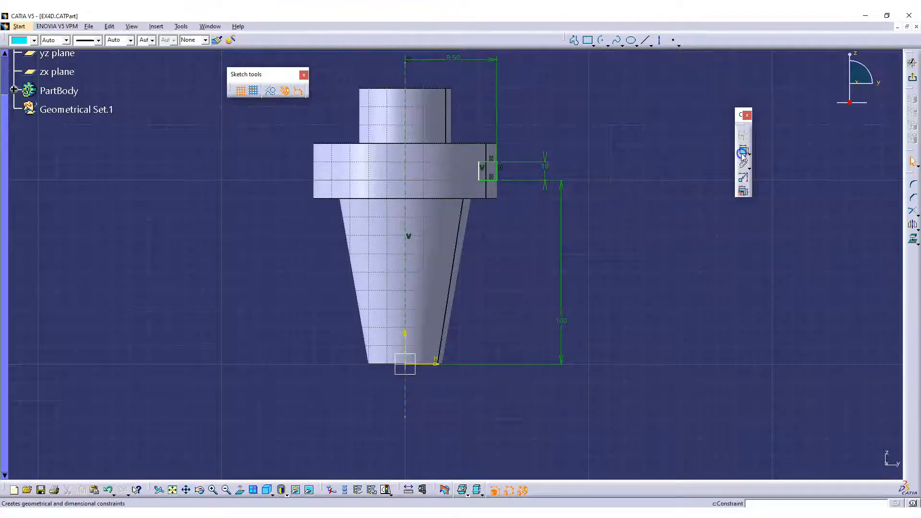
pyautogui.click(495, 181)
pyautogui.click(499, 233)
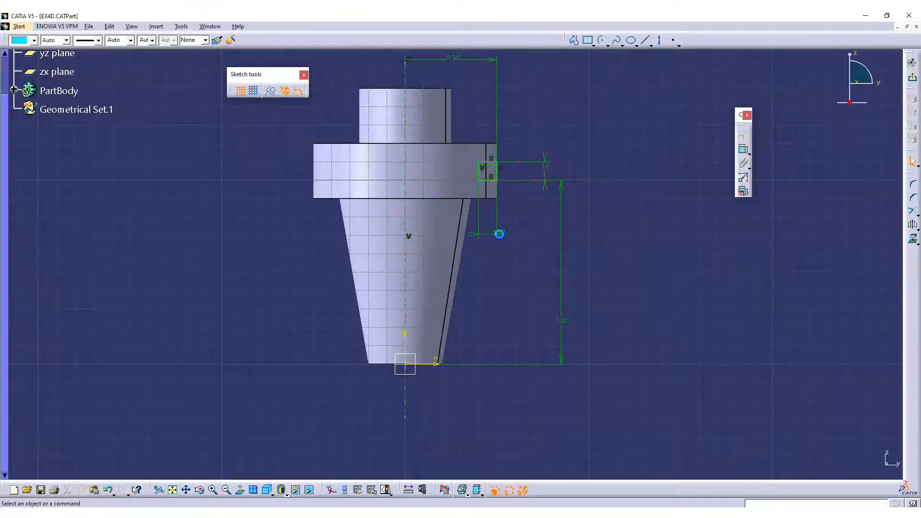
pyautogui.doubleClick(500, 231)
pyautogui.write('10mm')
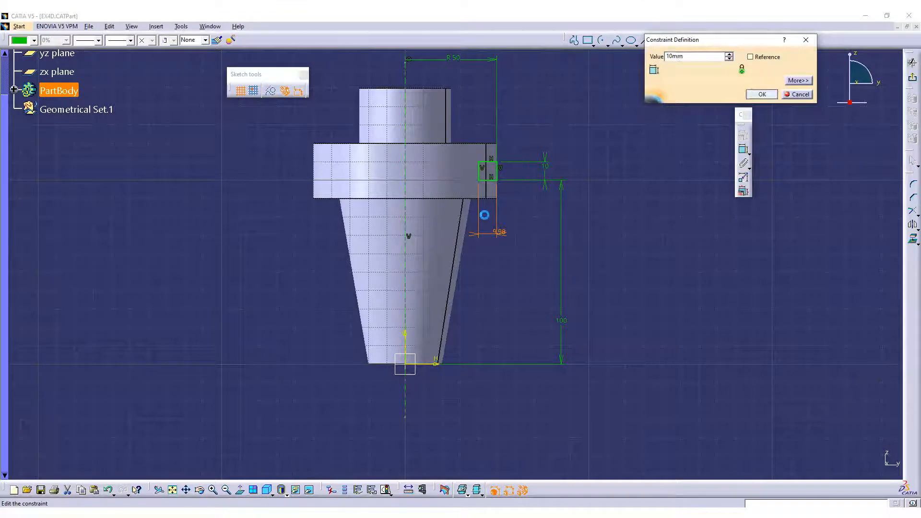
pyautogui.press('Return')
pyautogui.click(578, 144)
# - Move the 50 mm radius dimension down closer to the part
pyautogui.moveTo(568, 229); pyautogui.dragTo(574, 258, button='middle')
pyautogui.click(453, 99)
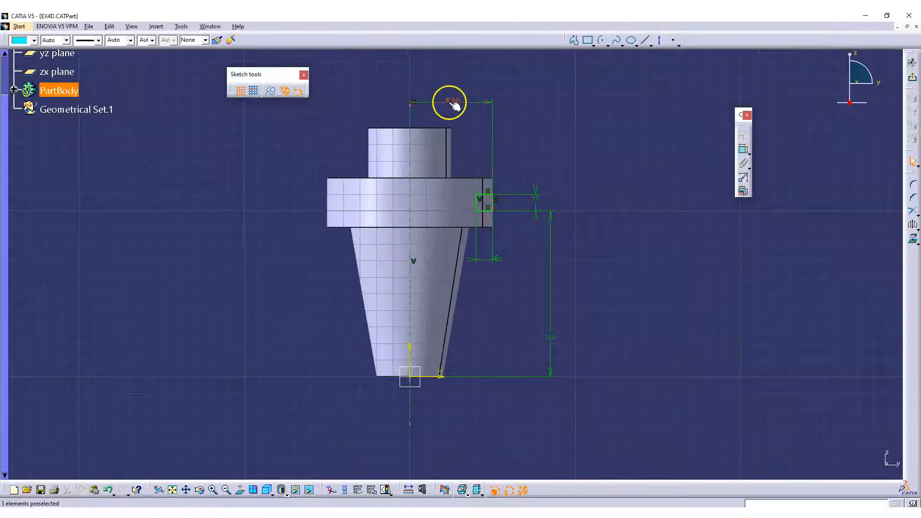
pyautogui.moveTo(480, 103); pyautogui.dragTo(482, 118)
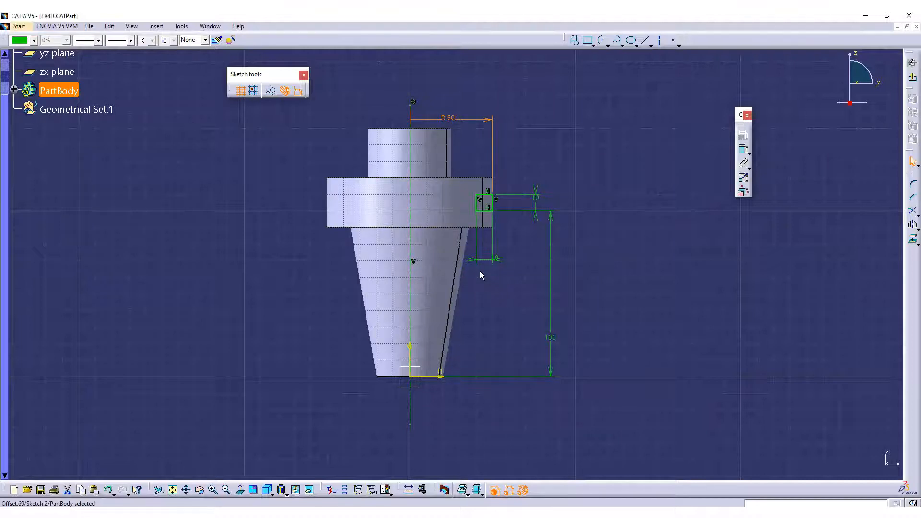
# - Exit the sketch and cut a Groove from the rectangle profile, revolved 360 degrees about the sketch axis
pyautogui.click(912, 78)
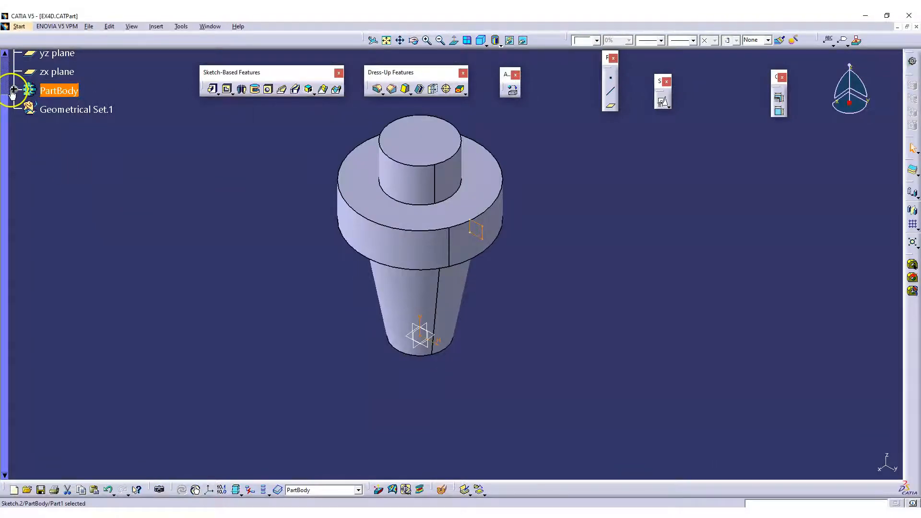
pyautogui.click(6, 133)
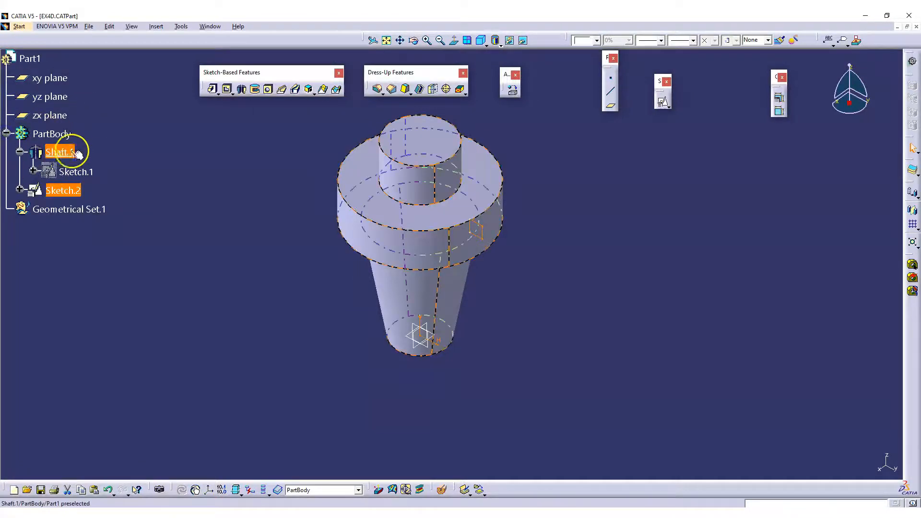
pyautogui.keyDown('ctrl'); pyautogui.moveTo(533, 326); pyautogui.dragTo(534, 293, button='middle'); pyautogui.keyUp('ctrl')
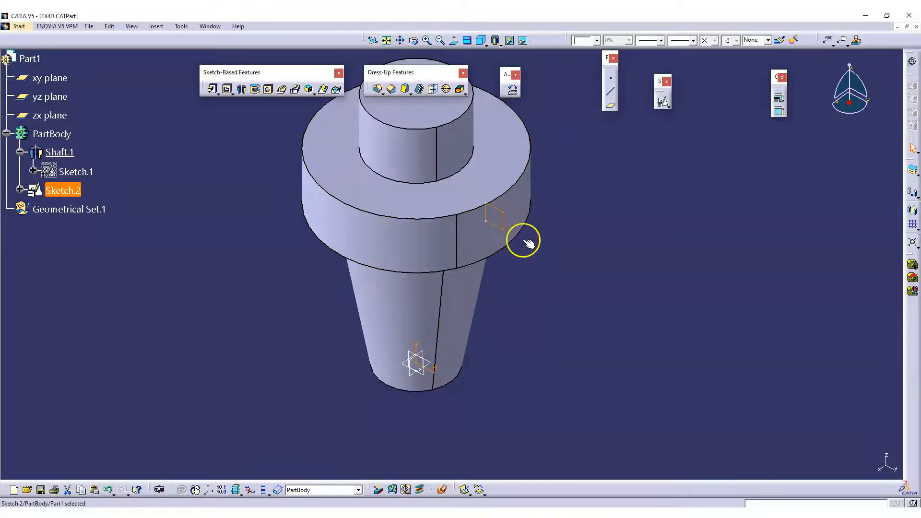
pyautogui.click(255, 89)
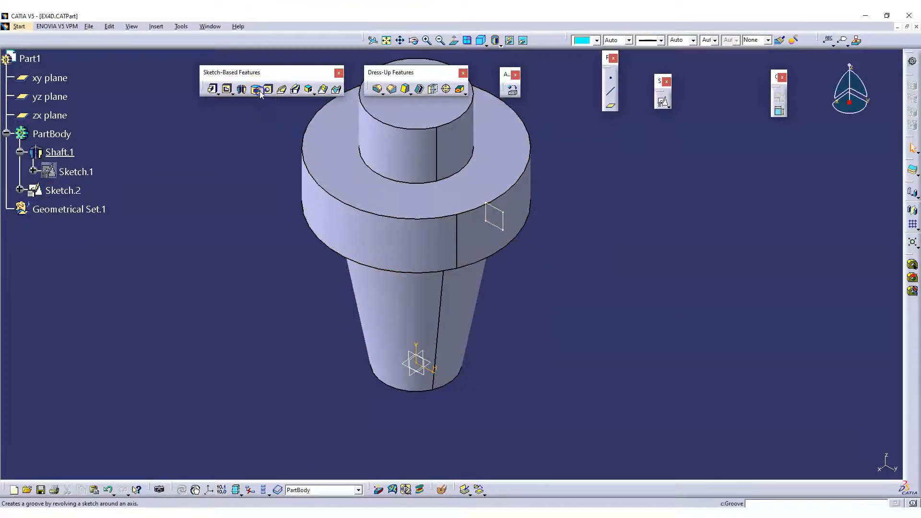
pyautogui.click(503, 216)
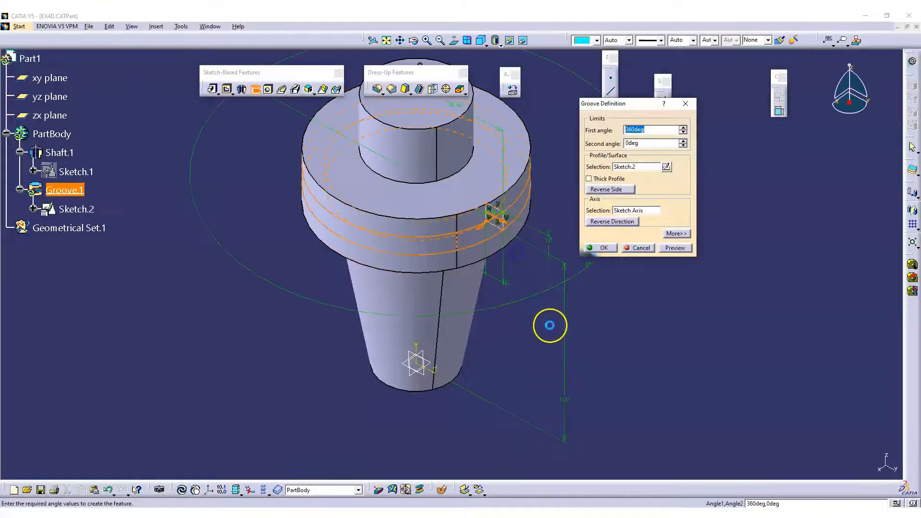
pyautogui.click(604, 247)
pyautogui.moveTo(555, 336); pyautogui.dragTo(571, 372, button='middle')
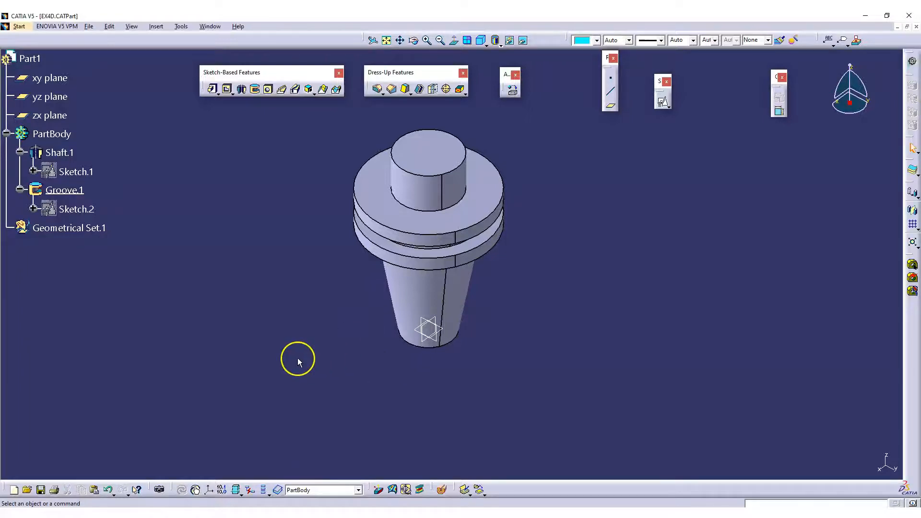
# - Edit the shaft's sketch to set the flange radius to 60 mm, and return to the part
pyautogui.doubleClick(76, 171)
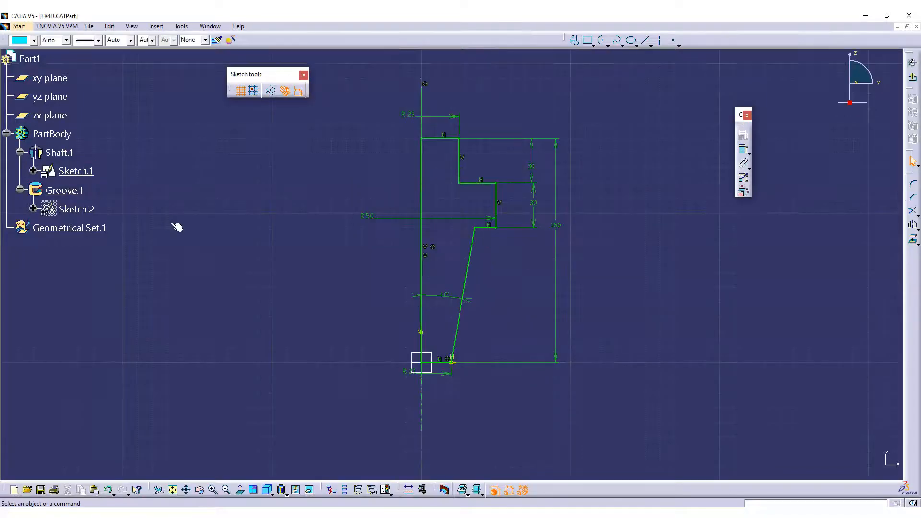
pyautogui.doubleClick(367, 217)
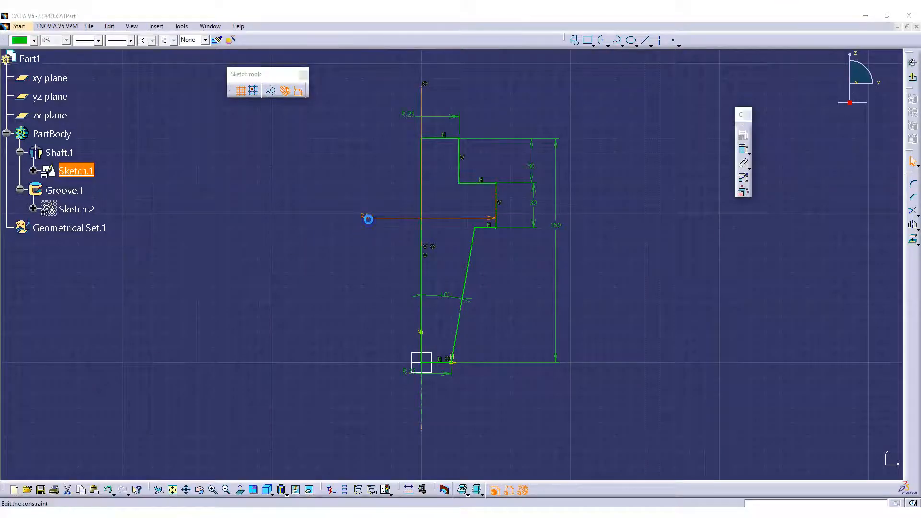
pyautogui.write('60')
pyautogui.press('Return')
pyautogui.click(913, 77)
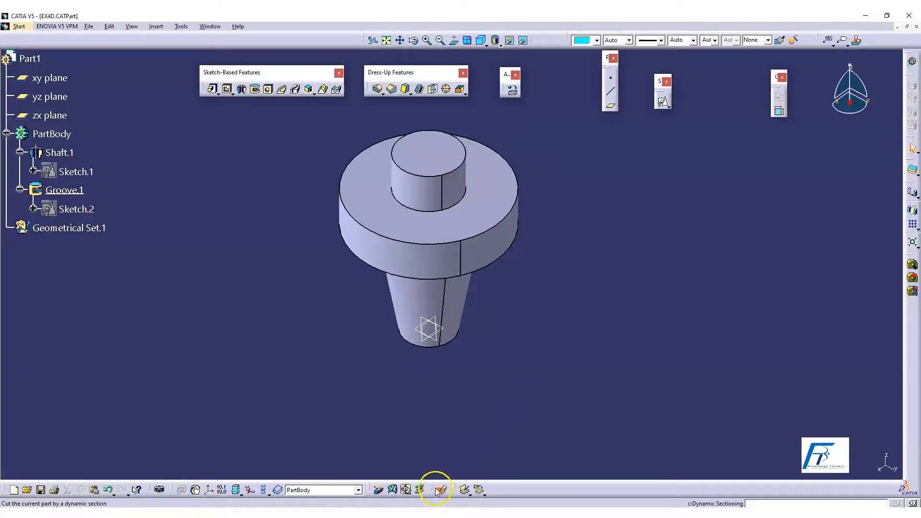
# - Apply a dynamic section through the part's vertical centre plane and examine the groove inside the flange
pyautogui.moveTo(253, 222); pyautogui.dragTo(144, 84)
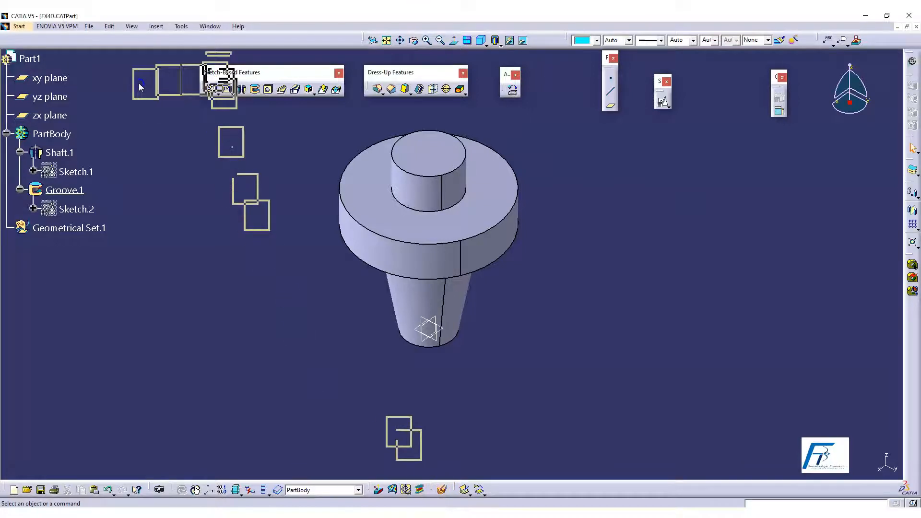
pyautogui.click(150, 91)
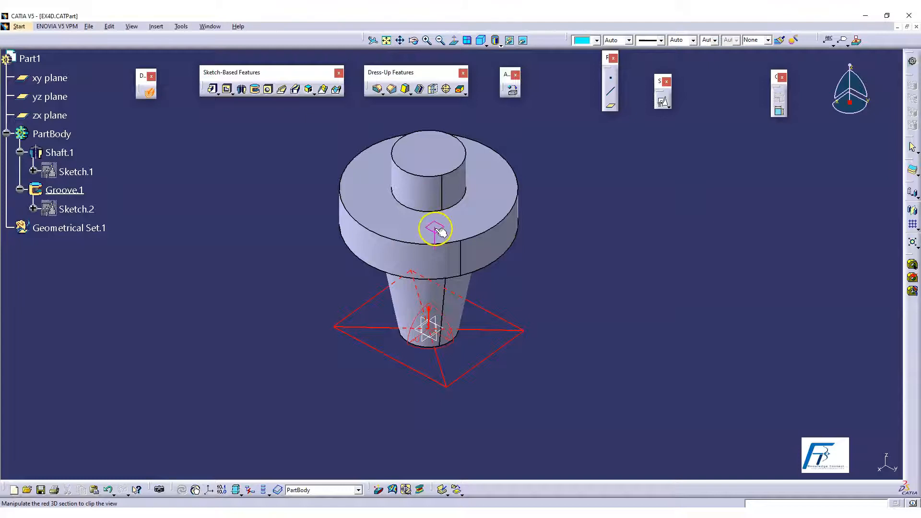
pyautogui.click(452, 286)
pyautogui.moveTo(497, 314); pyautogui.dragTo(512, 329, button='middle')
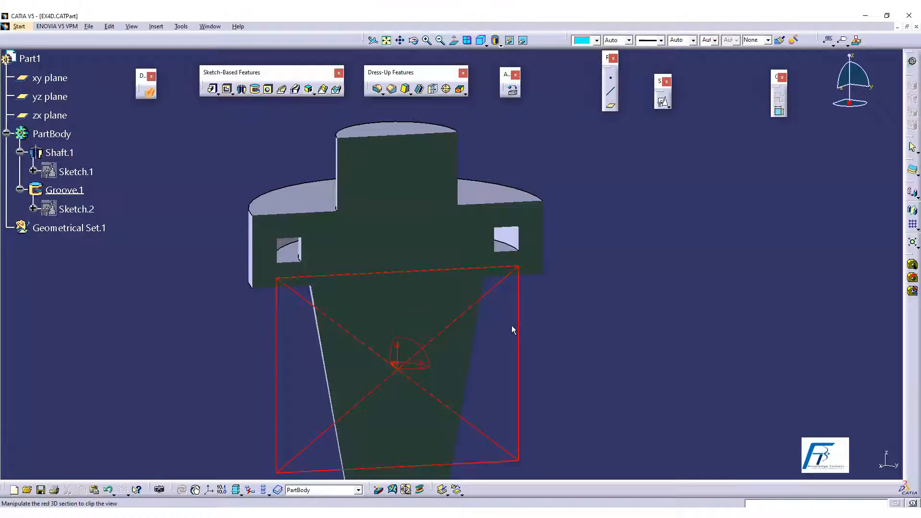
# - Turn off the dynamic section of the part
pyautogui.click(152, 96)
pyautogui.click(644, 221)
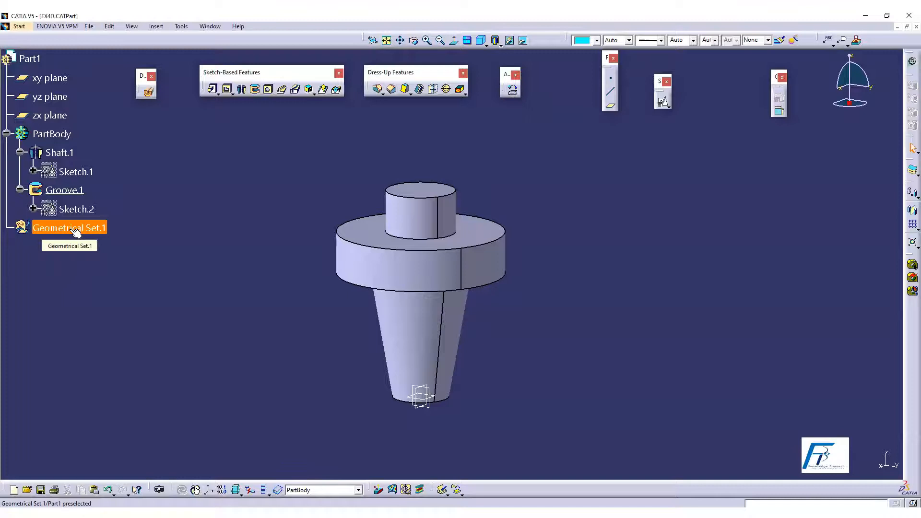
# - Edit the shaft's sketch to set the flange radius to 45 mm, and return to the part
pyautogui.click(74, 172)
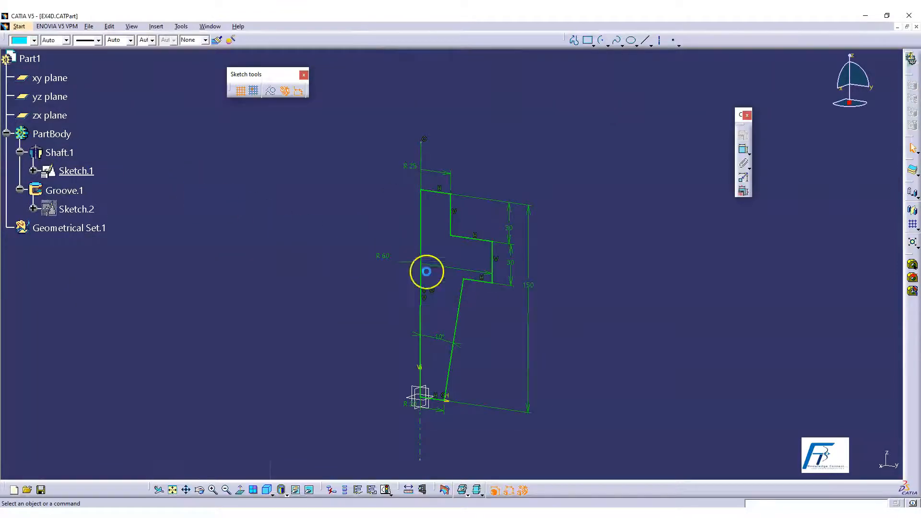
pyautogui.doubleClick(373, 265)
pyautogui.write('45')
pyautogui.press('Return')
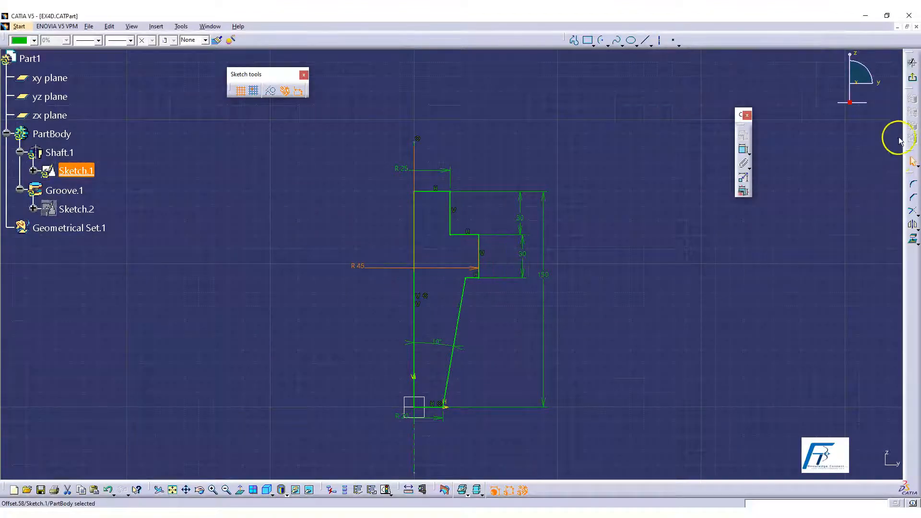
pyautogui.click(913, 85)
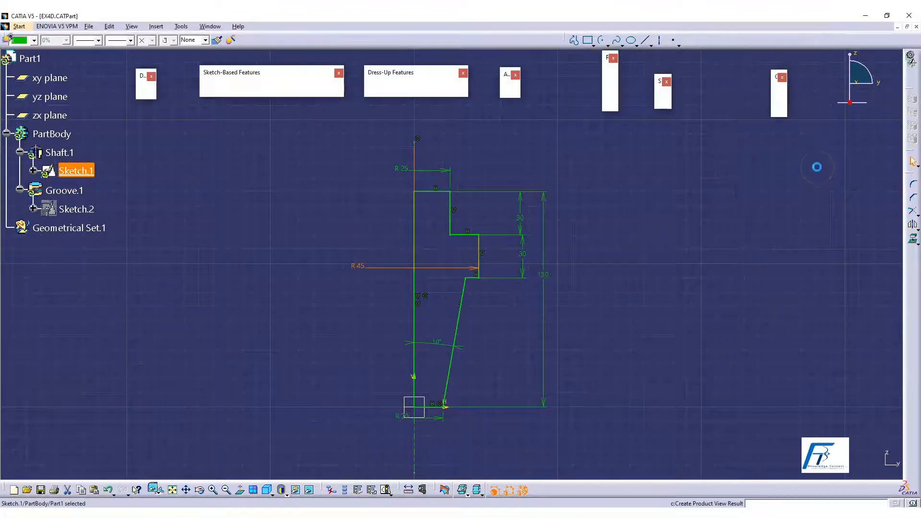
pyautogui.click(194, 271)
# - Examine the groove's definition and the dimensions positioning its rectangle profile relative to the flange, and leave its sketch
pyautogui.click(70, 188)
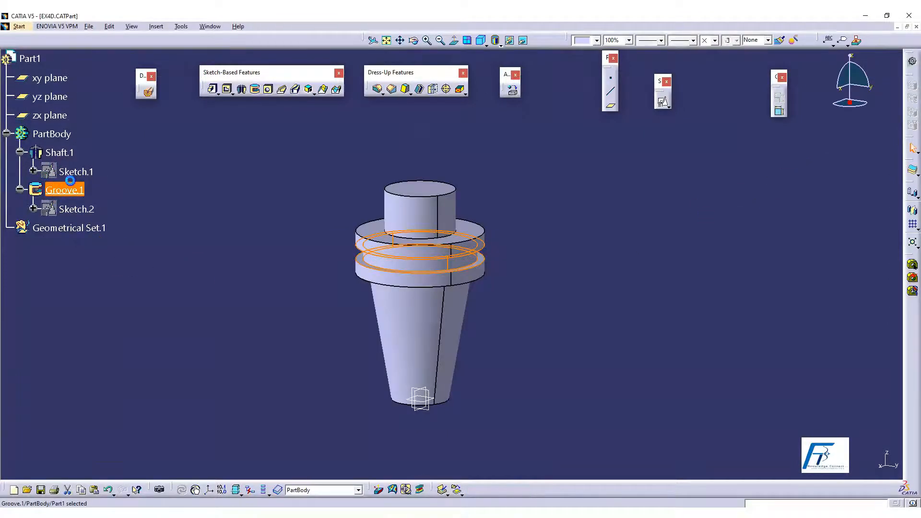
pyautogui.doubleClick(82, 194)
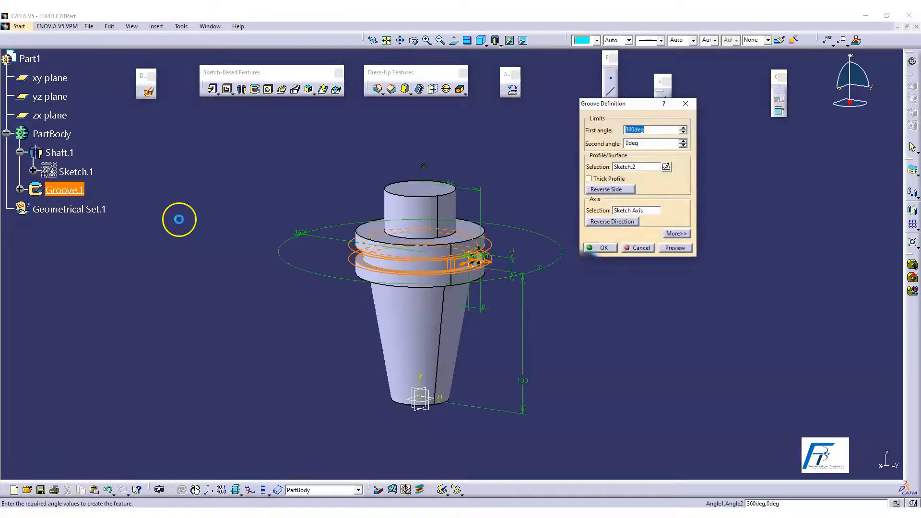
pyautogui.click(601, 248)
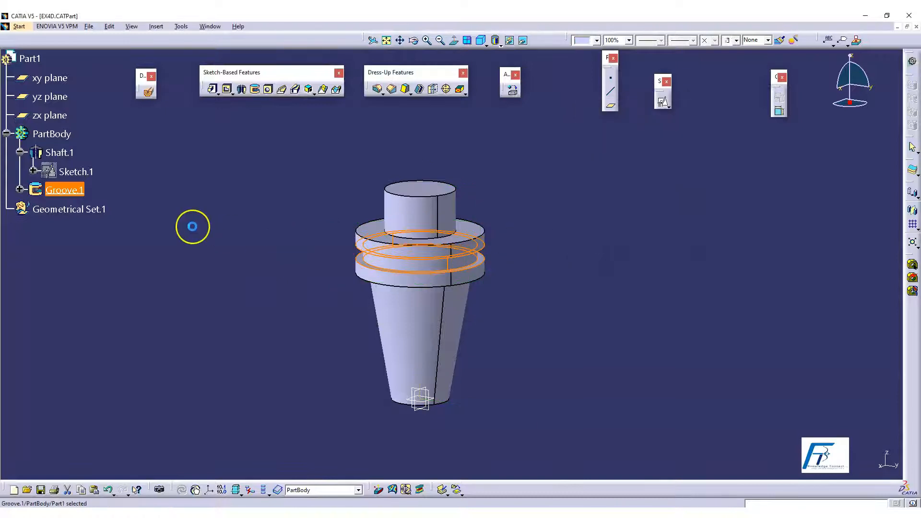
pyautogui.click(19, 190)
pyautogui.click(74, 209)
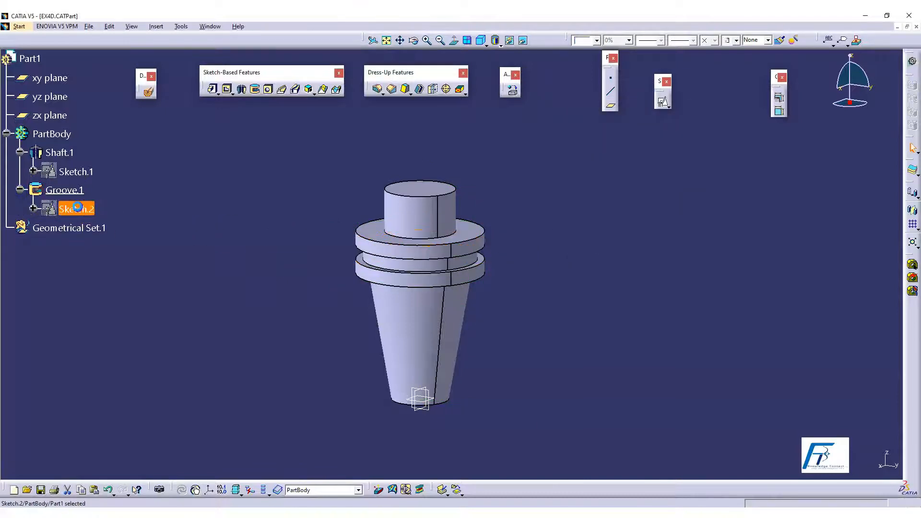
pyautogui.moveTo(466, 322)
pyautogui.mouseDown(button='middle')
pyautogui.moveTo(467, 263)
pyautogui.moveTo(480, 237)
pyautogui.moveTo(411, 247)
pyautogui.mouseUp(button='middle')
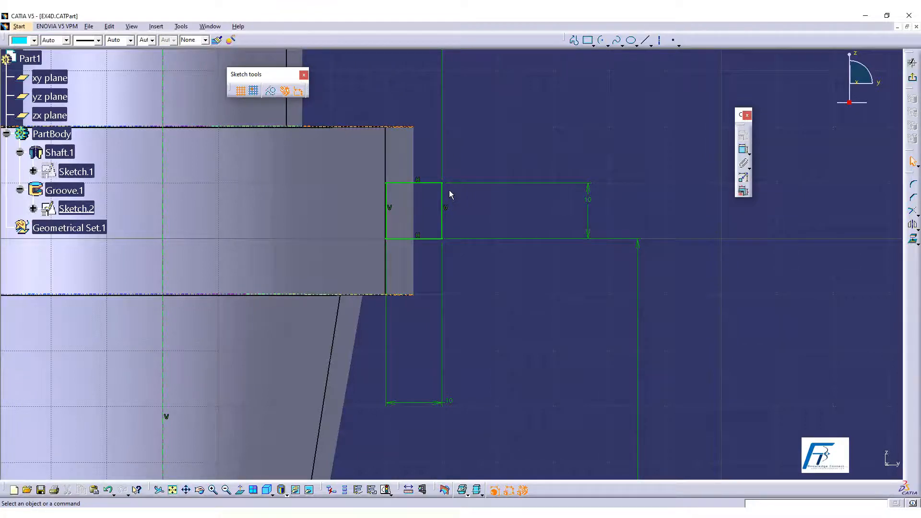
pyautogui.moveTo(478, 209); pyautogui.dragTo(511, 293, button='middle')
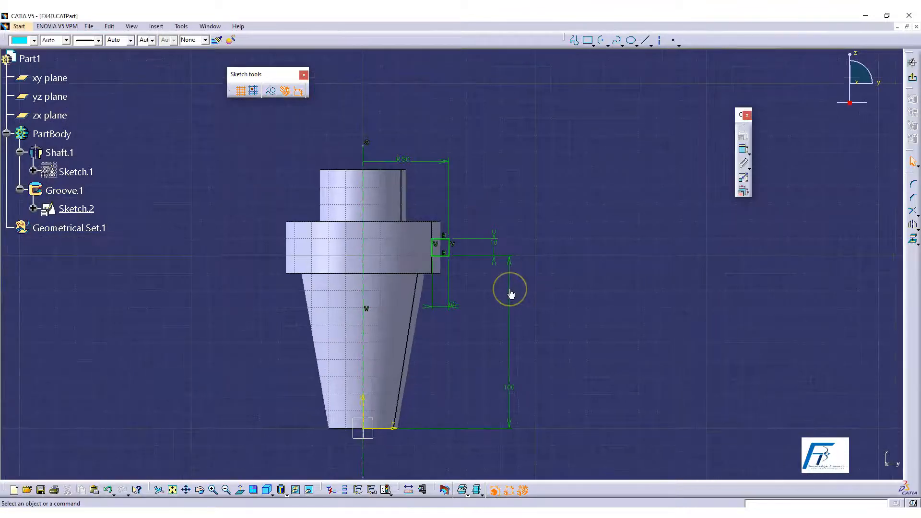
pyautogui.click(511, 286)
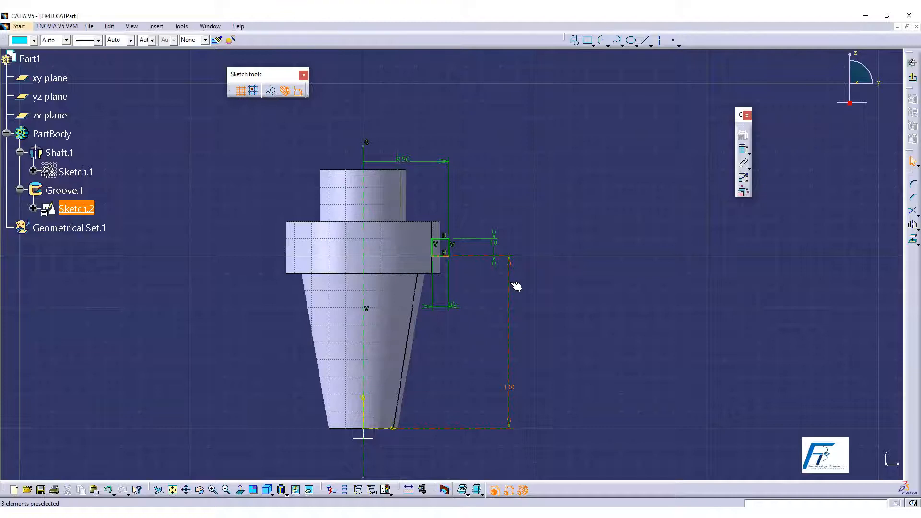
pyautogui.click(498, 257)
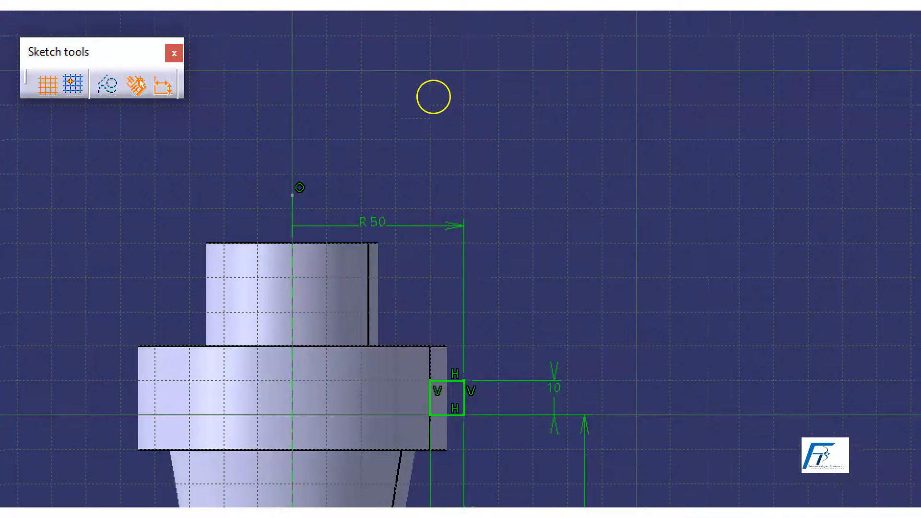
pyautogui.moveTo(416, 204)
pyautogui.mouseDown()
pyautogui.moveTo(362, 188)
pyautogui.moveTo(349, 235)
pyautogui.moveTo(422, 189)
pyautogui.moveTo(417, 182)
pyautogui.mouseUp()
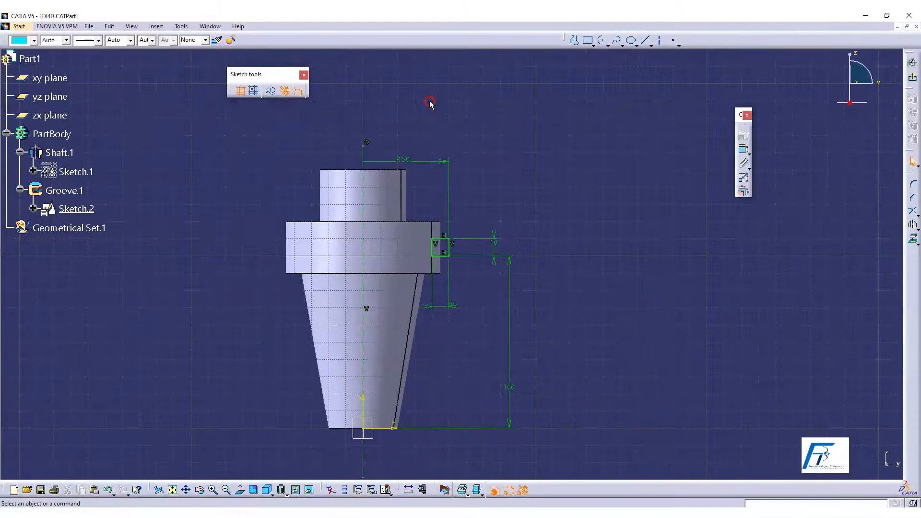
pyautogui.click(425, 162)
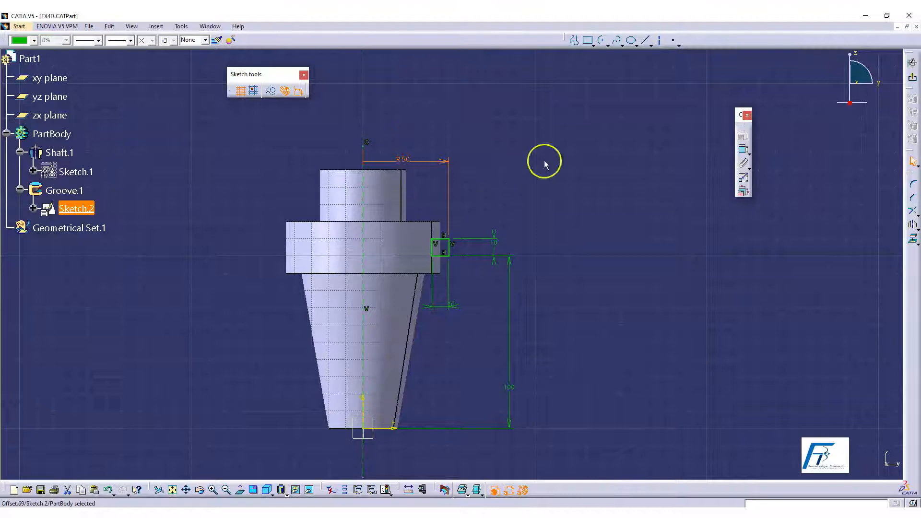
pyautogui.click(913, 81)
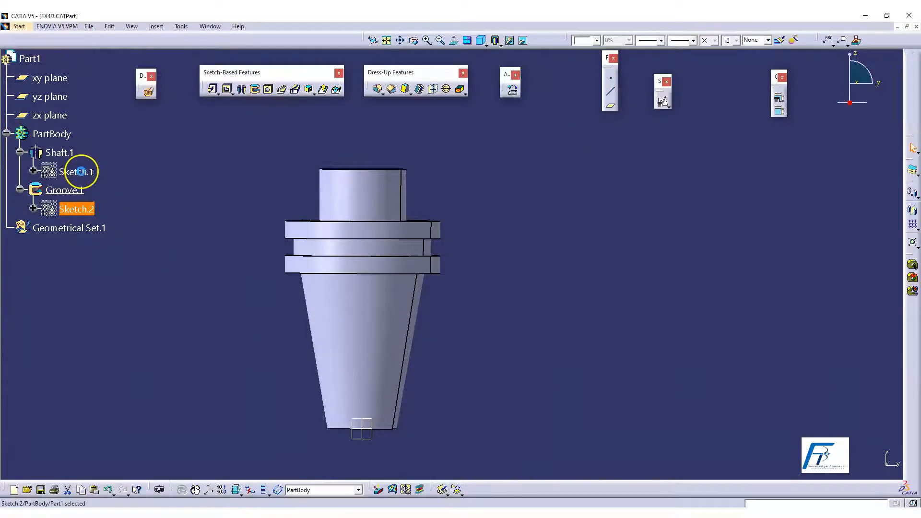
# - Edit the shaft's sketch to set the flange radius to 50 mm, and return to the part
pyautogui.click(81, 171)
pyautogui.doubleClick(73, 174)
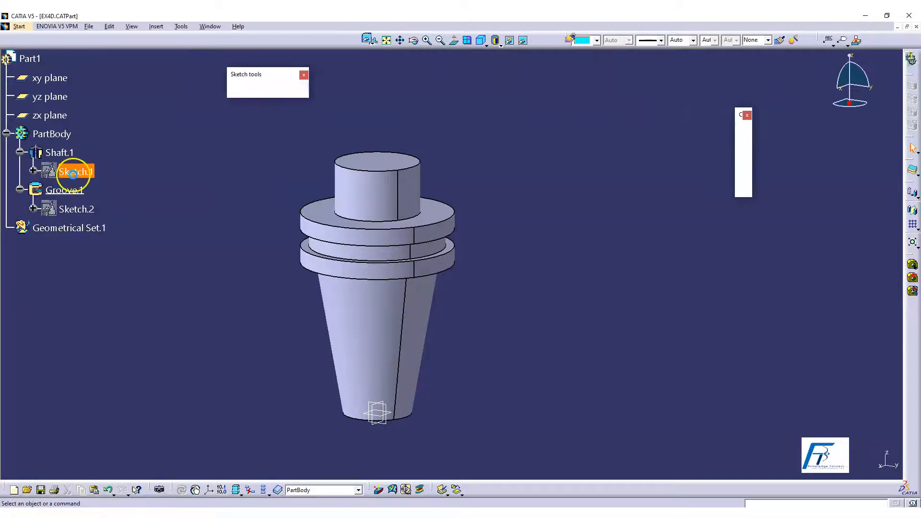
pyautogui.doubleClick(303, 260)
pyautogui.write('50')
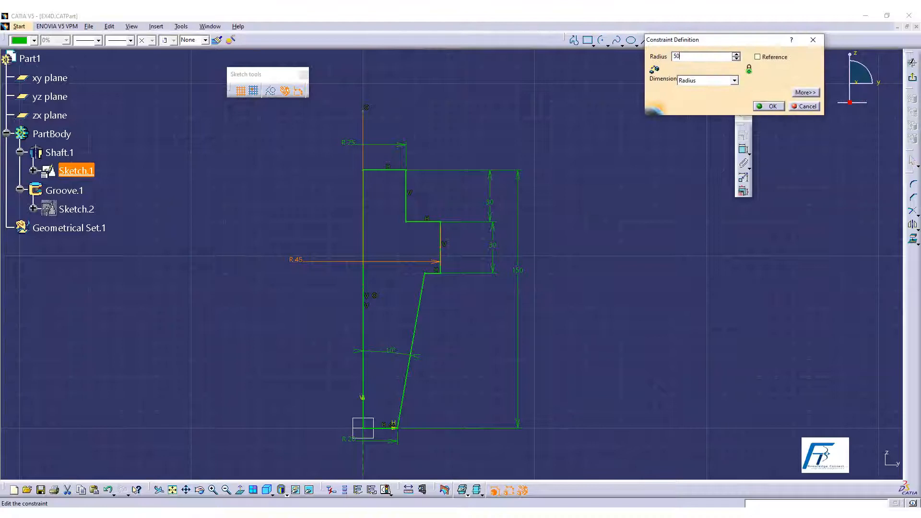
pyautogui.press('Return')
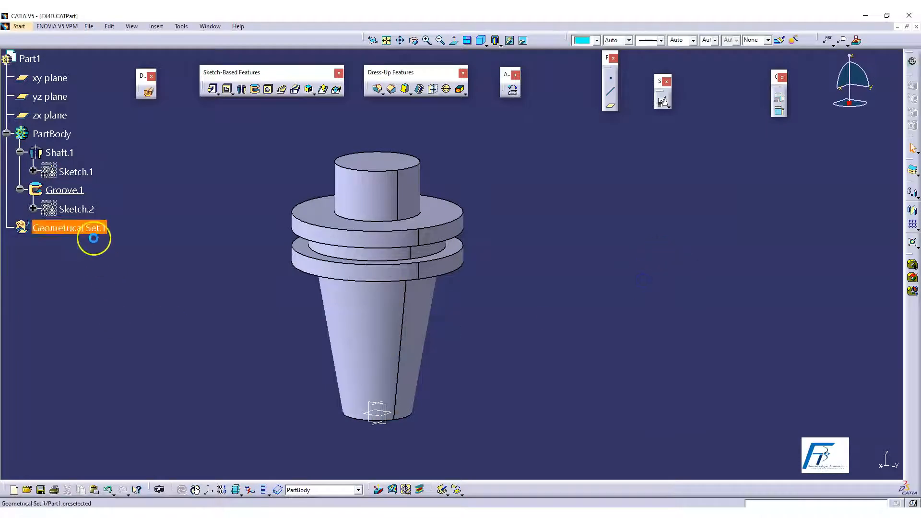
# - Open the groove's sketch, float the Operation toolbar horizontally above the part, and review its 3D projection commands
pyautogui.click(76, 209)
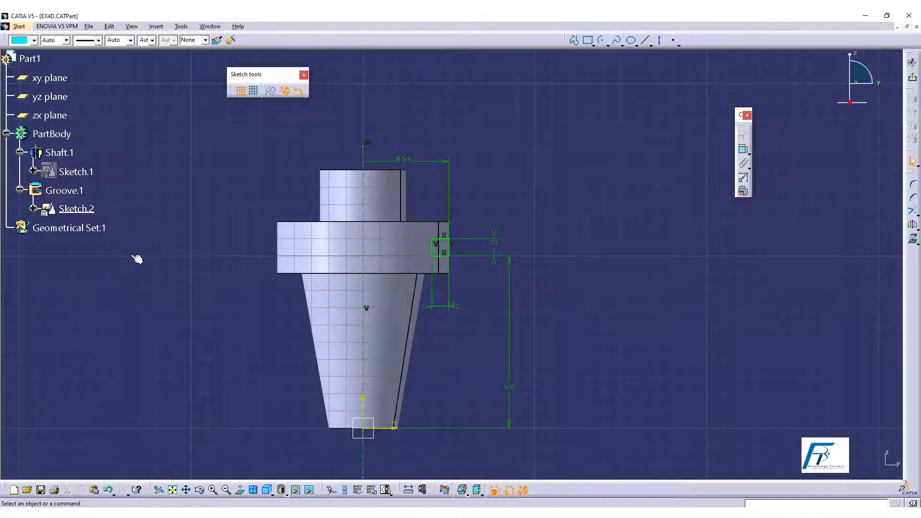
pyautogui.moveTo(909, 173); pyautogui.dragTo(546, 89)
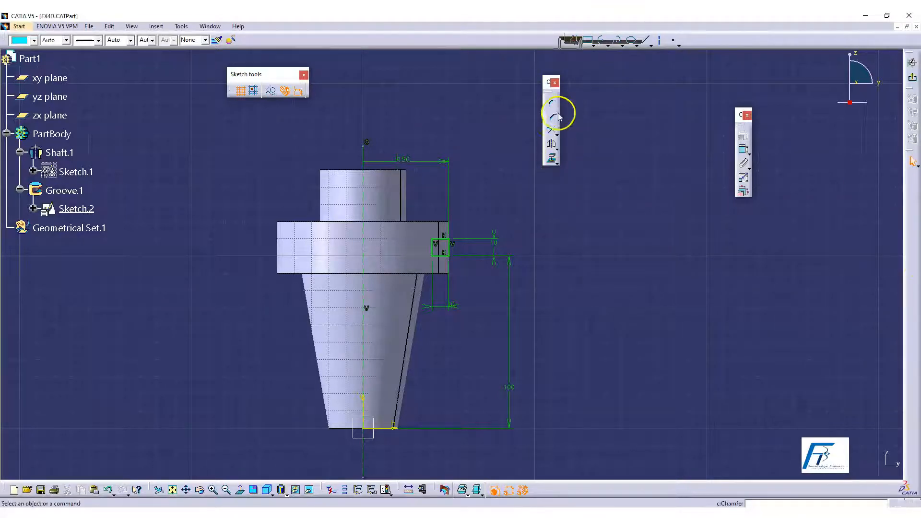
pyautogui.moveTo(550, 83); pyautogui.dragTo(464, 67)
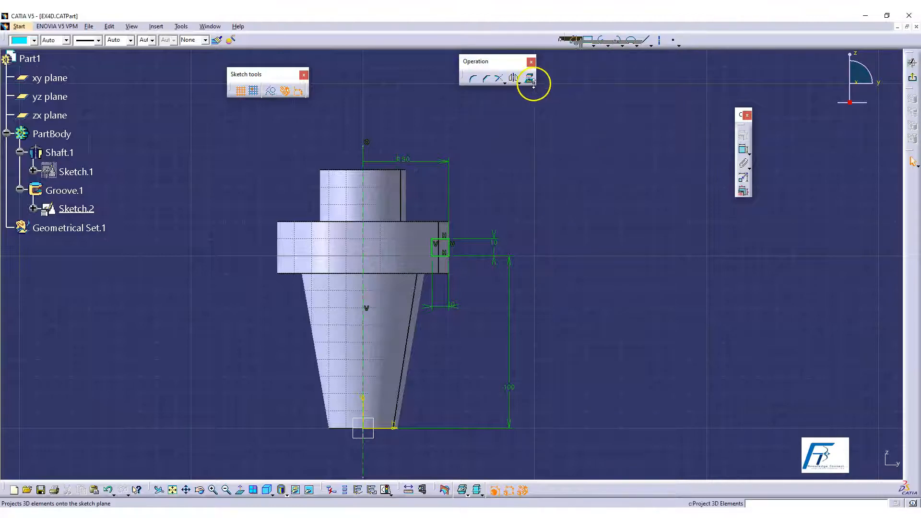
pyautogui.click(533, 82)
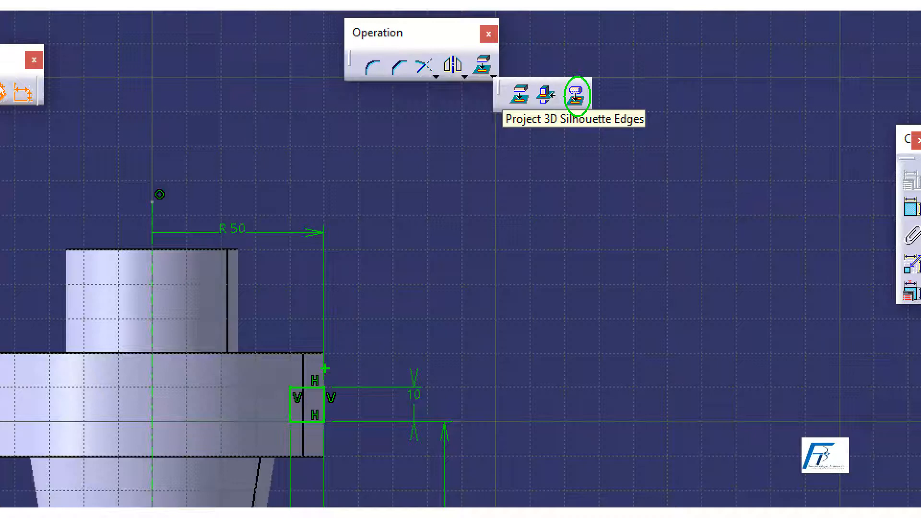
pyautogui.press('Escape')
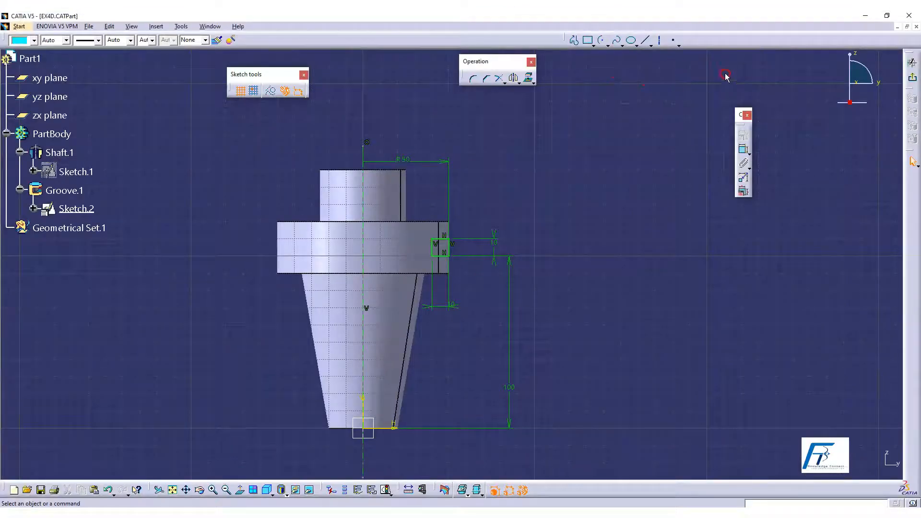
# - Delete the 50 mm radius dimension and the outer vertical edge of the groove's rectangle profile
pyautogui.moveTo(572, 190)
pyautogui.mouseDown(button='middle')
pyautogui.moveTo(531, 202)
pyautogui.moveTo(500, 247)
pyautogui.moveTo(497, 210)
pyautogui.moveTo(533, 147)
pyautogui.mouseUp(button='middle')
pyautogui.click(75, 208)
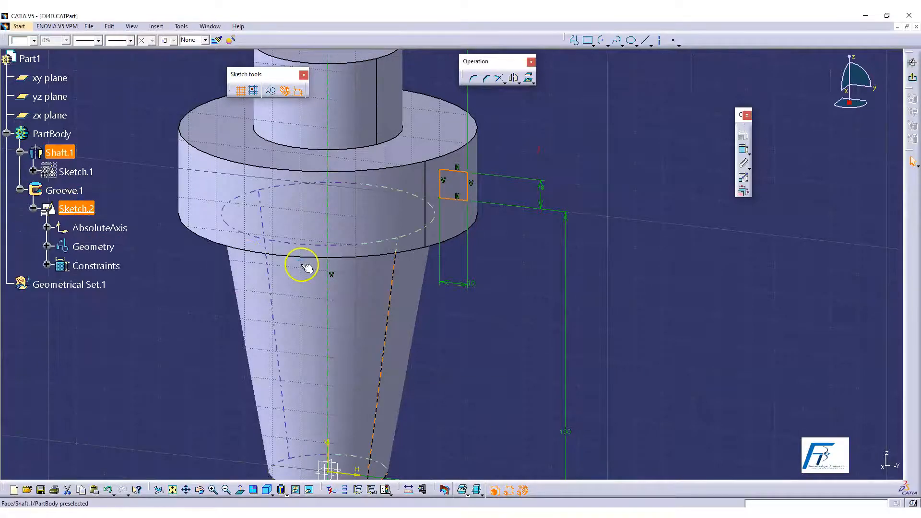
pyautogui.doubleClick(83, 209)
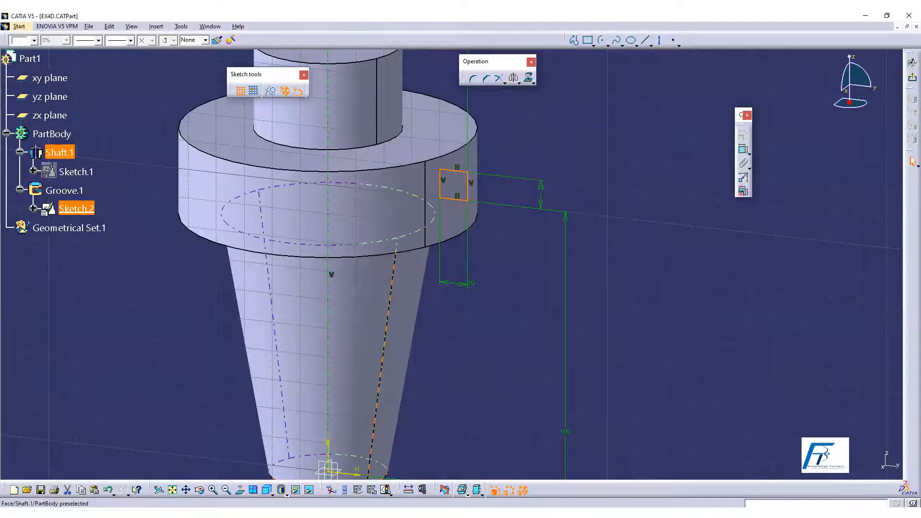
pyautogui.click(242, 492)
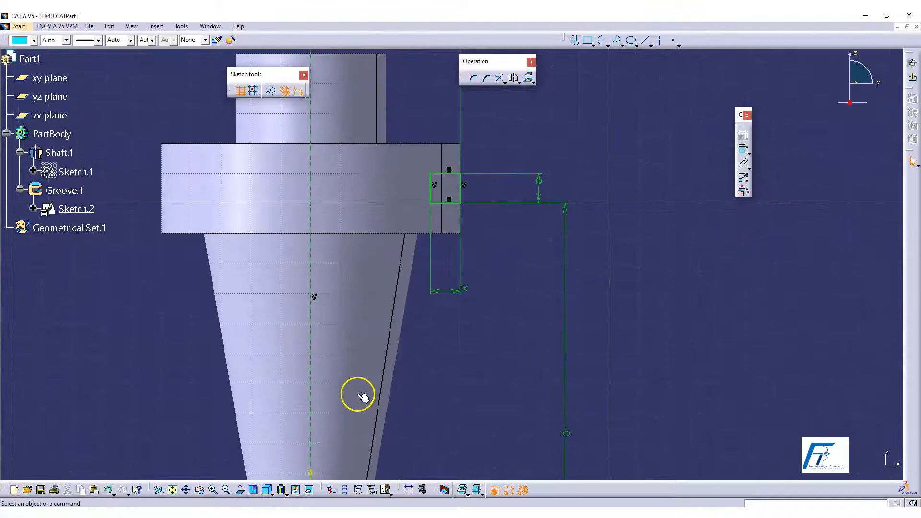
pyautogui.moveTo(514, 210); pyautogui.dragTo(483, 291, button='middle')
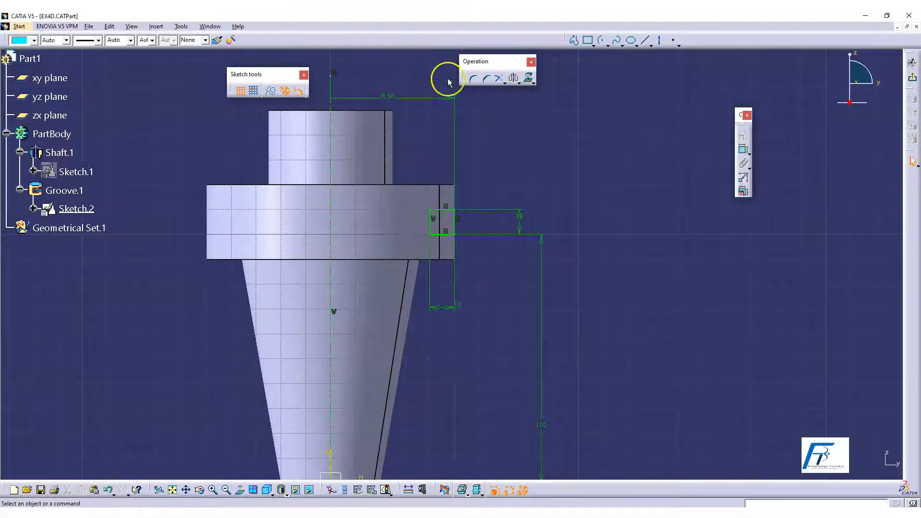
pyautogui.doubleClick(425, 99)
pyautogui.click(421, 96)
pyautogui.moveTo(523, 321); pyautogui.dragTo(511, 261, button='middle')
pyautogui.click(459, 165)
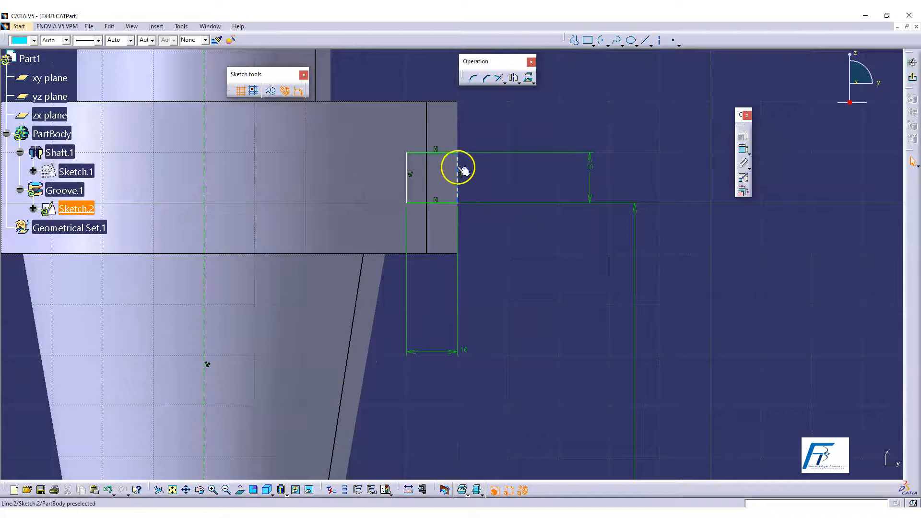
pyautogui.press('Delete')
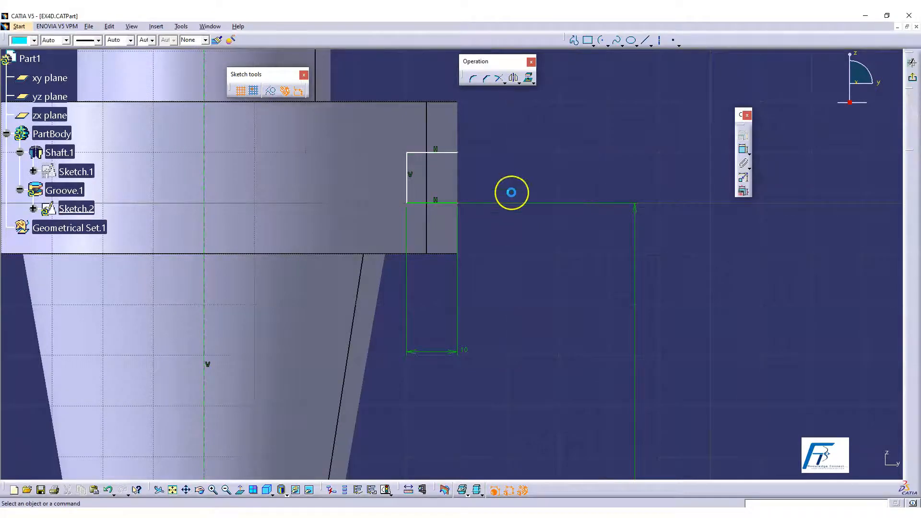
# - Project the 3D silhouette edges of the flange's outer cylindrical face onto the groove's sketch plane
pyautogui.moveTo(494, 185)
pyautogui.mouseDown(button='middle')
pyautogui.moveTo(533, 113)
pyautogui.moveTo(479, 154)
pyautogui.moveTo(390, 196)
pyautogui.moveTo(331, 190)
pyautogui.moveTo(460, 217)
pyautogui.moveTo(456, 202)
pyautogui.mouseUp(button='middle')
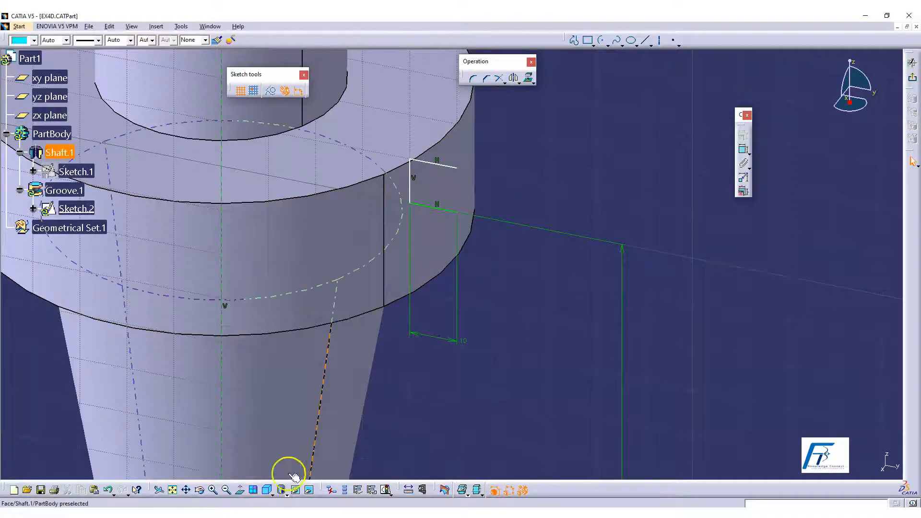
pyautogui.moveTo(288, 473); pyautogui.dragTo(446, 373, button='middle')
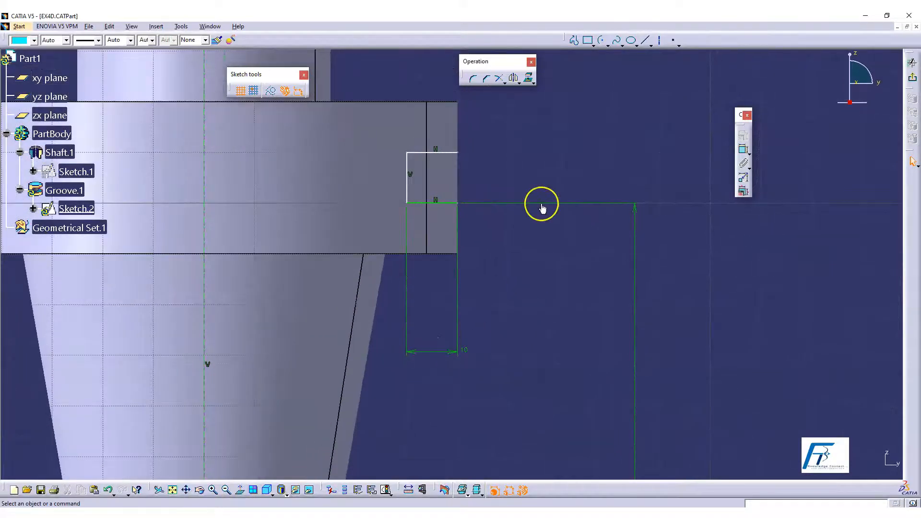
pyautogui.click(535, 84)
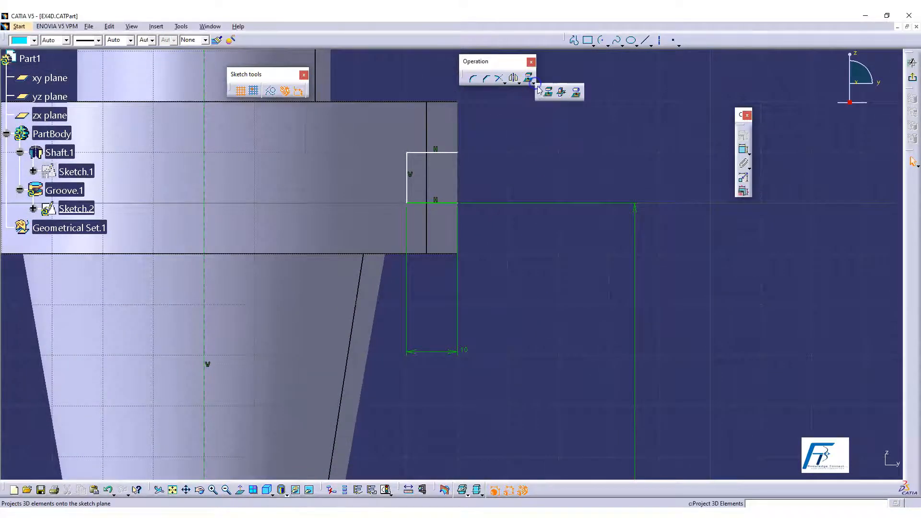
pyautogui.click(576, 94)
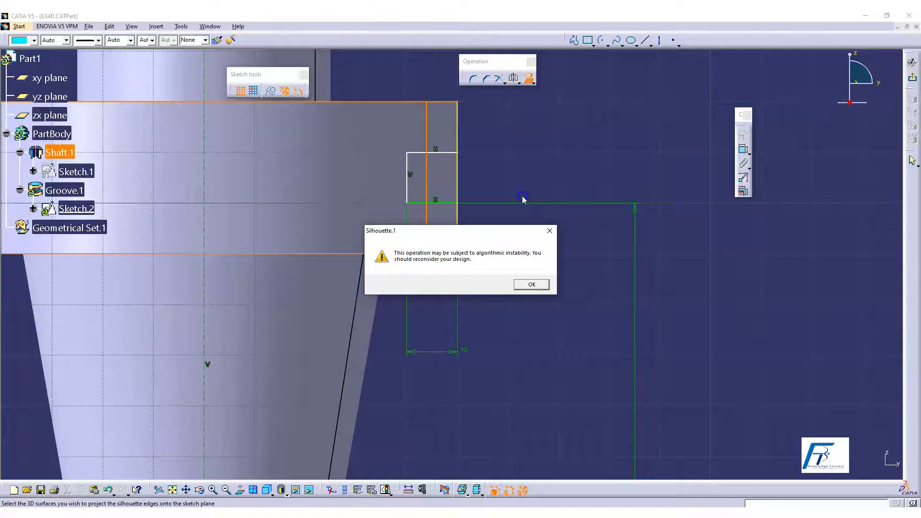
pyautogui.click(523, 285)
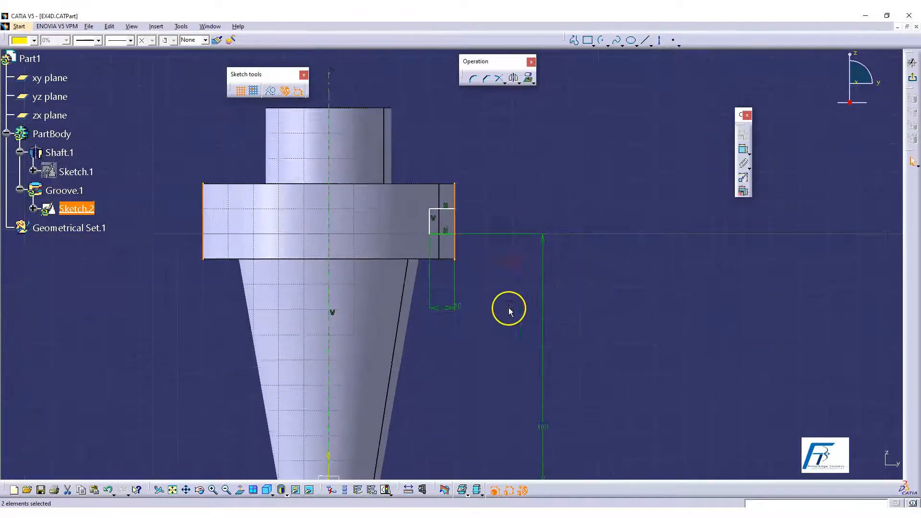
pyautogui.moveTo(502, 309); pyautogui.dragTo(574, 305, button='middle')
pyautogui.moveTo(533, 200)
pyautogui.mouseDown(button='middle')
pyautogui.moveTo(370, 274)
pyautogui.moveTo(323, 281)
pyautogui.mouseUp(button='middle')
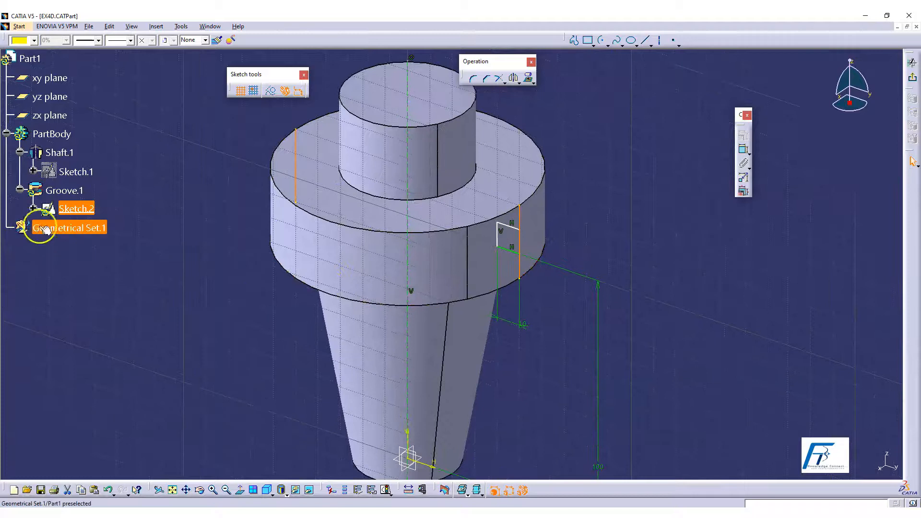
# - Convert the projected silhouette edge on the flange side opposite the groove profile to a construction element
pyautogui.moveTo(349, 320); pyautogui.dragTo(525, 288, button='middle')
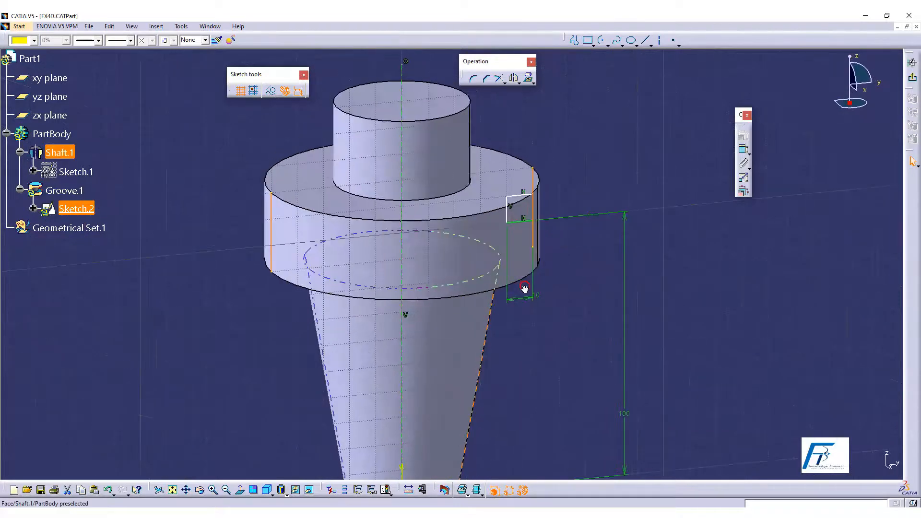
pyautogui.click(609, 159)
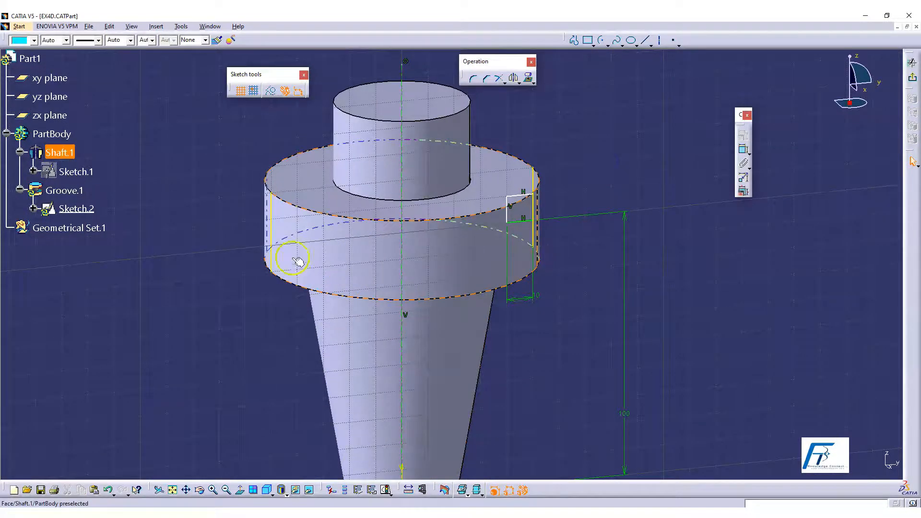
pyautogui.click(271, 221)
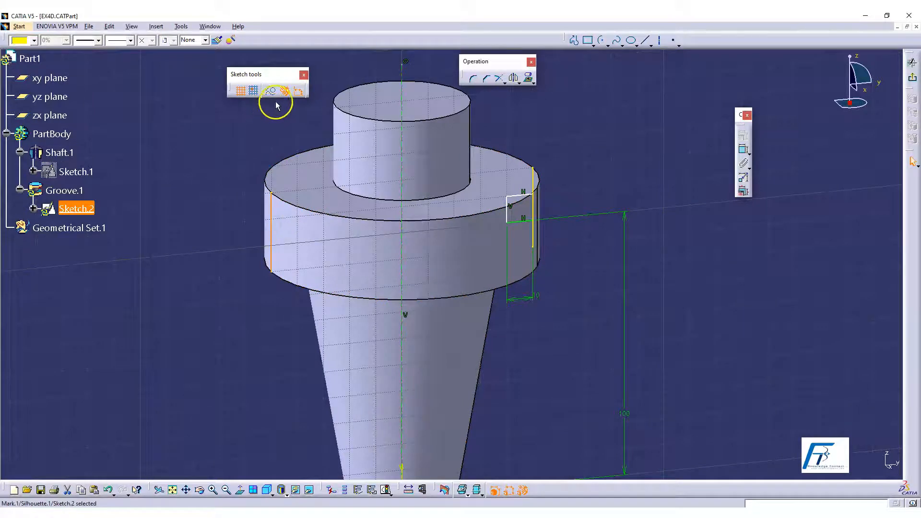
pyautogui.moveTo(405, 315)
pyautogui.mouseDown(button='middle')
pyautogui.moveTo(459, 312)
pyautogui.moveTo(498, 286)
pyautogui.moveTo(288, 257)
pyautogui.moveTo(383, 232)
pyautogui.moveTo(409, 190)
pyautogui.moveTo(323, 231)
pyautogui.mouseUp(button='middle')
pyautogui.moveTo(618, 271)
pyautogui.mouseDown(button='middle')
pyautogui.moveTo(619, 294)
pyautogui.moveTo(545, 304)
pyautogui.moveTo(578, 244)
pyautogui.moveTo(481, 261)
pyautogui.mouseUp(button='middle')
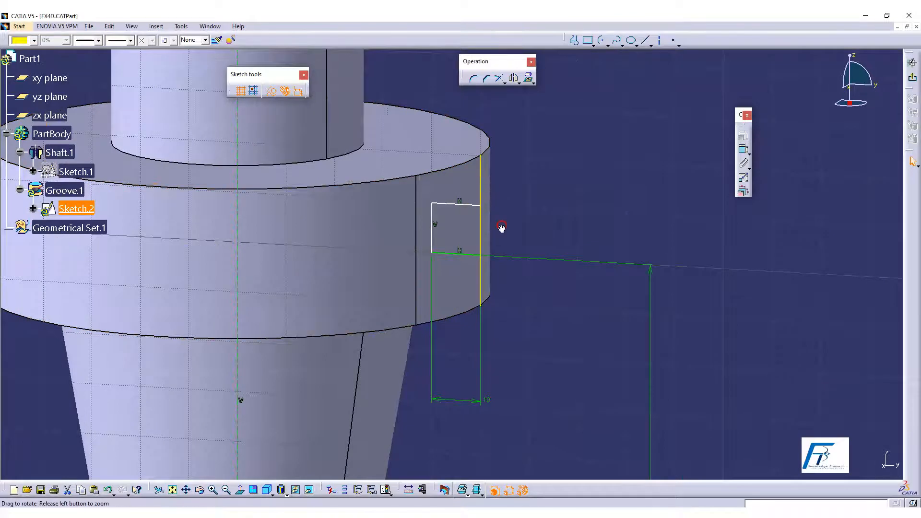
# - Try to trim the remaining projected silhouette edge to the groove profile with Quick Trim, in a view normal to the sketch
pyautogui.click(240, 490)
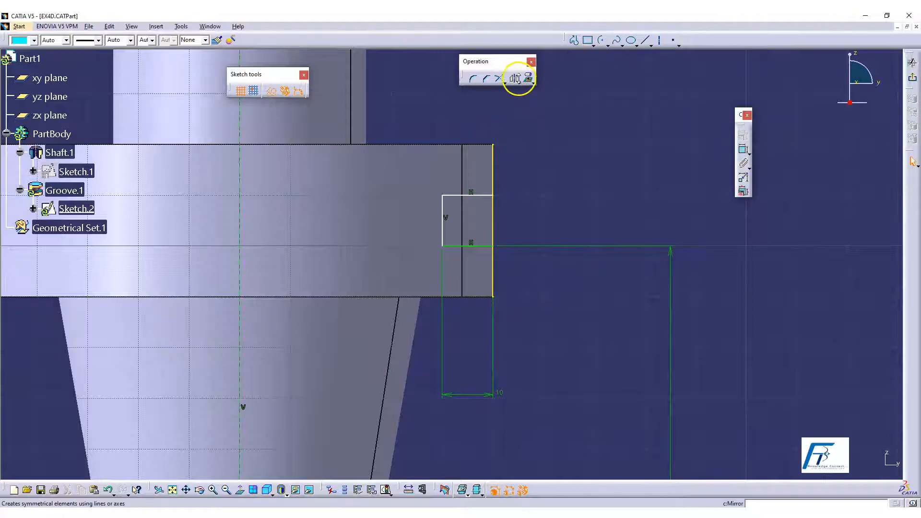
pyautogui.click(518, 82)
pyautogui.click(516, 81)
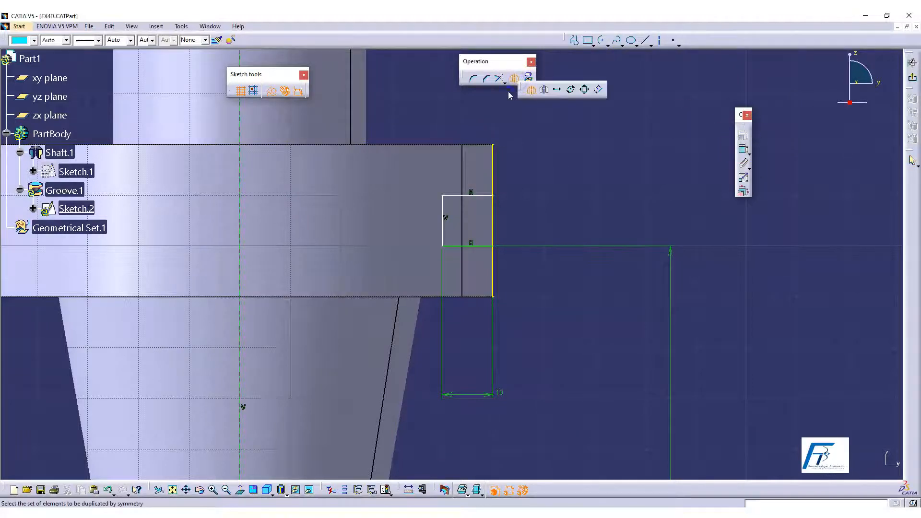
pyautogui.click(506, 83)
pyautogui.click(545, 91)
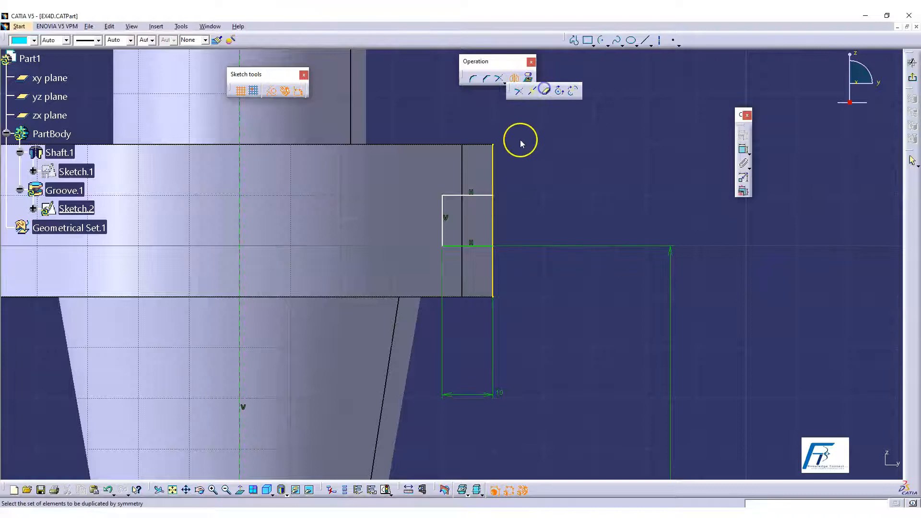
pyautogui.click(494, 172)
pyautogui.click(496, 172)
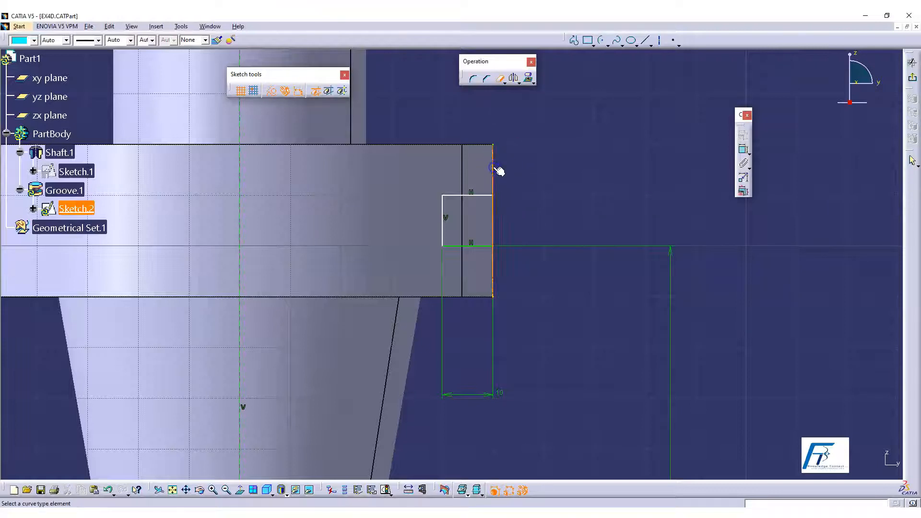
pyautogui.click(499, 78)
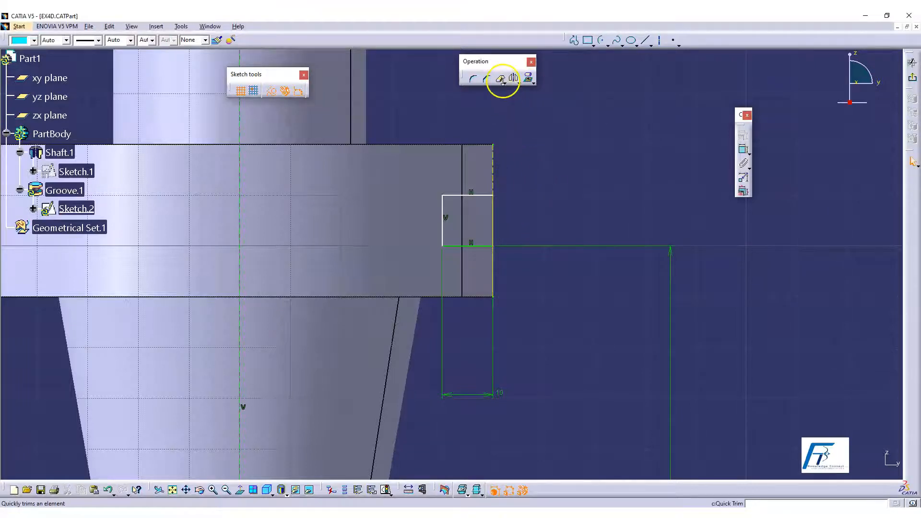
pyautogui.click(496, 214)
pyautogui.click(499, 79)
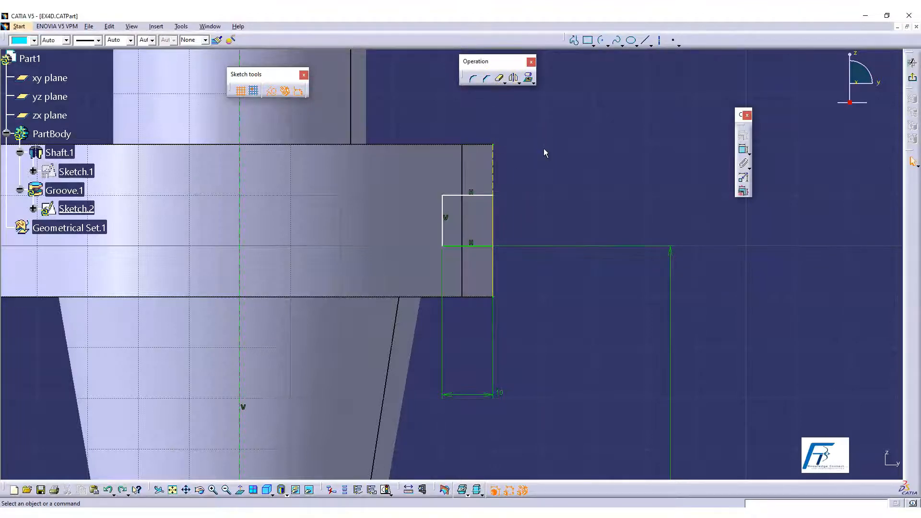
# - Shift the groove profile outward across the silhouette edge and quick-trim the edge's portions above and below the profile
pyautogui.moveTo(491, 197); pyautogui.dragTo(505, 197)
pyautogui.moveTo(544, 266); pyautogui.dragTo(542, 226, button='middle')
pyautogui.click(581, 189)
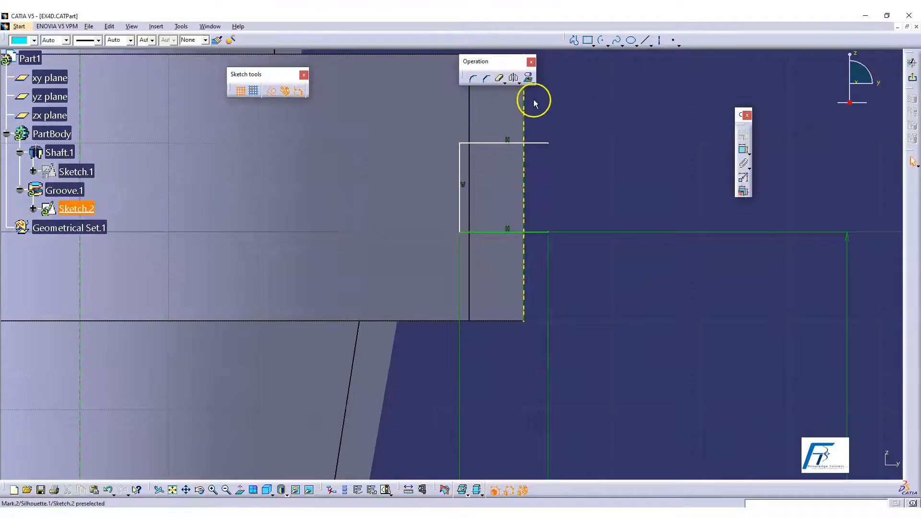
pyautogui.click(500, 78)
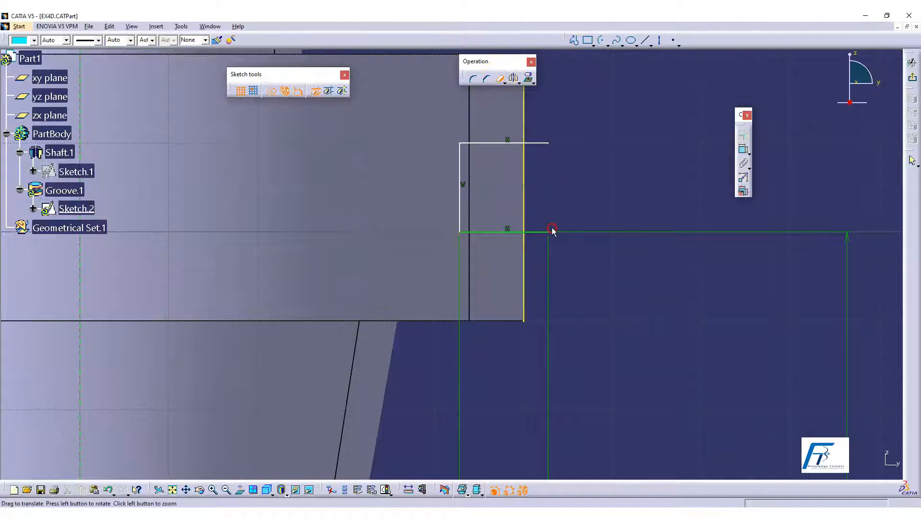
pyautogui.moveTo(552, 229); pyautogui.dragTo(525, 311, button='middle')
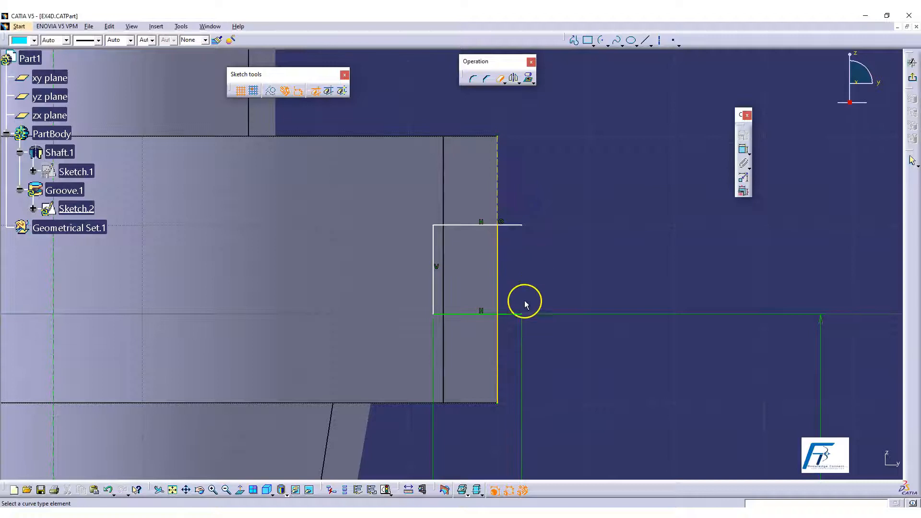
pyautogui.moveTo(524, 302); pyautogui.dragTo(516, 218, button='middle')
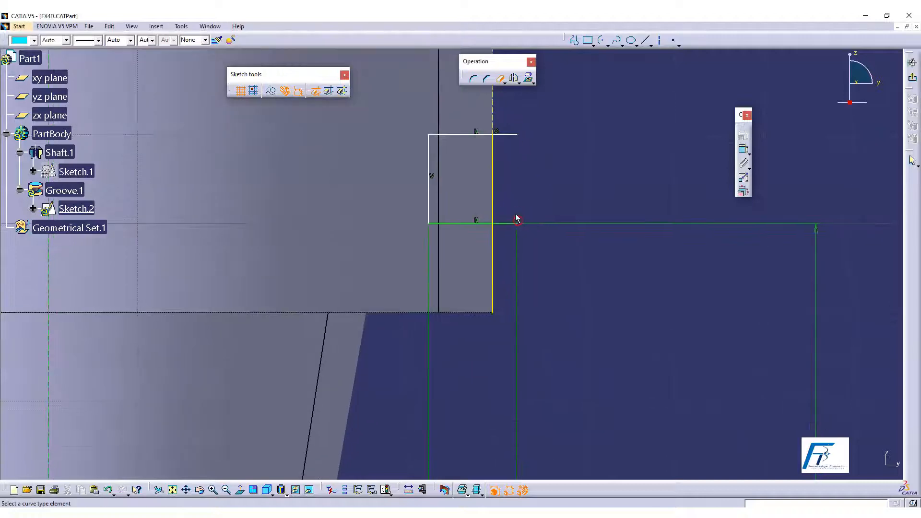
pyautogui.click(494, 245)
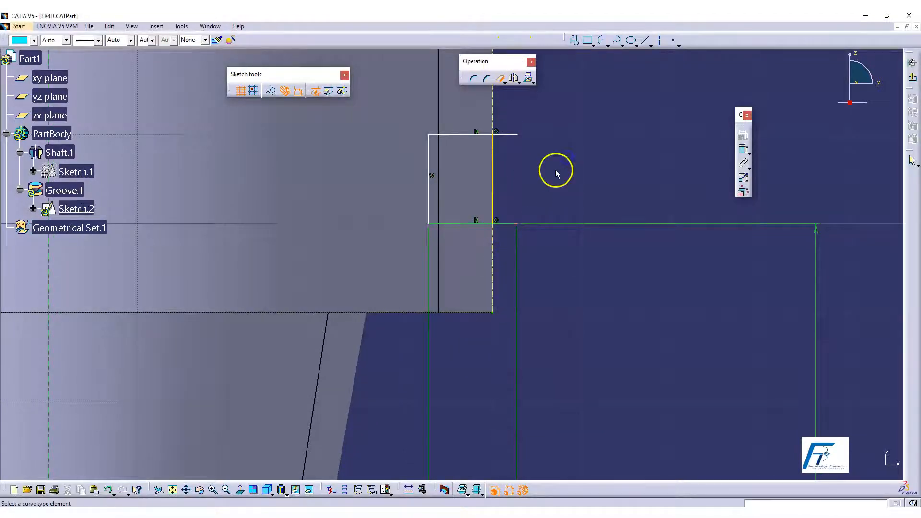
pyautogui.moveTo(556, 173); pyautogui.dragTo(508, 236, button='middle')
pyautogui.click(502, 77)
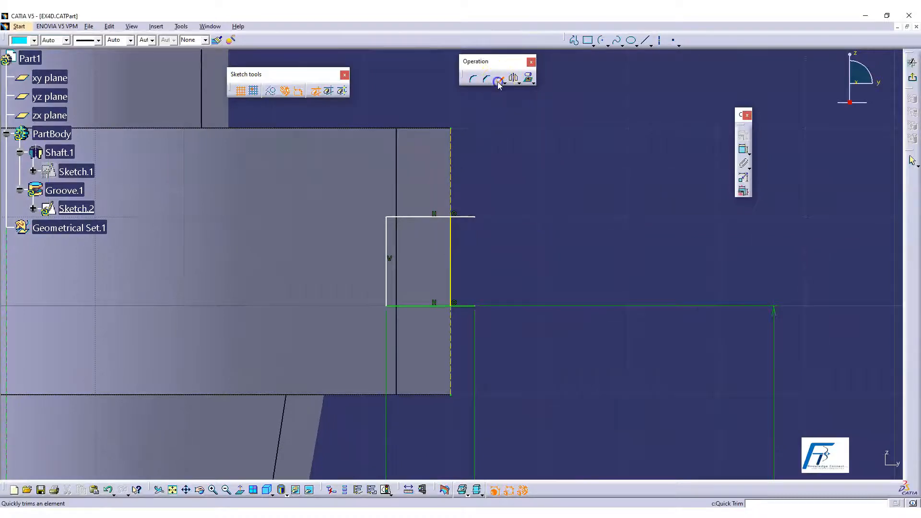
pyautogui.click(497, 82)
pyautogui.click(473, 218)
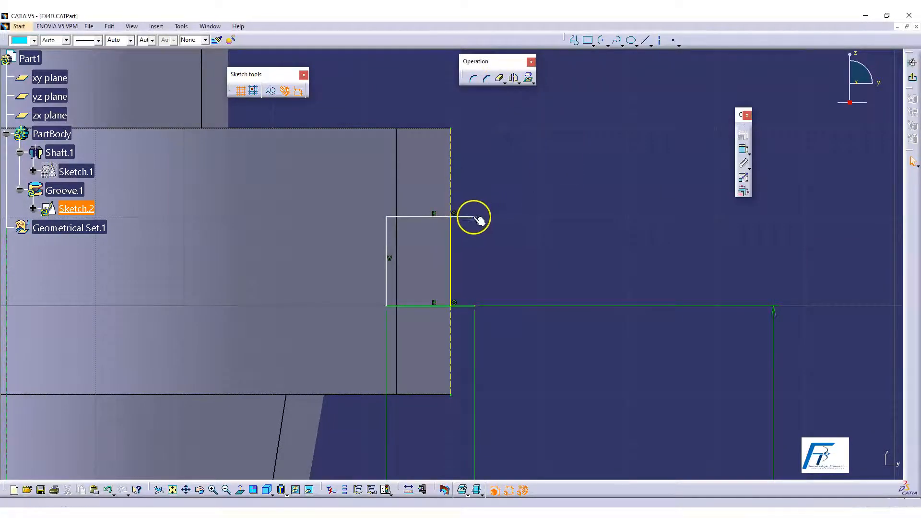
pyautogui.click(452, 216)
pyautogui.click(742, 136)
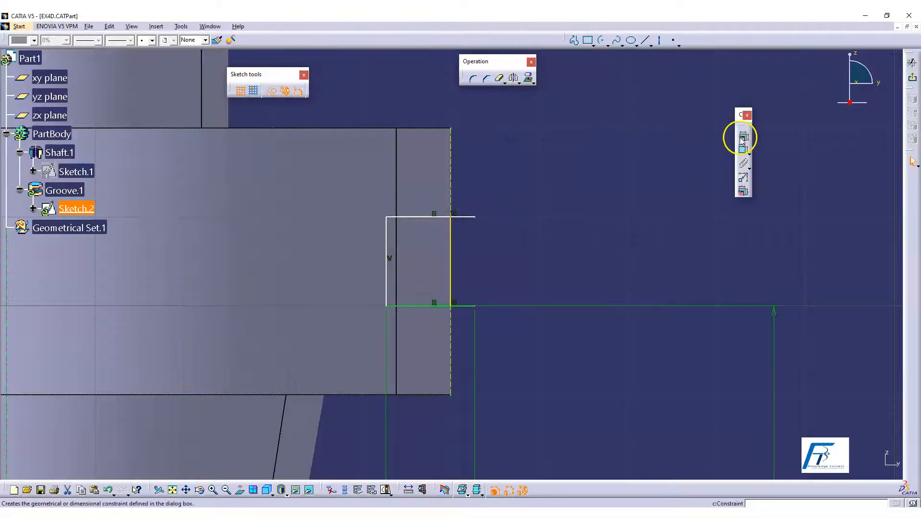
pyautogui.click(209, 127)
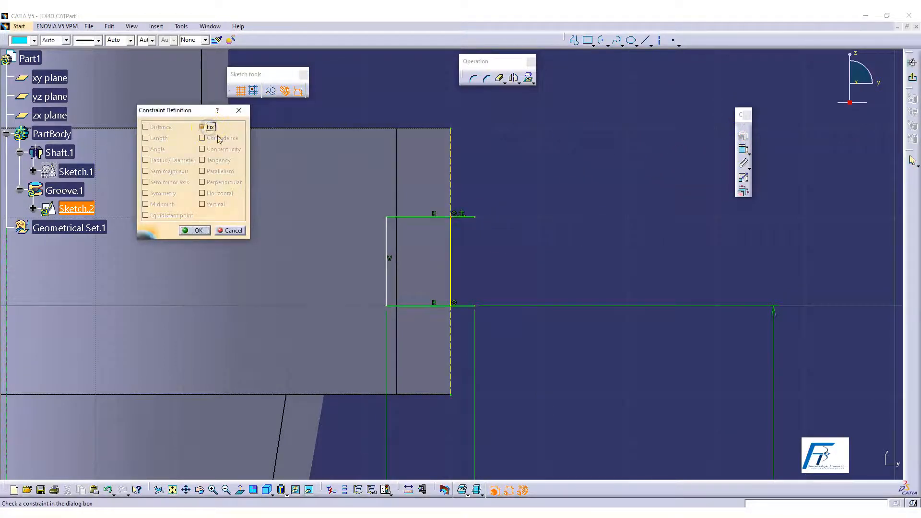
pyautogui.click(472, 218)
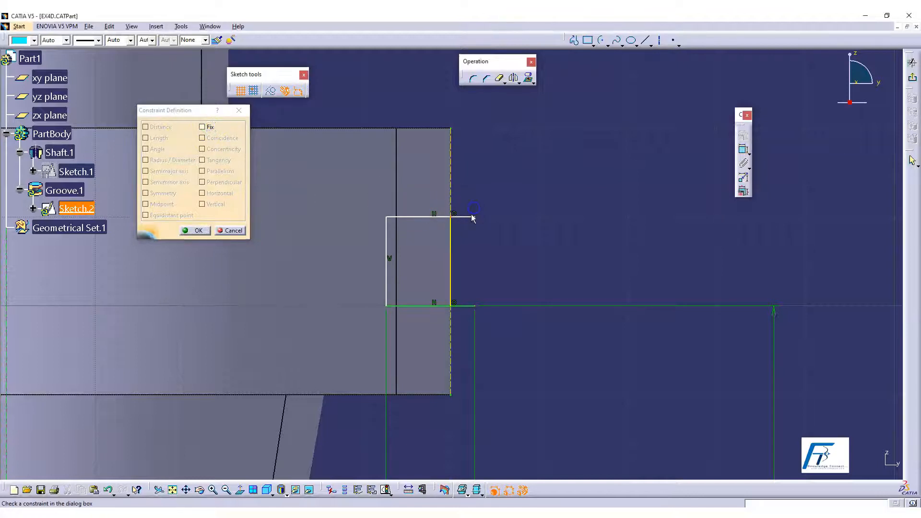
pyautogui.click(234, 230)
# - Move the groove profile back inside the flange and make its upper line's open end coincident with the trimmed edge's upper endpoint
pyautogui.moveTo(469, 217); pyautogui.dragTo(439, 217)
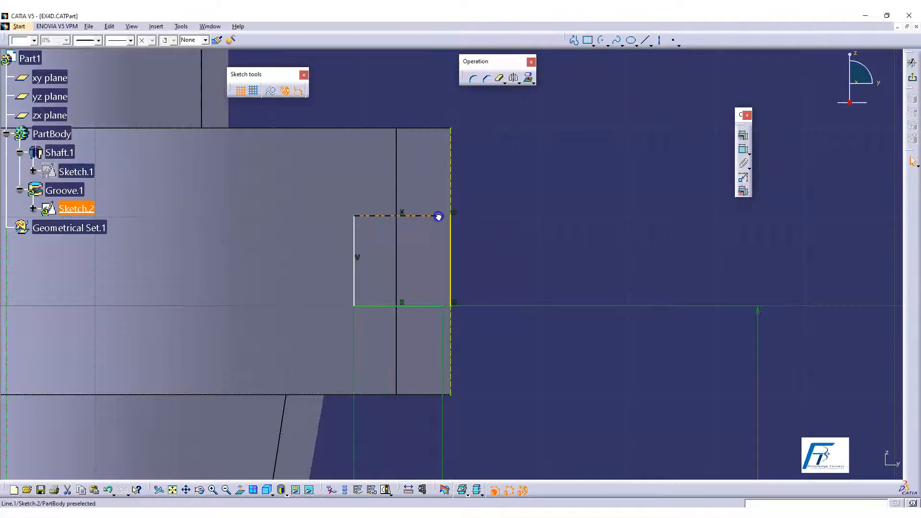
pyautogui.click(442, 217)
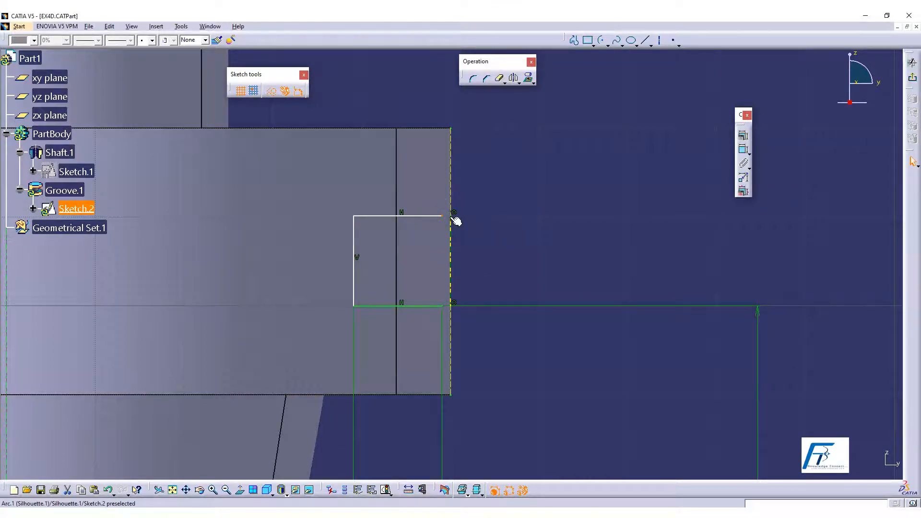
pyautogui.keyDown('ctrl'); pyautogui.click(455, 220); pyautogui.keyUp('ctrl')
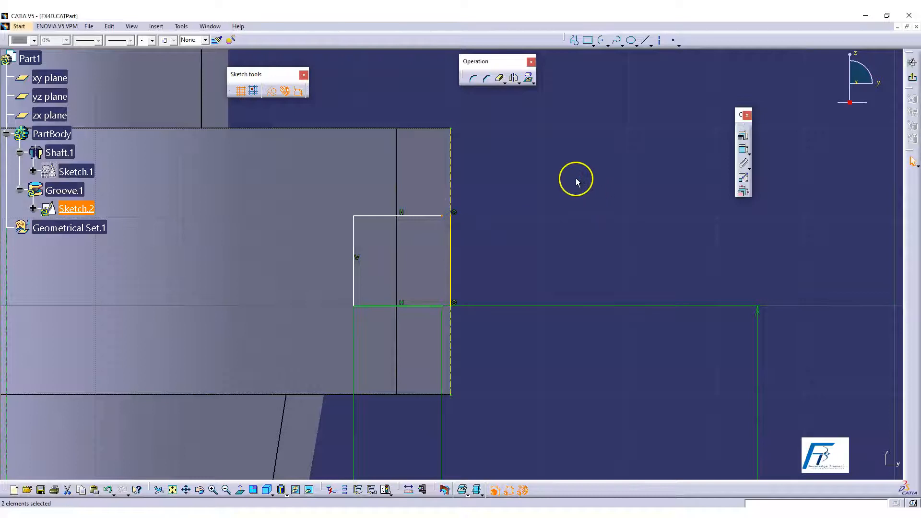
pyautogui.click(744, 136)
pyautogui.click(222, 138)
pyautogui.click(198, 230)
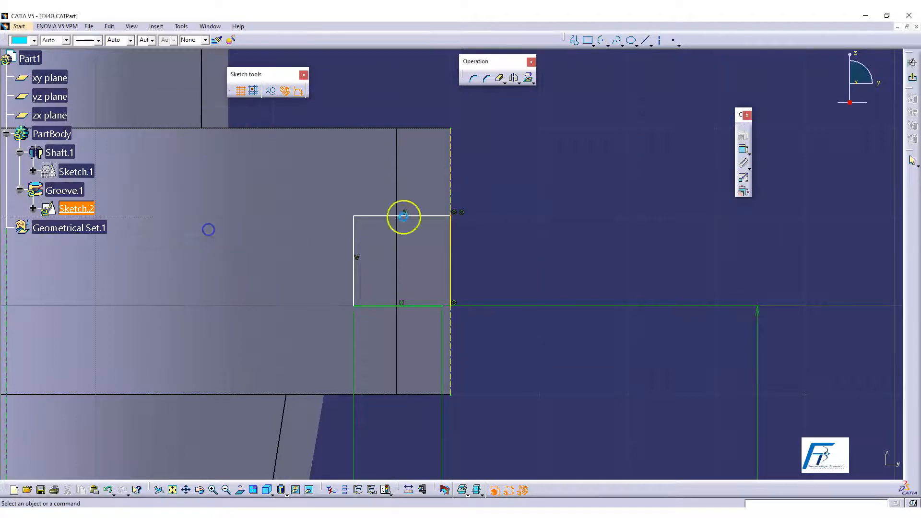
# - Make the lower profile line's open end coincident with the trimmed silhouette edge's lower endpoint
pyautogui.click(743, 149)
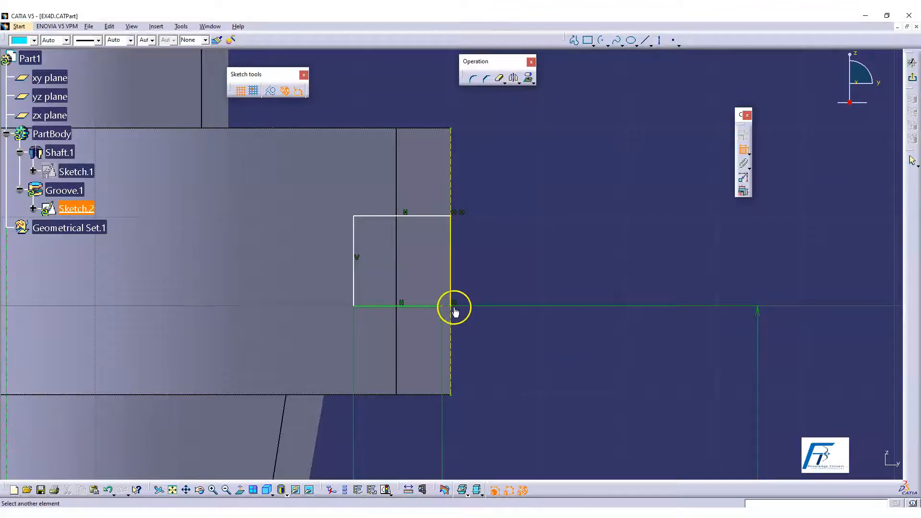
pyautogui.click(451, 306)
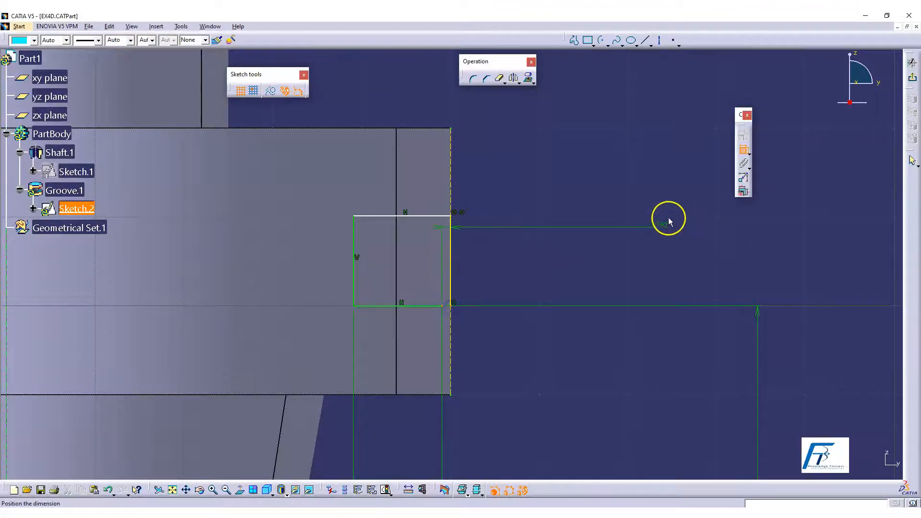
pyautogui.rightClick(669, 222)
pyautogui.click(705, 274)
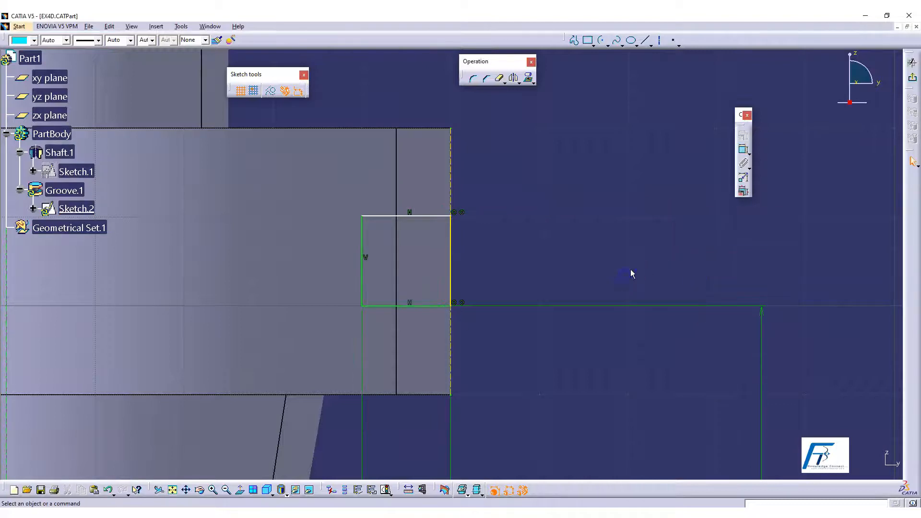
pyautogui.scroll(-2, 631, 273)
pyautogui.click(744, 149)
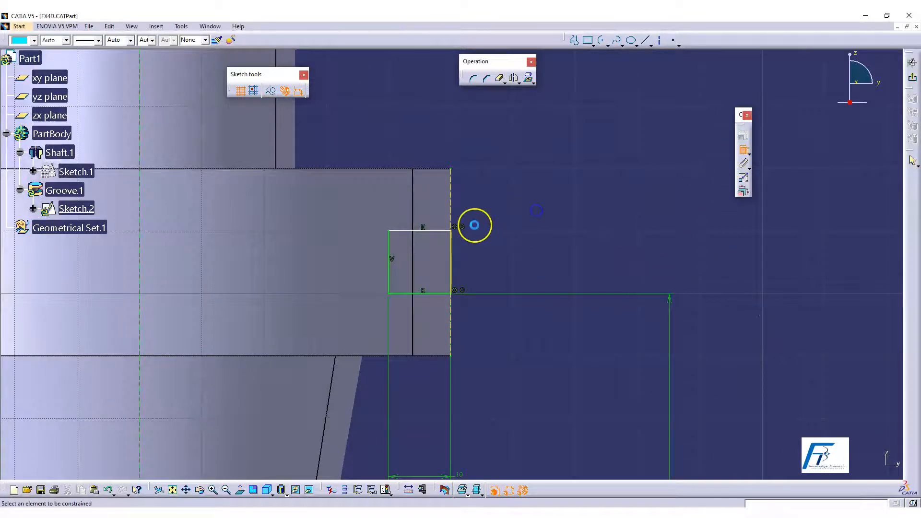
pyautogui.click(435, 231)
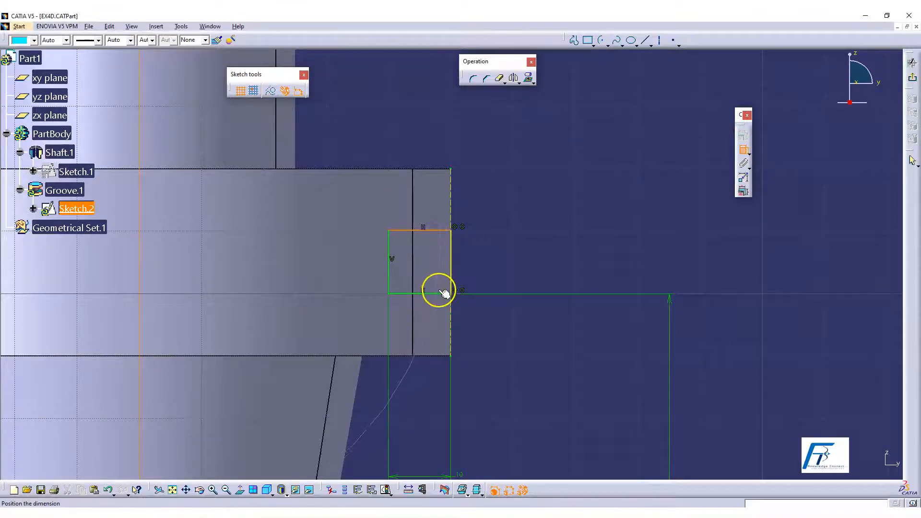
pyautogui.click(461, 290)
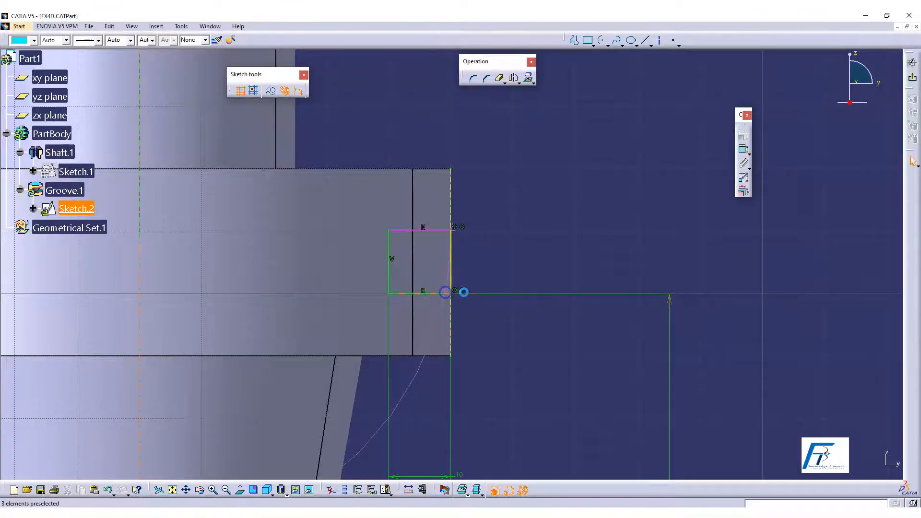
pyautogui.click(617, 233)
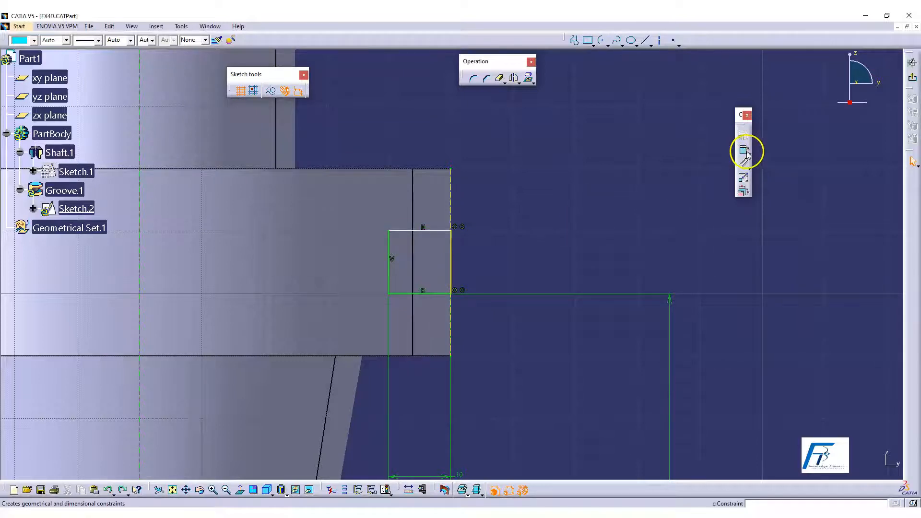
pyautogui.click(453, 260)
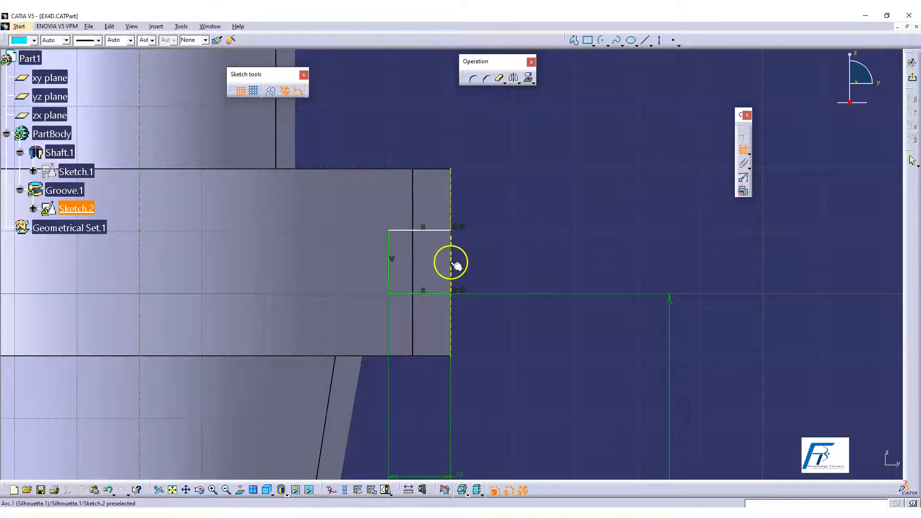
pyautogui.click(799, 162)
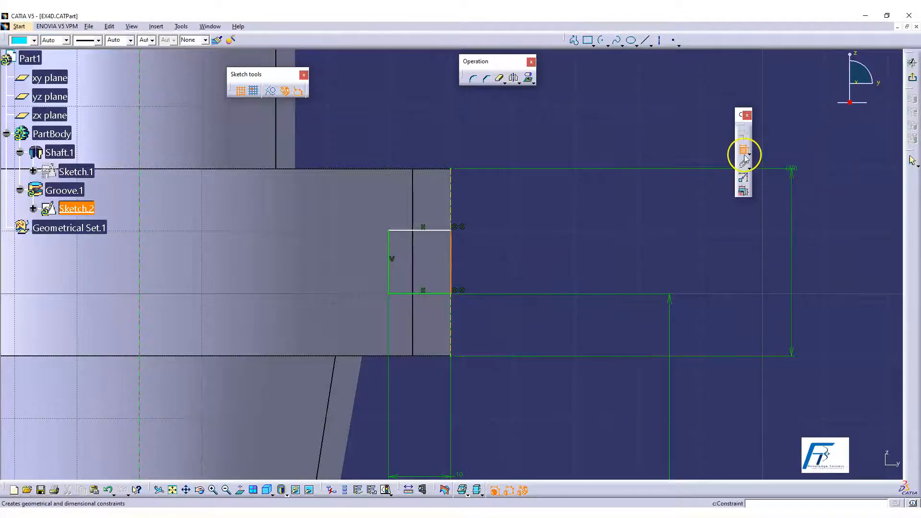
pyautogui.press('Escape')
# - Dimension the groove profile's height between its two horizontal lines and set it to 10 mm
pyautogui.click(739, 151)
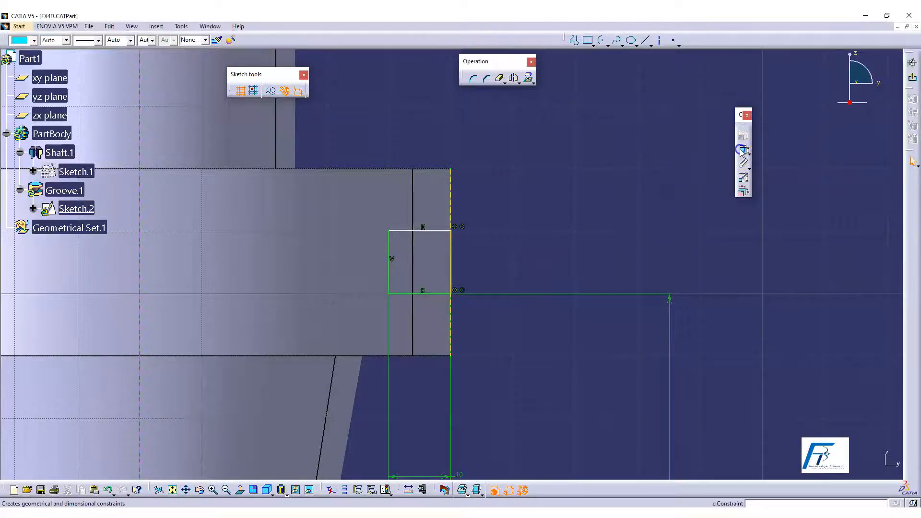
pyautogui.click(429, 254)
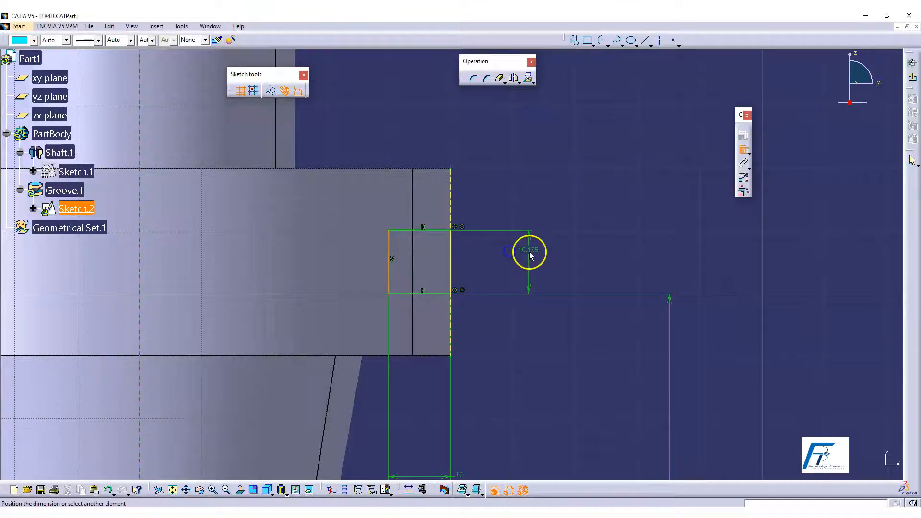
pyautogui.click(528, 250)
pyautogui.doubleClick(527, 249)
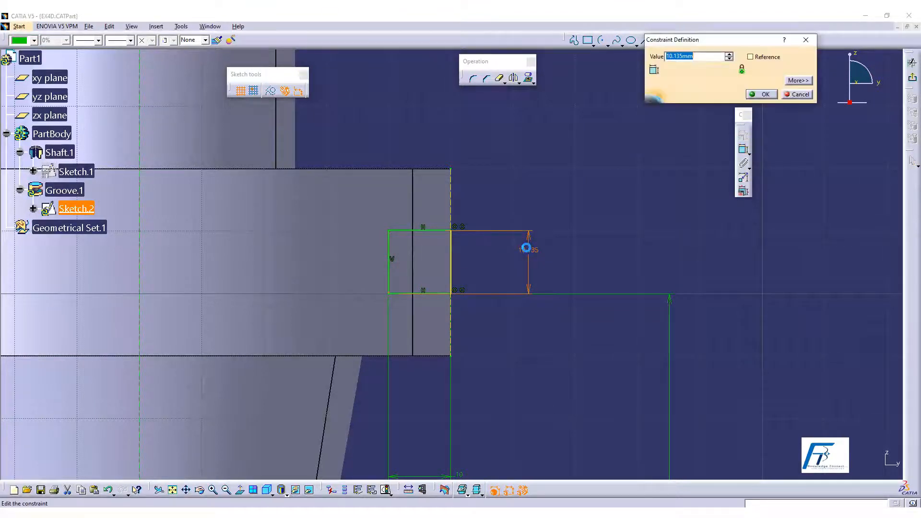
pyautogui.press('Return')
pyautogui.click(545, 264)
pyautogui.moveTo(571, 276); pyautogui.dragTo(549, 206, button='middle')
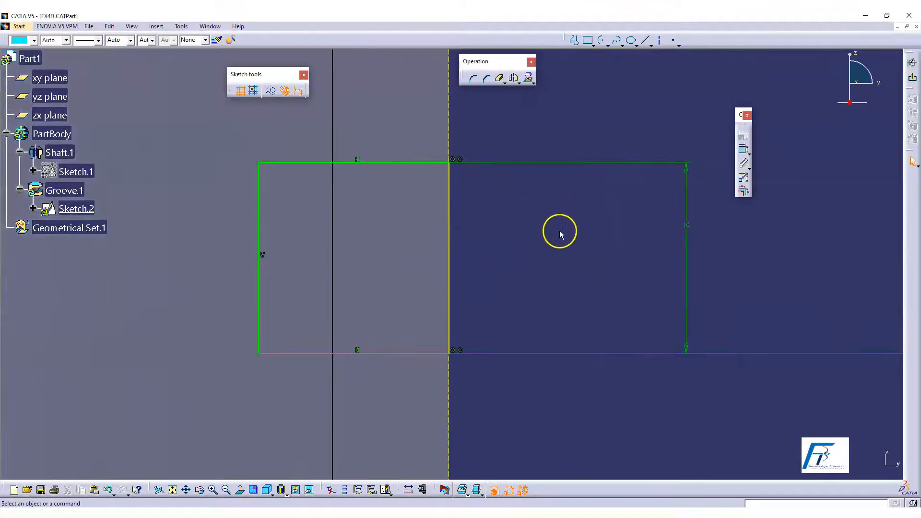
pyautogui.moveTo(627, 124); pyautogui.dragTo(666, 235, button='middle')
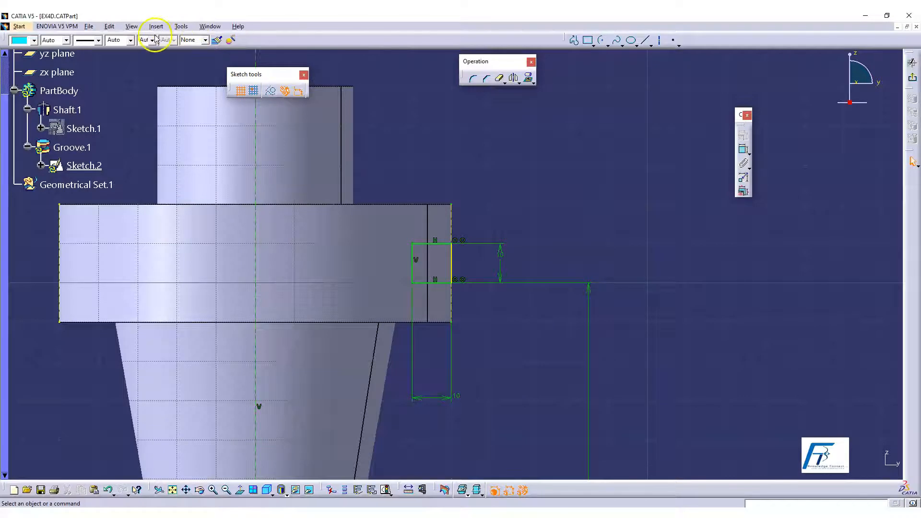
# - Check the groove profile's closure with Sketch Analysis, then exit the sketch to rebuild the groove
pyautogui.click(180, 26)
pyautogui.click(204, 170)
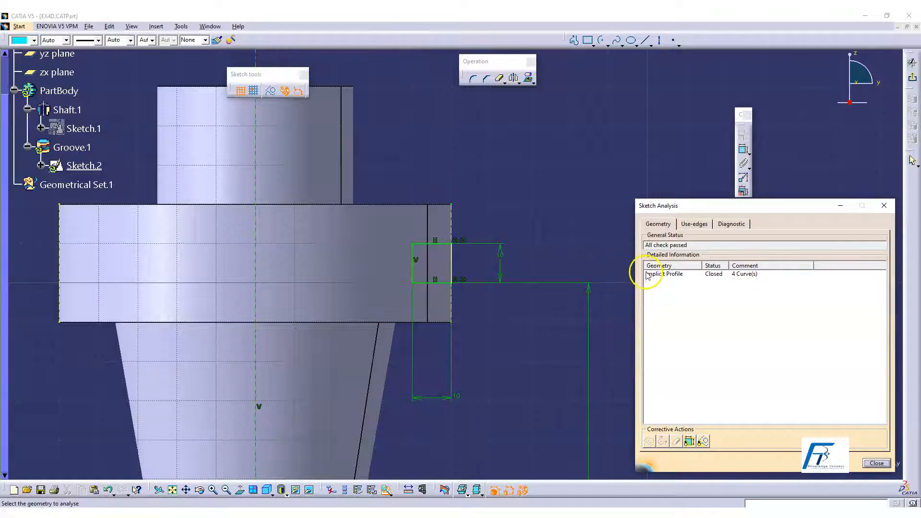
pyautogui.click(647, 273)
pyautogui.moveTo(534, 370); pyautogui.dragTo(548, 413, button='middle')
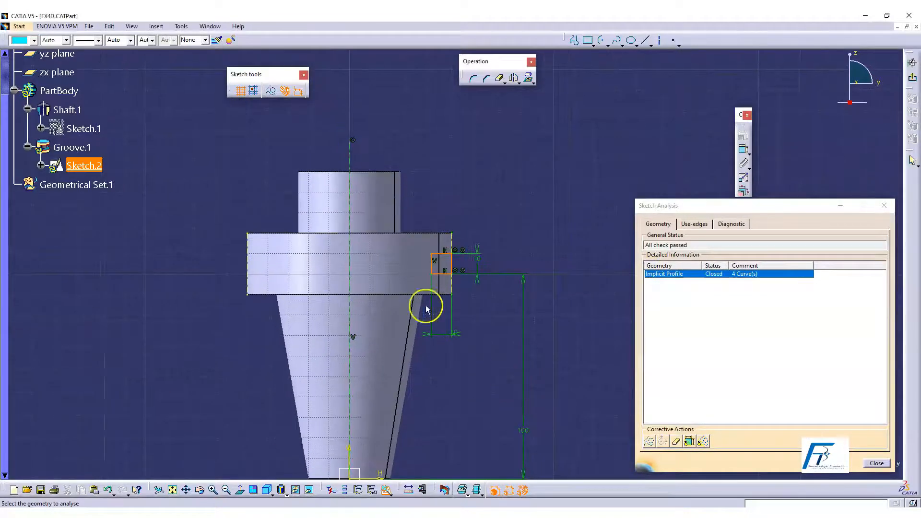
pyautogui.moveTo(484, 350); pyautogui.dragTo(485, 337, button='middle')
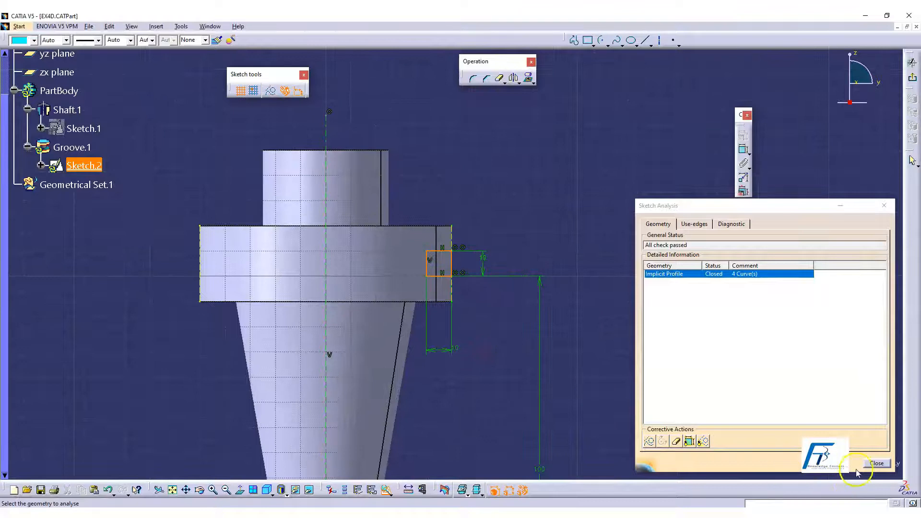
pyautogui.click(879, 464)
pyautogui.click(869, 169)
pyautogui.click(913, 77)
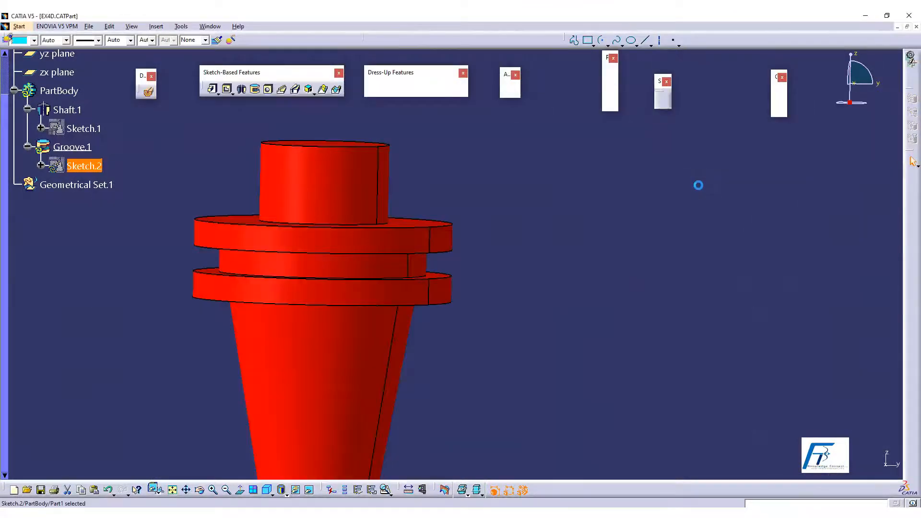
# - Show Sketch.2 temporarily and inspect its profile against the flange's projected silhouette edge in the sketcher
pyautogui.click(83, 168)
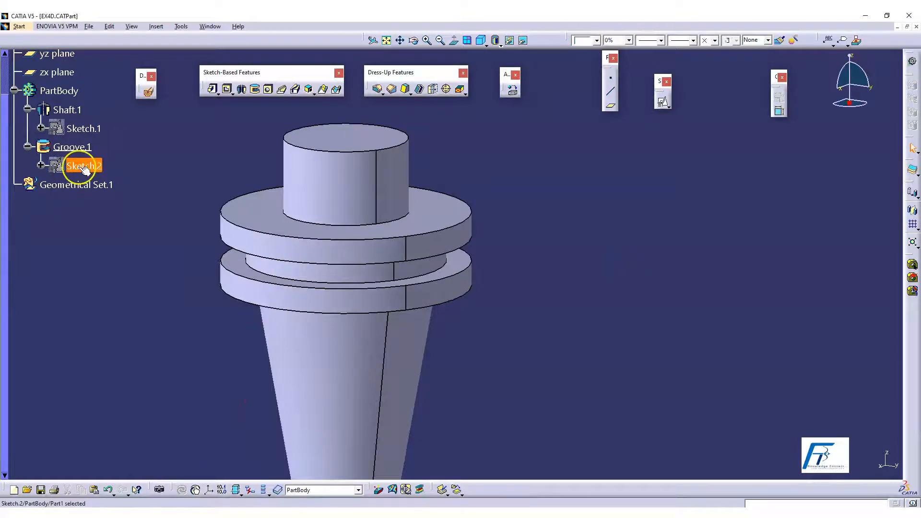
pyautogui.rightClick(84, 168)
pyautogui.click(98, 197)
pyautogui.click(85, 168)
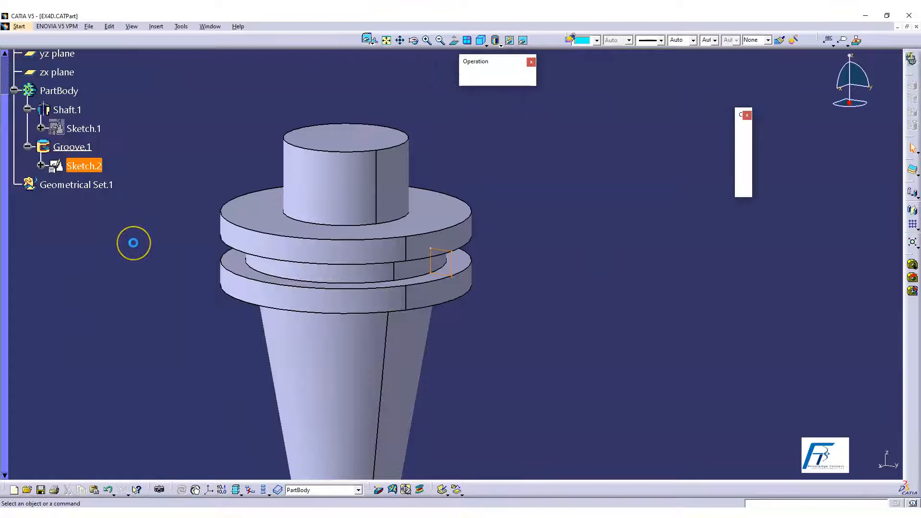
pyautogui.moveTo(522, 219)
pyautogui.mouseDown(button='middle')
pyautogui.moveTo(500, 243)
pyautogui.moveTo(370, 302)
pyautogui.moveTo(362, 258)
pyautogui.mouseUp(button='middle')
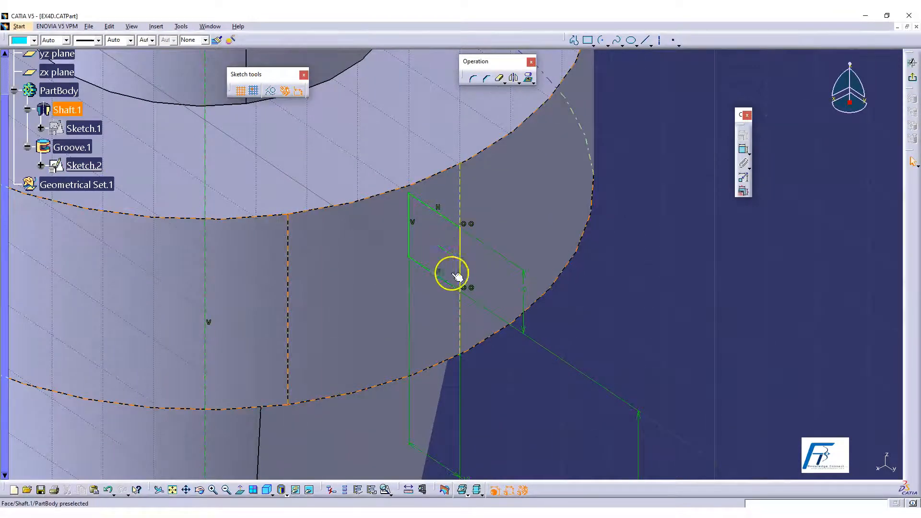
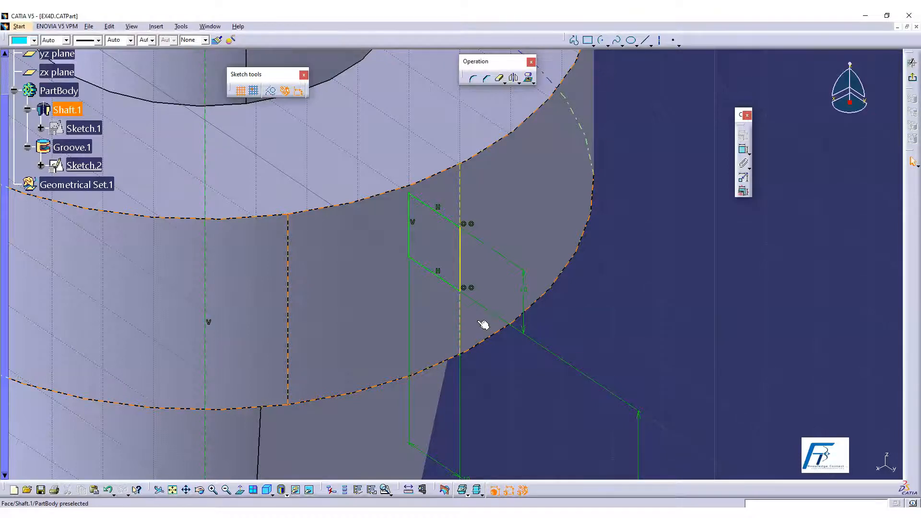
pyautogui.moveTo(601, 285); pyautogui.dragTo(631, 342, button='middle')
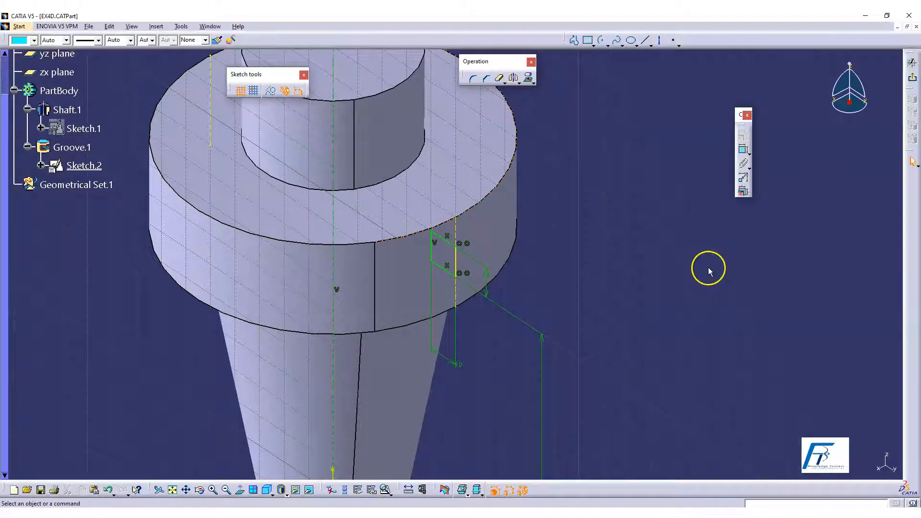
pyautogui.click(914, 80)
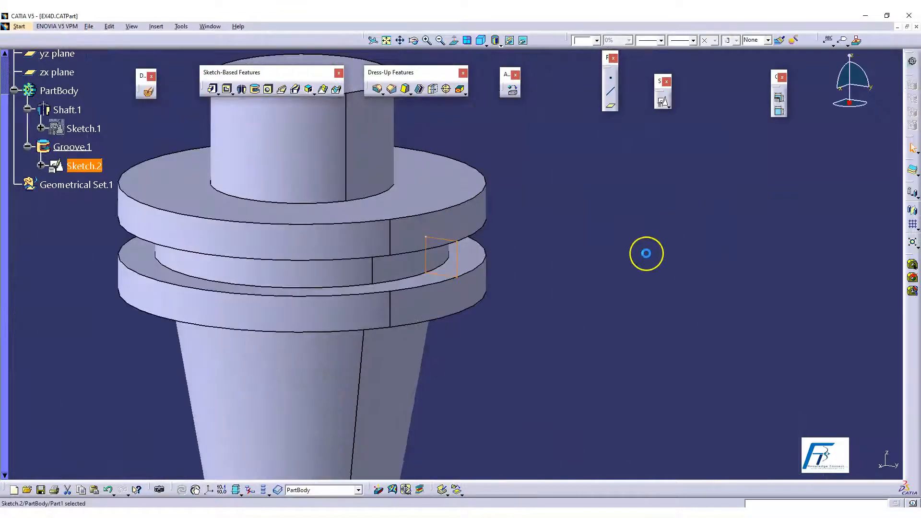
pyautogui.click(612, 274)
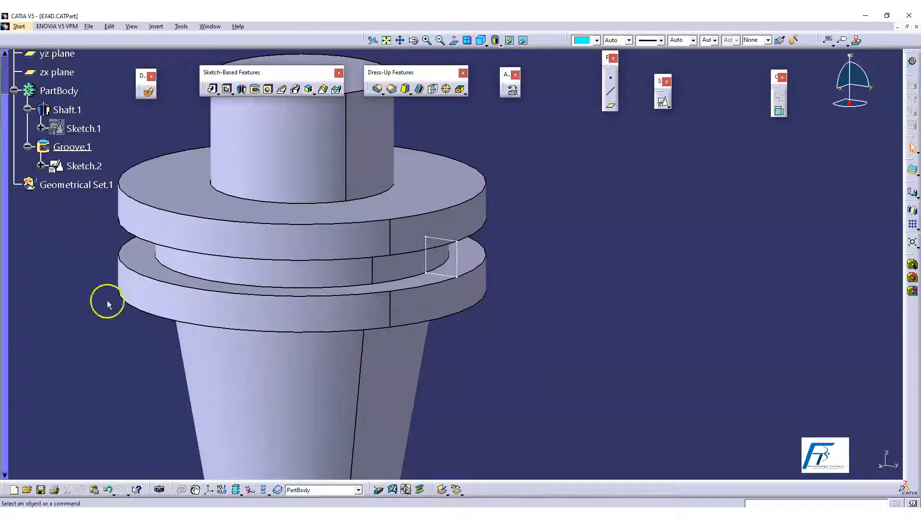
pyautogui.rightClick(81, 166)
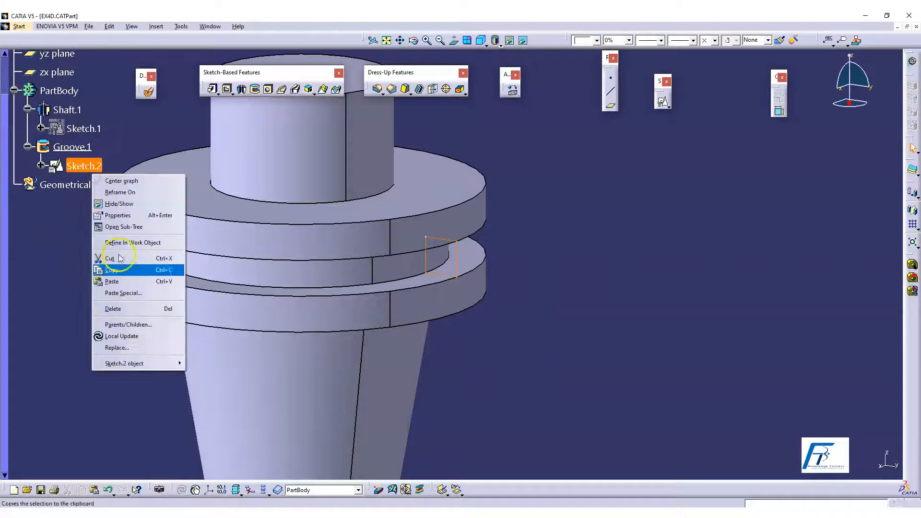
pyautogui.click(120, 204)
# - Set the flange's radius to 60 mm in the shaft's Sketch.1 and exit the sketch
pyautogui.click(82, 129)
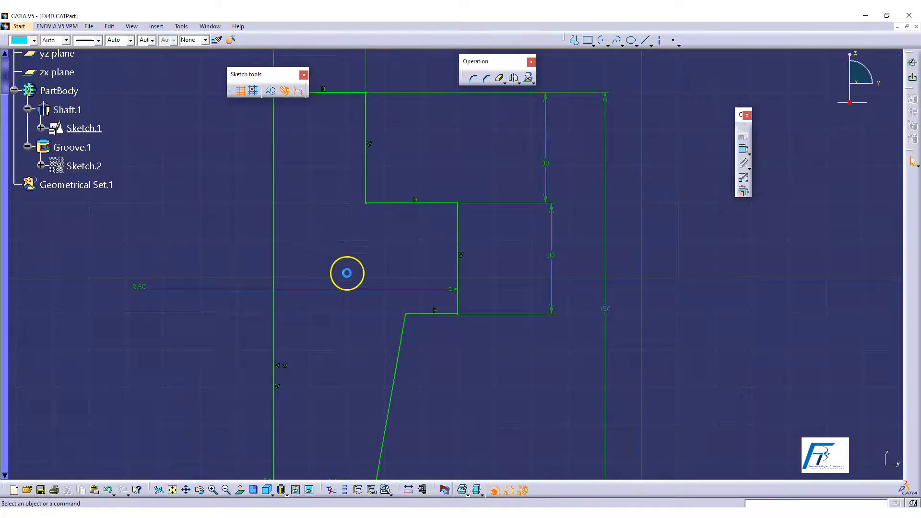
pyautogui.click(278, 278)
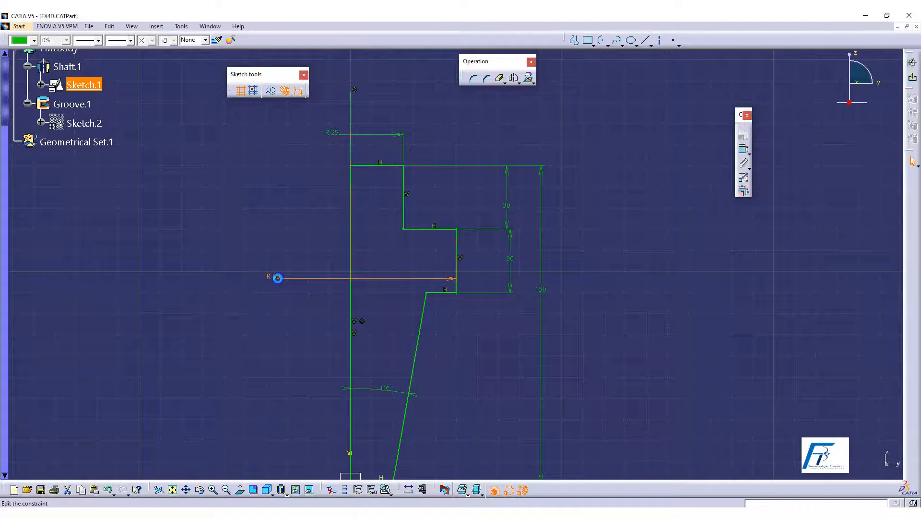
pyautogui.doubleClick(278, 279)
pyautogui.write('60')
pyautogui.click(770, 106)
pyautogui.click(644, 262)
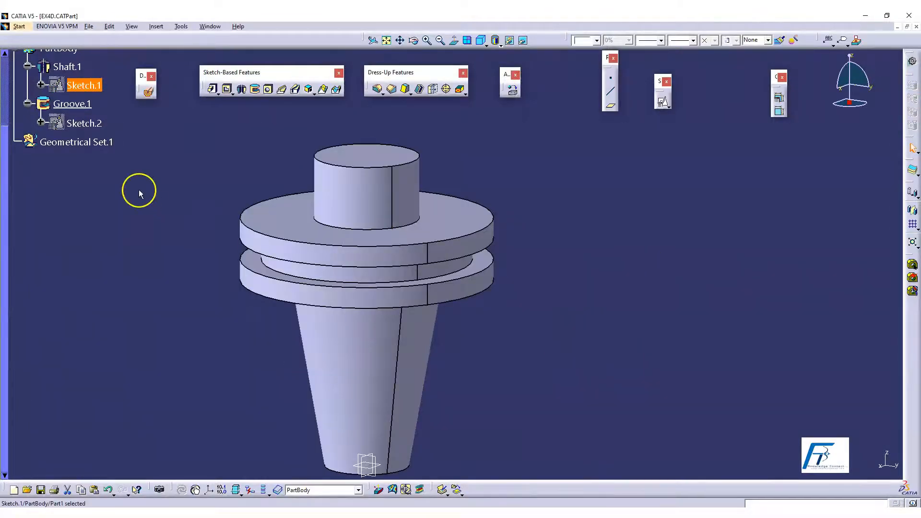
# - Reopen the groove's Sketch.2 and inspect how its profile follows the enlarged flange's silhouette edge
pyautogui.doubleClick(83, 123)
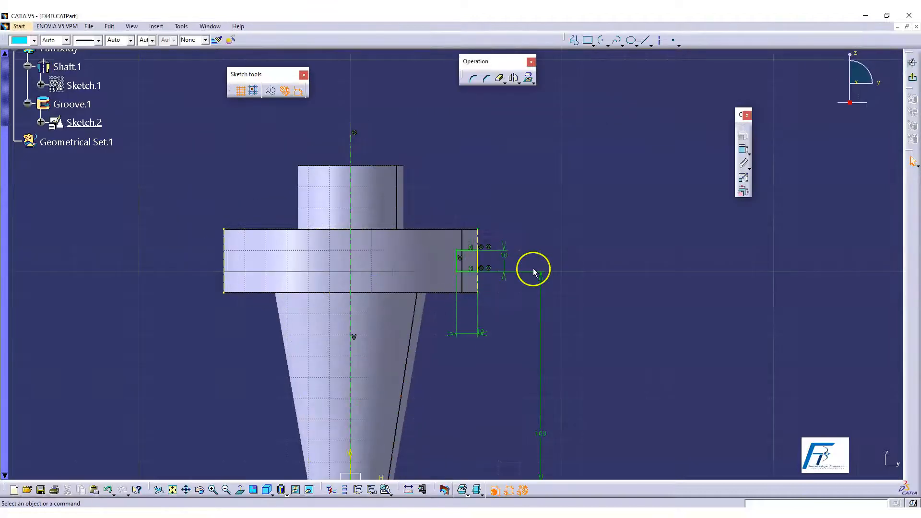
pyautogui.moveTo(501, 242); pyautogui.dragTo(491, 269, button='middle')
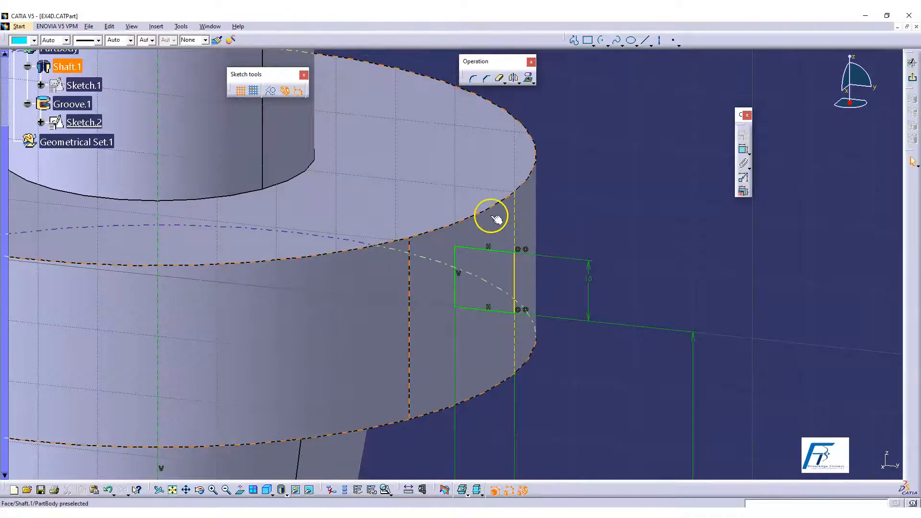
pyautogui.moveTo(509, 257); pyautogui.dragTo(568, 361, button='middle')
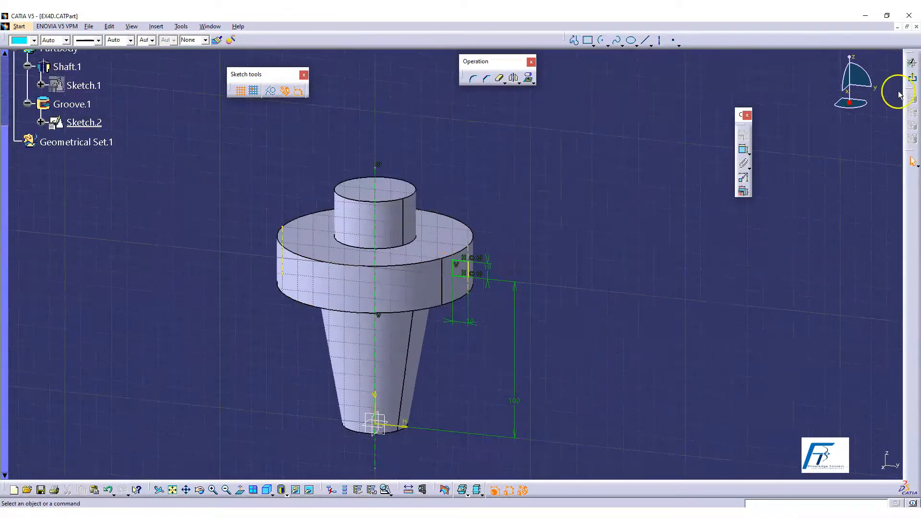
pyautogui.click(912, 78)
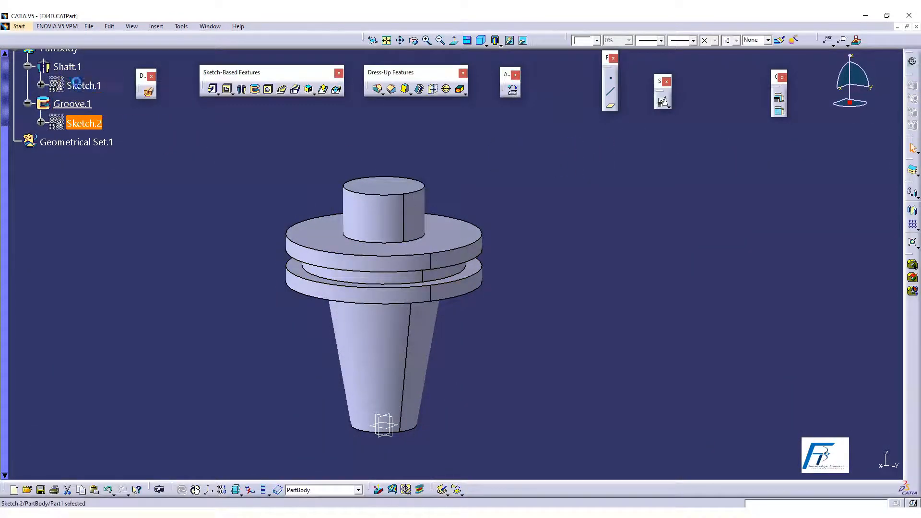
# - Reduce the flange's radius dimension in the shaft's Sketch.1 and exit the sketch to update the part
pyautogui.doubleClick(79, 85)
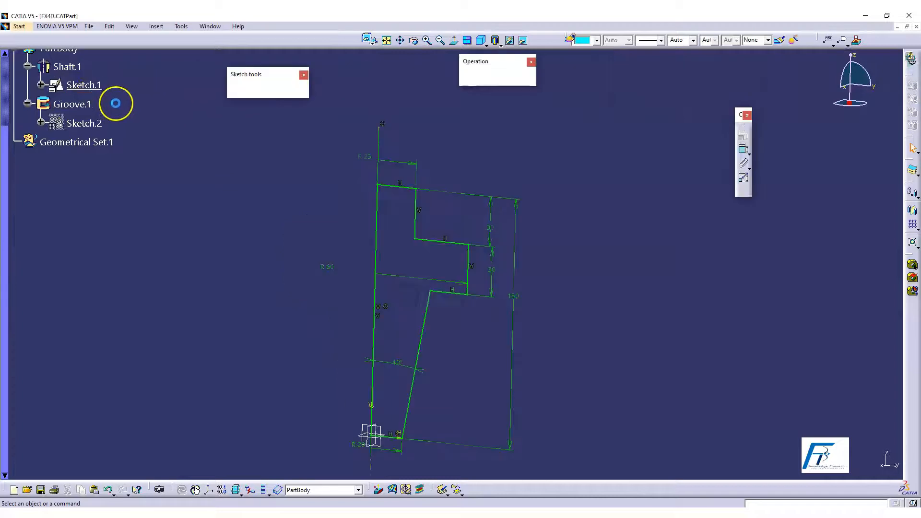
pyautogui.click(320, 280)
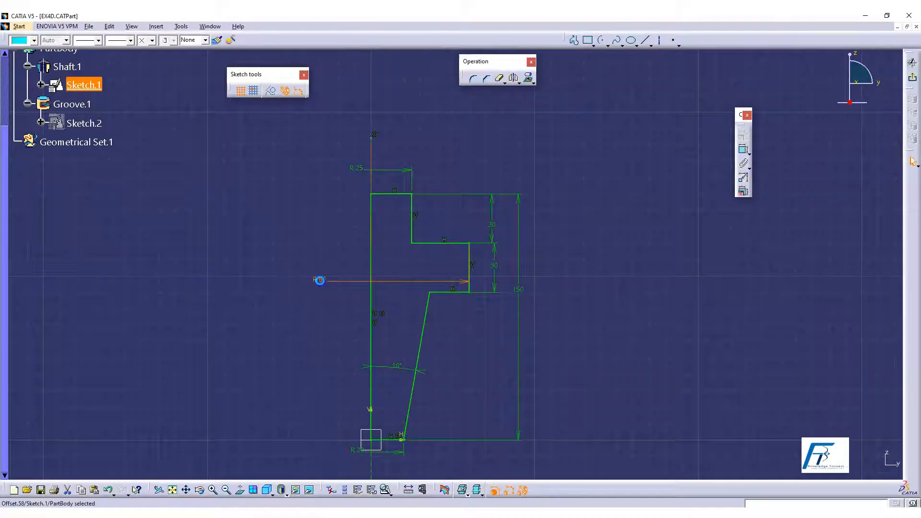
pyautogui.doubleClick(321, 281)
pyautogui.press('Return')
pyautogui.click(913, 77)
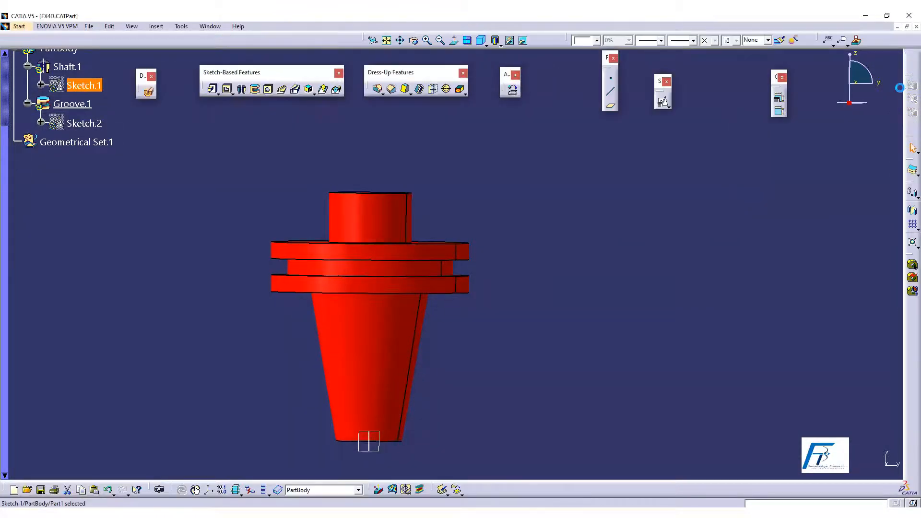
# - Reopen the groove's Sketch.2 and examine its profile position on the reduced flange
pyautogui.click(84, 123)
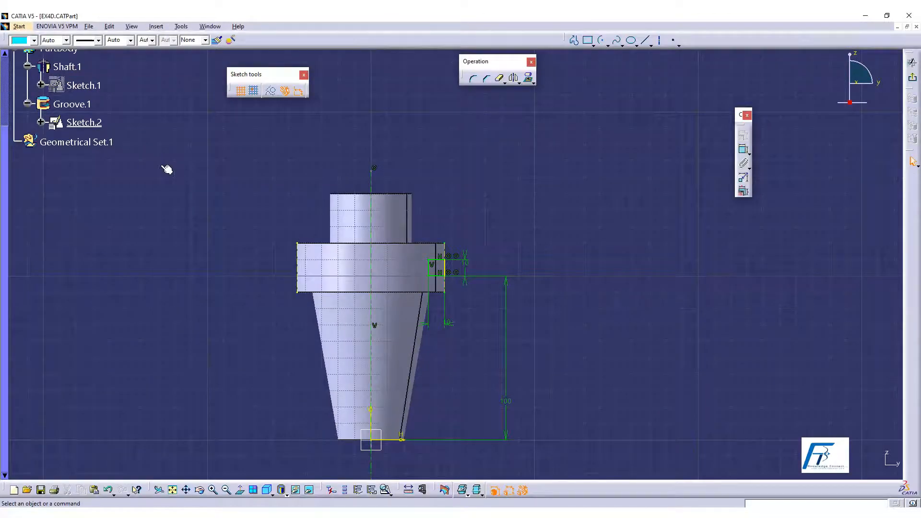
pyautogui.moveTo(455, 317); pyautogui.dragTo(457, 207, button='middle')
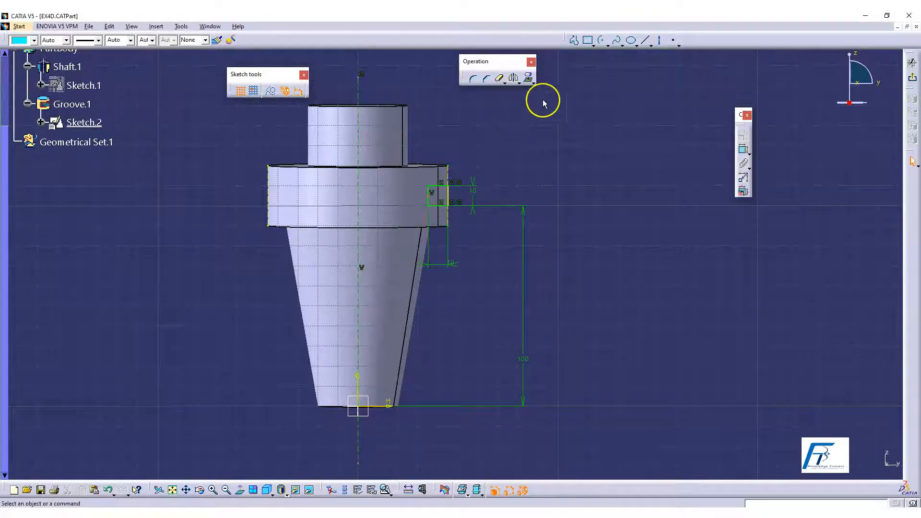
pyautogui.moveTo(521, 156); pyautogui.dragTo(425, 230, button='middle')
pyautogui.scroll(-1, 517, 154)
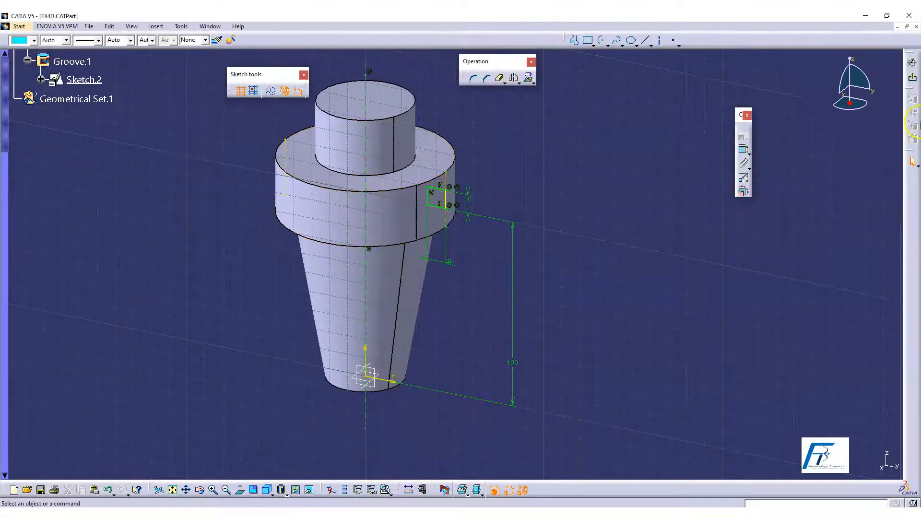
pyautogui.click(912, 78)
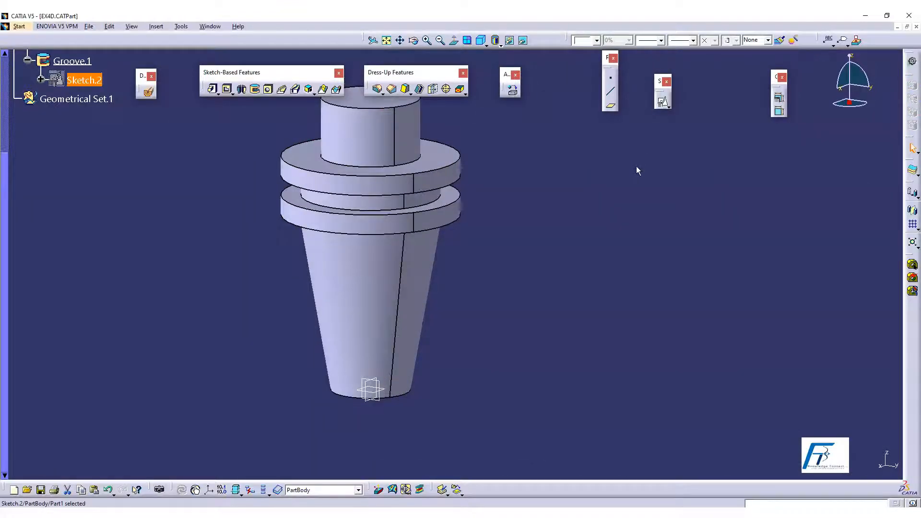
# - Start a sketch on the yz plane and draw a rectangle about 43 mm tall spanning the two flange rings
pyautogui.click(379, 401)
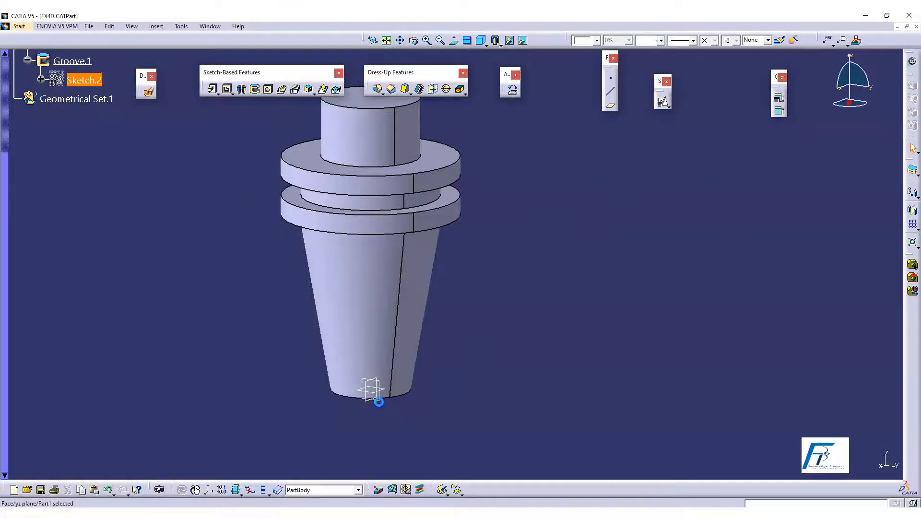
pyautogui.click(663, 104)
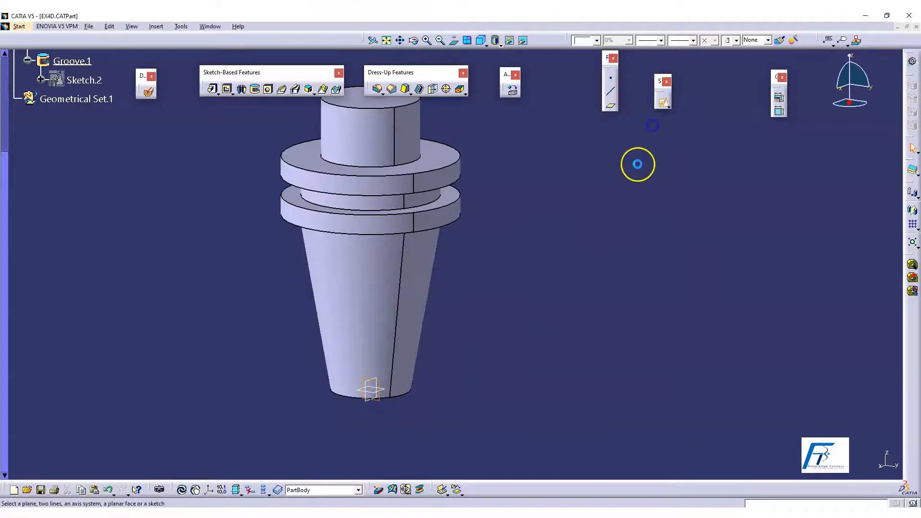
pyautogui.click(633, 273)
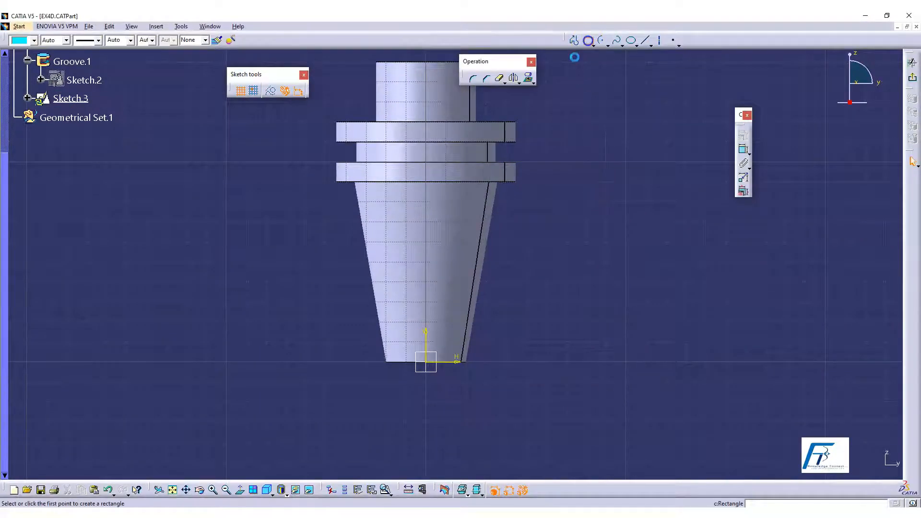
pyautogui.click(588, 41)
pyautogui.click(408, 120)
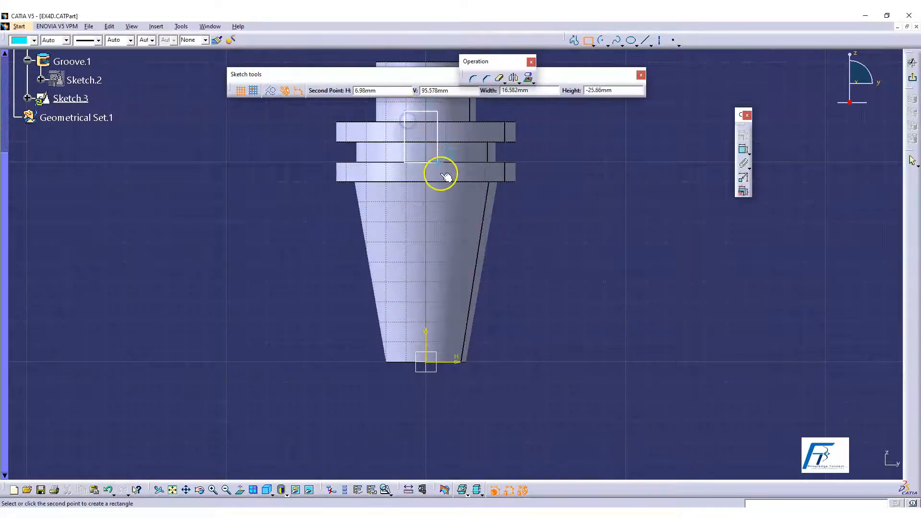
pyautogui.click(441, 197)
pyautogui.keyDown('ctrl'); pyautogui.moveTo(591, 243); pyautogui.dragTo(579, 200, button='middle'); pyautogui.keyUp('ctrl')
pyautogui.moveTo(579, 200); pyautogui.dragTo(600, 290, button='middle')
pyautogui.click(600, 290)
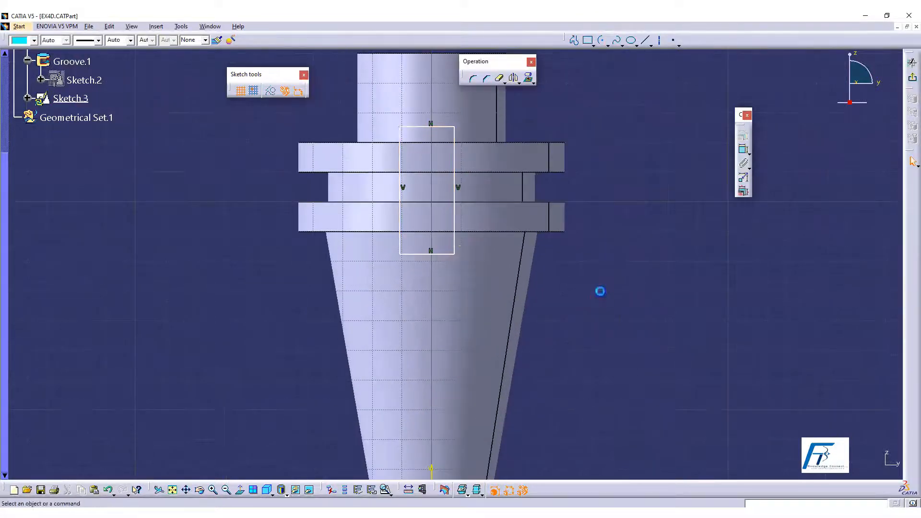
# - Constrain the rectangle's two vertical sides to be symmetric about the sketch's vertical axis
pyautogui.click(456, 244)
pyautogui.keyDown('ctrl'); pyautogui.click(401, 241); pyautogui.keyUp('ctrl')
pyautogui.moveTo(734, 274); pyautogui.dragTo(733, 138, button='middle')
pyautogui.keyDown('ctrl'); pyautogui.click(430, 343); pyautogui.keyUp('ctrl')
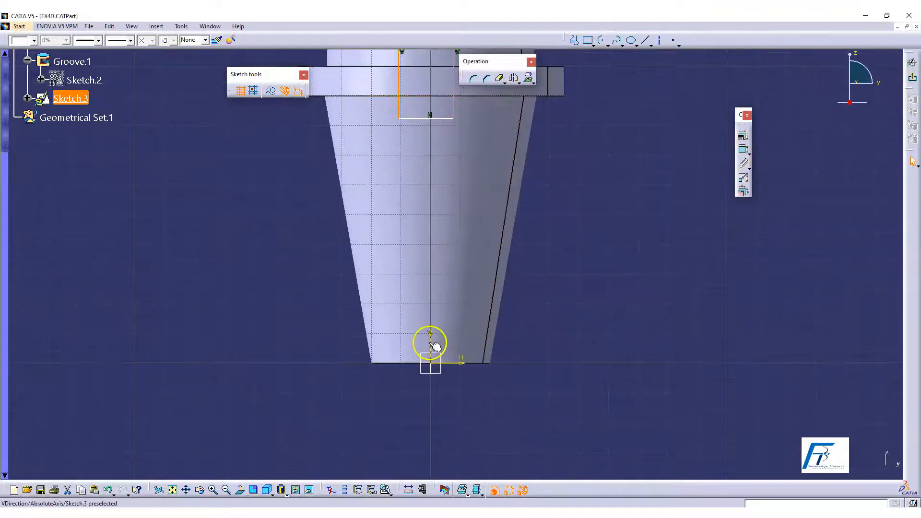
pyautogui.click(743, 136)
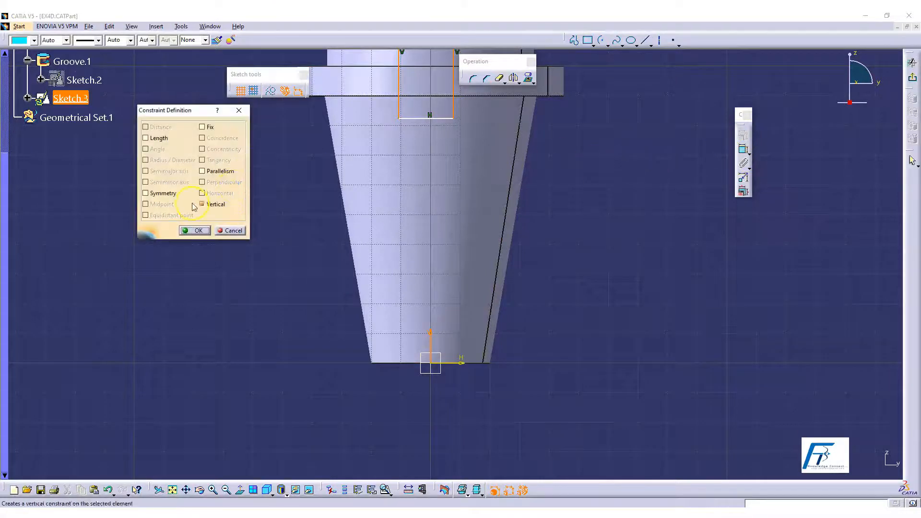
pyautogui.click(198, 233)
# - Dimension the rectangle's lower edge from the horizontal axis and set the distance to 100 mm
pyautogui.moveTo(568, 219); pyautogui.dragTo(596, 270, button='middle')
pyautogui.scroll(-1, 576, 250)
pyautogui.scroll(1, 596, 270)
pyautogui.click(453, 172)
pyautogui.click(466, 368)
pyautogui.click(650, 296)
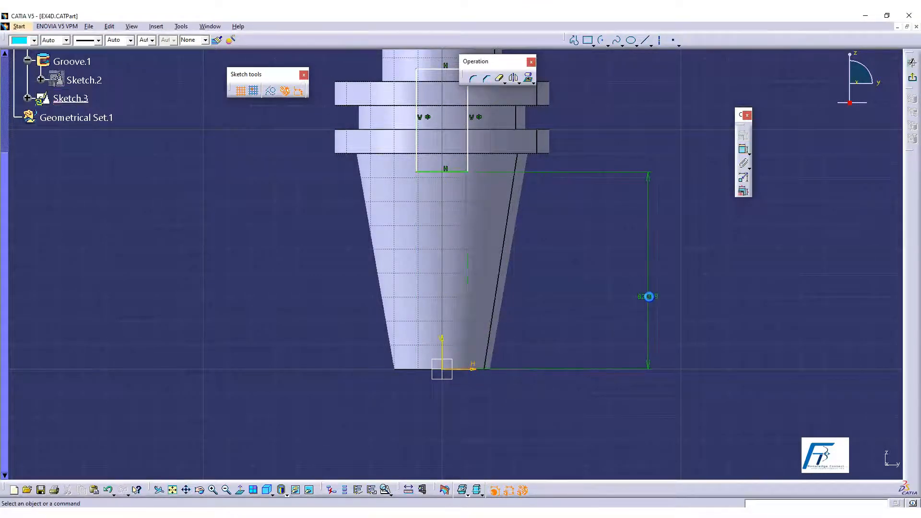
pyautogui.doubleClick(650, 296)
pyautogui.write('100')
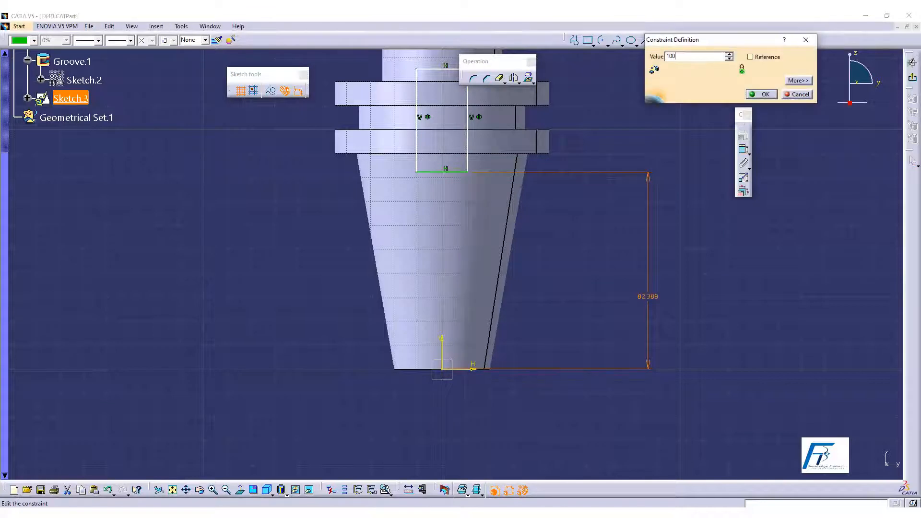
pyautogui.press('Return')
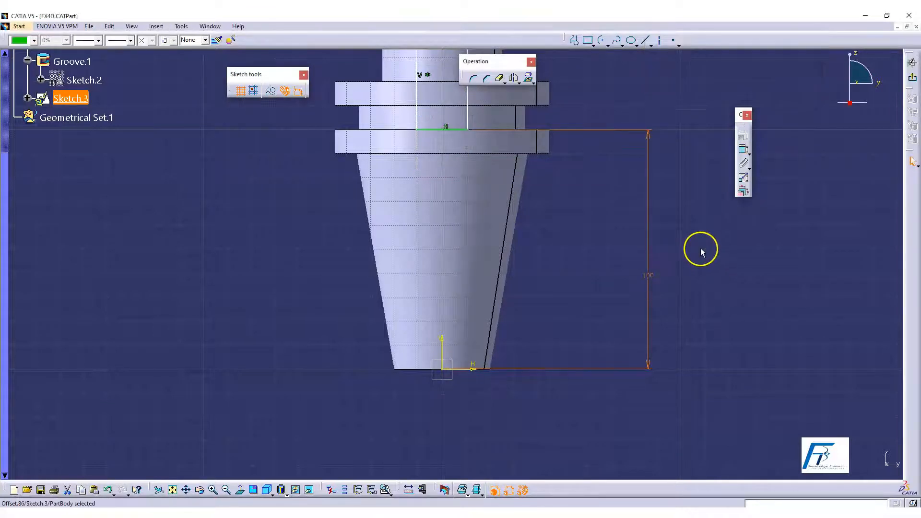
# - Set the distance between the rectangle's lower edge and the horizontal axis to 85 mm
pyautogui.keyDown('ctrl'); pyautogui.moveTo(678, 242); pyautogui.dragTo(686, 257, button='middle'); pyautogui.keyUp('ctrl')
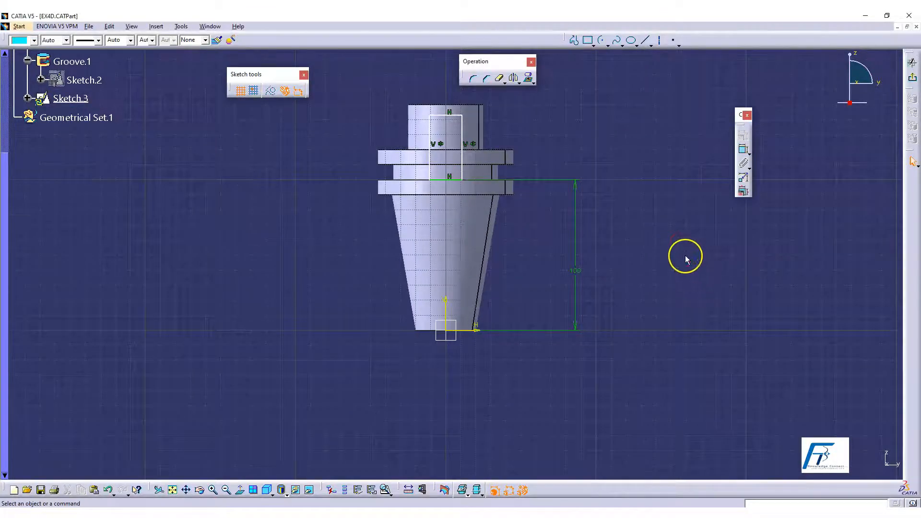
pyautogui.doubleClick(581, 308)
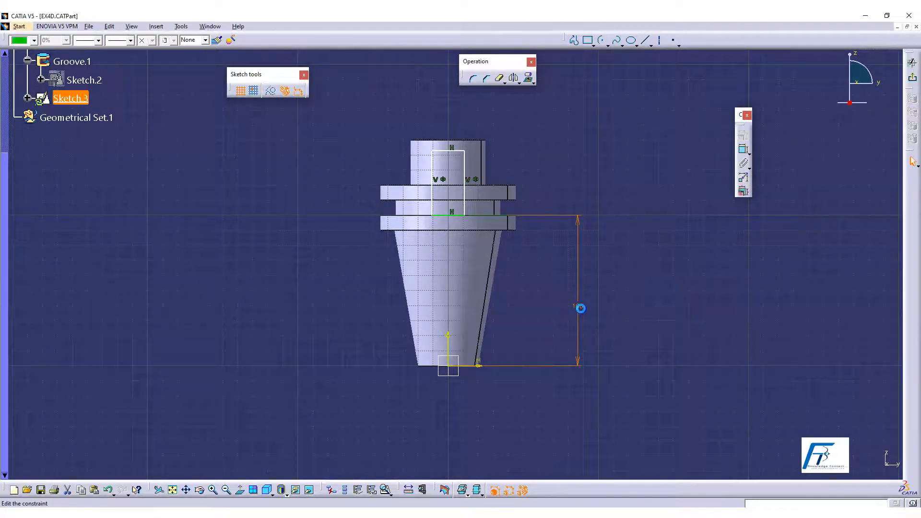
pyautogui.write('85mm')
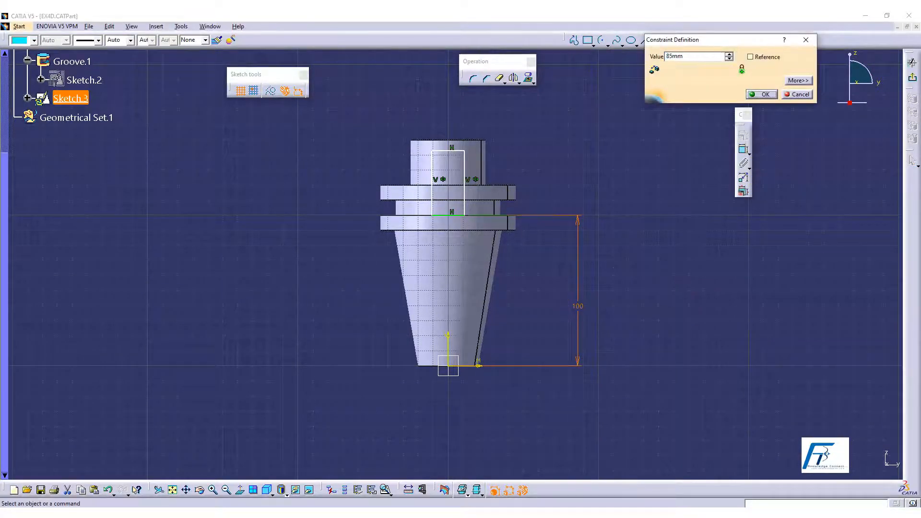
pyautogui.press('Return')
pyautogui.keyDown('ctrl'); pyautogui.moveTo(605, 275); pyautogui.dragTo(584, 288, button='middle'); pyautogui.keyUp('ctrl')
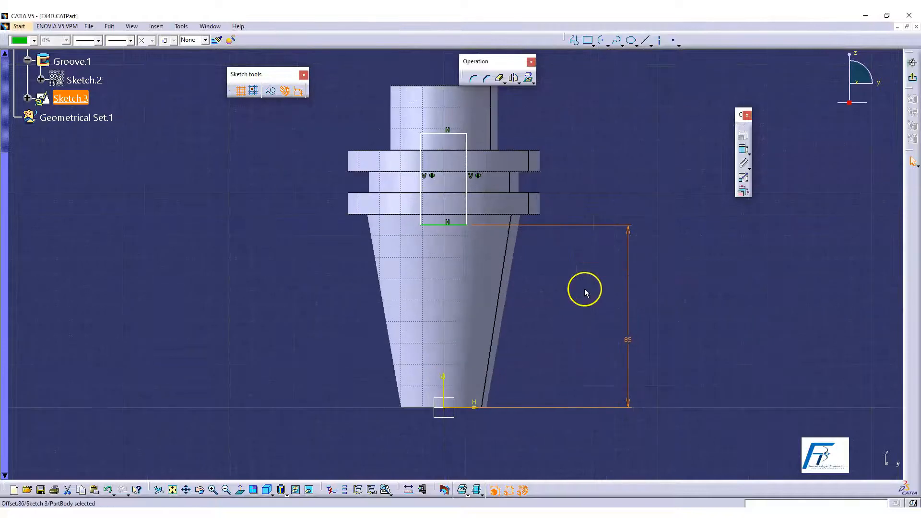
pyautogui.press('Escape')
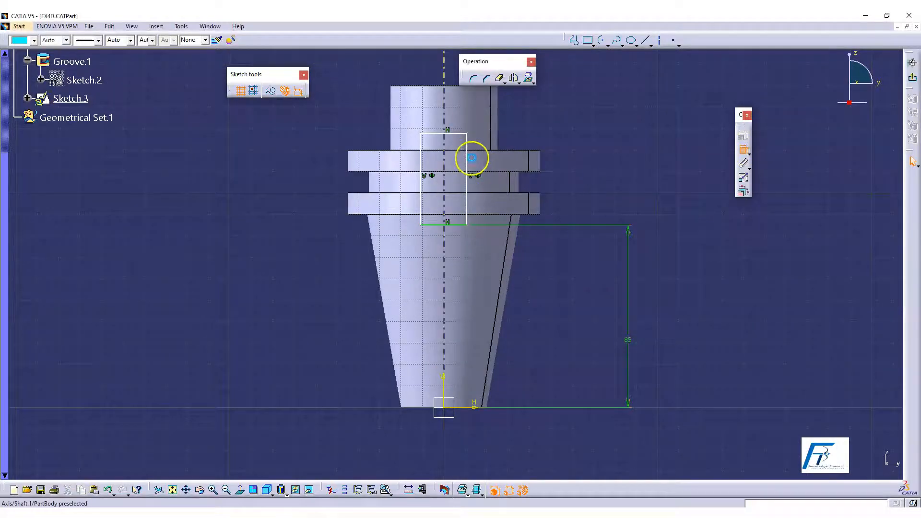
# - Dimension the rectangle's height and set it to 40 mm
pyautogui.click(542, 163)
pyautogui.click(650, 179)
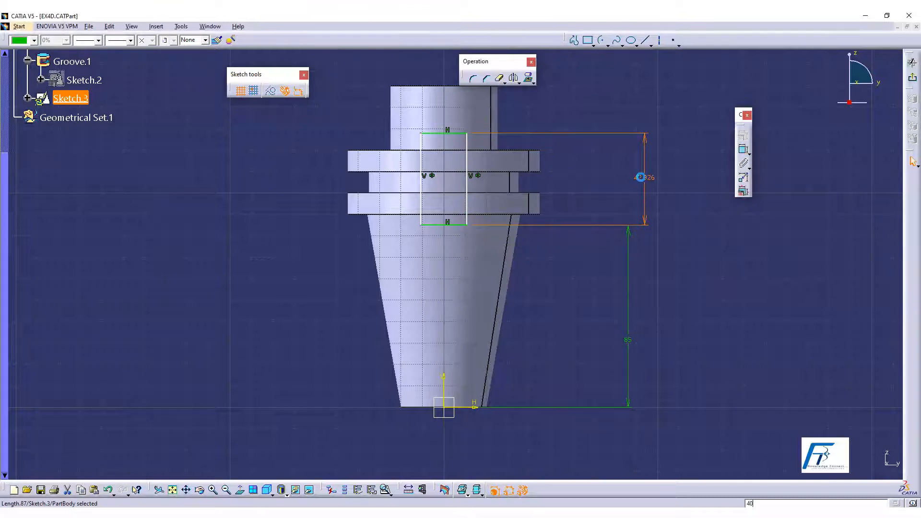
pyautogui.press('Return')
pyautogui.click(474, 285)
pyautogui.doubleClick(644, 178)
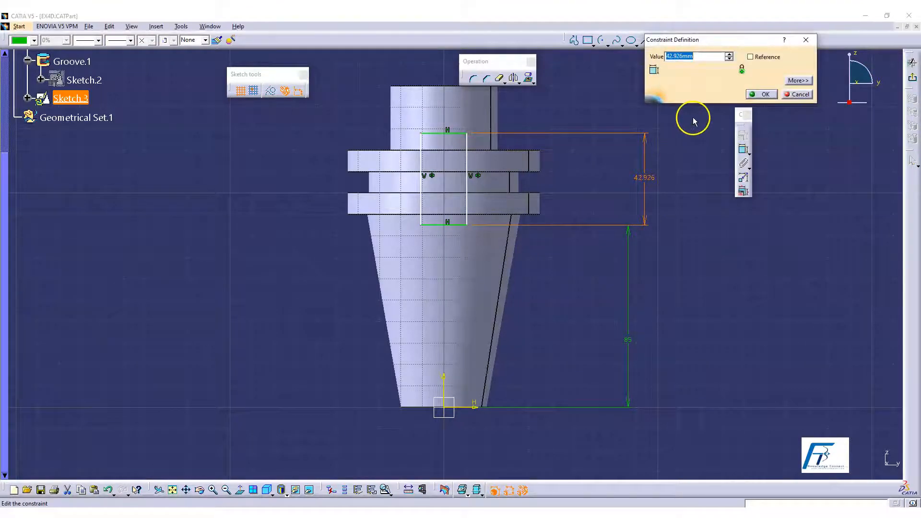
pyautogui.write('40')
pyautogui.press('Return')
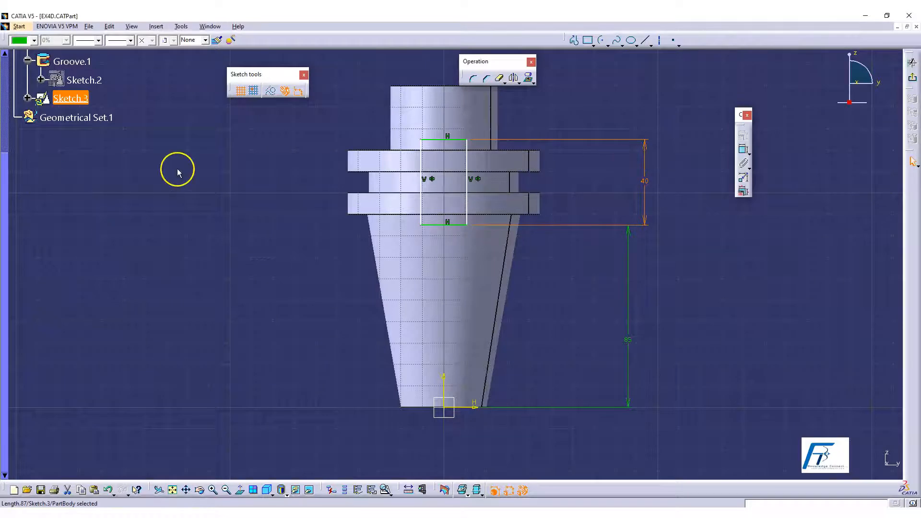
pyautogui.click(600, 178)
pyautogui.click(744, 150)
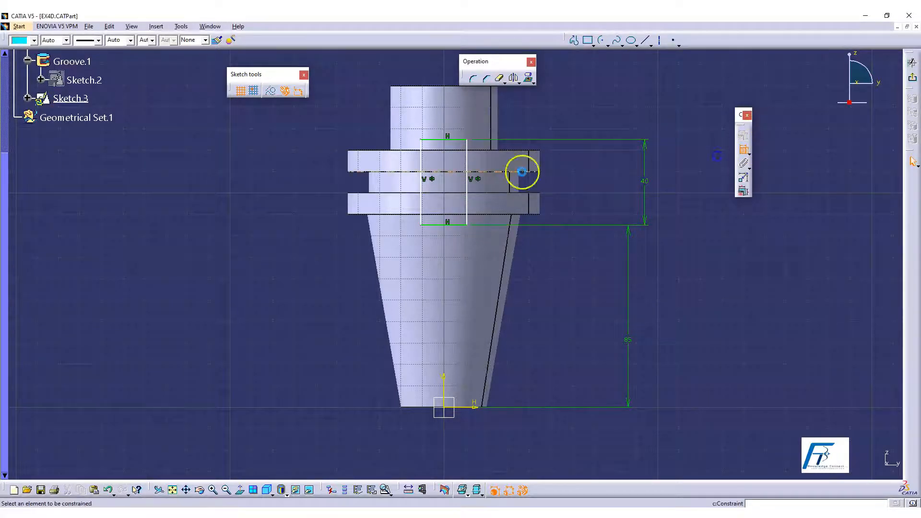
pyautogui.click(473, 148)
pyautogui.click(595, 181)
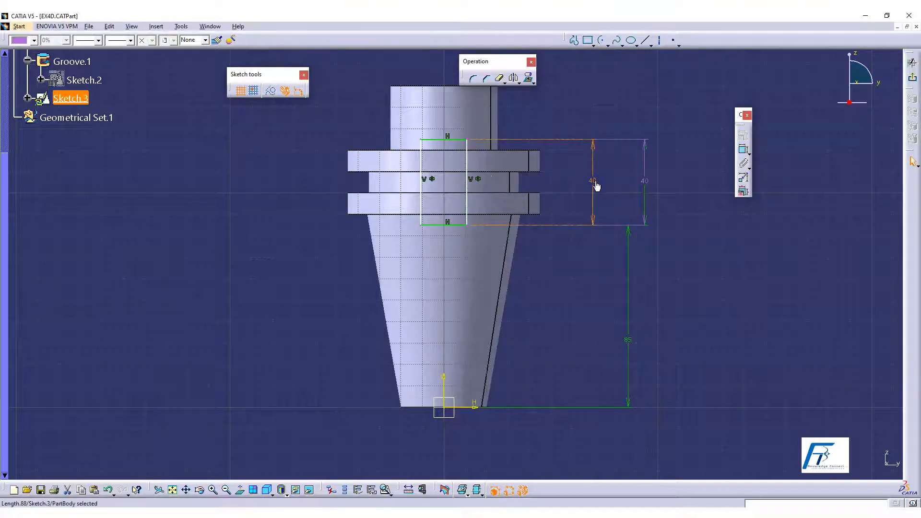
pyautogui.press('Delete')
# - Dimension the rectangle's width, set it to 20 mm and exit the sketch
pyautogui.click(739, 152)
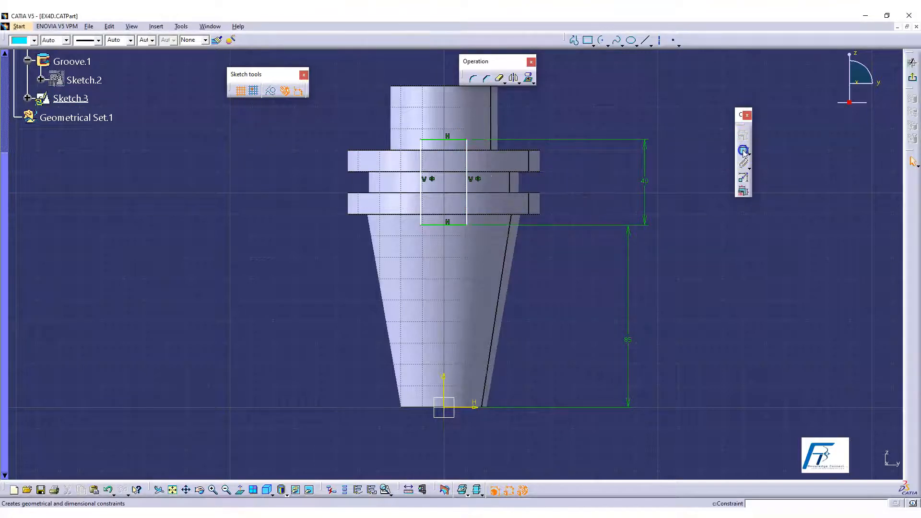
pyautogui.click(449, 225)
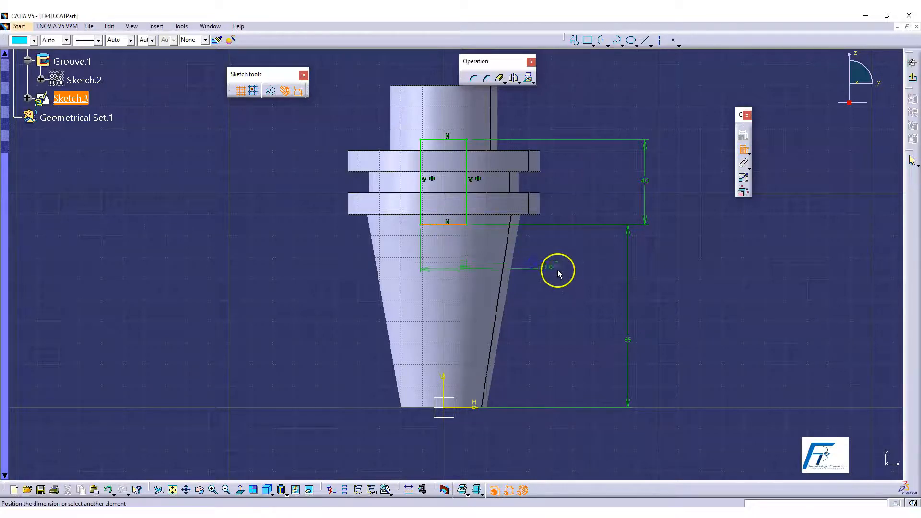
pyautogui.doubleClick(559, 267)
pyautogui.write('20mm')
pyautogui.press('Return')
pyautogui.click(913, 62)
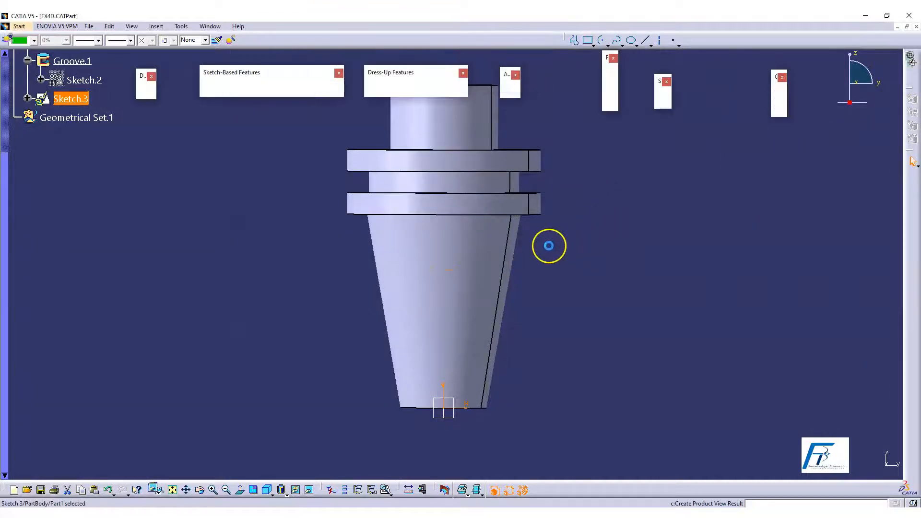
# - Define Geometrical Set.1 as the in-work object
pyautogui.moveTo(471, 261)
pyautogui.mouseDown(button='middle')
pyautogui.moveTo(504, 288)
pyautogui.moveTo(345, 261)
pyautogui.moveTo(397, 354)
pyautogui.mouseUp(button='middle')
pyautogui.click(375, 364)
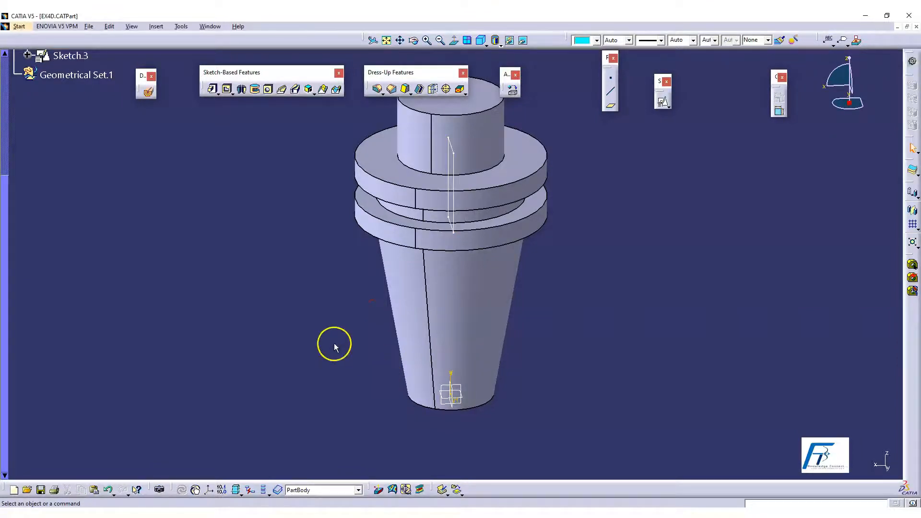
pyautogui.moveTo(4, 191); pyautogui.dragTo(4, 119)
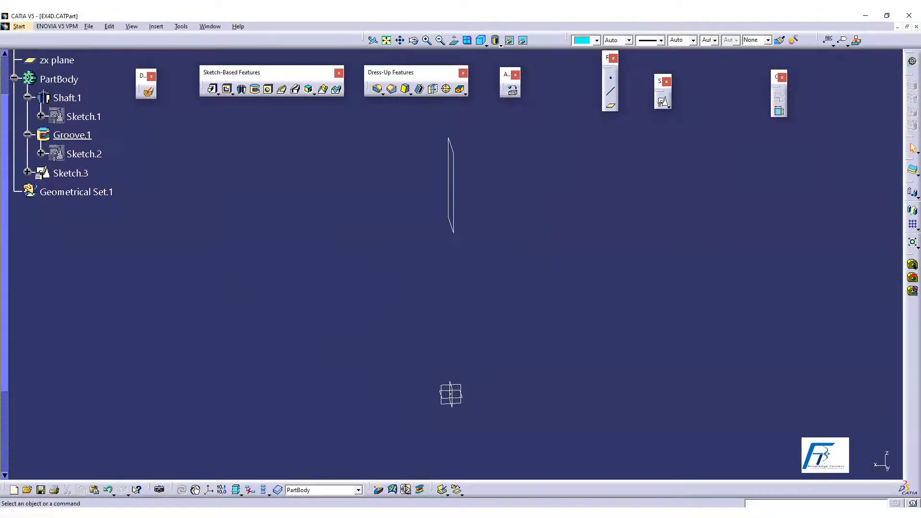
pyautogui.moveTo(287, 328); pyautogui.dragTo(334, 327, button='middle')
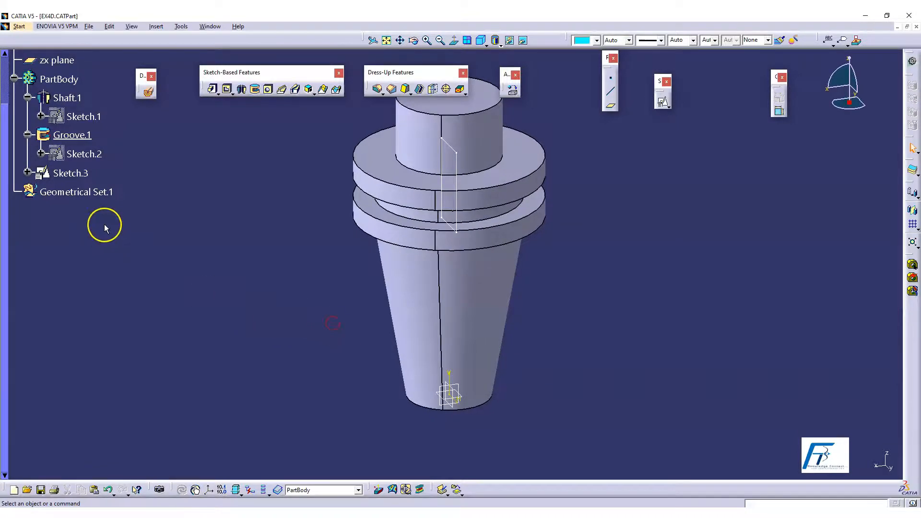
pyautogui.rightClick(70, 191)
pyautogui.click(133, 262)
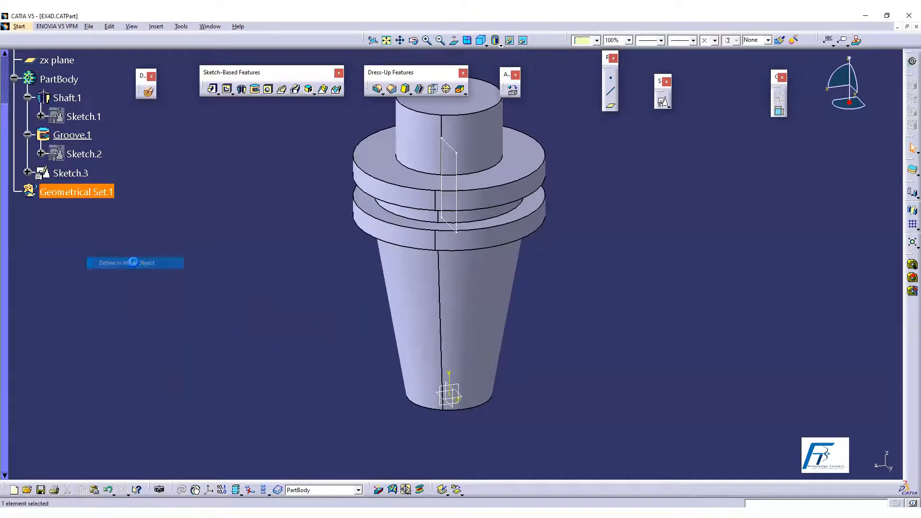
# - Create a reference plane offset 42 mm from the yz plane
pyautogui.click(611, 105)
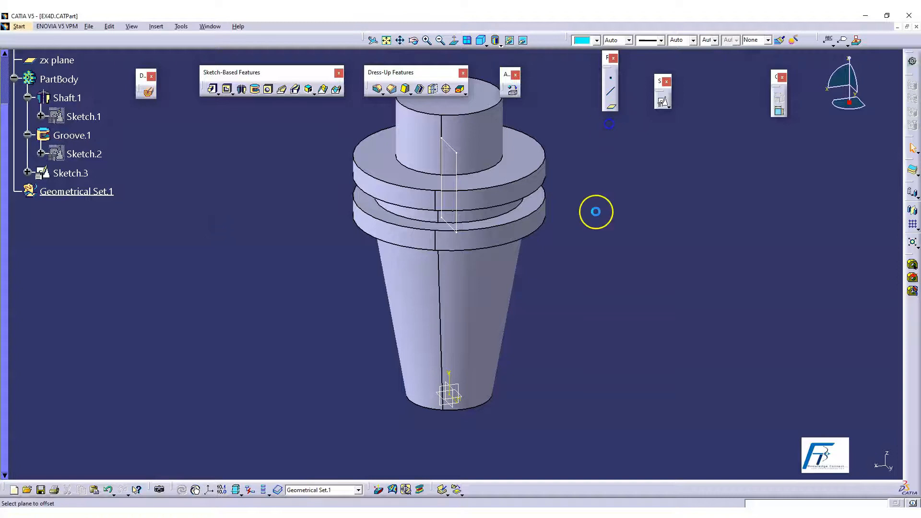
pyautogui.click(459, 408)
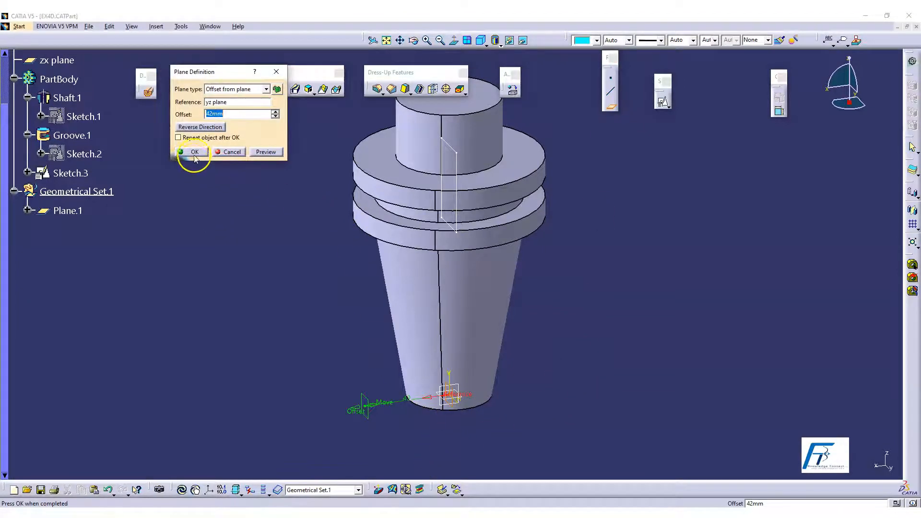
pyautogui.click(194, 151)
pyautogui.moveTo(352, 304)
pyautogui.mouseDown(button='middle')
pyautogui.moveTo(286, 220)
pyautogui.moveTo(256, 254)
pyautogui.moveTo(336, 264)
pyautogui.moveTo(437, 191)
pyautogui.mouseUp(button='middle')
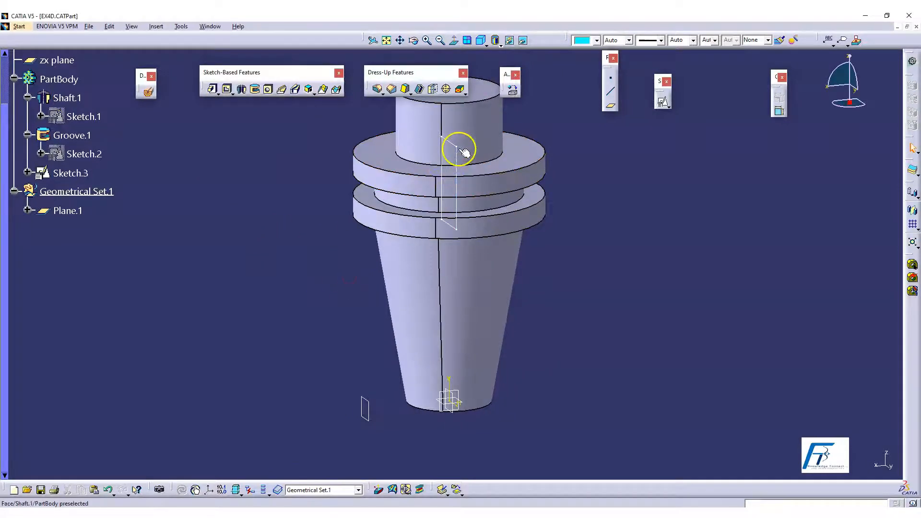
# - Change the sketch support of Sketch.3 from the yz plane to the offset plane Plane.1
pyautogui.click(67, 212)
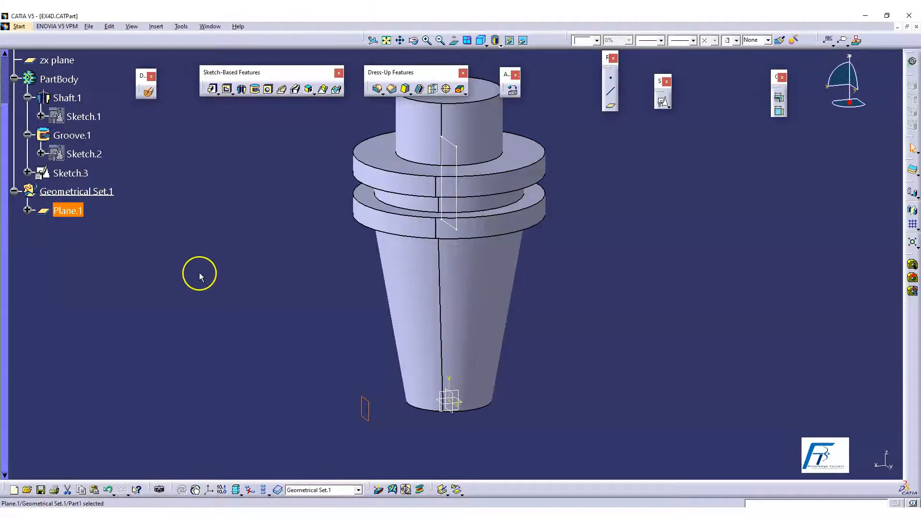
pyautogui.rightClick(79, 175)
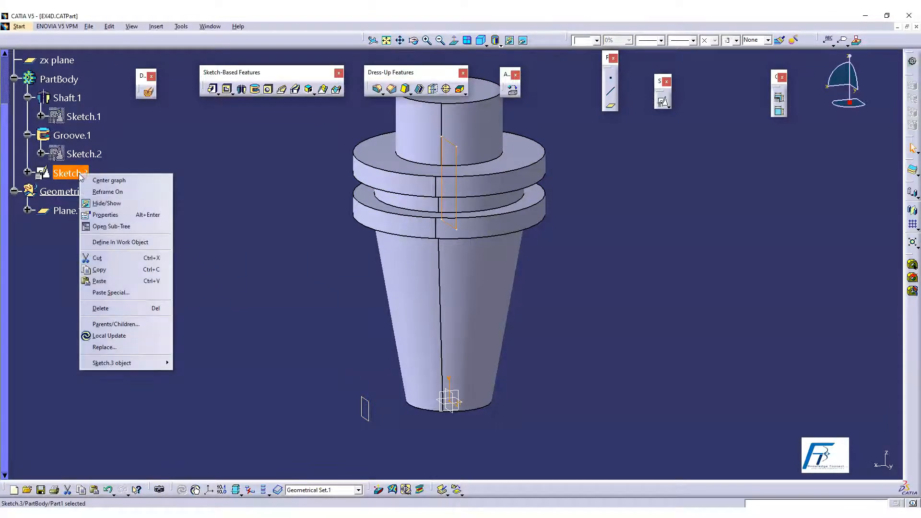
pyautogui.moveTo(121, 366)
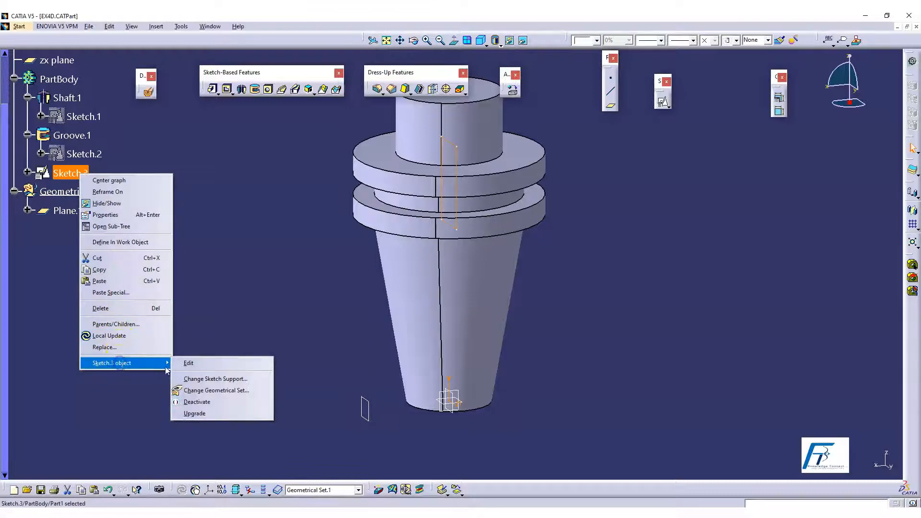
pyautogui.click(215, 379)
pyautogui.moveTo(660, 318)
pyautogui.mouseDown(button='middle')
pyautogui.moveTo(524, 288)
pyautogui.moveTo(499, 297)
pyautogui.mouseUp(button='middle')
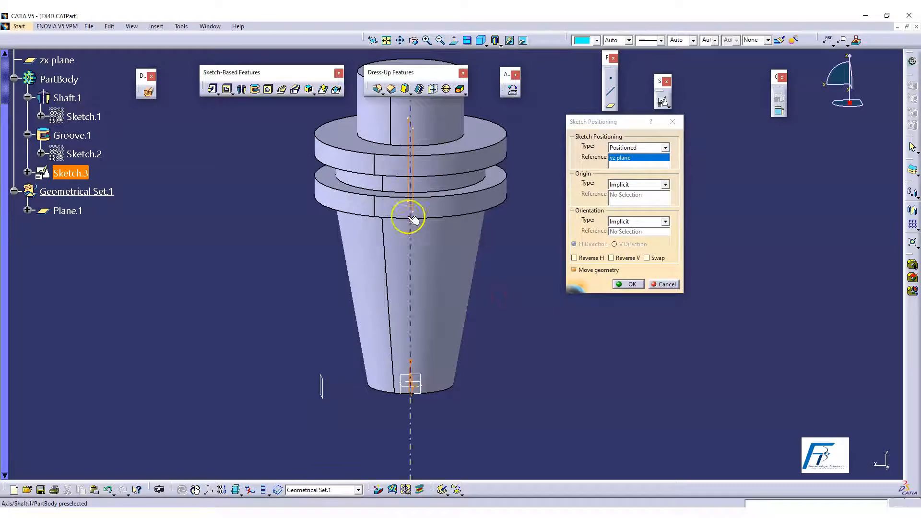
pyautogui.click(321, 384)
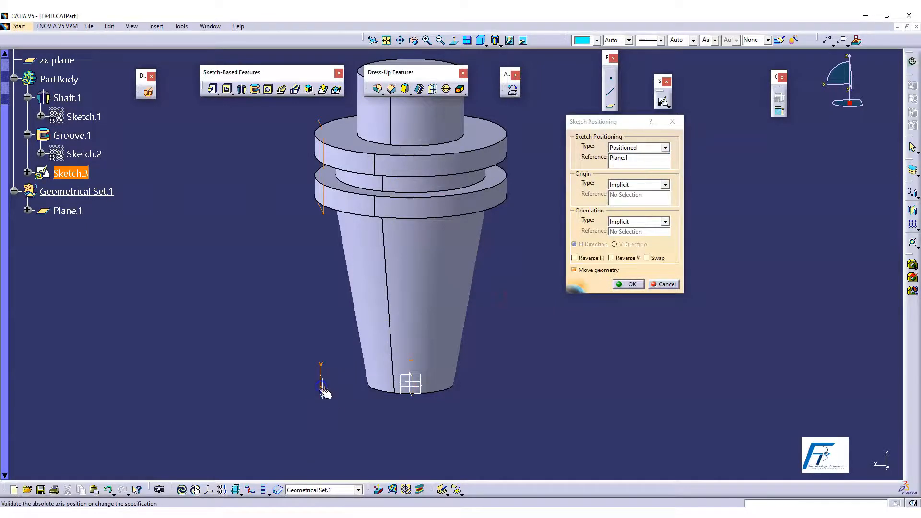
pyautogui.moveTo(486, 312)
pyautogui.mouseDown(button='middle')
pyautogui.moveTo(477, 274)
pyautogui.moveTo(452, 259)
pyautogui.moveTo(494, 287)
pyautogui.mouseUp(button='middle')
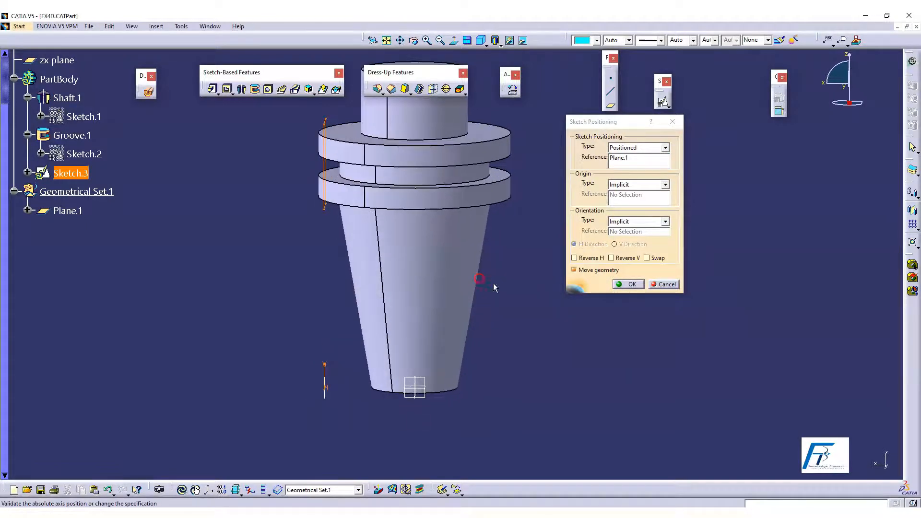
pyautogui.click(627, 284)
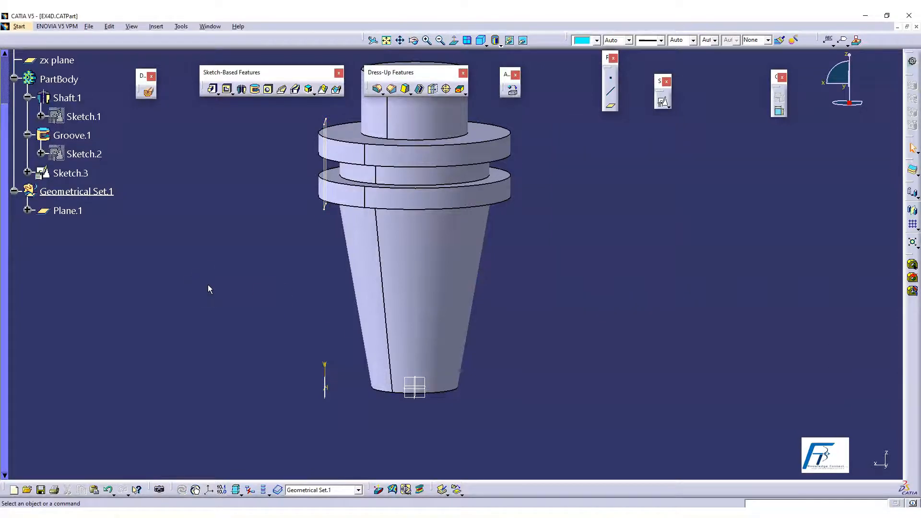
# - Start a pocket from the rectangle in Sketch.3, created in the PartBody and directed inward through the flanges
pyautogui.moveTo(211, 288)
pyautogui.mouseDown(button='middle')
pyautogui.moveTo(260, 275)
pyautogui.moveTo(353, 326)
pyautogui.mouseUp(button='middle')
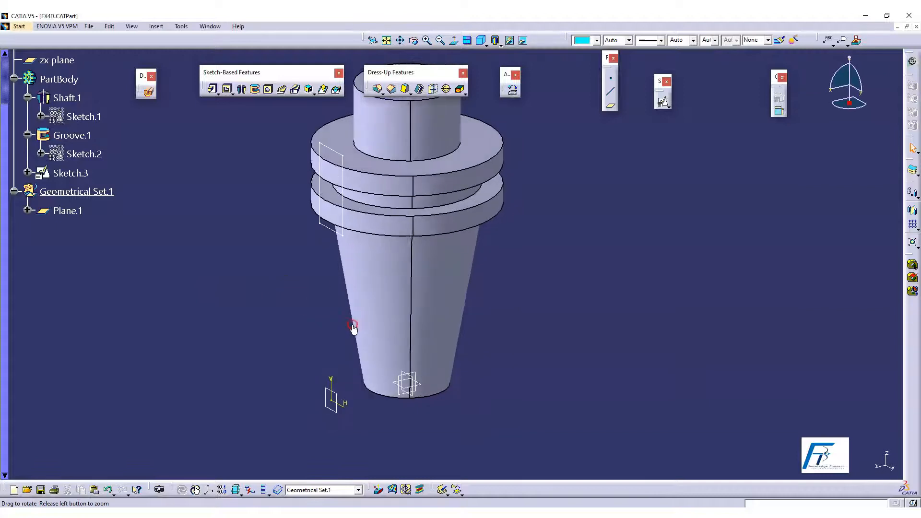
pyautogui.click(227, 89)
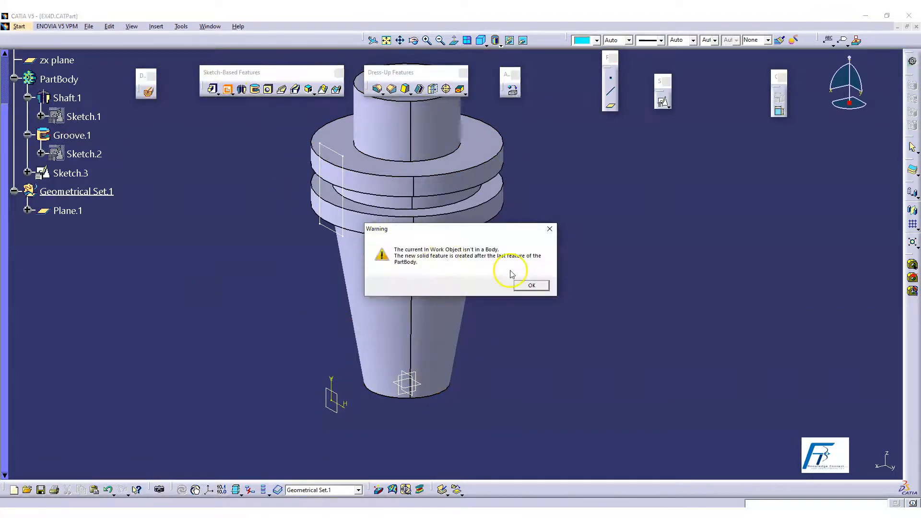
pyautogui.click(527, 285)
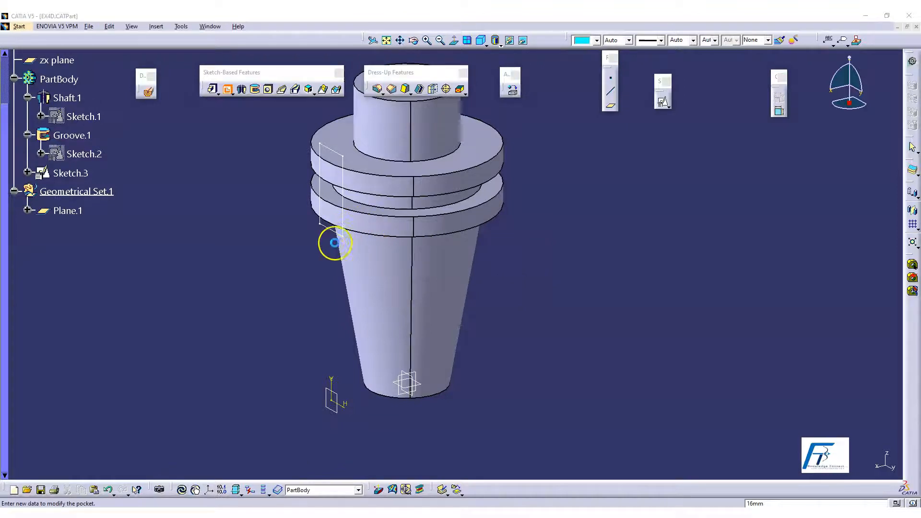
pyautogui.moveTo(381, 256); pyautogui.dragTo(312, 261, button='middle')
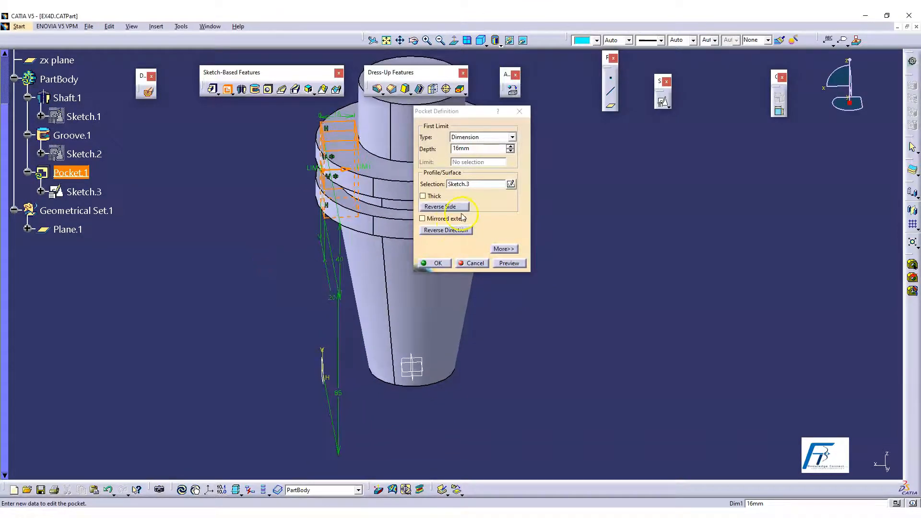
pyautogui.click(442, 231)
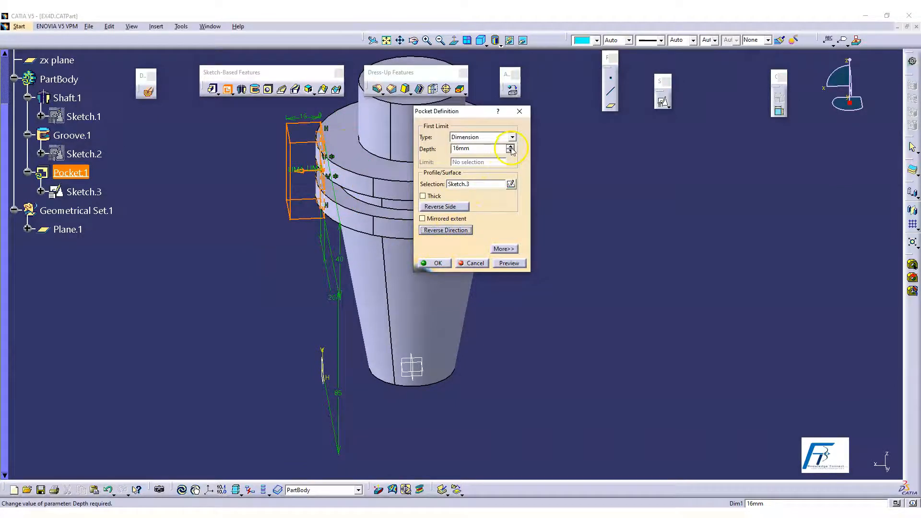
pyautogui.click(301, 116)
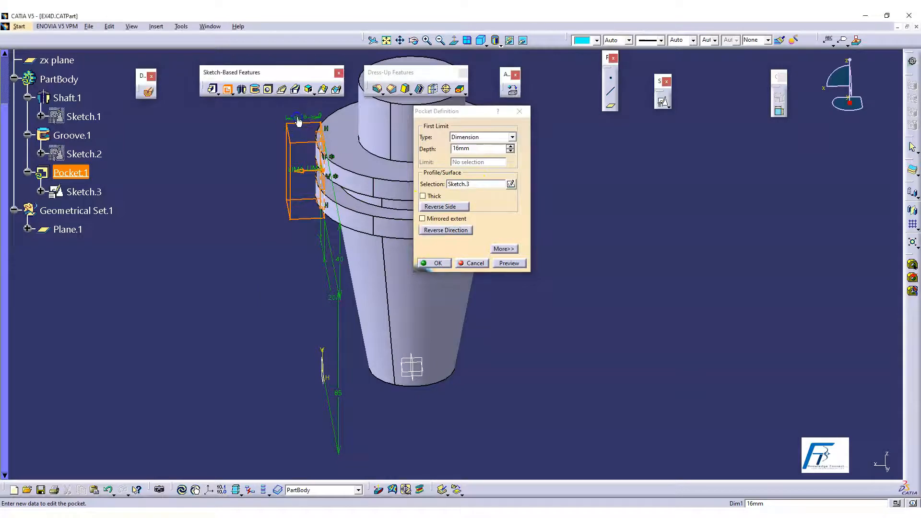
pyautogui.click(462, 231)
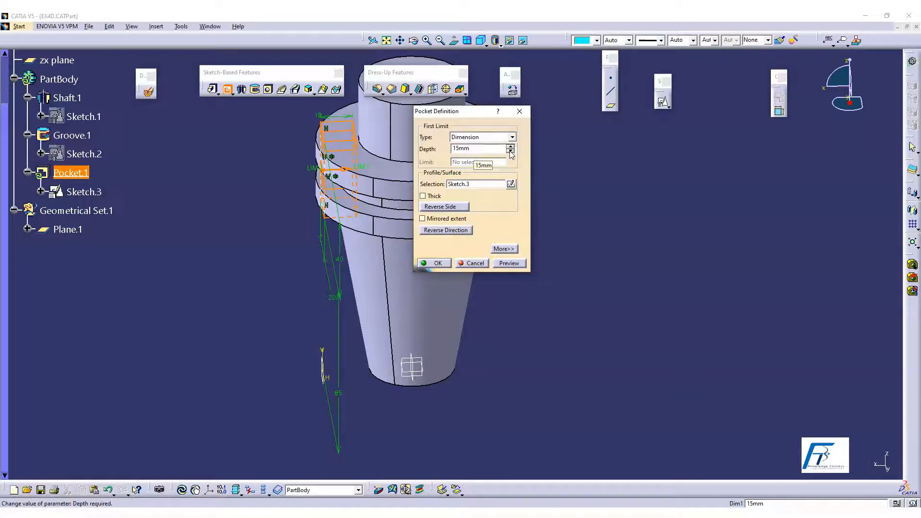
# - Set the depth of the pocket through the collars to 10 mm
pyautogui.click(351, 164)
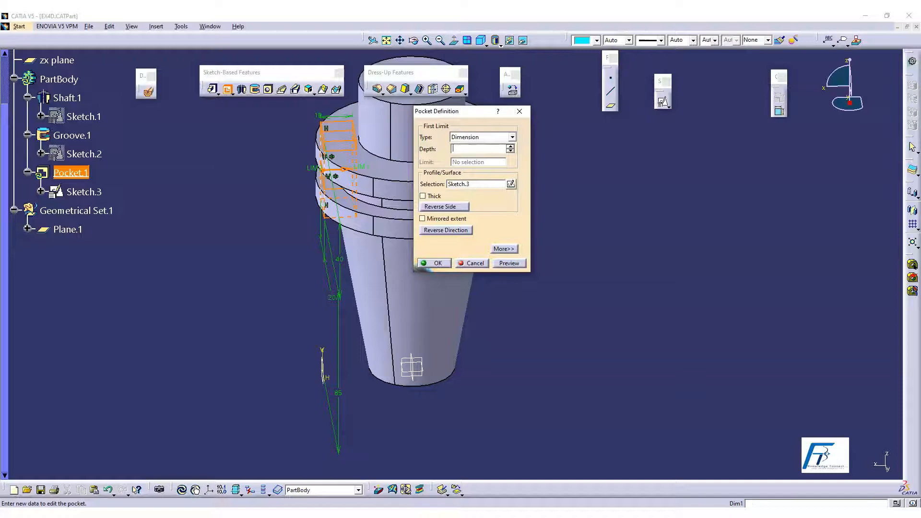
pyautogui.click(428, 263)
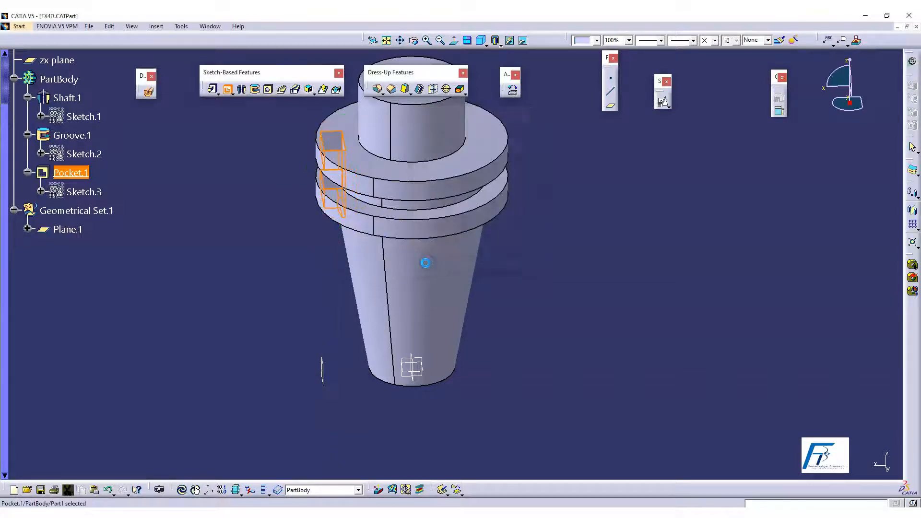
pyautogui.moveTo(279, 255); pyautogui.dragTo(477, 226, button='middle')
pyautogui.click(477, 226)
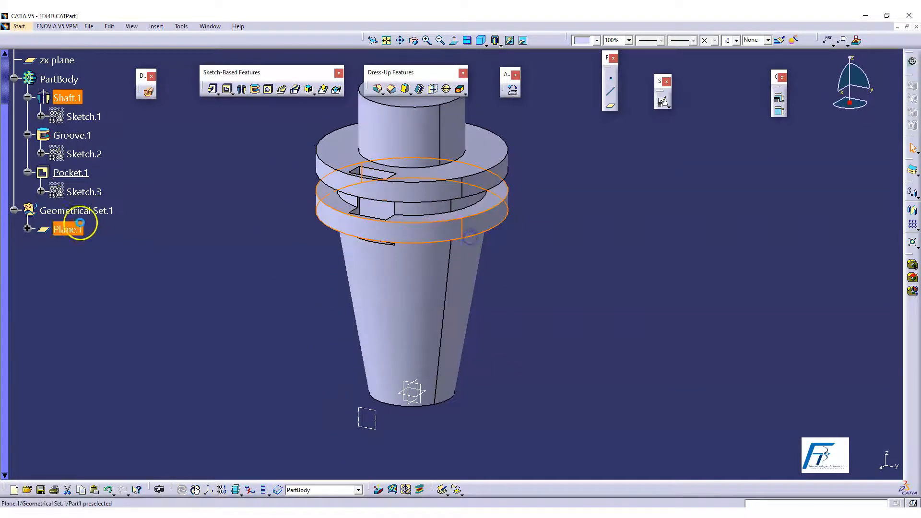
# - Reopen Pocket.1 and enable its mirrored extent so it cuts on both sides of the sketch plane
pyautogui.doubleClick(95, 180)
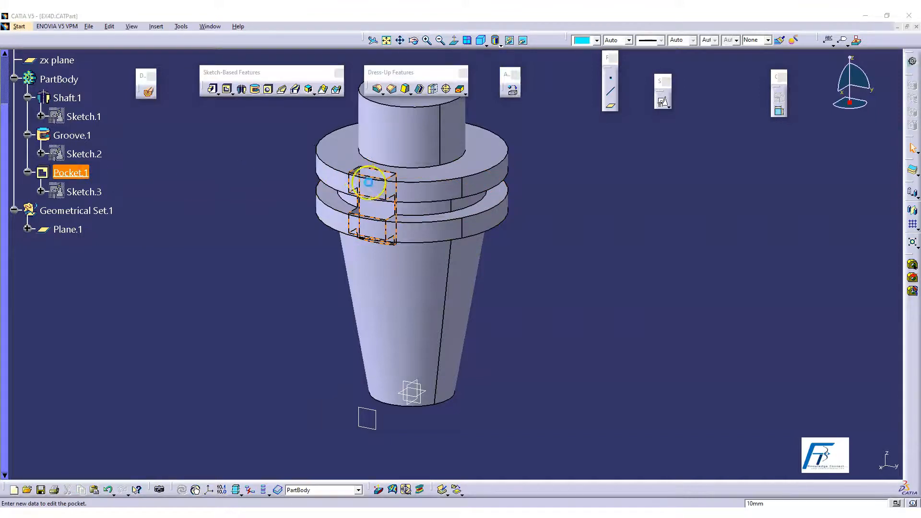
pyautogui.click(445, 219)
pyautogui.click(436, 264)
pyautogui.moveTo(576, 238); pyautogui.dragTo(459, 315, button='middle')
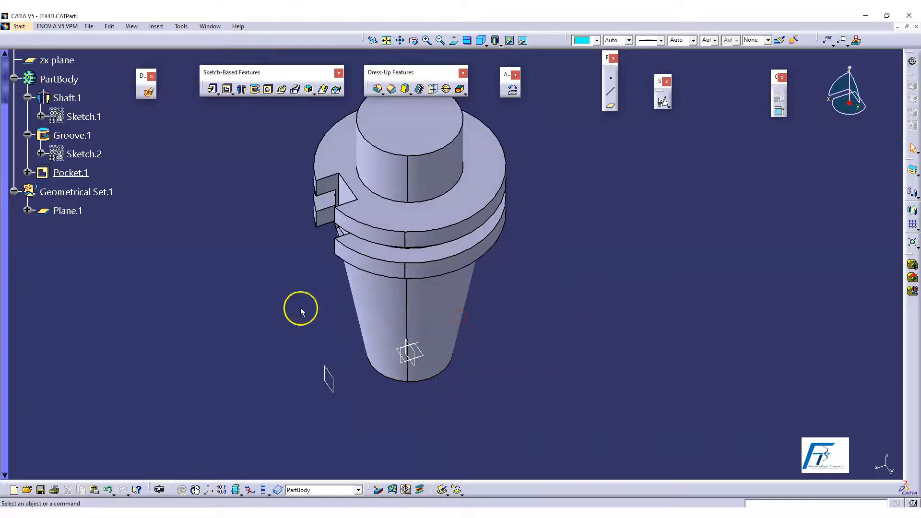
# - Set the depth of the mirrored Pocket.1 to 8 mm
pyautogui.click(69, 174)
pyautogui.doubleClick(69, 177)
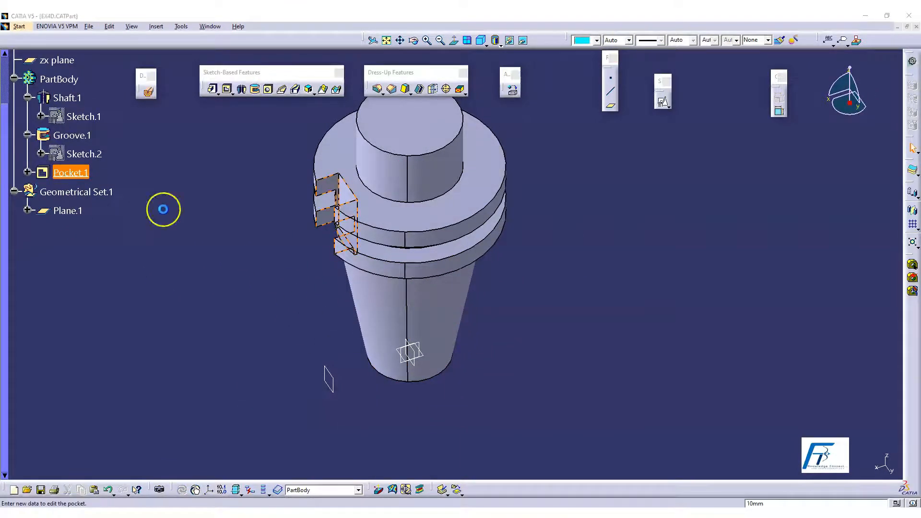
pyautogui.press('Return')
pyautogui.moveTo(370, 289); pyautogui.dragTo(355, 242, button='middle')
# - Set the depth of the mirrored Pocket.1 to 2 mm
pyautogui.doubleClick(72, 172)
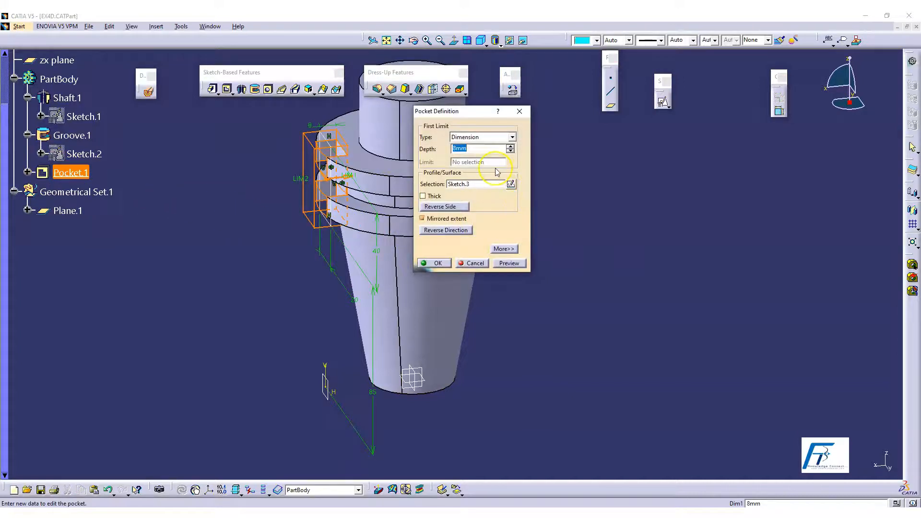
pyautogui.write('2')
pyautogui.press('Return')
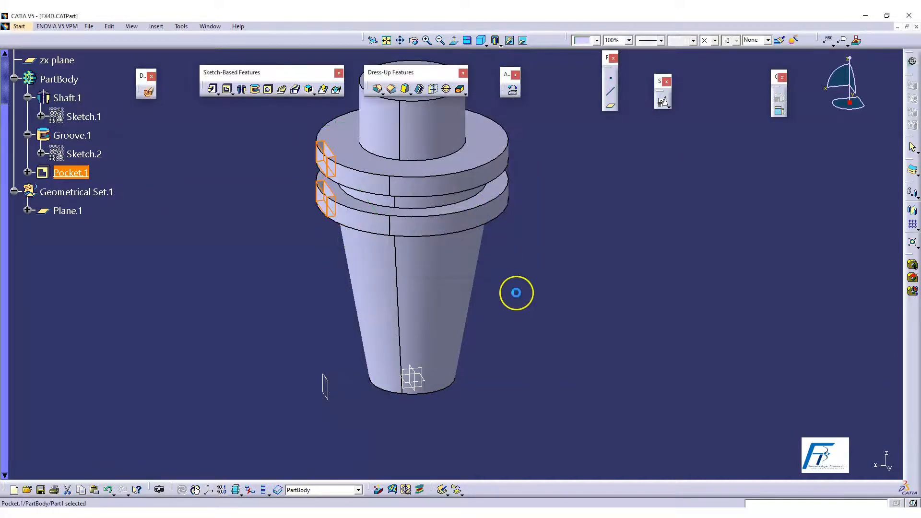
pyautogui.moveTo(417, 335); pyautogui.dragTo(348, 280, button='middle')
# - Set the depth of the mirrored Pocket.1 to 5 mm
pyautogui.doubleClick(77, 174)
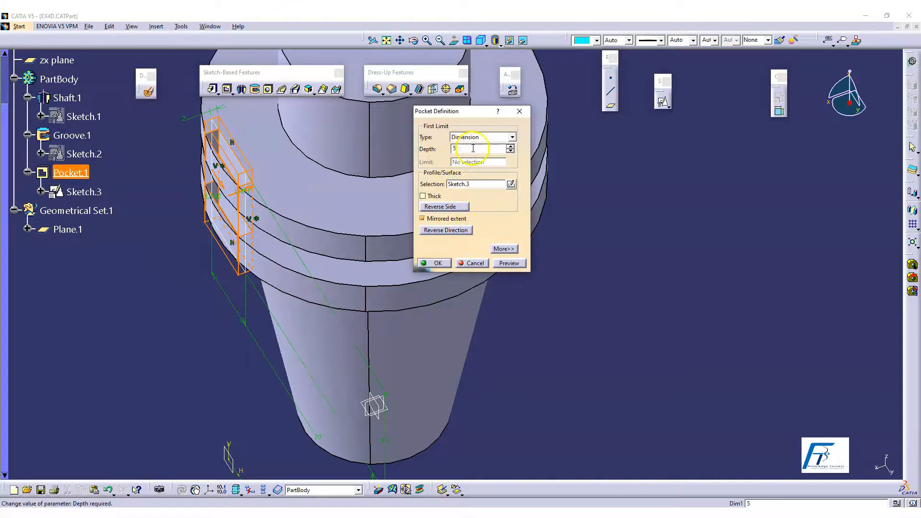
pyautogui.press('Return')
pyautogui.moveTo(469, 284); pyautogui.dragTo(494, 247, button='middle')
pyautogui.click(563, 282)
pyautogui.moveTo(384, 287); pyautogui.dragTo(317, 297, button='middle')
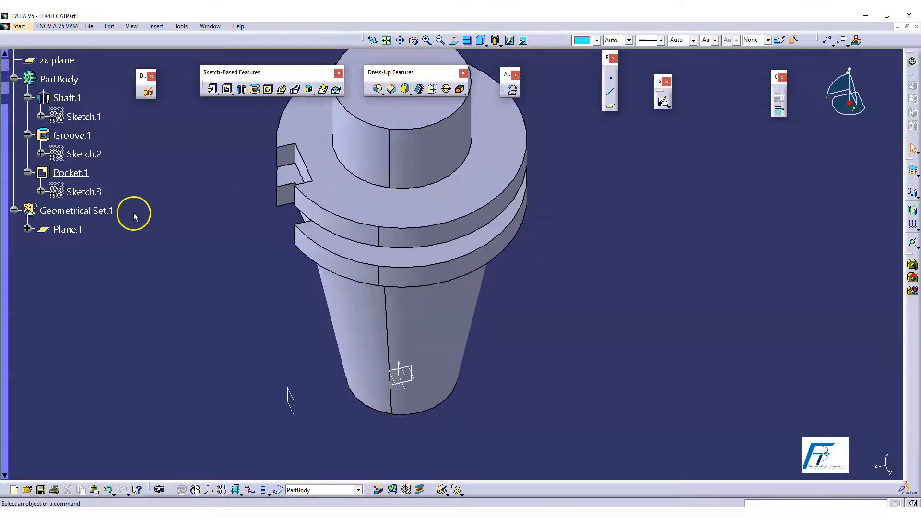
# - Undock the transformation features toolbar and place it floating beside the model
pyautogui.click(99, 181)
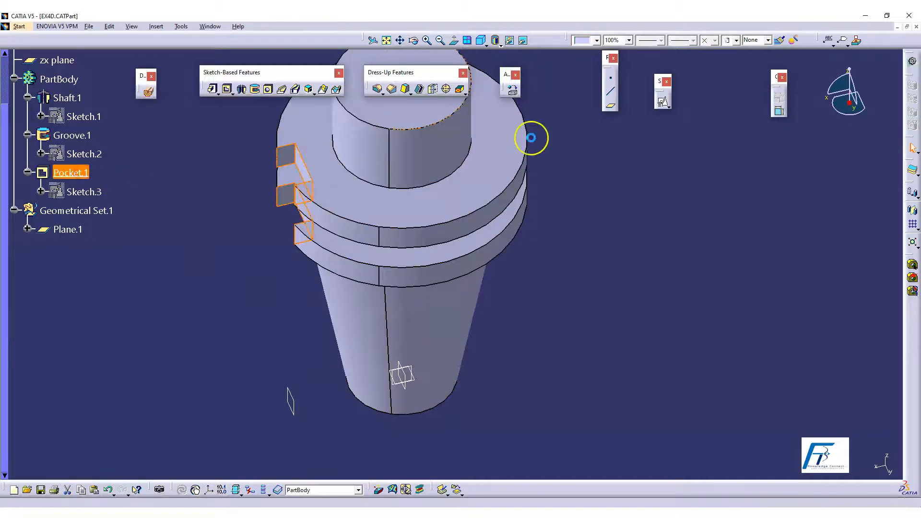
pyautogui.moveTo(909, 182)
pyautogui.mouseDown()
pyautogui.moveTo(638, 181)
pyautogui.moveTo(600, 156)
pyautogui.moveTo(624, 169)
pyautogui.mouseUp()
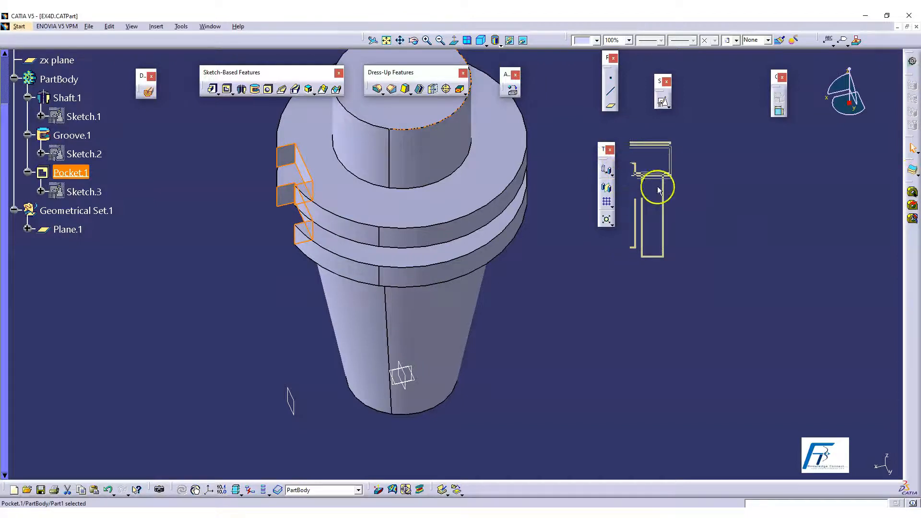
pyautogui.click(733, 225)
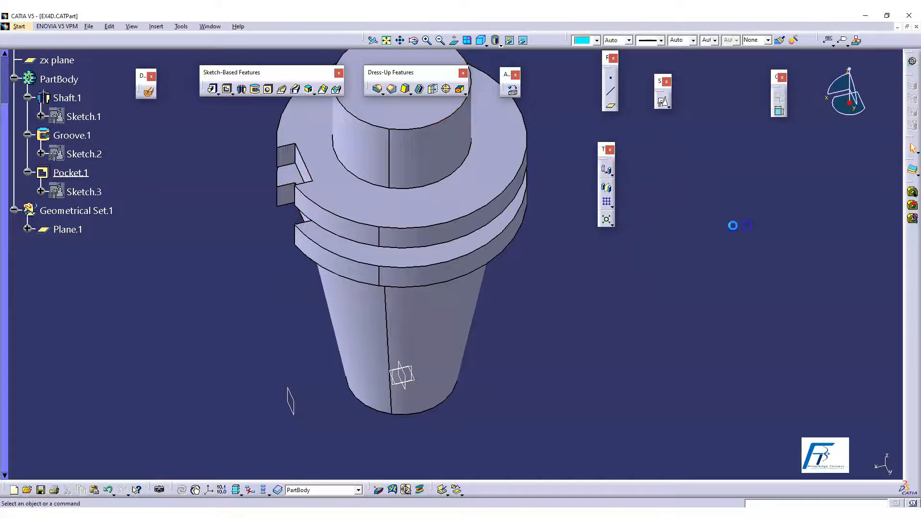
# - Mirror Pocket.1 about the yz plane to cut a matching notch on the opposite side of the collars
pyautogui.click(608, 191)
pyautogui.click(77, 173)
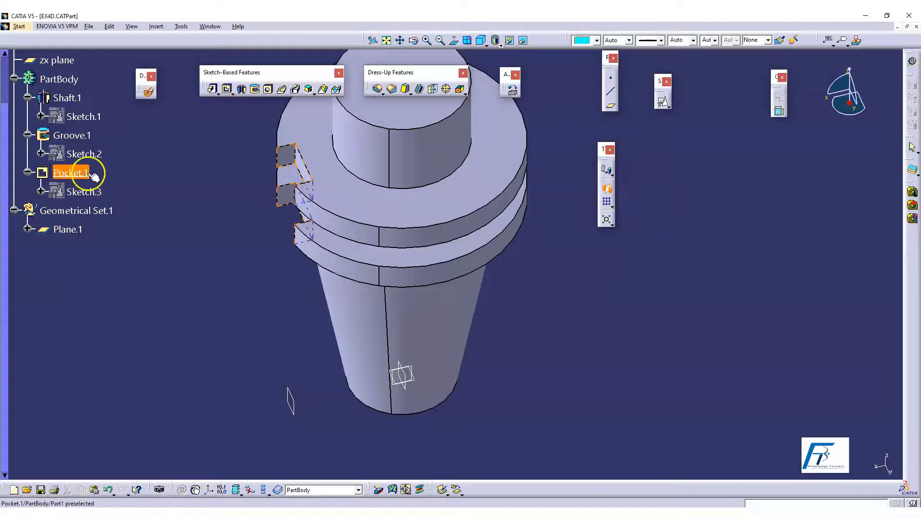
pyautogui.click(401, 375)
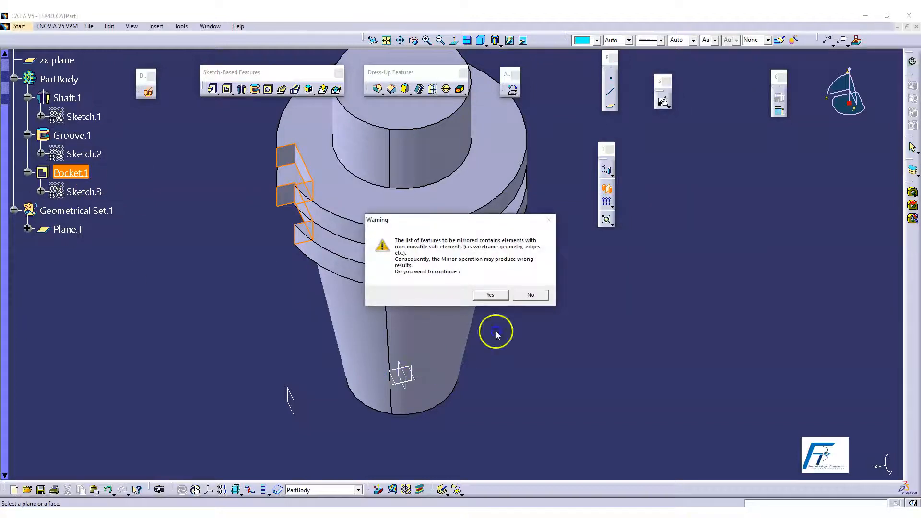
pyautogui.click(491, 295)
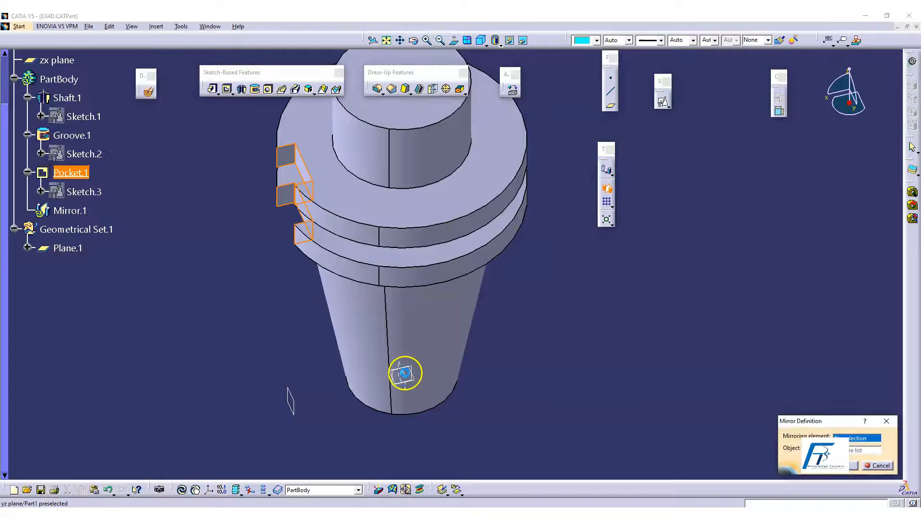
pyautogui.click(825, 441)
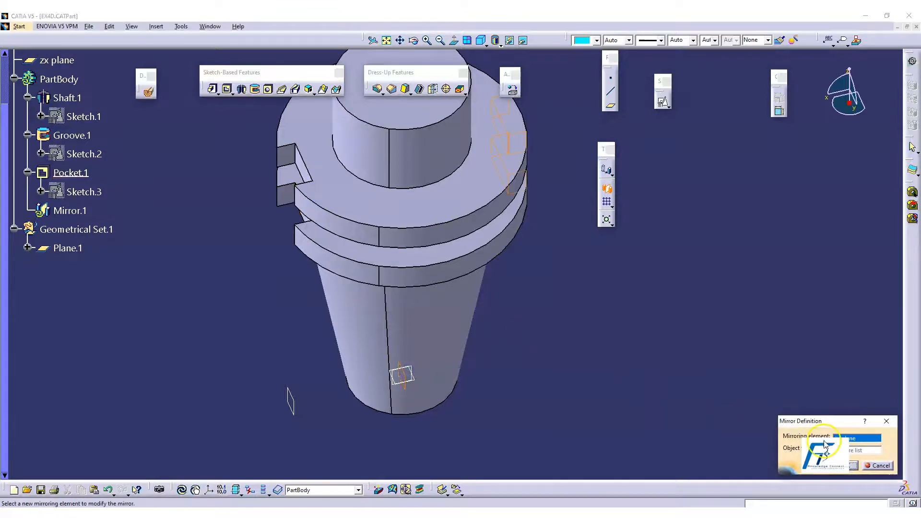
pyautogui.click(837, 466)
pyautogui.moveTo(592, 333); pyautogui.dragTo(430, 305, button='middle')
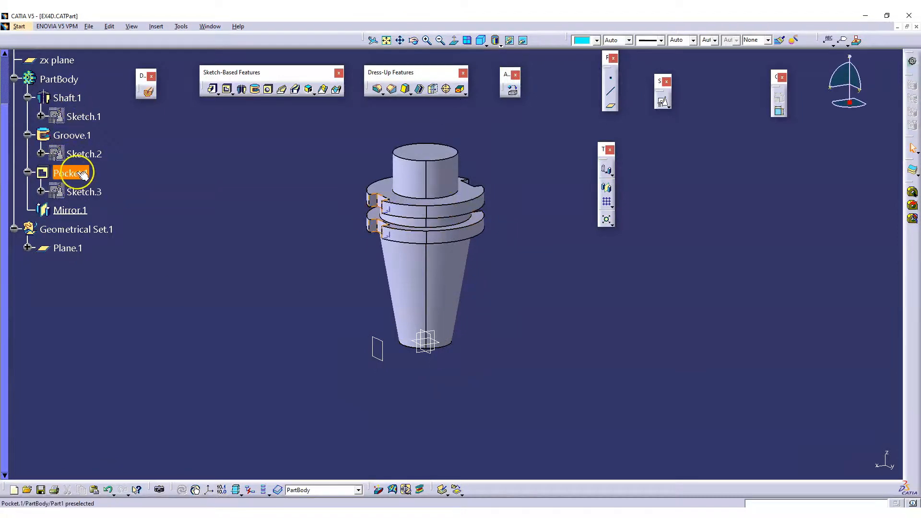
pyautogui.click(274, 330)
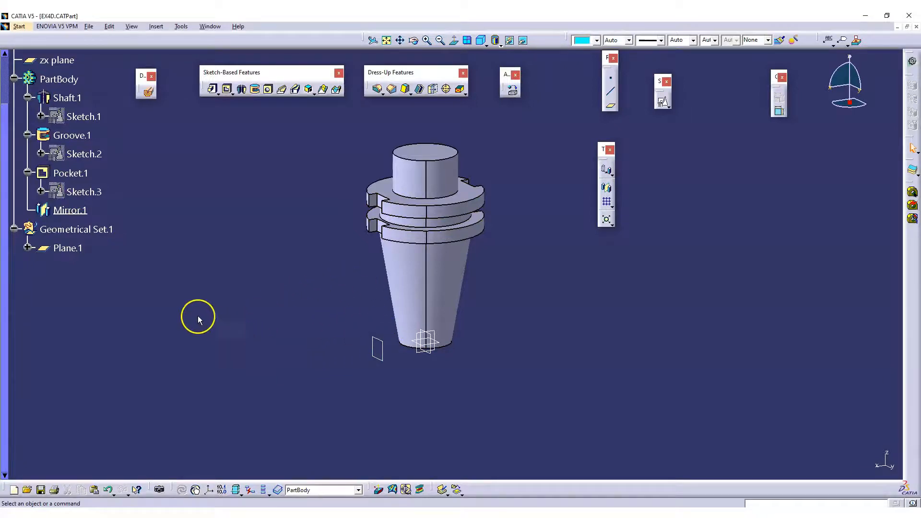
# - Set the offset of Plane.1 from the yz plane to 46 mm
pyautogui.doubleClick(72, 250)
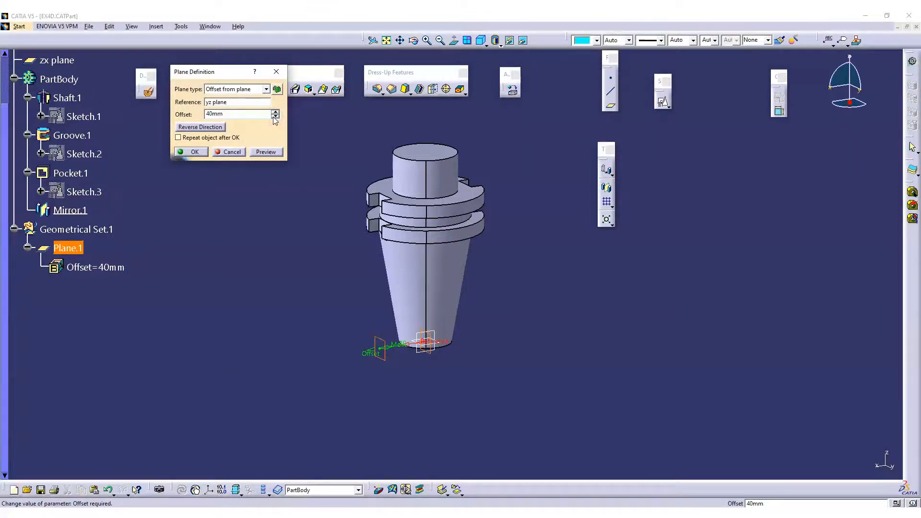
pyautogui.click(275, 111)
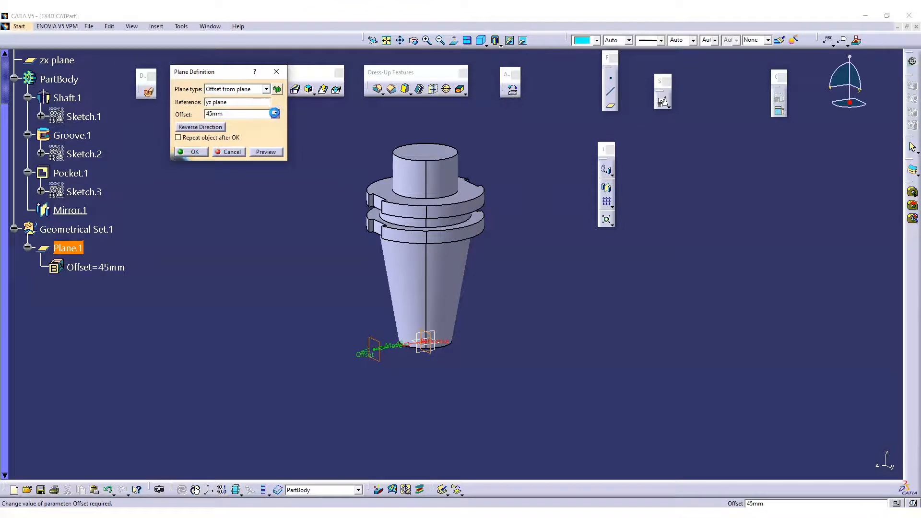
pyautogui.click(275, 111)
pyautogui.moveTo(333, 258); pyautogui.dragTo(247, 177, button='middle')
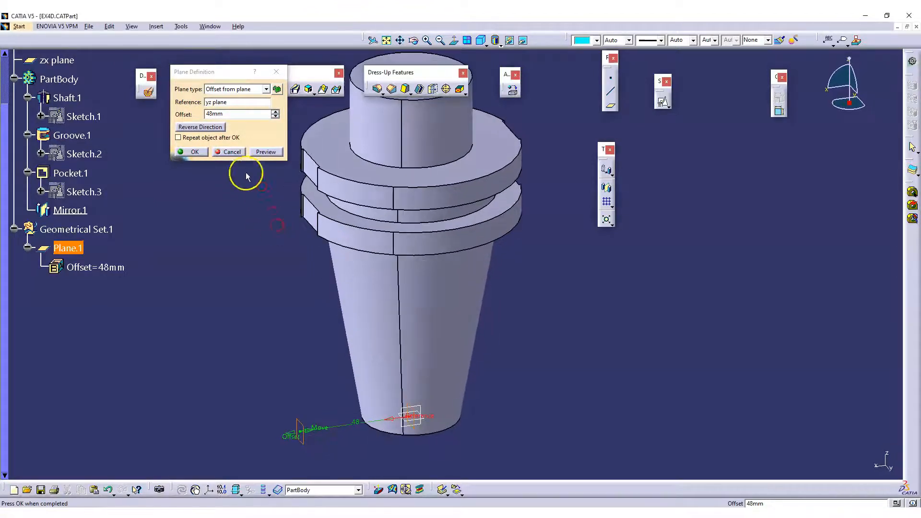
pyautogui.click(274, 118)
pyautogui.click(274, 117)
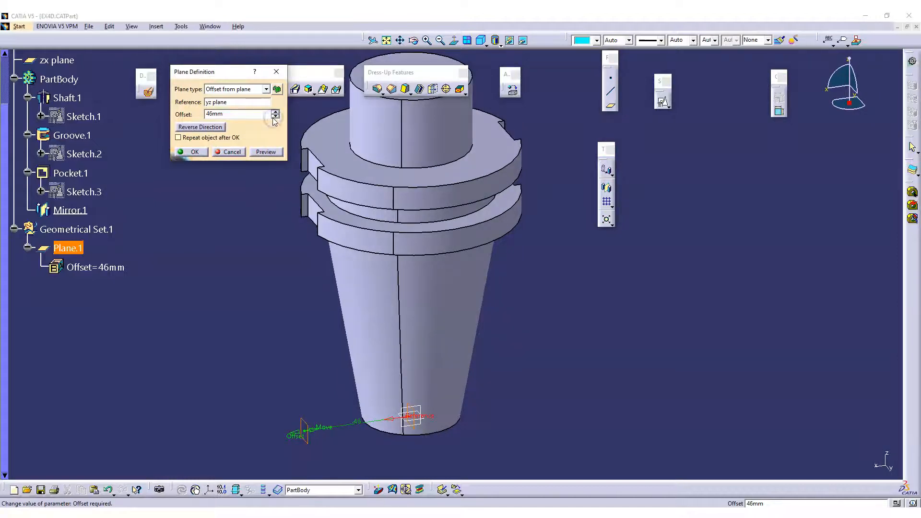
pyautogui.click(191, 152)
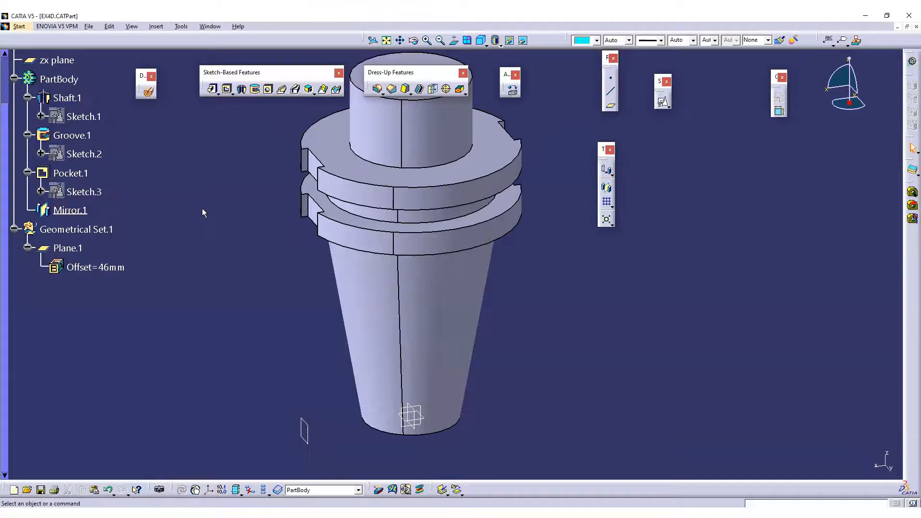
pyautogui.moveTo(248, 259); pyautogui.dragTo(228, 181, button='middle')
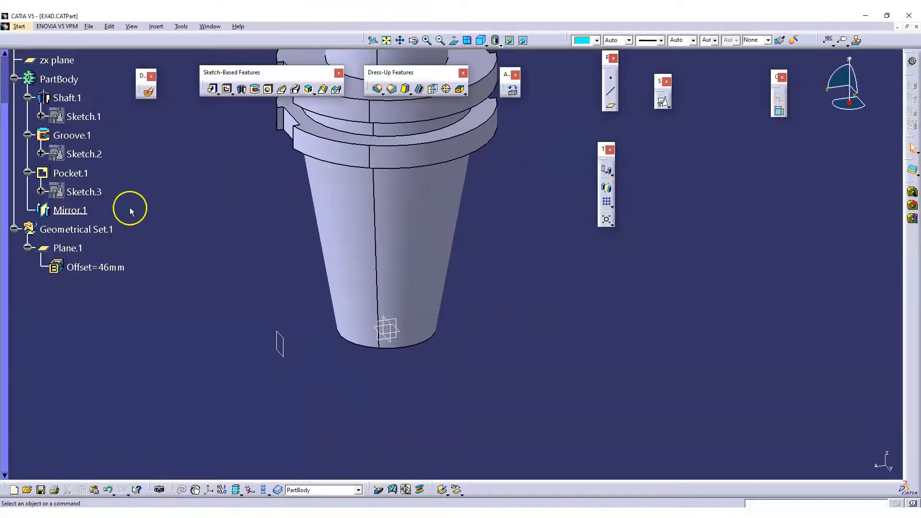
pyautogui.click(77, 210)
pyautogui.click(178, 190)
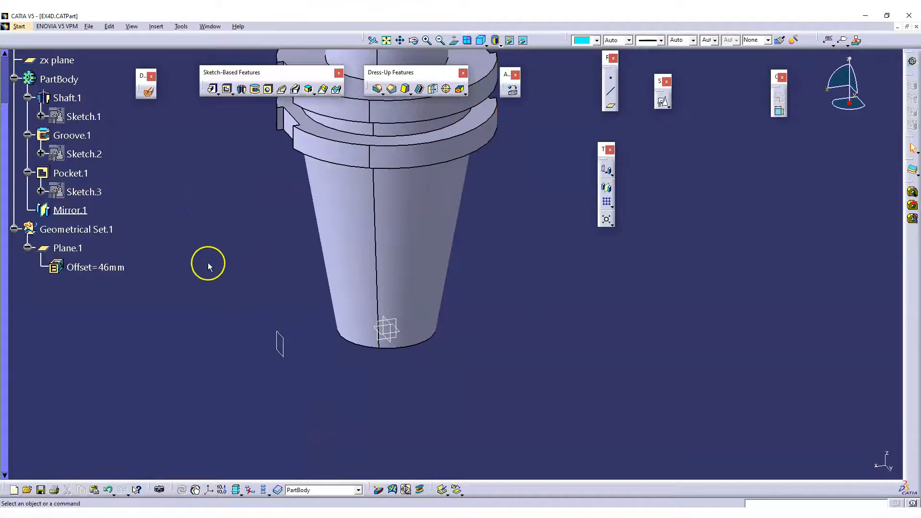
# - Open the drawing piesa_01_a.CATDrawing
pyautogui.click(22, 486)
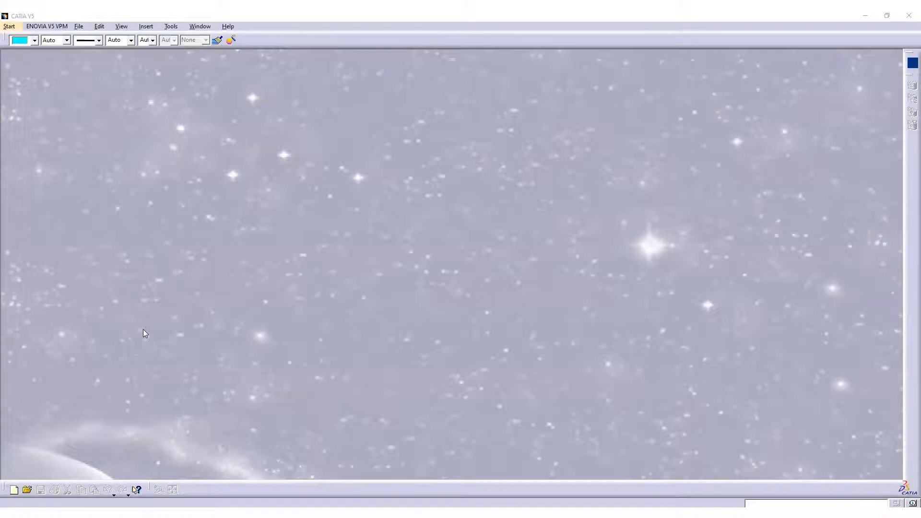
pyautogui.click(130, 82)
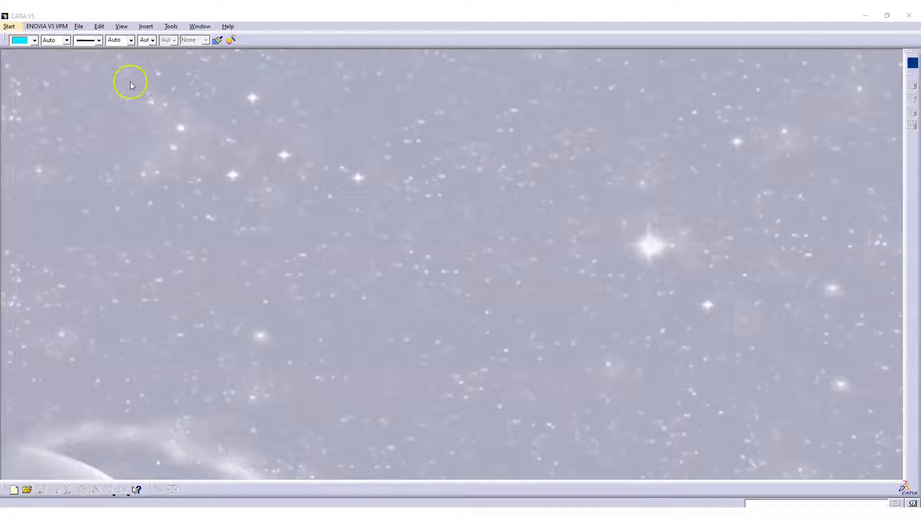
pyautogui.click(79, 26)
pyautogui.click(122, 227)
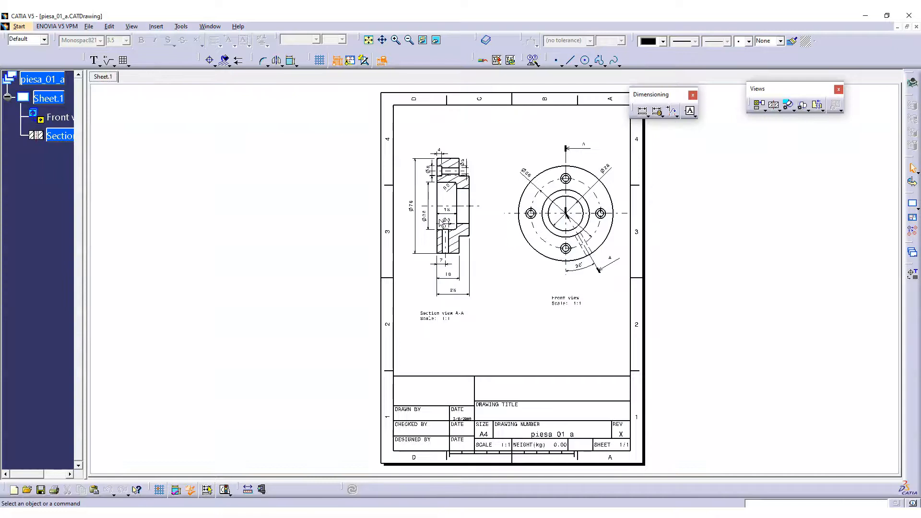
# - Examine the dimensions and cutting line in the flange's front view and Section view A-A
pyautogui.click(496, 323)
pyautogui.moveTo(498, 308)
pyautogui.mouseDown(button='middle')
pyautogui.moveTo(496, 323)
pyautogui.moveTo(488, 253)
pyautogui.moveTo(471, 412)
pyautogui.mouseUp(button='middle')
pyautogui.click(485, 333)
pyautogui.moveTo(485, 333)
pyautogui.mouseDown(button='middle')
pyautogui.moveTo(495, 368)
pyautogui.moveTo(471, 323)
pyautogui.moveTo(427, 320)
pyautogui.mouseUp(button='middle')
pyautogui.click(427, 320)
pyautogui.moveTo(427, 321); pyautogui.dragTo(427, 329, button='middle')
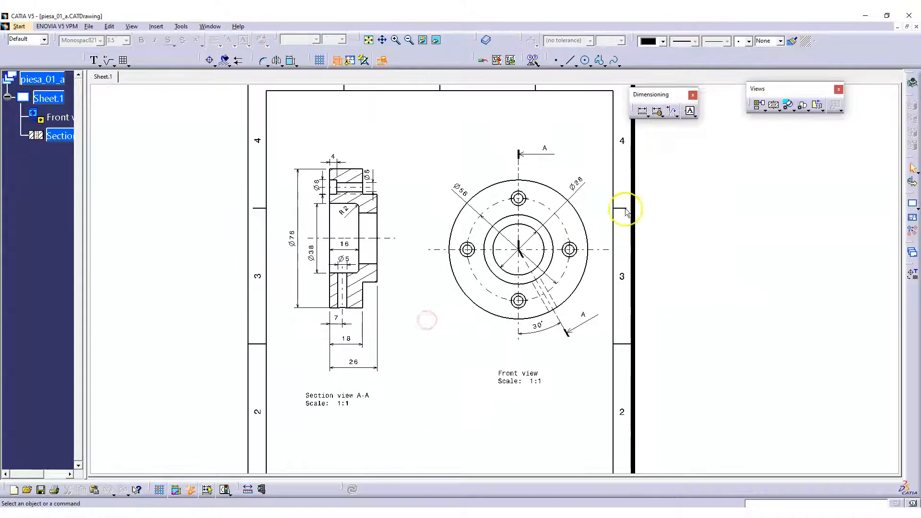
pyautogui.click(607, 314)
pyautogui.moveTo(608, 313); pyautogui.dragTo(611, 314, button='middle')
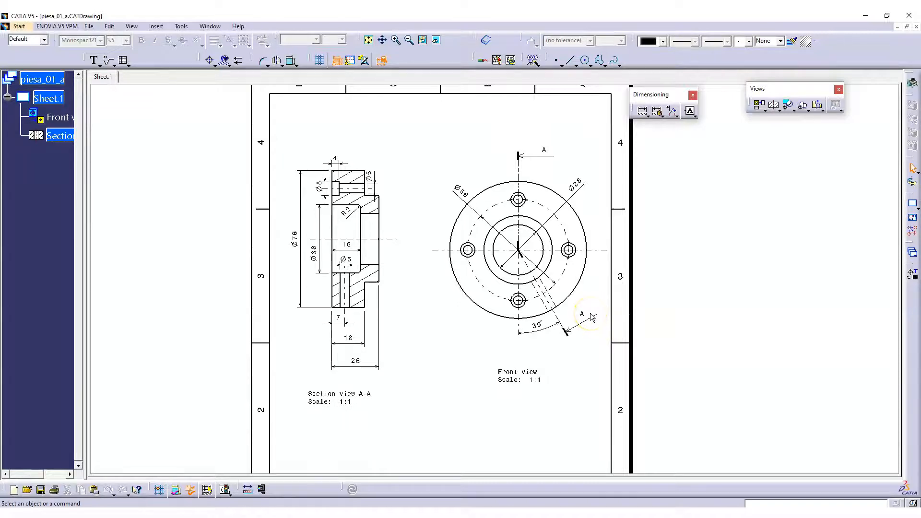
pyautogui.moveTo(543, 267)
pyautogui.mouseDown(button='middle')
pyautogui.moveTo(466, 268)
pyautogui.moveTo(479, 263)
pyautogui.mouseUp(button='middle')
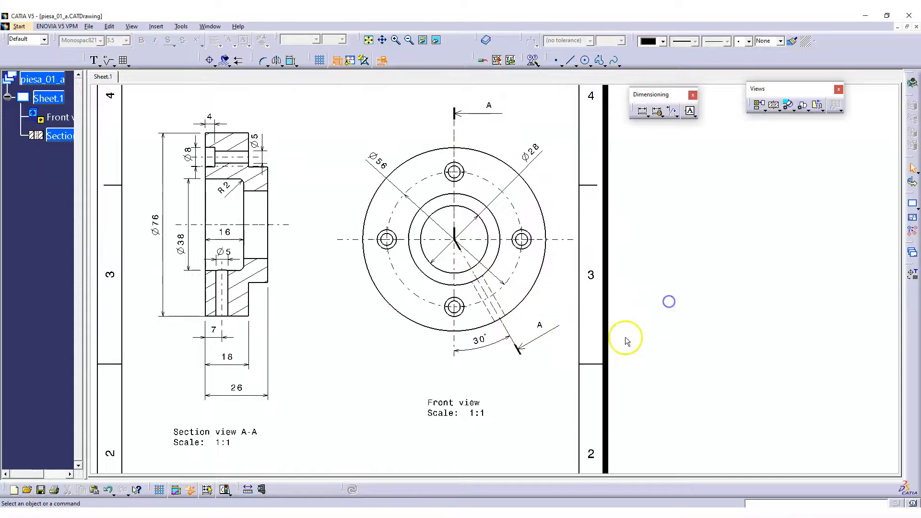
pyautogui.moveTo(516, 380); pyautogui.dragTo(521, 378, button='middle')
pyautogui.moveTo(422, 316); pyautogui.dragTo(470, 307, button='middle')
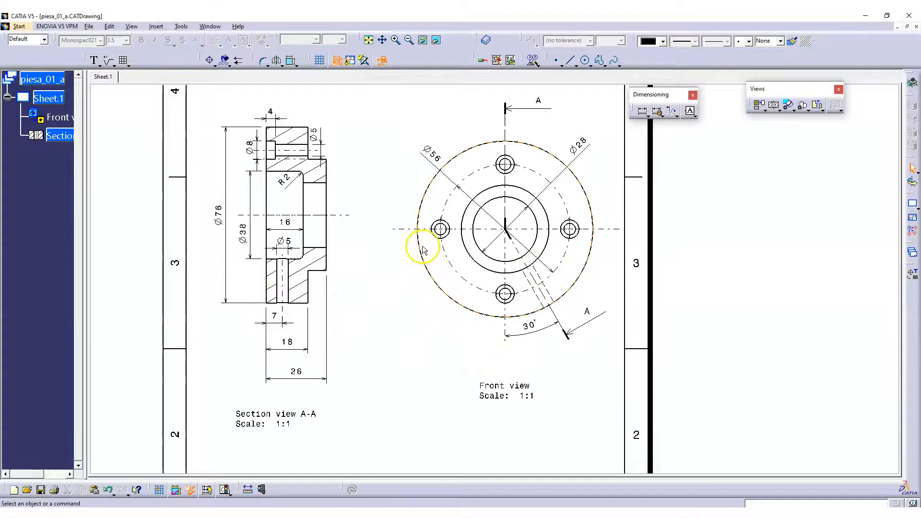
pyautogui.moveTo(411, 240)
pyautogui.mouseDown(button='middle')
pyautogui.moveTo(409, 226)
pyautogui.moveTo(409, 243)
pyautogui.mouseUp(button='middle')
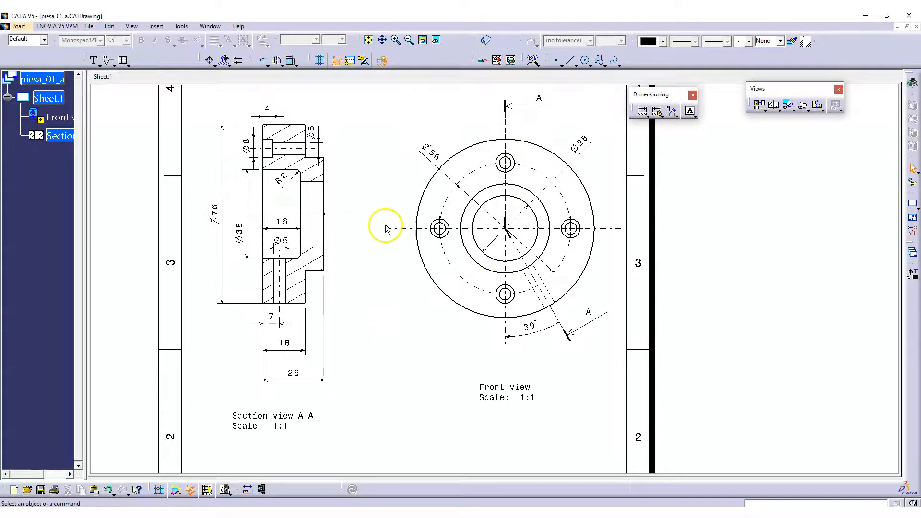
# - Set the hatching pitch of Section view A-A to 2 mm
pyautogui.rightClick(315, 264)
pyautogui.click(347, 319)
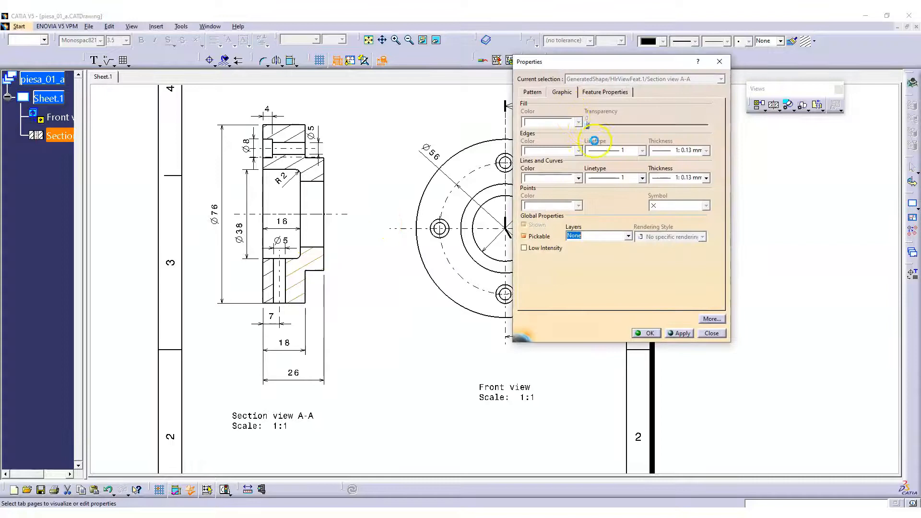
pyautogui.click(595, 92)
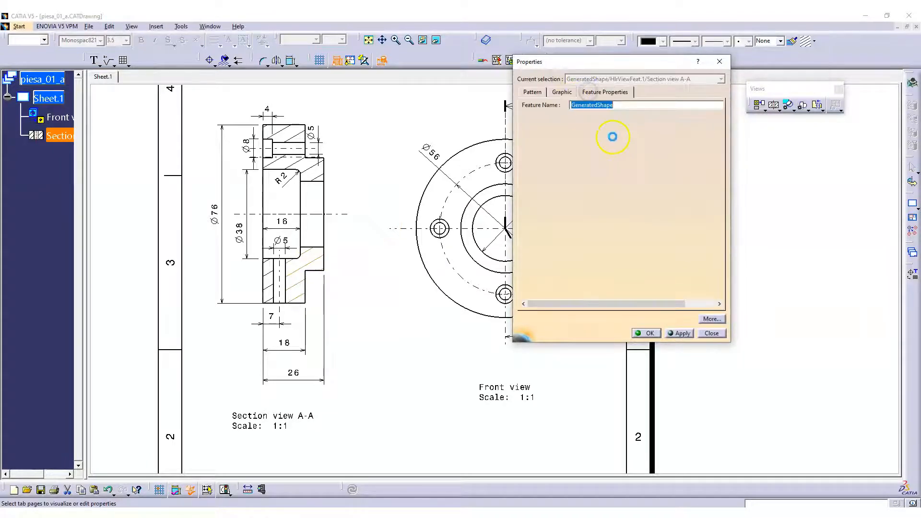
pyautogui.click(528, 91)
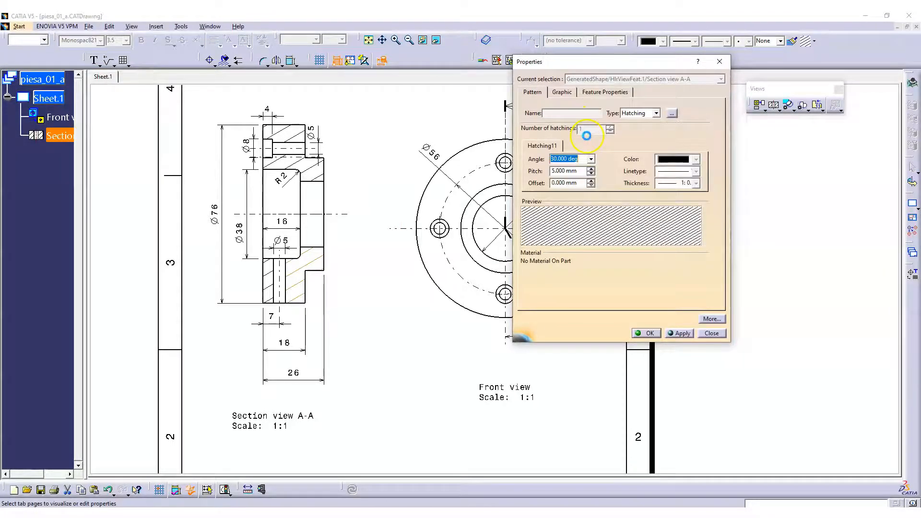
pyautogui.press('Tab')
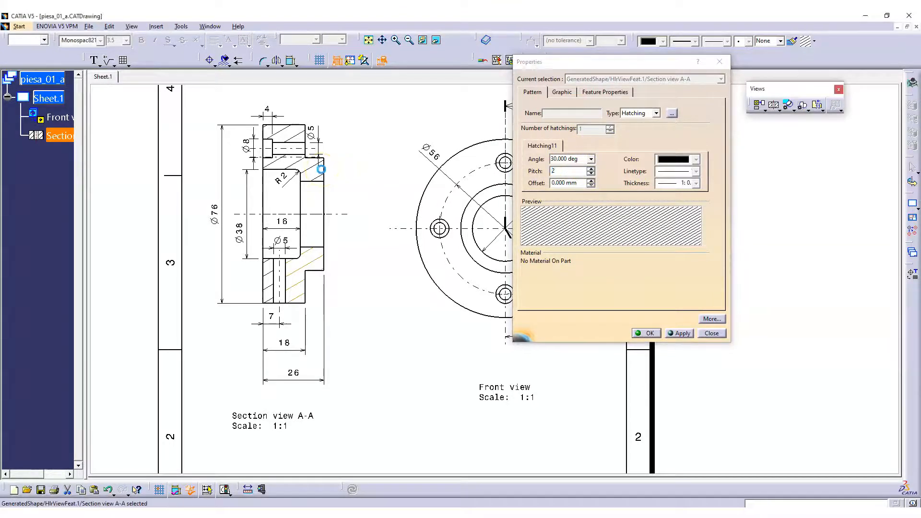
pyautogui.press('Return')
# - Examine the hatched section's dimensions, the radial hole and its 30° position, and the bolt-hole circle across both flange views
pyautogui.moveTo(354, 279)
pyautogui.mouseDown(button='middle')
pyautogui.moveTo(345, 274)
pyautogui.moveTo(465, 304)
pyautogui.moveTo(441, 464)
pyautogui.moveTo(444, 392)
pyautogui.moveTo(531, 247)
pyautogui.mouseUp(button='middle')
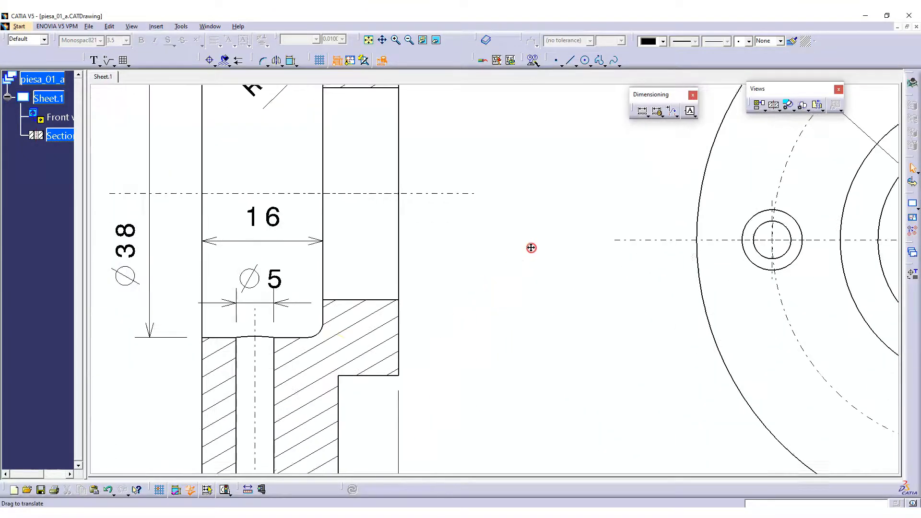
pyautogui.moveTo(422, 321)
pyautogui.mouseDown(button='middle')
pyautogui.moveTo(469, 245)
pyautogui.moveTo(498, 338)
pyautogui.mouseUp(button='middle')
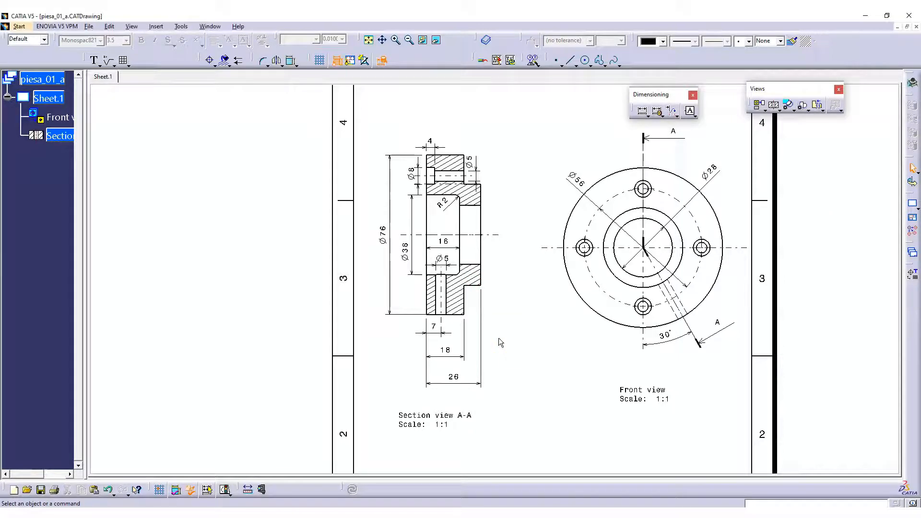
pyautogui.moveTo(527, 267)
pyautogui.mouseDown(button='middle')
pyautogui.moveTo(529, 280)
pyautogui.moveTo(524, 263)
pyautogui.moveTo(395, 257)
pyautogui.mouseUp(button='middle')
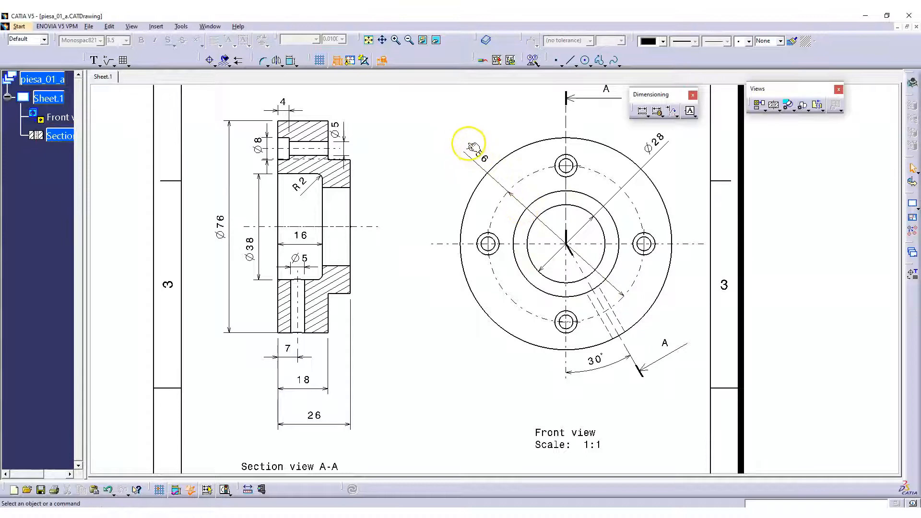
pyautogui.moveTo(575, 358); pyautogui.dragTo(598, 390, button='middle')
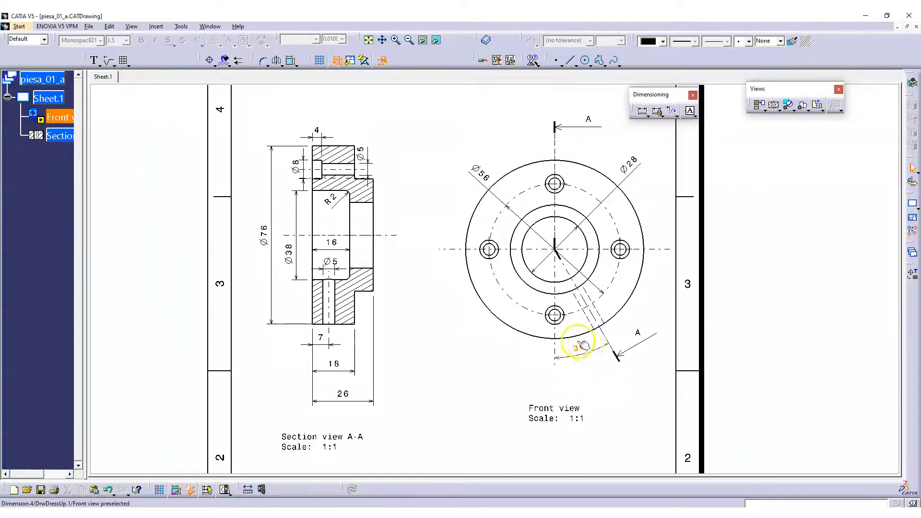
pyautogui.moveTo(368, 357)
pyautogui.mouseDown(button='middle')
pyautogui.moveTo(440, 312)
pyautogui.moveTo(444, 282)
pyautogui.mouseUp(button='middle')
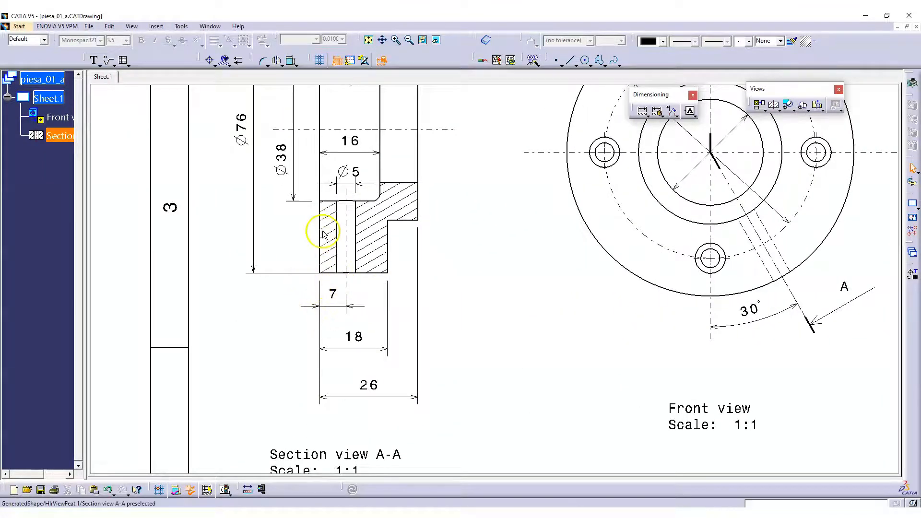
pyautogui.moveTo(369, 230)
pyautogui.mouseDown(button='middle')
pyautogui.moveTo(368, 323)
pyautogui.moveTo(467, 285)
pyautogui.mouseUp(button='middle')
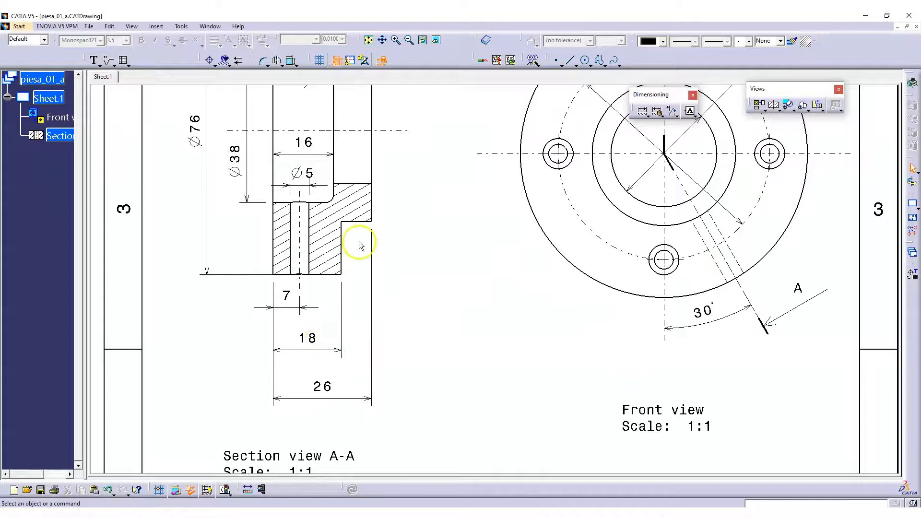
pyautogui.keyDown('ctrl'); pyautogui.moveTo(339, 332); pyautogui.dragTo(341, 336, button='middle'); pyautogui.keyUp('ctrl')
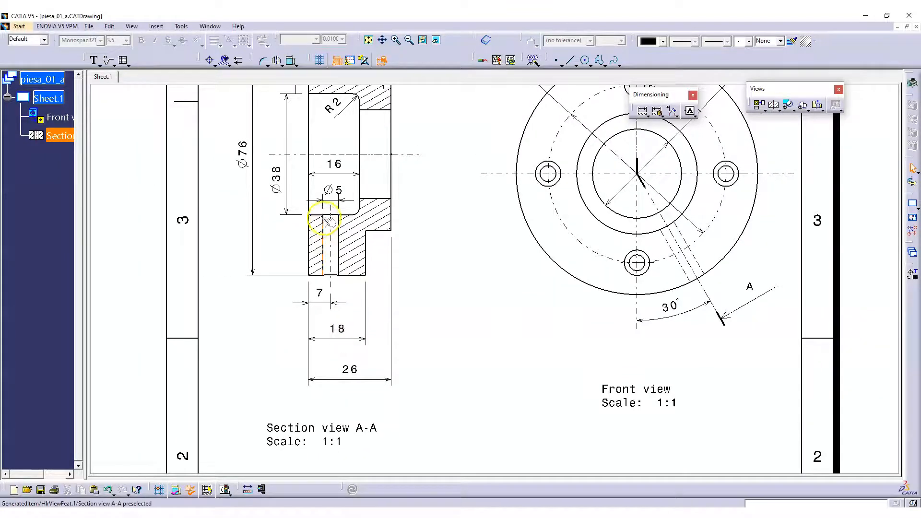
pyautogui.moveTo(370, 199)
pyautogui.keyDown('ctrl'); pyautogui.mouseDown(button='middle')
pyautogui.moveTo(446, 350)
pyautogui.moveTo(456, 295)
pyautogui.moveTo(438, 341)
pyautogui.mouseUp(button='middle'); pyautogui.keyUp('ctrl')
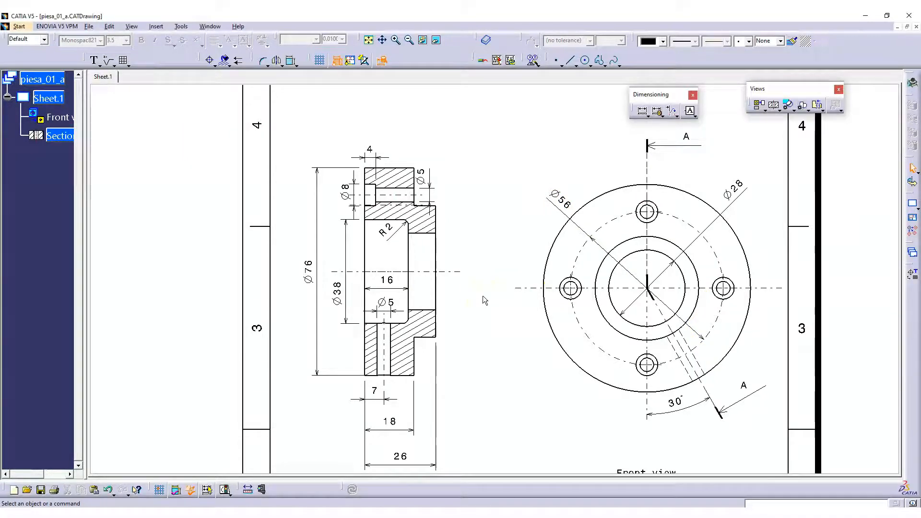
pyautogui.keyDown('ctrl'); pyautogui.moveTo(467, 315); pyautogui.dragTo(448, 273, button='middle'); pyautogui.keyUp('ctrl')
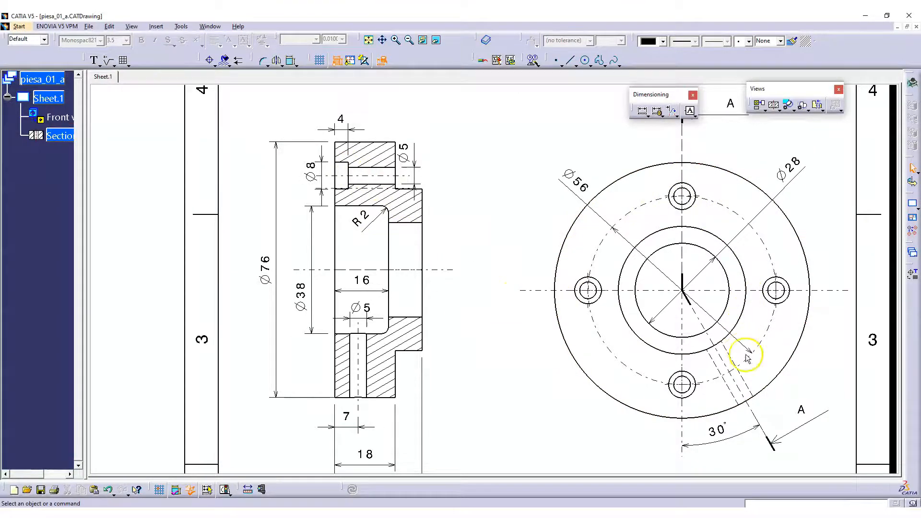
pyautogui.moveTo(691, 318)
pyautogui.mouseDown(button='middle')
pyautogui.moveTo(598, 210)
pyautogui.moveTo(510, 179)
pyautogui.moveTo(370, 240)
pyautogui.mouseUp(button='middle')
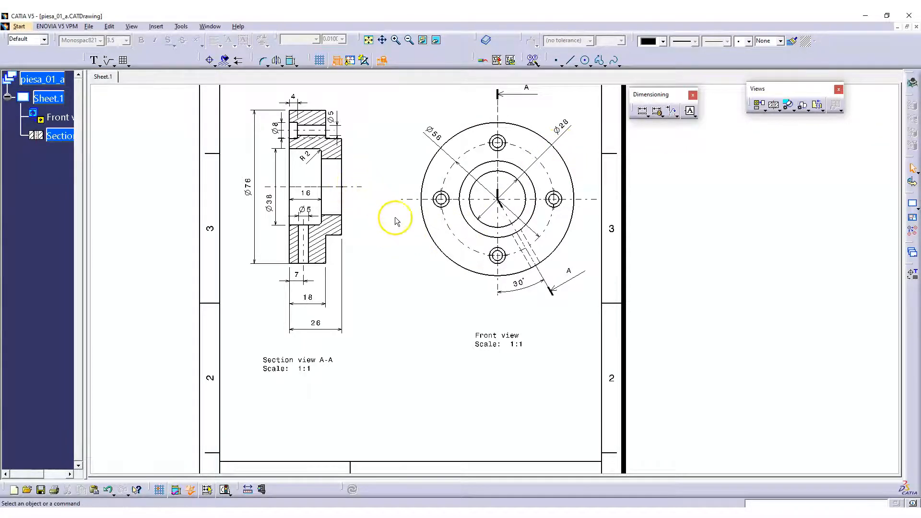
pyautogui.moveTo(383, 298)
pyautogui.mouseDown(button='middle')
pyautogui.moveTo(391, 290)
pyautogui.moveTo(413, 367)
pyautogui.mouseUp(button='middle')
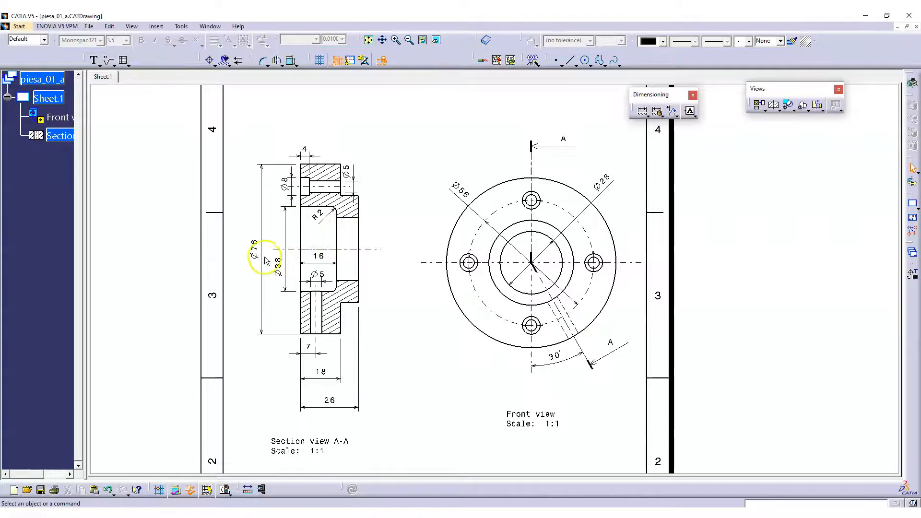
pyautogui.keyDown('ctrl'); pyautogui.moveTo(365, 281); pyautogui.dragTo(362, 252, button='middle'); pyautogui.keyUp('ctrl')
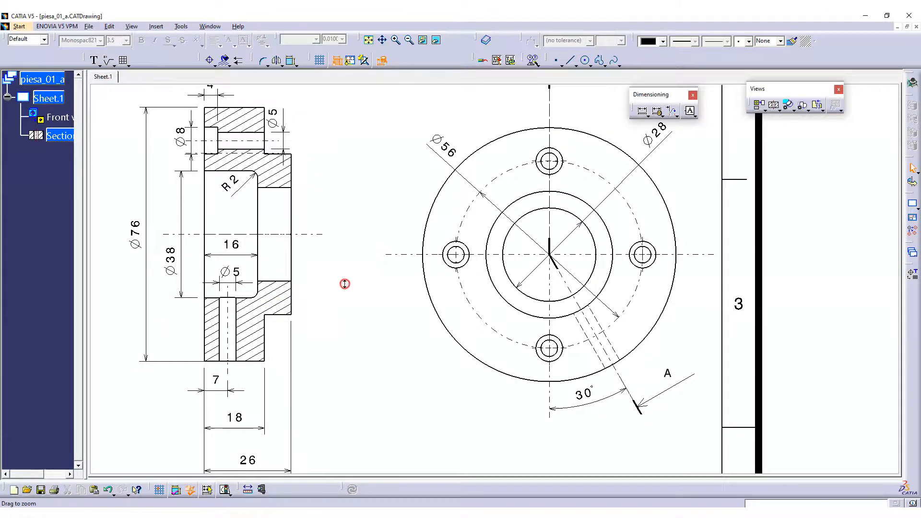
pyautogui.keyDown('ctrl'); pyautogui.moveTo(344, 284); pyautogui.dragTo(364, 315, button='middle'); pyautogui.keyUp('ctrl')
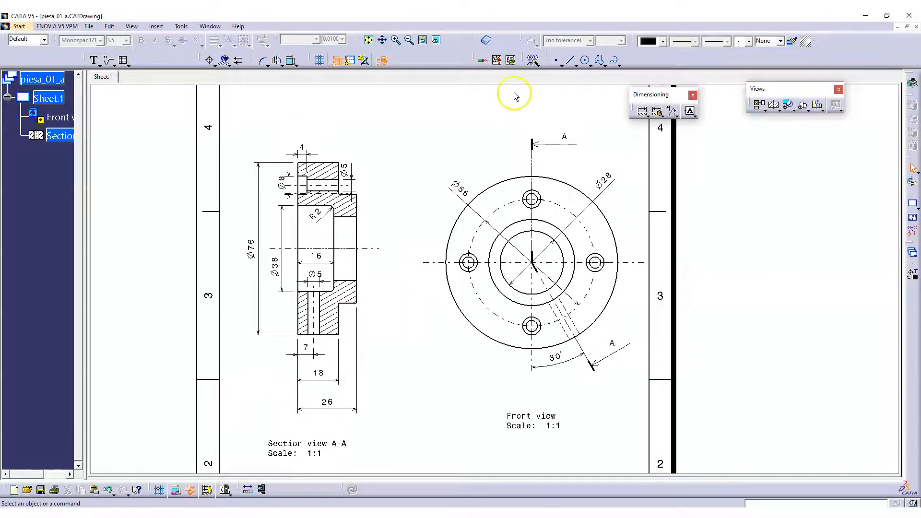
# - Dimension the outer diameter of the smaller collar in Section view A-A
pyautogui.click(641, 112)
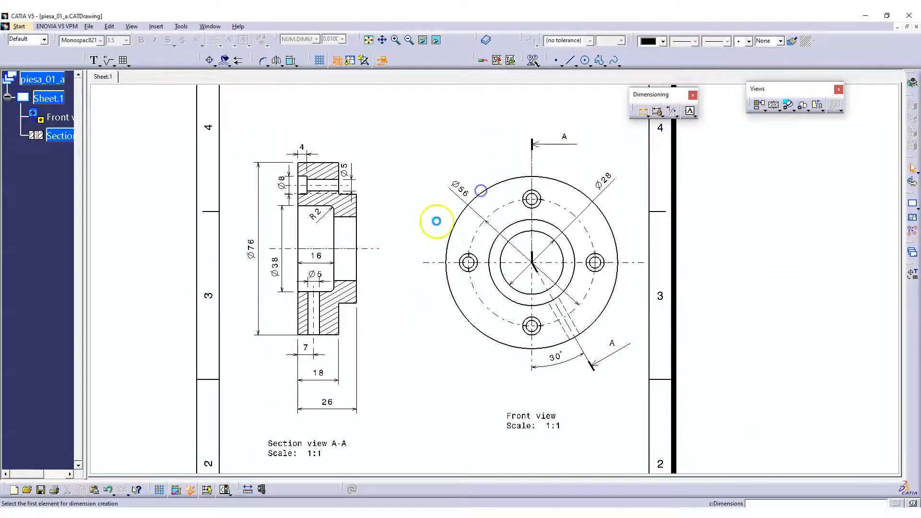
pyautogui.click(351, 304)
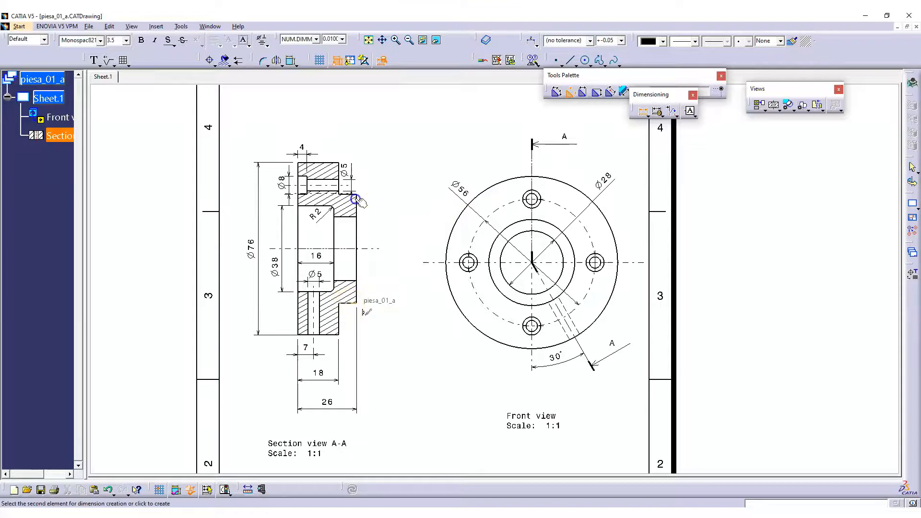
pyautogui.click(363, 311)
pyautogui.click(395, 233)
pyautogui.click(411, 332)
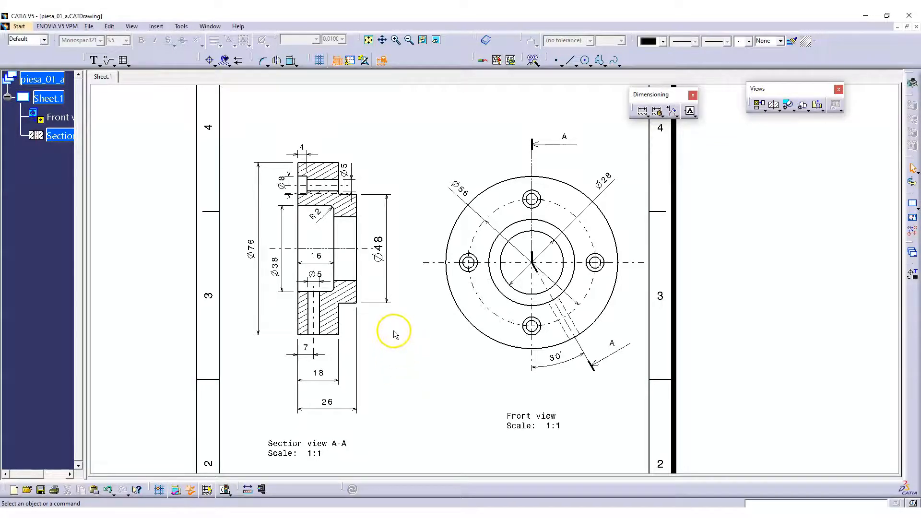
# - Compare the through-bore edge in Section view A-A with the bore diameter dimension in the front view
pyautogui.click(348, 280)
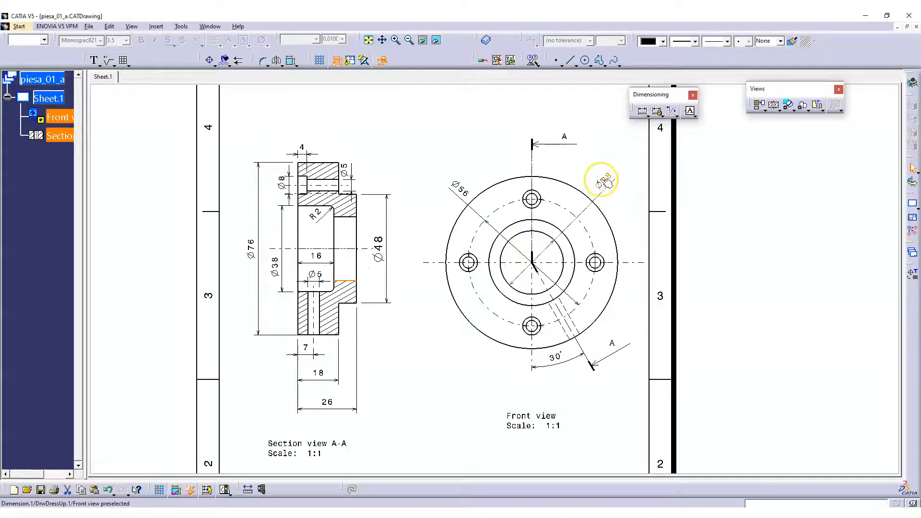
pyautogui.moveTo(456, 332)
pyautogui.mouseDown(button='middle')
pyautogui.moveTo(469, 371)
pyautogui.moveTo(405, 343)
pyautogui.moveTo(405, 354)
pyautogui.mouseUp(button='middle')
pyautogui.moveTo(437, 400); pyautogui.dragTo(332, 288, button='middle')
pyautogui.moveTo(239, 167)
pyautogui.mouseDown(button='middle')
pyautogui.moveTo(285, 180)
pyautogui.moveTo(330, 296)
pyautogui.moveTo(404, 241)
pyautogui.mouseUp(button='middle')
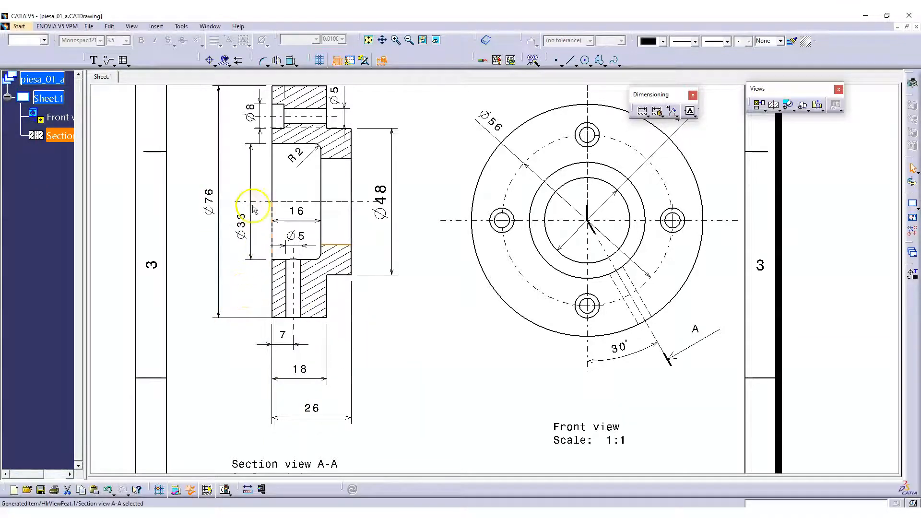
pyautogui.moveTo(398, 299); pyautogui.dragTo(409, 360, button='middle')
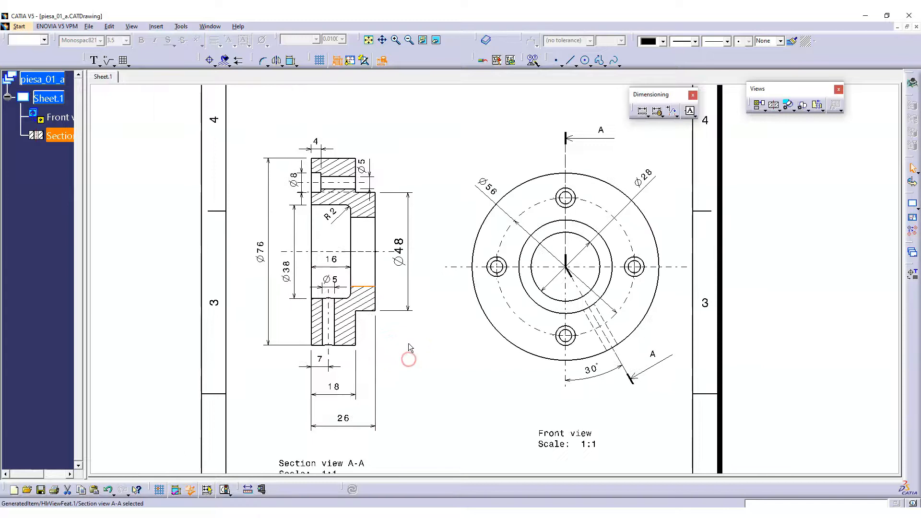
# - Create a new Part document for modelling the flange
pyautogui.click(87, 27)
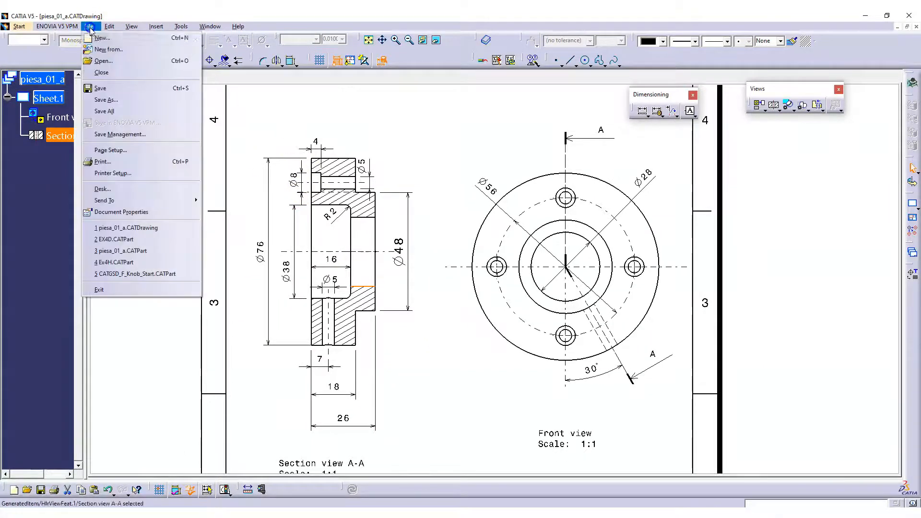
pyautogui.click(98, 33)
pyautogui.scroll(-5, 445, 210)
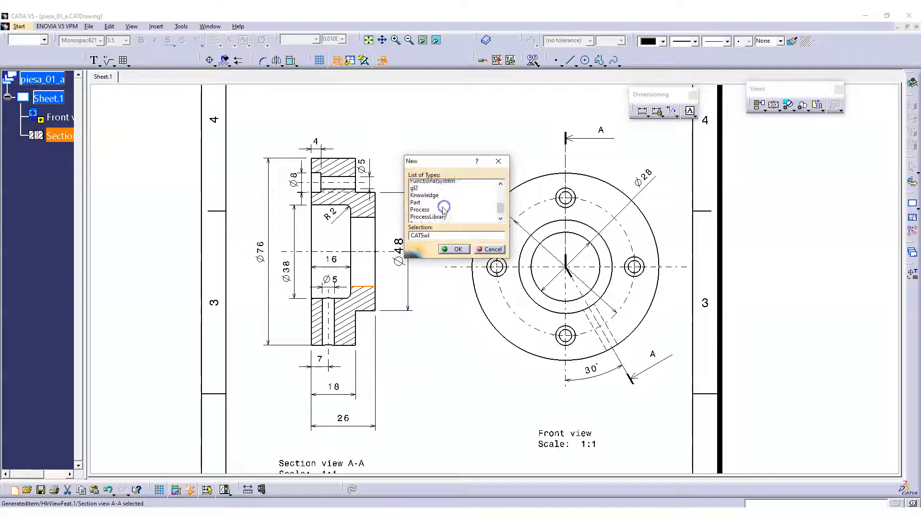
pyautogui.click(422, 184)
pyautogui.click(456, 250)
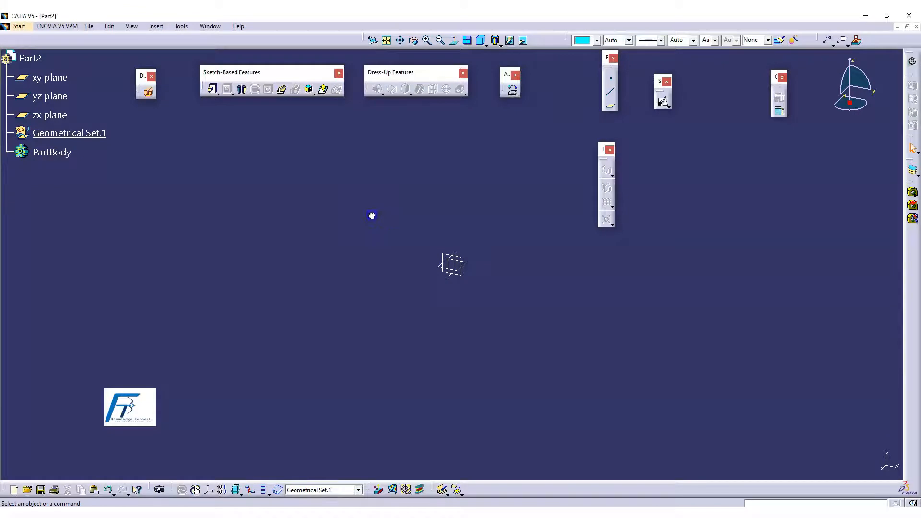
pyautogui.click(464, 275)
pyautogui.click(662, 103)
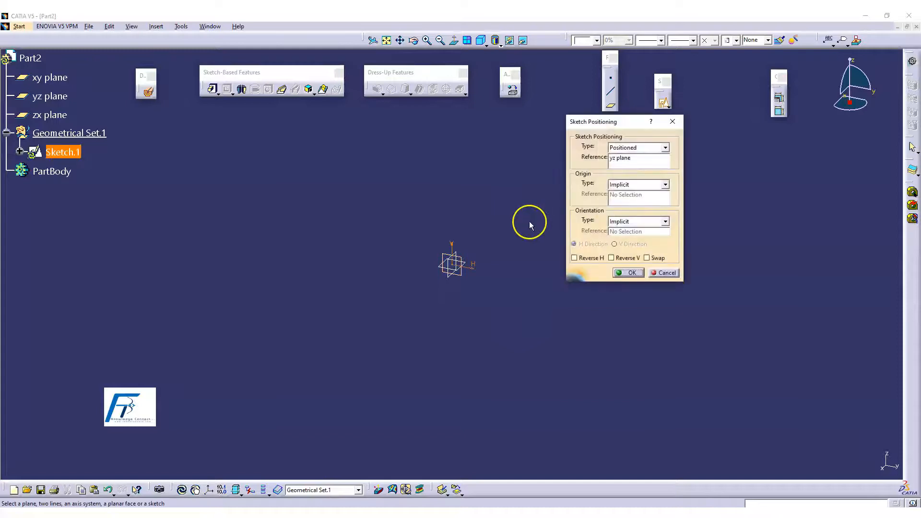
pyautogui.click(651, 273)
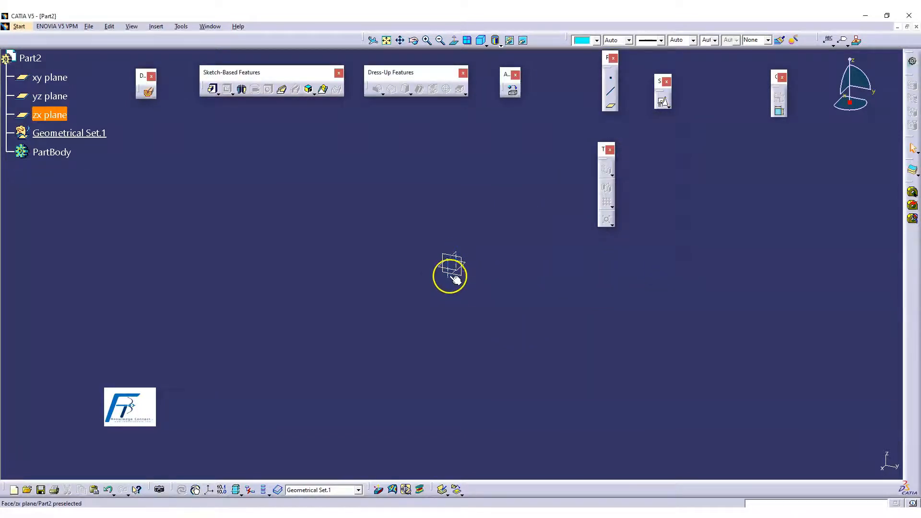
# - Create a positioned sketch on the zx plane with implicit origin and orientation
pyautogui.click(482, 41)
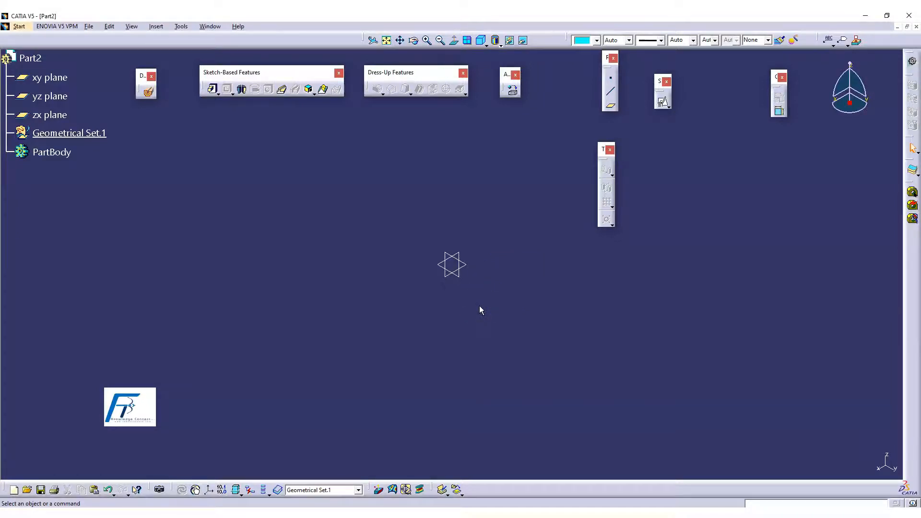
pyautogui.click(662, 101)
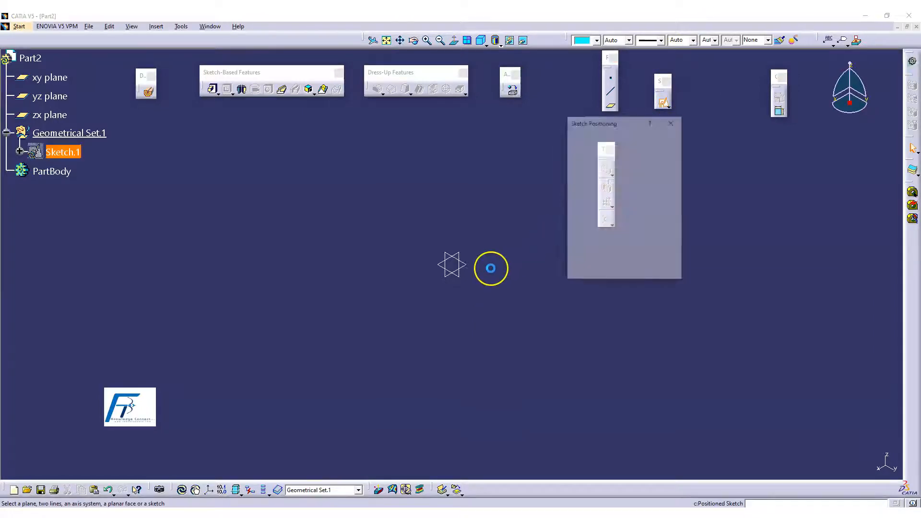
pyautogui.click(448, 277)
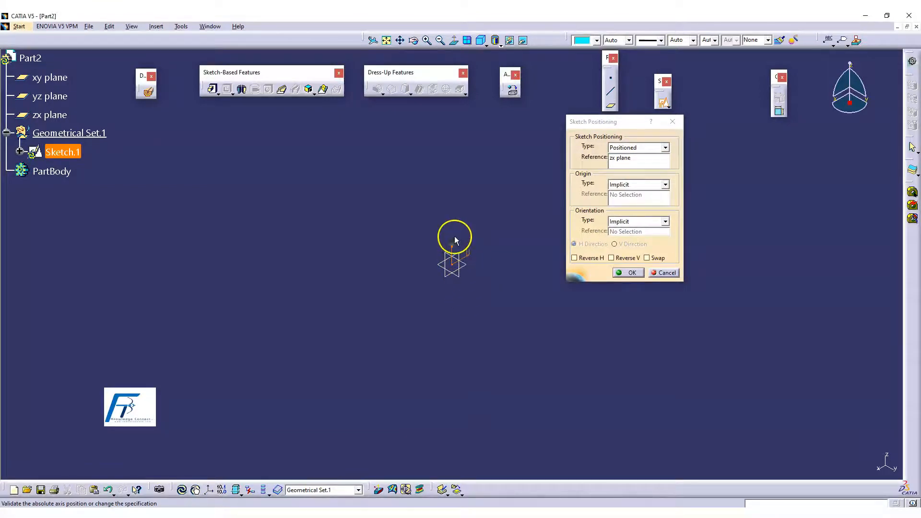
pyautogui.click(632, 278)
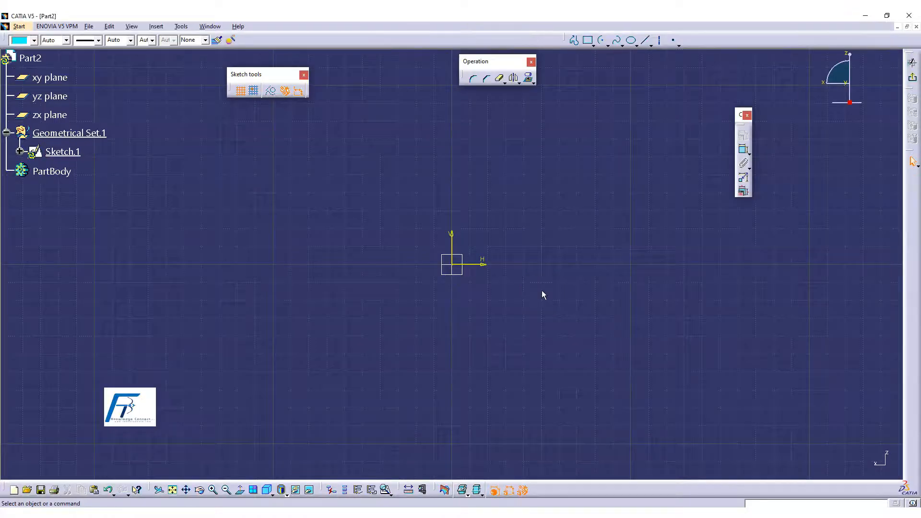
# - Draw a revolution axis along the sketch's H axis, from about H -85.5 mm to well past the origin on the positive side
pyautogui.moveTo(542, 295)
pyautogui.mouseDown(button='middle')
pyautogui.moveTo(446, 257)
pyautogui.moveTo(430, 224)
pyautogui.moveTo(472, 234)
pyautogui.mouseUp(button='middle')
pyautogui.moveTo(471, 204); pyautogui.dragTo(514, 220, button='middle')
pyautogui.moveTo(489, 249); pyautogui.dragTo(493, 173, button='middle')
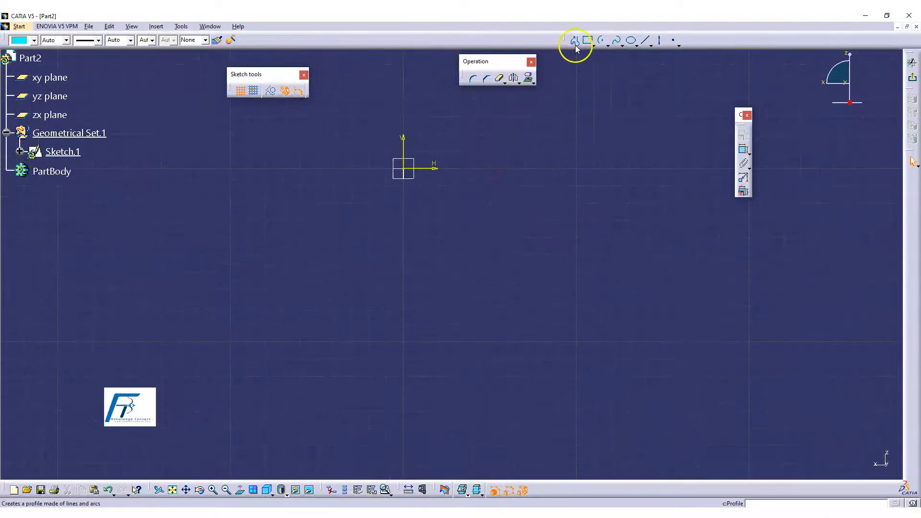
pyautogui.moveTo(582, 110); pyautogui.dragTo(580, 188, button='middle')
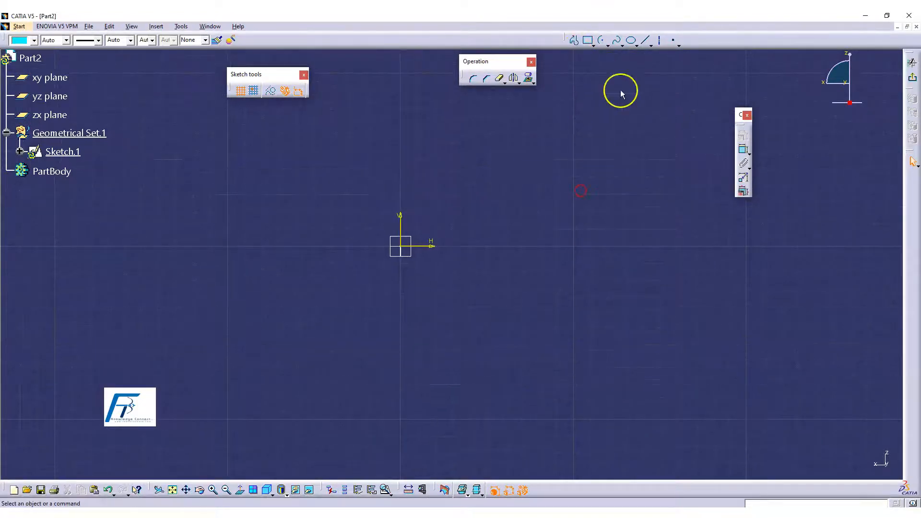
pyautogui.click(662, 40)
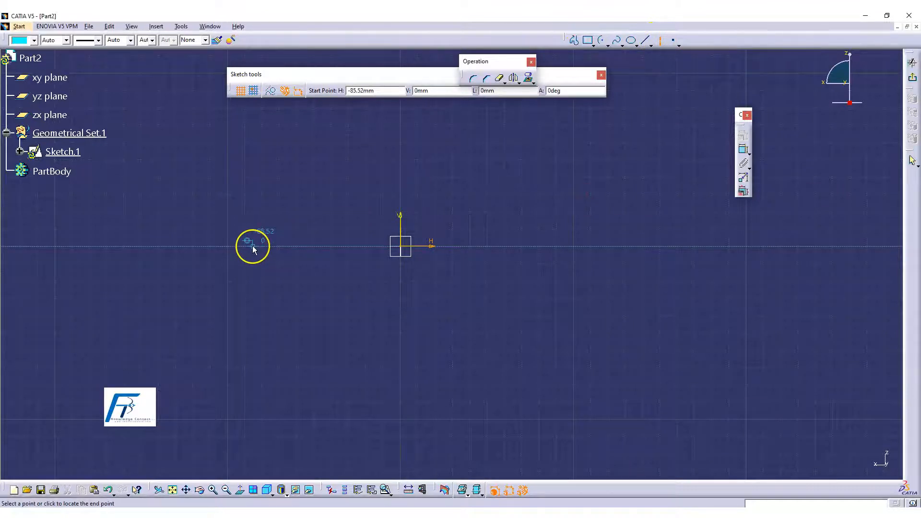
pyautogui.click(645, 247)
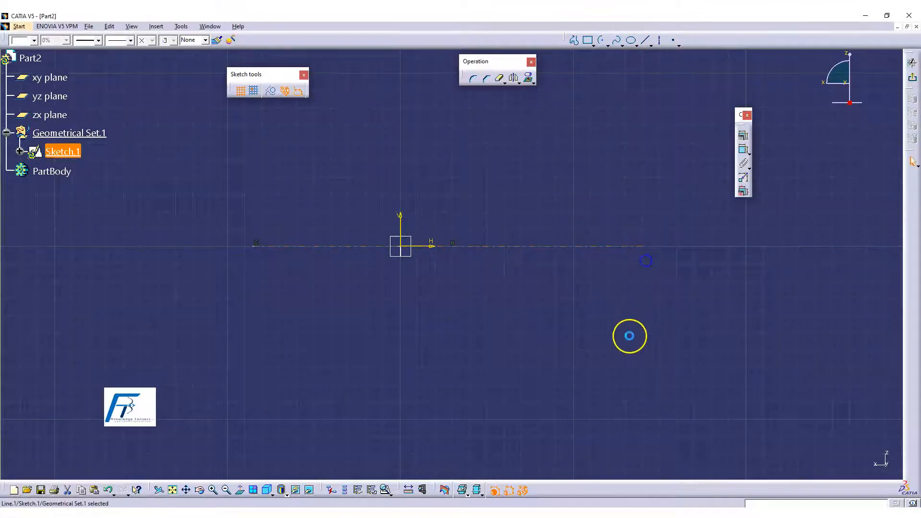
# - Check the flange cross-section in Section view A-A of the piesa_01_a drawing, and return to Part2
pyautogui.click(210, 26)
pyautogui.click(223, 89)
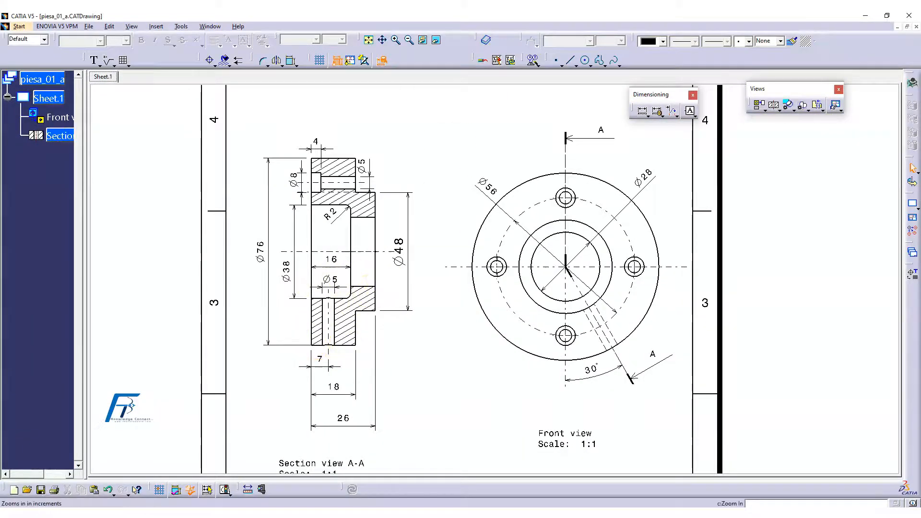
pyautogui.click(214, 29)
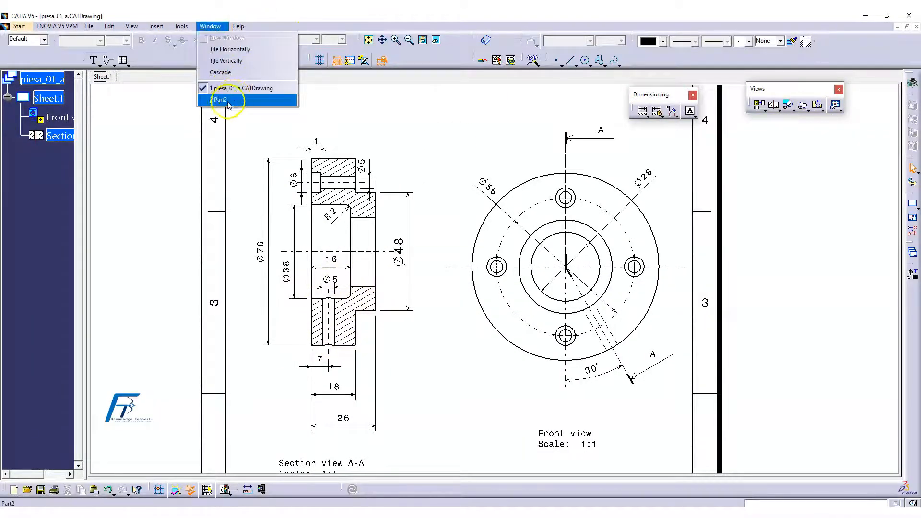
pyautogui.click(228, 102)
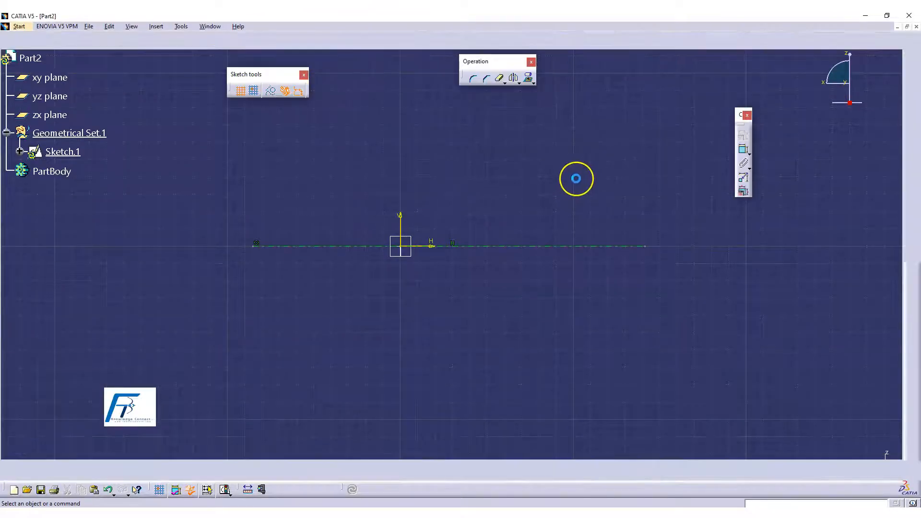
# - Start a profile below the origin with a vertical line on the V axis, from about V -61.2 mm up to about -37.6 mm
pyautogui.click(574, 39)
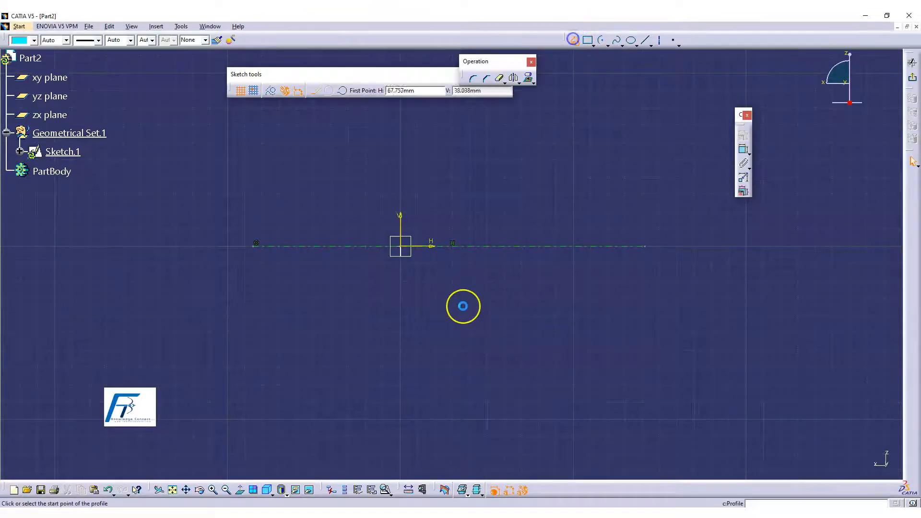
pyautogui.moveTo(451, 307); pyautogui.dragTo(436, 273, button='middle')
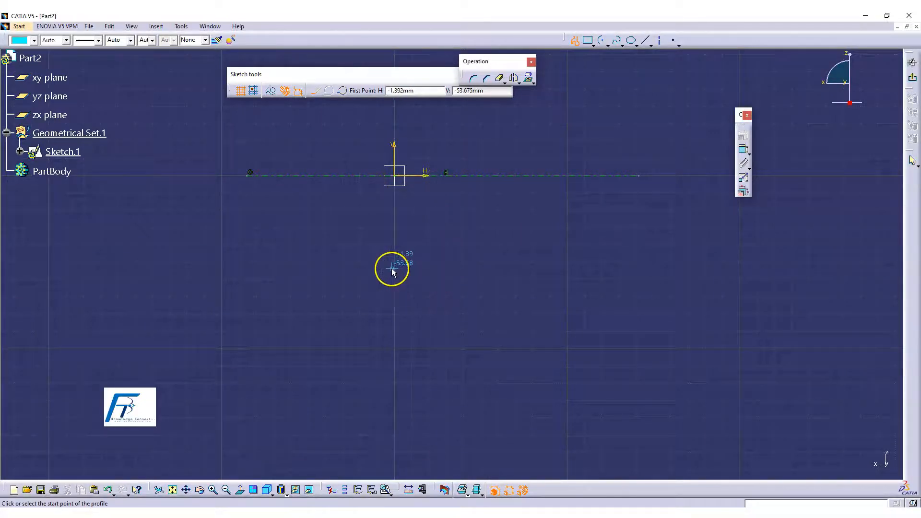
pyautogui.click(396, 284)
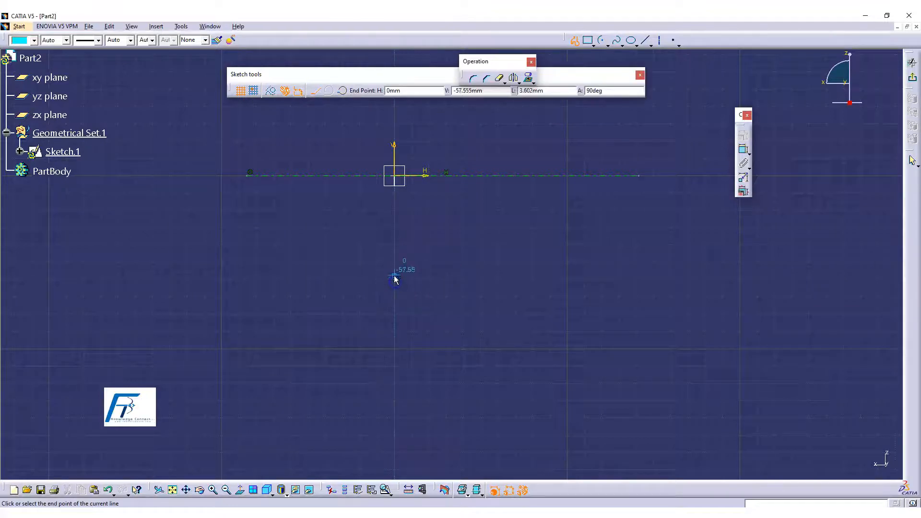
pyautogui.click(395, 241)
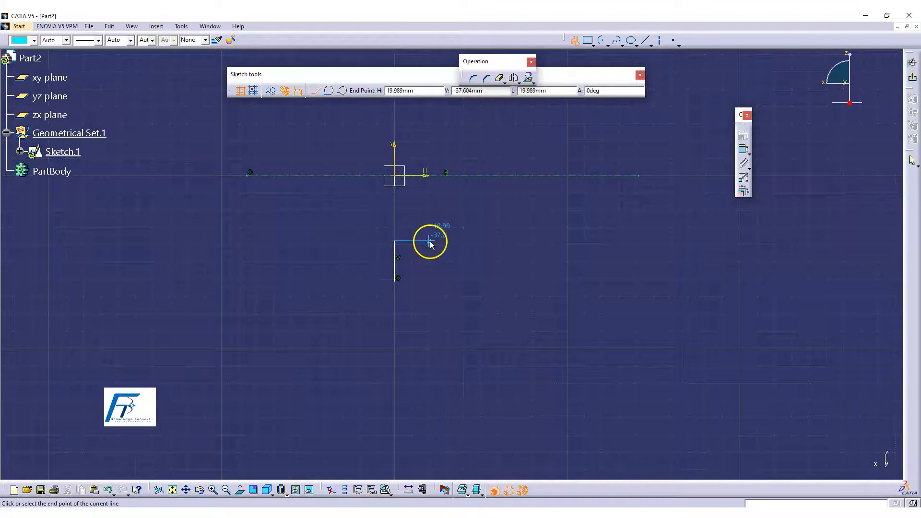
# - Consult the lower half of Section view A-A for the stepped outline to sketch, and return to Part2
pyautogui.click(207, 26)
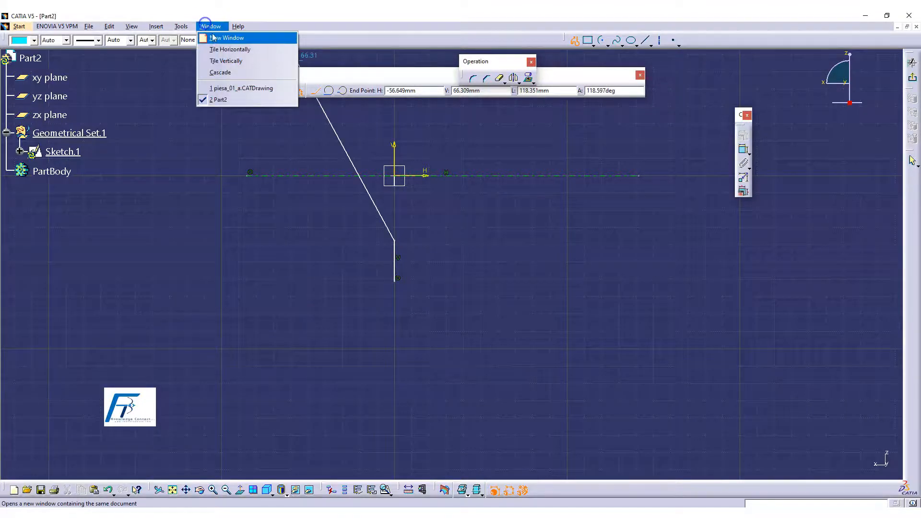
pyautogui.click(232, 88)
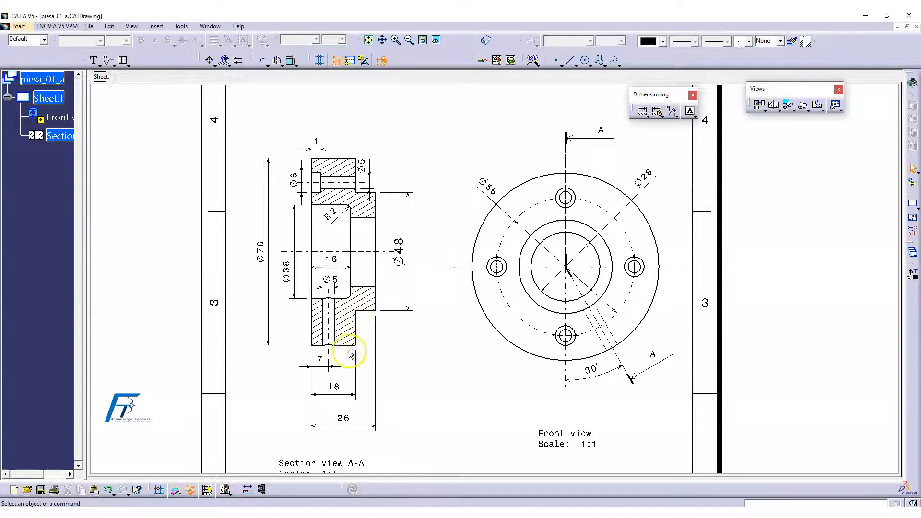
pyautogui.click(211, 27)
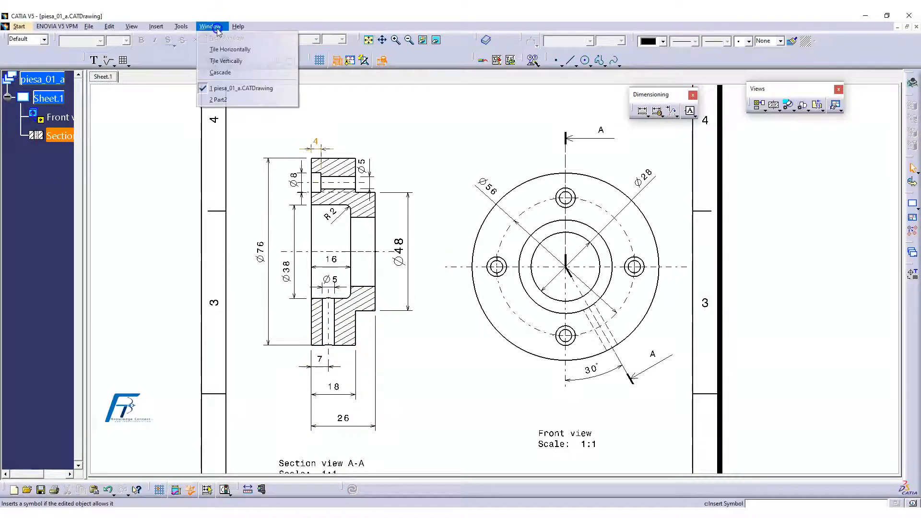
pyautogui.click(226, 99)
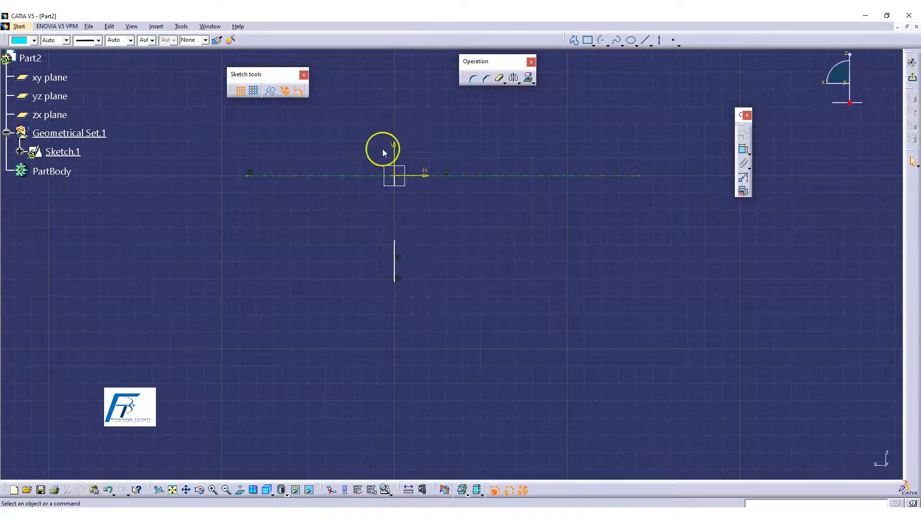
# - Complete the stepped half-section with a recess edge about 25.5 mm long and a flange edge about 28 mm long, closing it on the vertical line
pyautogui.click(574, 39)
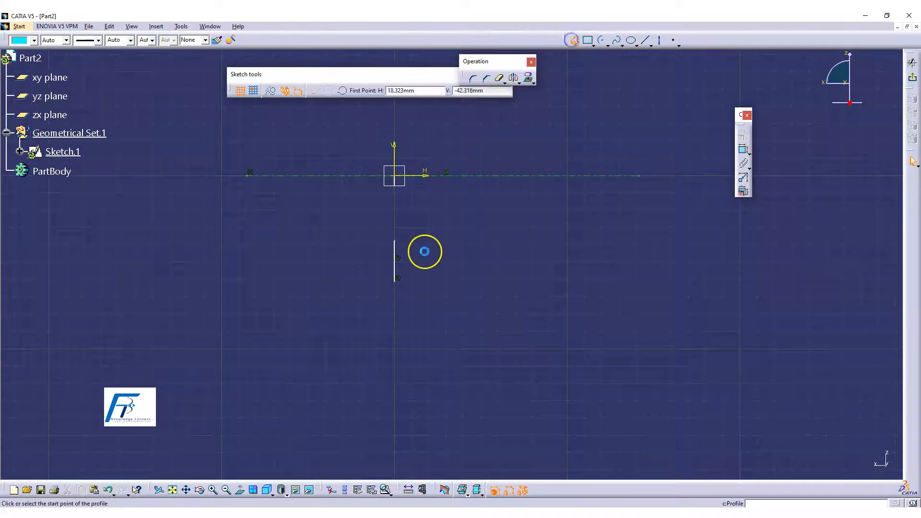
pyautogui.click(396, 242)
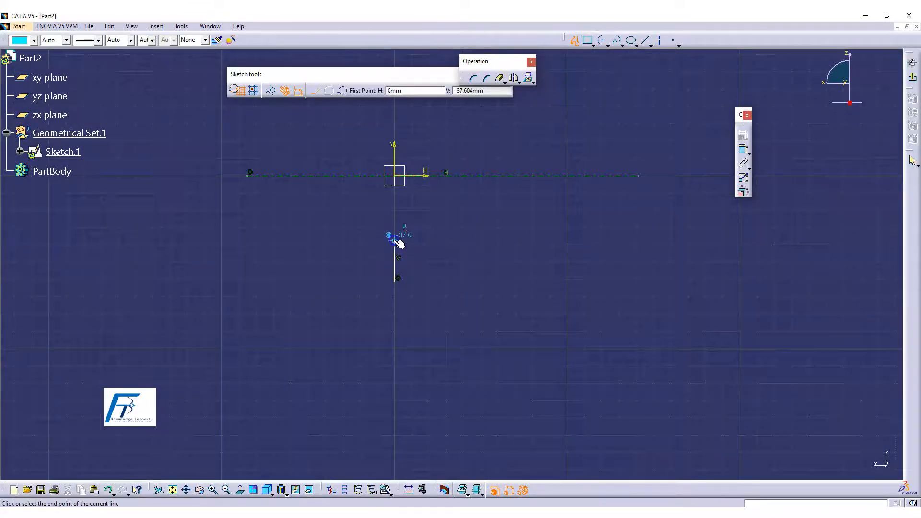
pyautogui.click(438, 241)
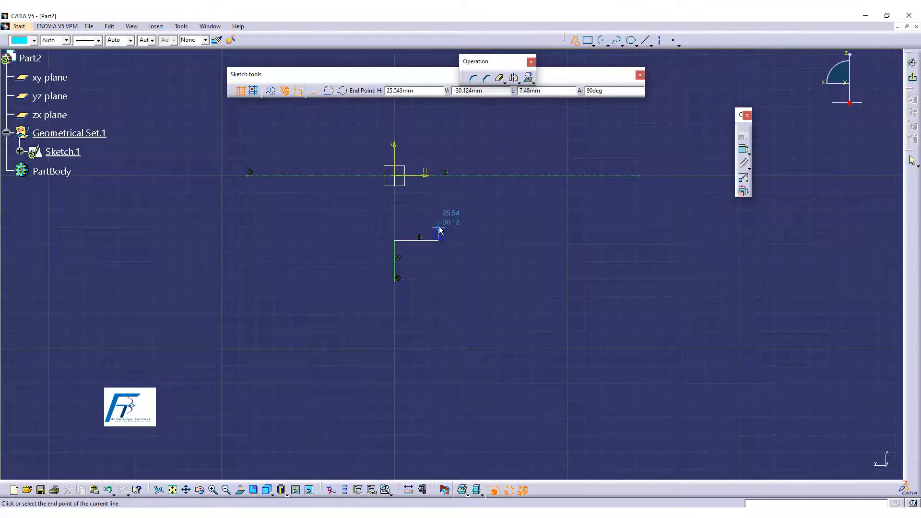
pyautogui.click(459, 224)
pyautogui.click(458, 254)
pyautogui.click(442, 254)
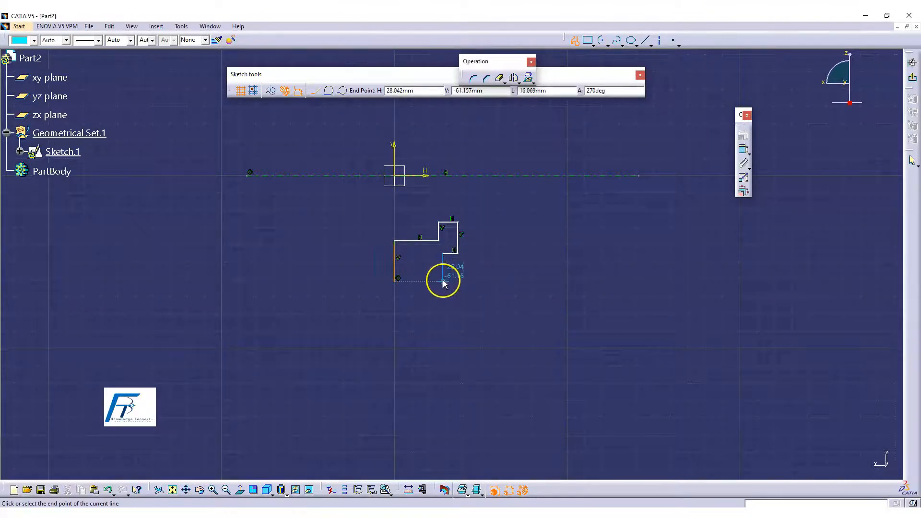
pyautogui.click(395, 282)
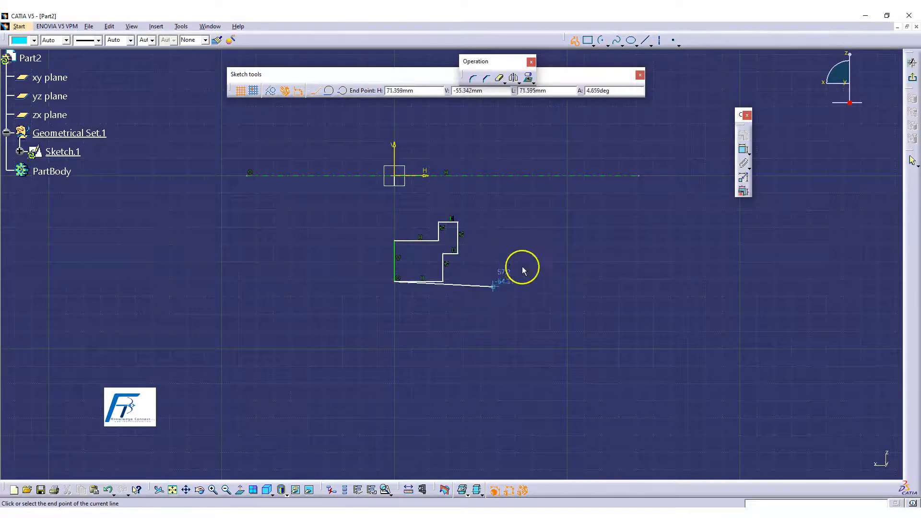
pyautogui.click(574, 40)
# - Add a diameter constraint between the profile's lowest horizontal edge, the flange's outer surface, and the revolution axis
pyautogui.moveTo(481, 357)
pyautogui.mouseDown(button='middle')
pyautogui.moveTo(487, 305)
pyautogui.moveTo(489, 369)
pyautogui.mouseUp(button='middle')
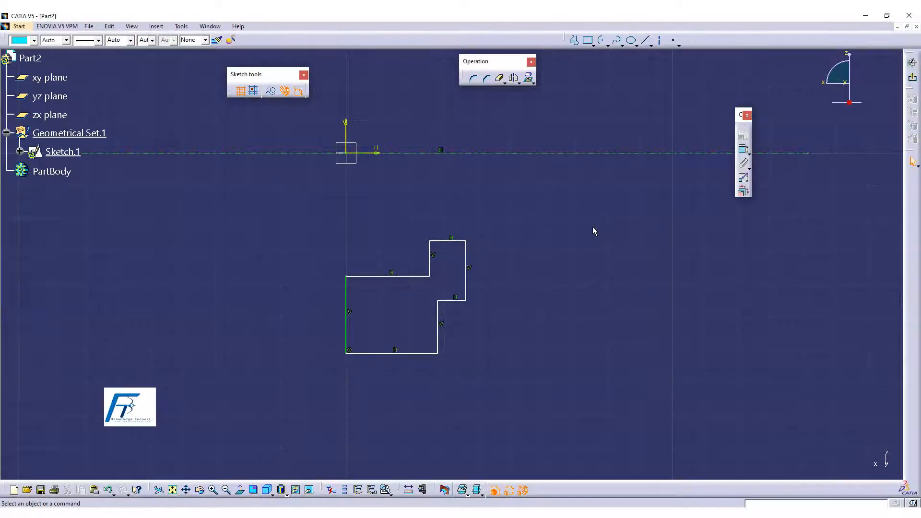
pyautogui.click(743, 153)
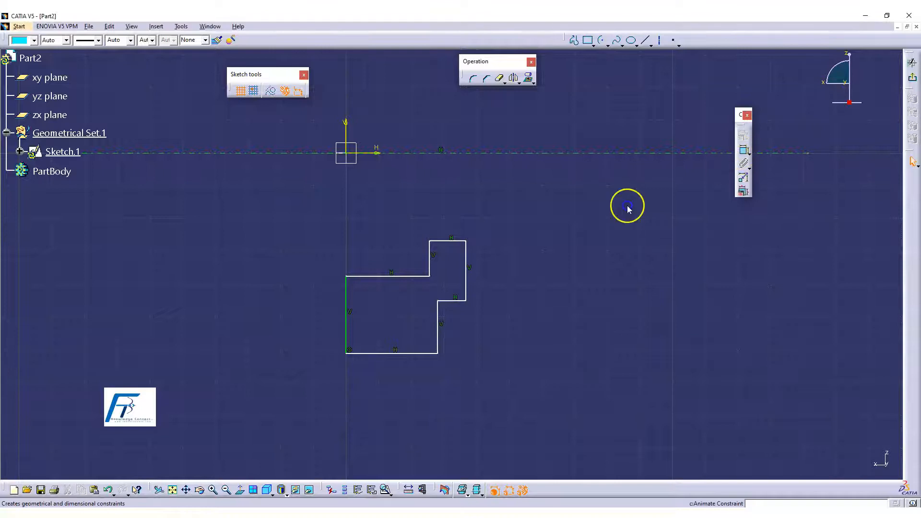
pyautogui.click(406, 353)
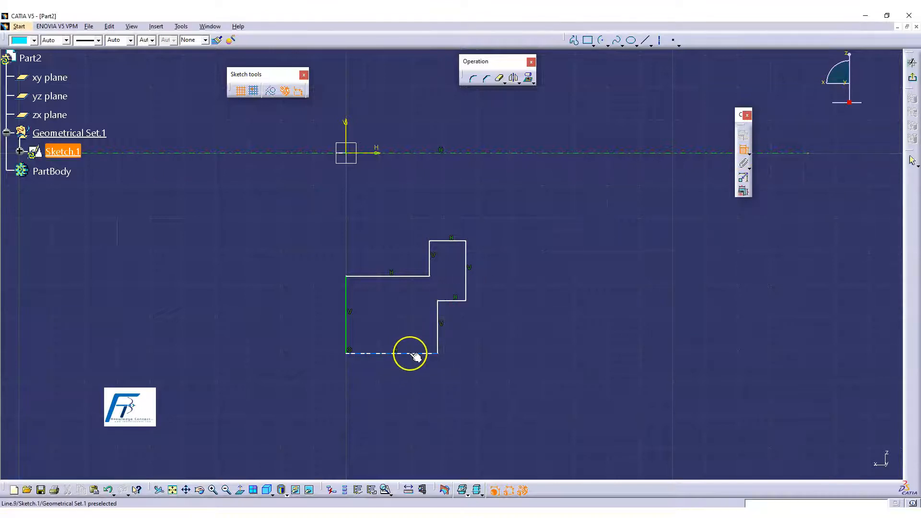
pyautogui.click(230, 153)
pyautogui.rightClick(228, 212)
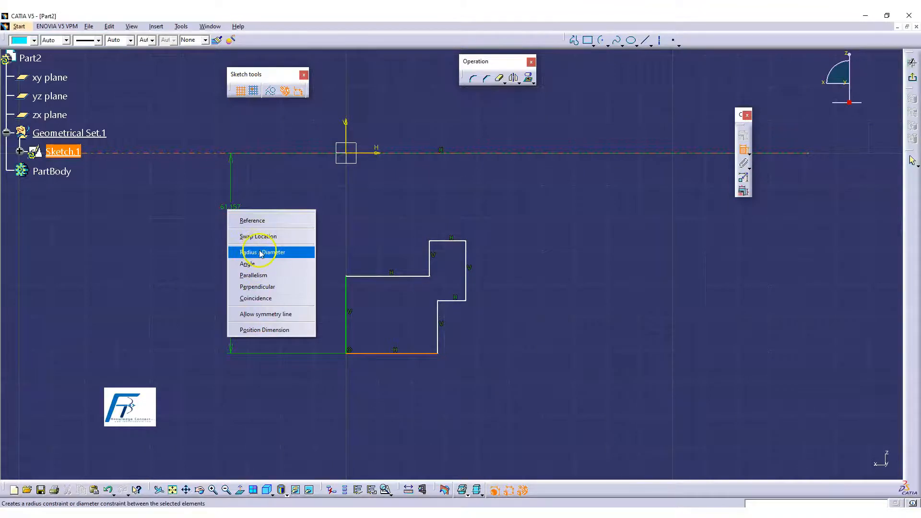
pyautogui.click(259, 252)
pyautogui.click(232, 212)
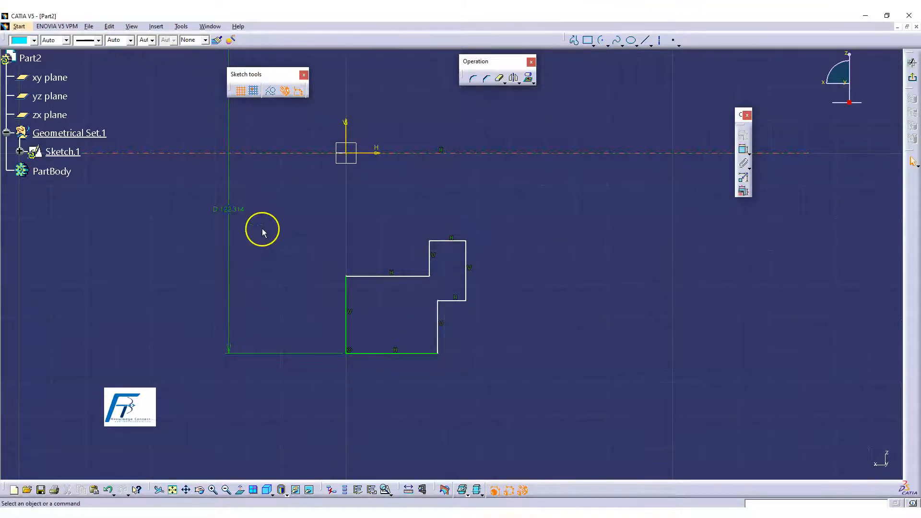
# - Add a diameter constraint between the short upper edge of the profile, the through bore, and the revolution axis
pyautogui.click(743, 151)
pyautogui.click(462, 241)
pyautogui.click(513, 154)
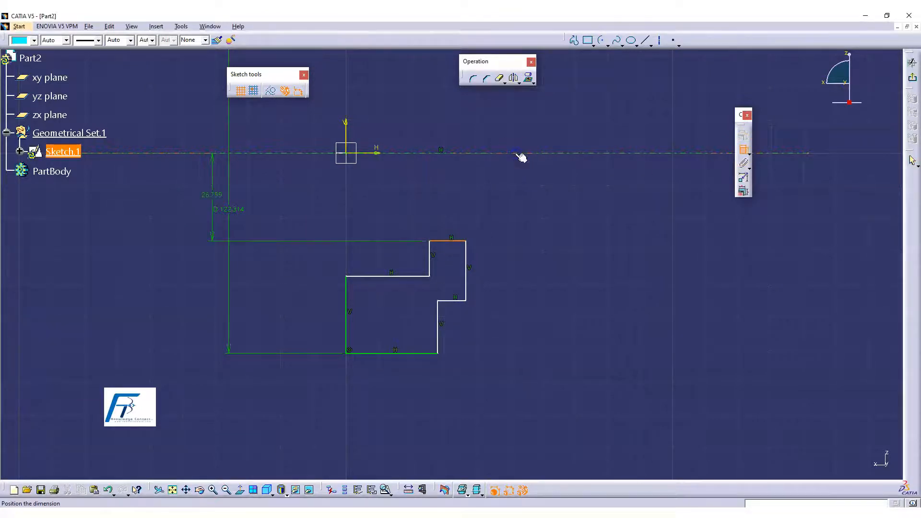
pyautogui.rightClick(619, 221)
pyautogui.click(654, 264)
pyautogui.click(567, 211)
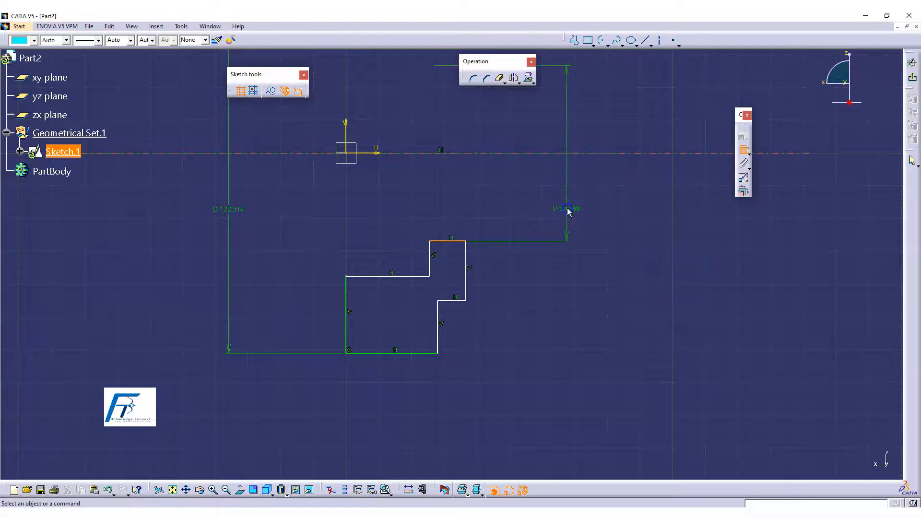
# - Add a diameter constraint between the collar's outer horizontal edge and the revolution axis
pyautogui.click(743, 149)
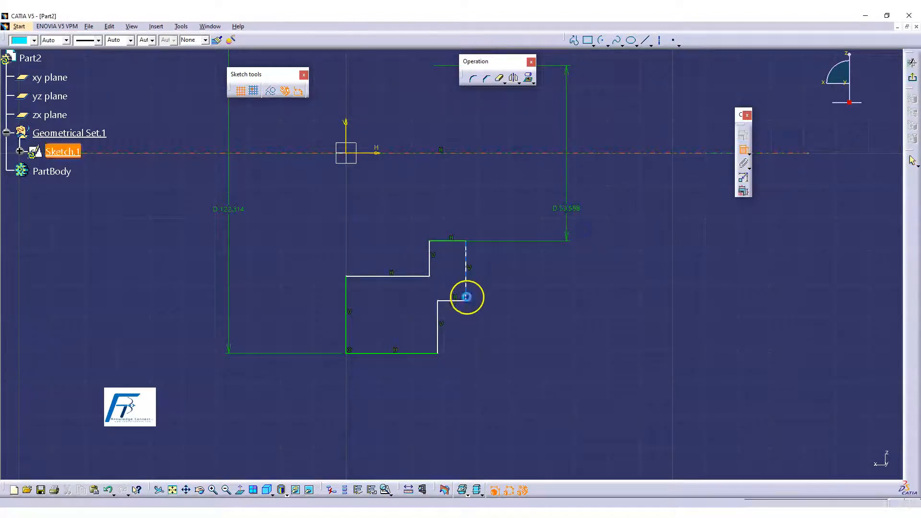
pyautogui.click(487, 153)
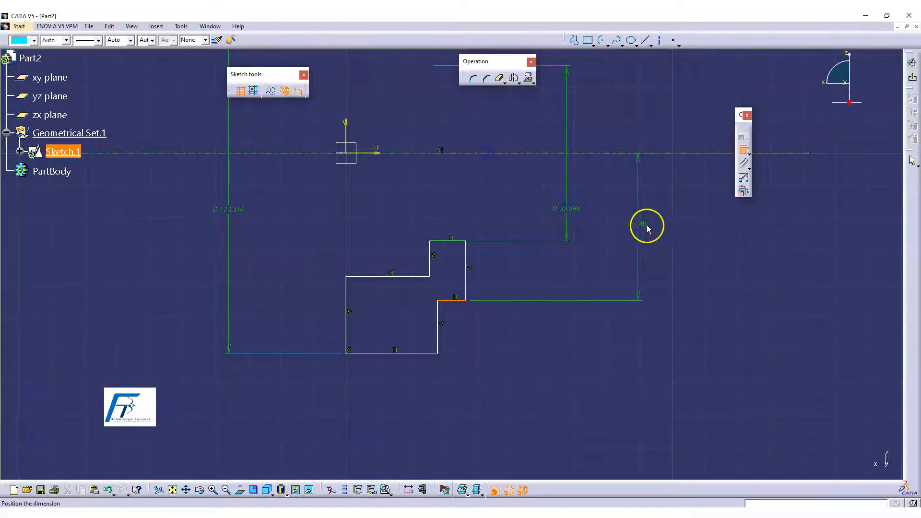
pyautogui.rightClick(647, 226)
pyautogui.click(677, 245)
pyautogui.click(650, 216)
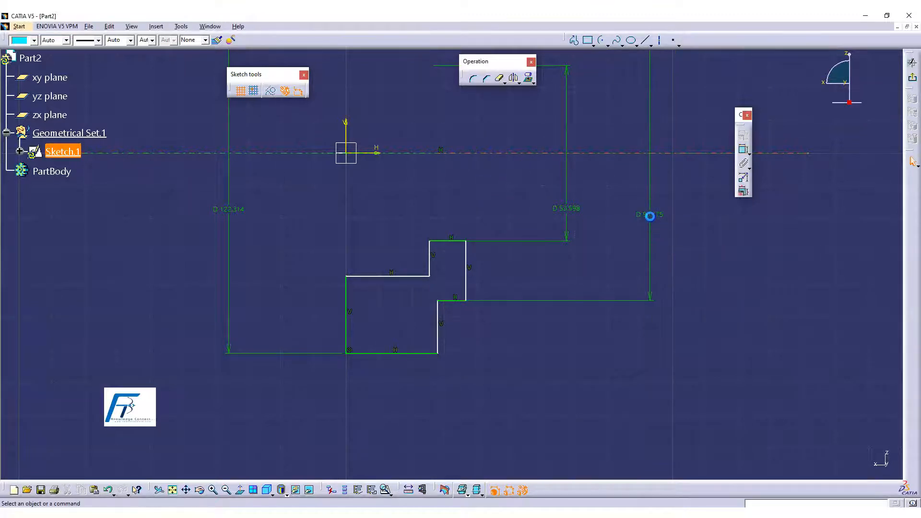
pyautogui.click(670, 256)
# - Add a diameter constraint between the long upper edge of the profile, the larger recess, and the revolution axis
pyautogui.moveTo(639, 208); pyautogui.dragTo(643, 235, button='middle')
pyautogui.click(703, 249)
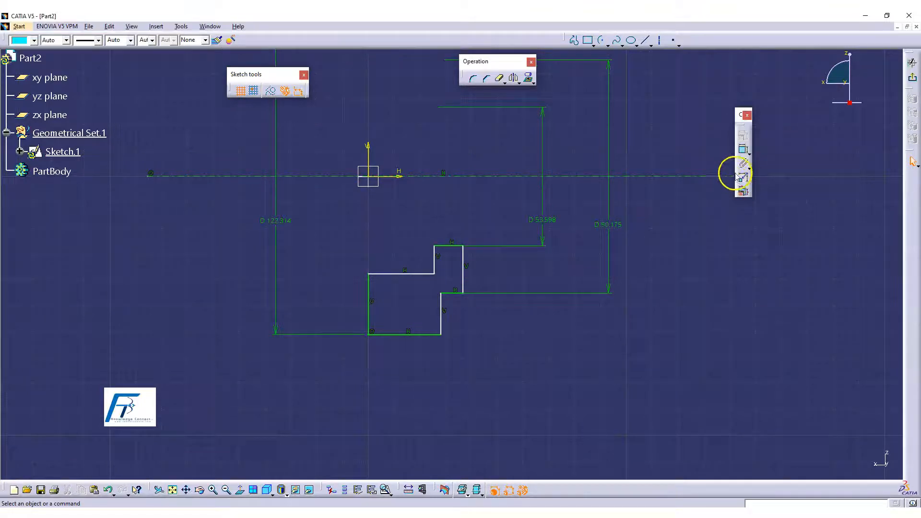
pyautogui.click(389, 274)
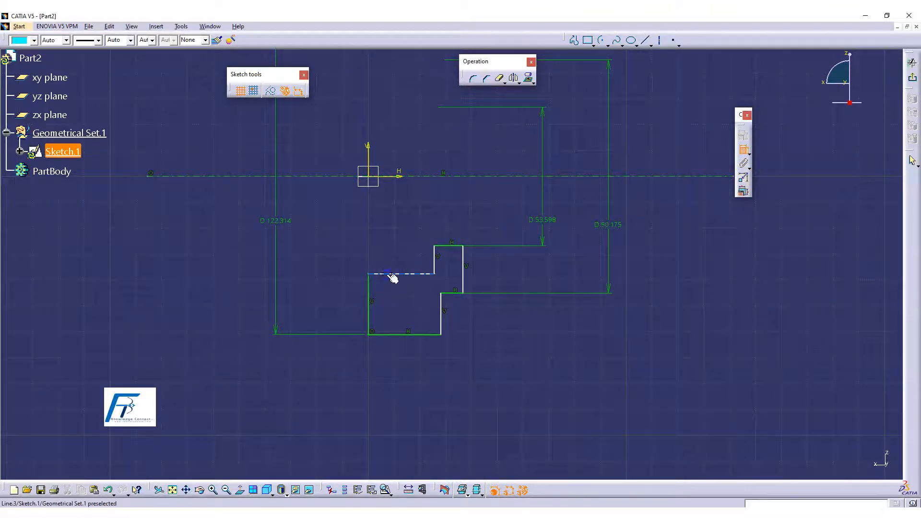
pyautogui.click(395, 177)
pyautogui.rightClick(315, 221)
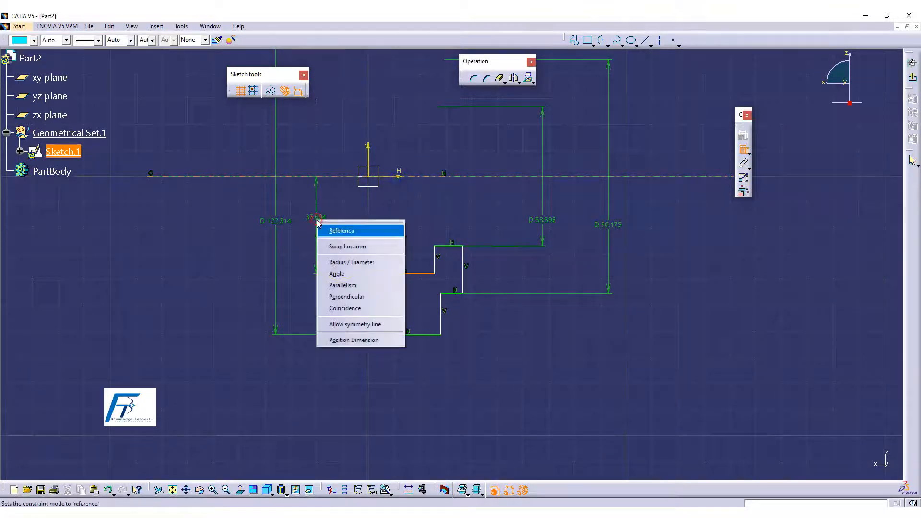
pyautogui.click(332, 262)
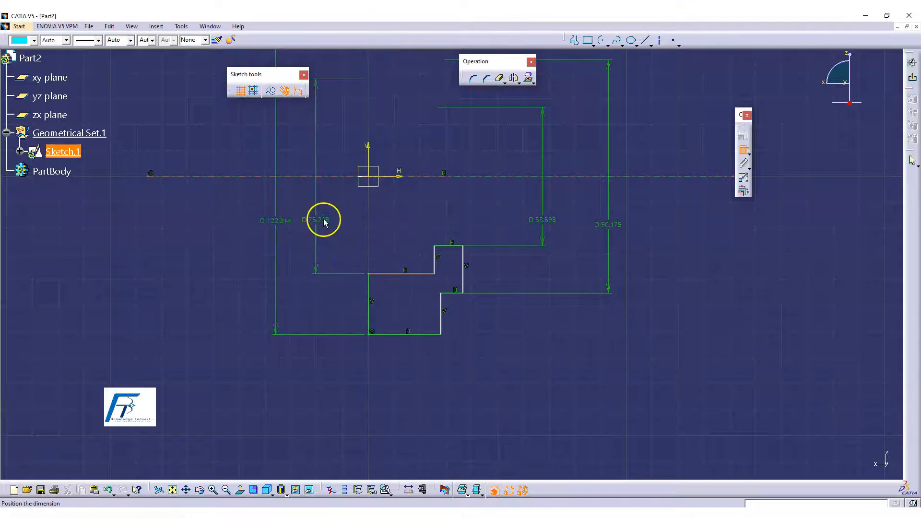
pyautogui.click(322, 219)
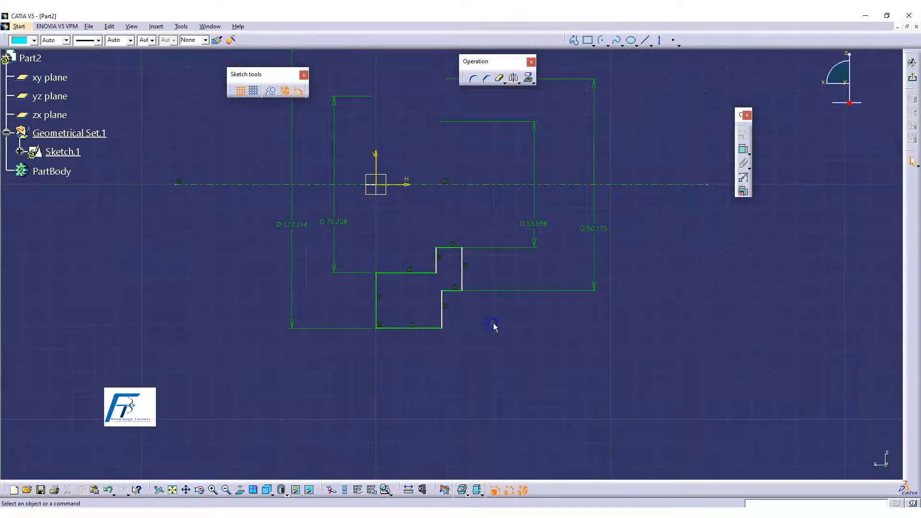
# - Add length constraints to the profile's lowest horizontal edge and to the long upper edge of the recess
pyautogui.click(743, 149)
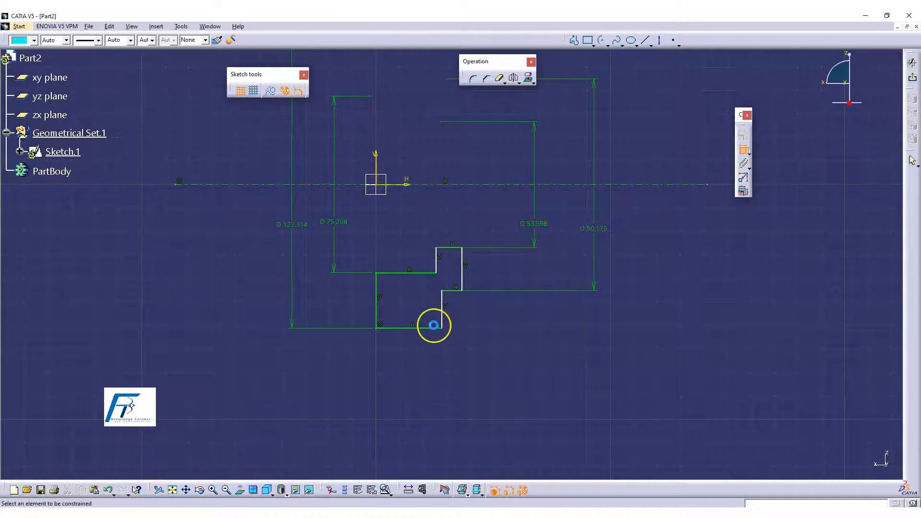
pyautogui.click(432, 329)
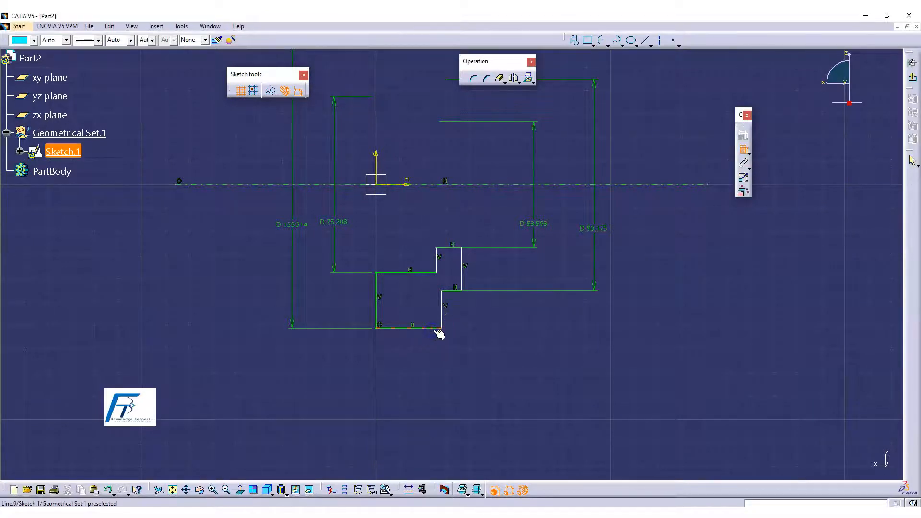
pyautogui.click(459, 407)
pyautogui.click(744, 149)
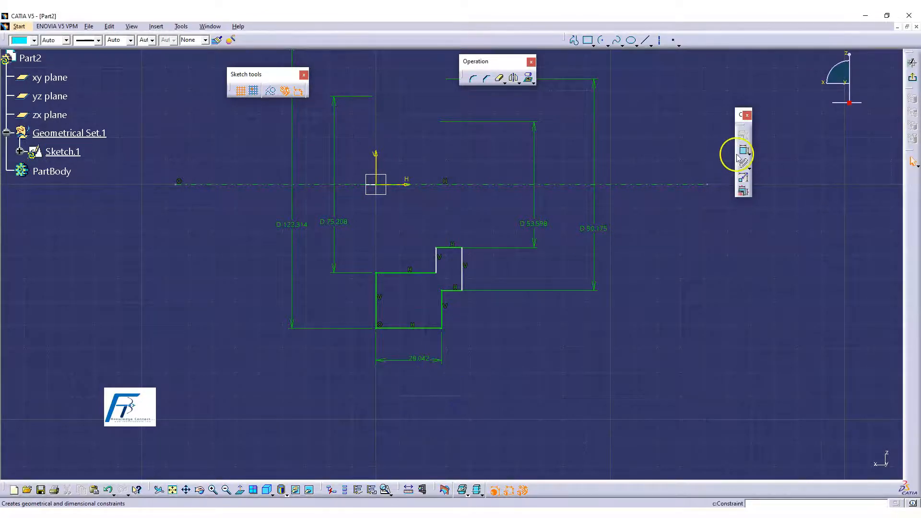
pyautogui.click(423, 270)
pyautogui.click(399, 232)
pyautogui.click(539, 317)
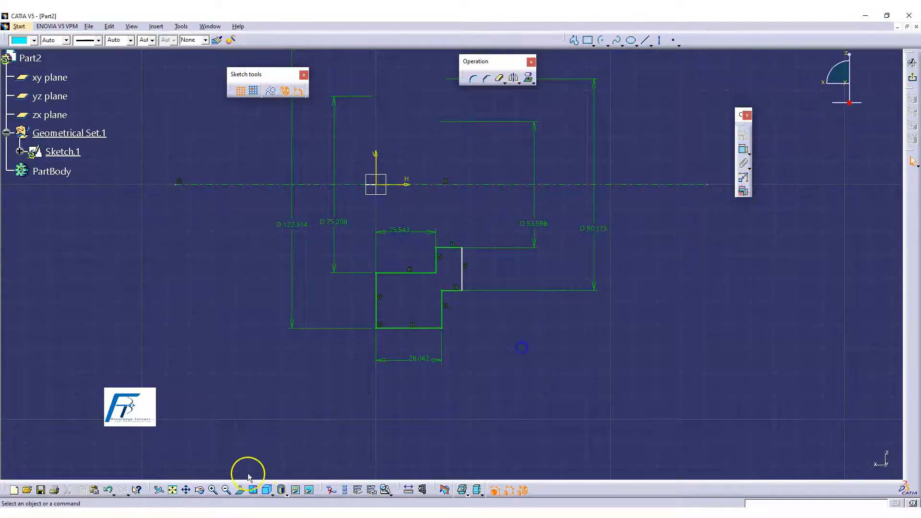
# - Consult drawing piesa_01_a, return to Part2, and dimension the overall width between the profile's two outermost vertical edges
pyautogui.click(210, 26)
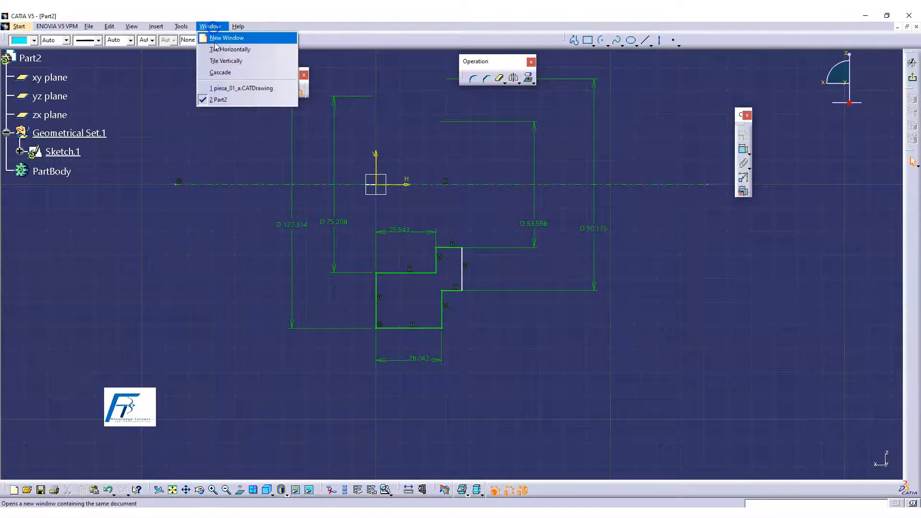
pyautogui.click(235, 89)
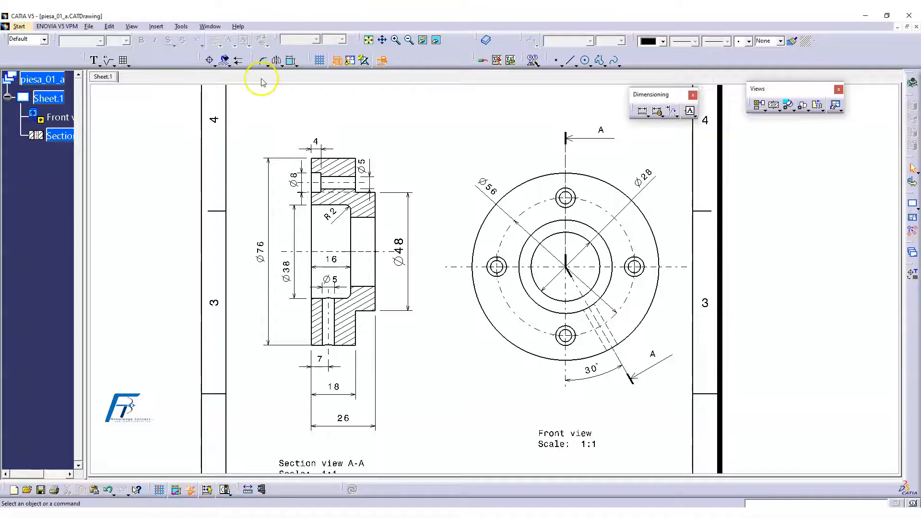
pyautogui.click(210, 26)
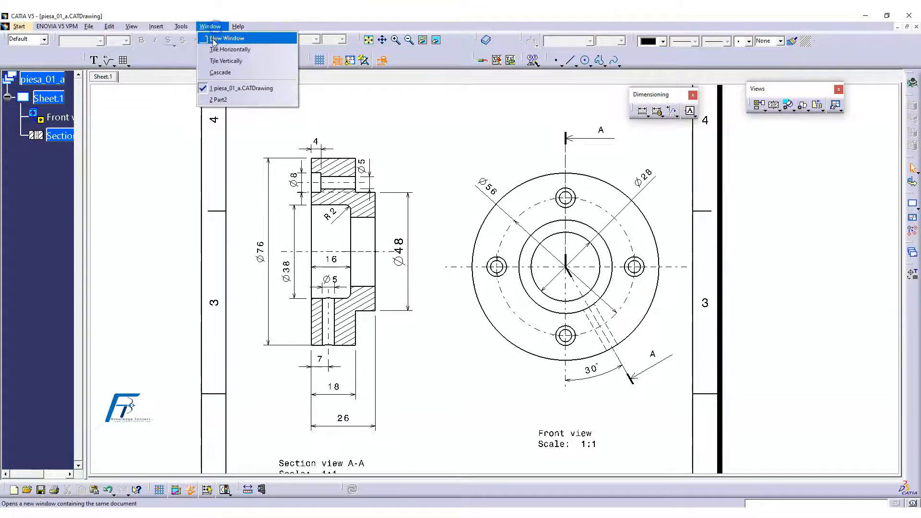
pyautogui.click(222, 100)
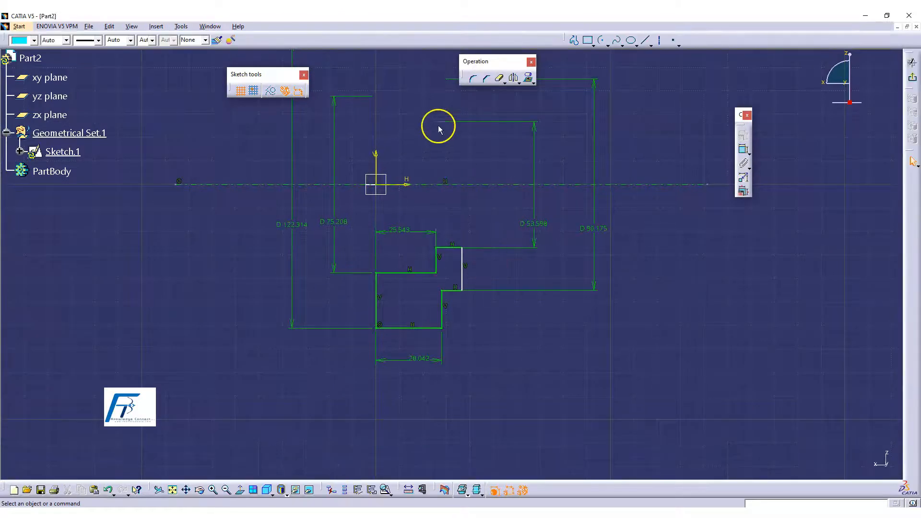
pyautogui.click(743, 149)
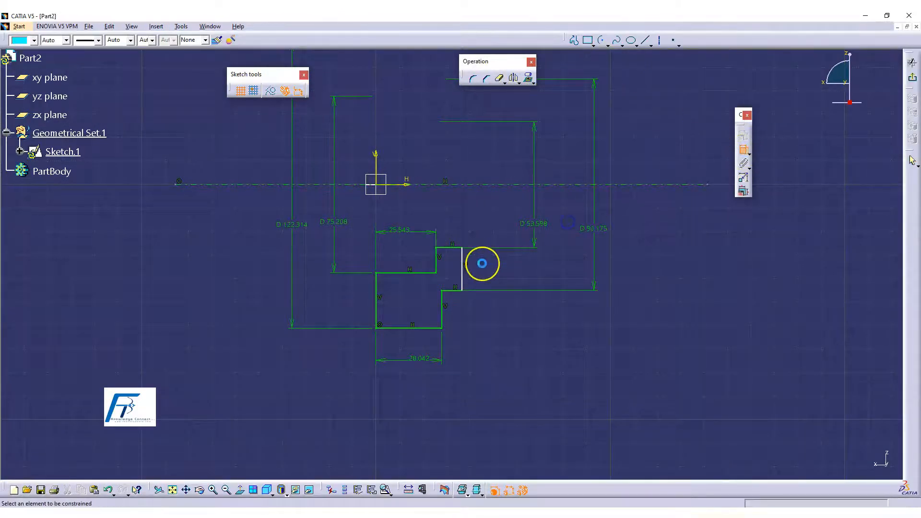
pyautogui.click(462, 269)
pyautogui.click(377, 275)
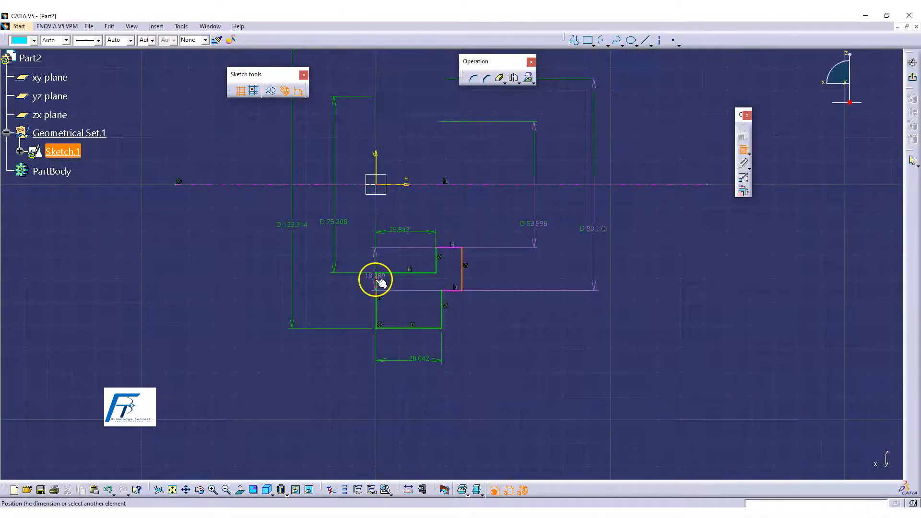
pyautogui.click(411, 398)
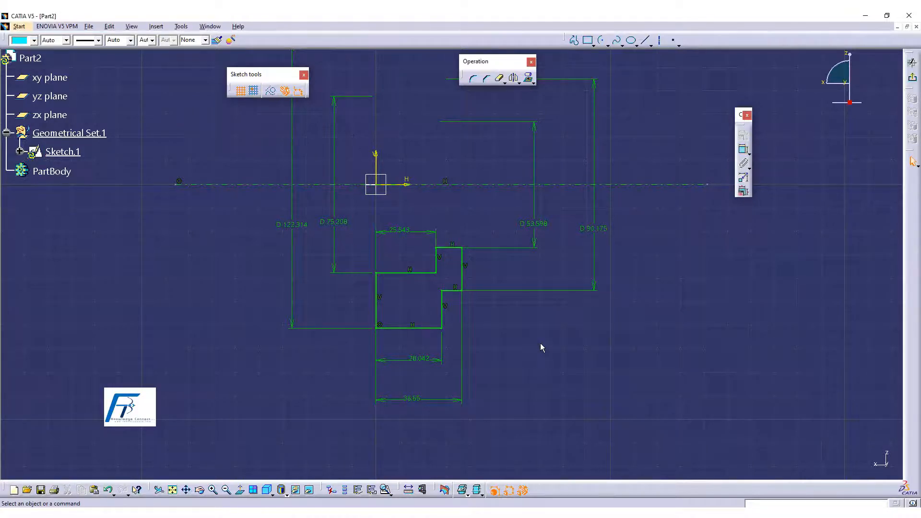
# - Set the profile's overall width to 26 mm and the length of its lowest edge, the flange thickness, to 18 mm
pyautogui.click(411, 398)
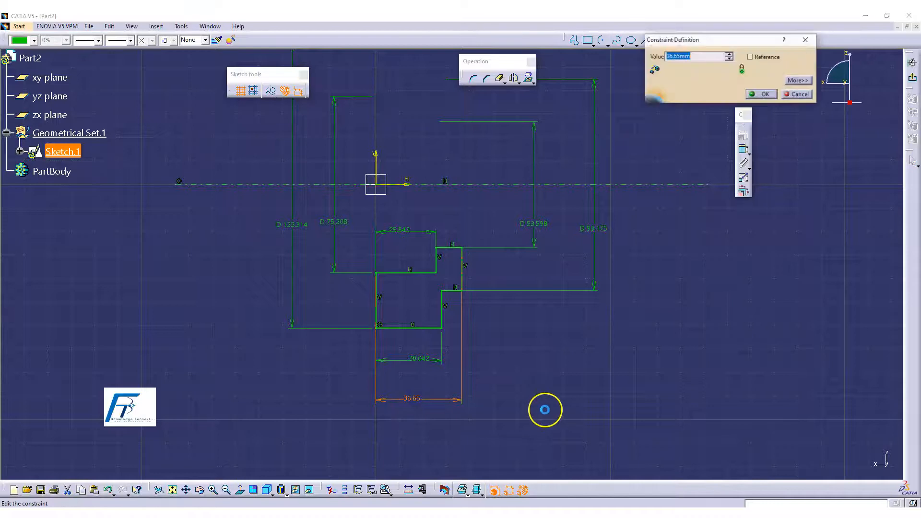
pyautogui.write('26')
pyautogui.press('Return')
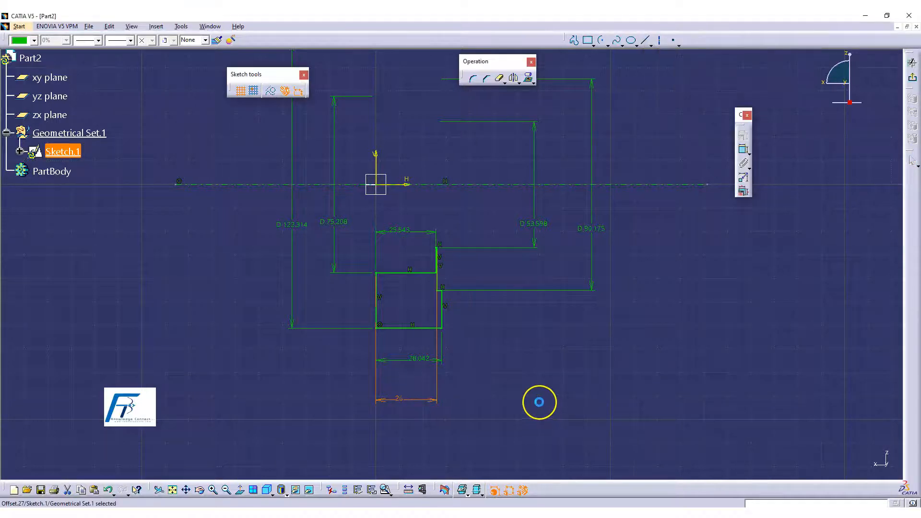
pyautogui.click(417, 357)
pyautogui.doubleClick(416, 357)
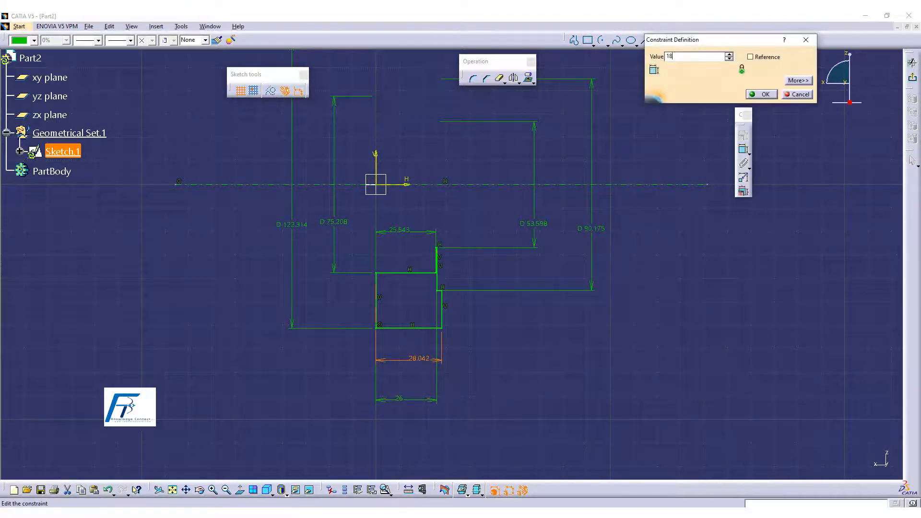
pyautogui.write('18')
pyautogui.press('Return')
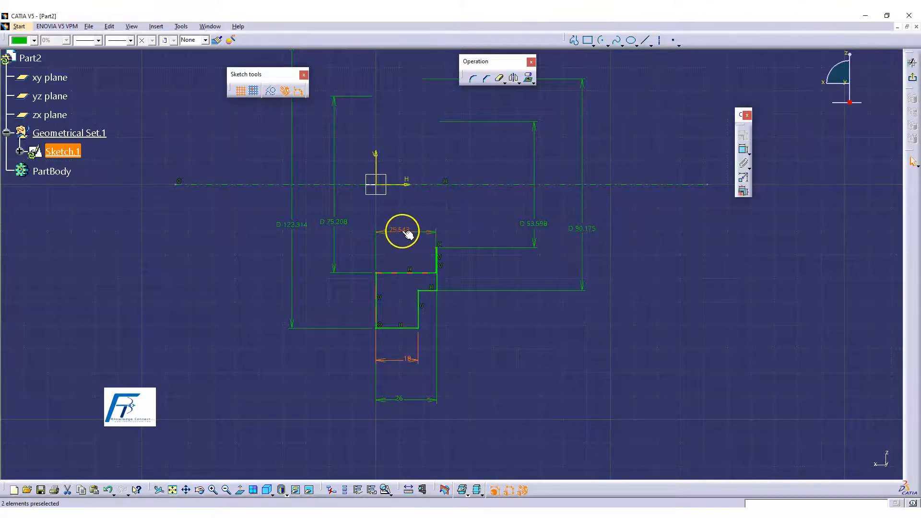
# - Set the length of the long upper edge, the recess depth, to 16 mm
pyautogui.doubleClick(402, 229)
pyautogui.write('16')
pyautogui.press('Return')
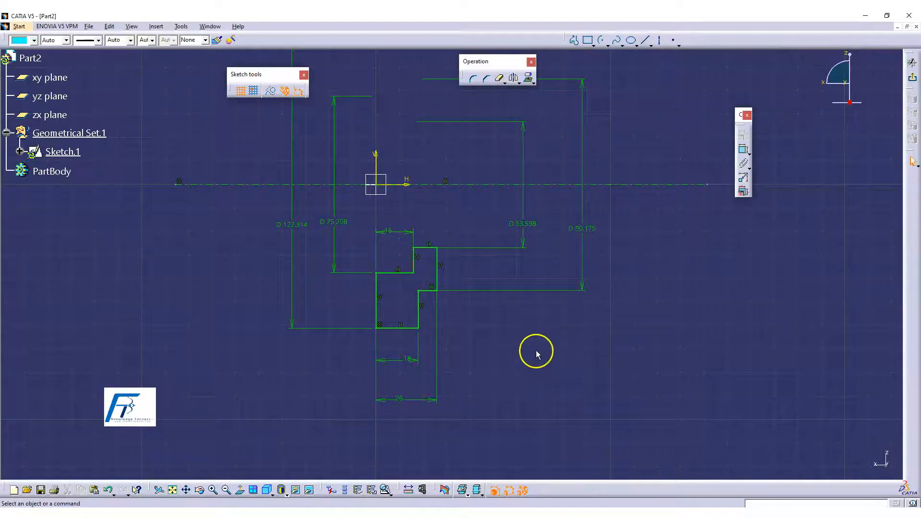
# - Set the through bore diameter to 28 mm and the larger recess diameter to 38 mm
pyautogui.doubleClick(532, 224)
pyautogui.write('28mm')
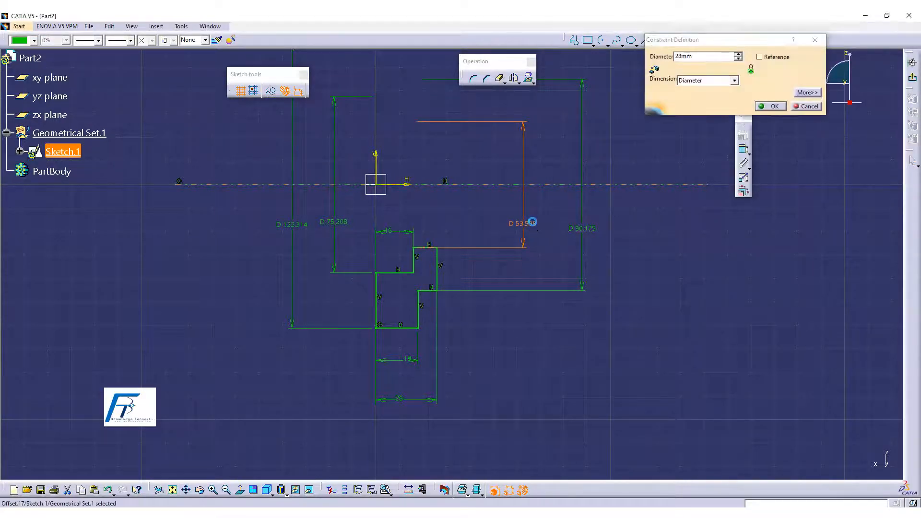
pyautogui.press('Return')
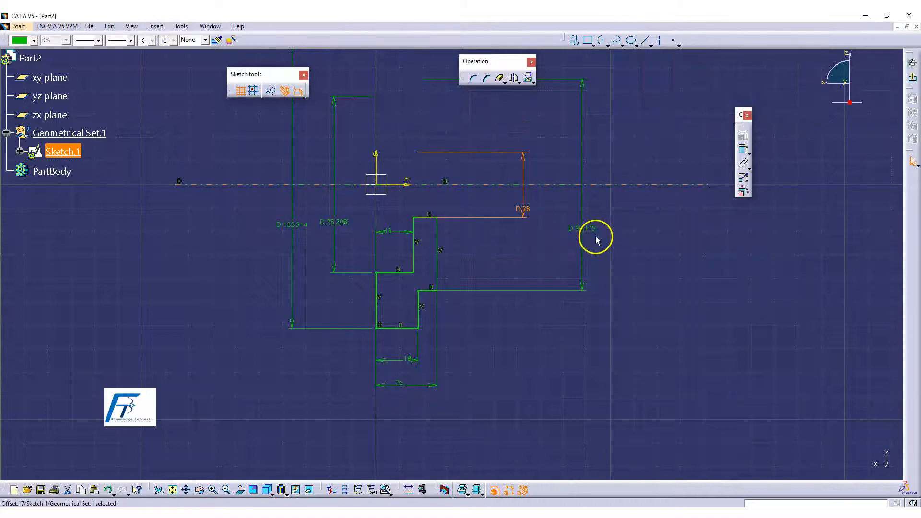
pyautogui.doubleClick(340, 222)
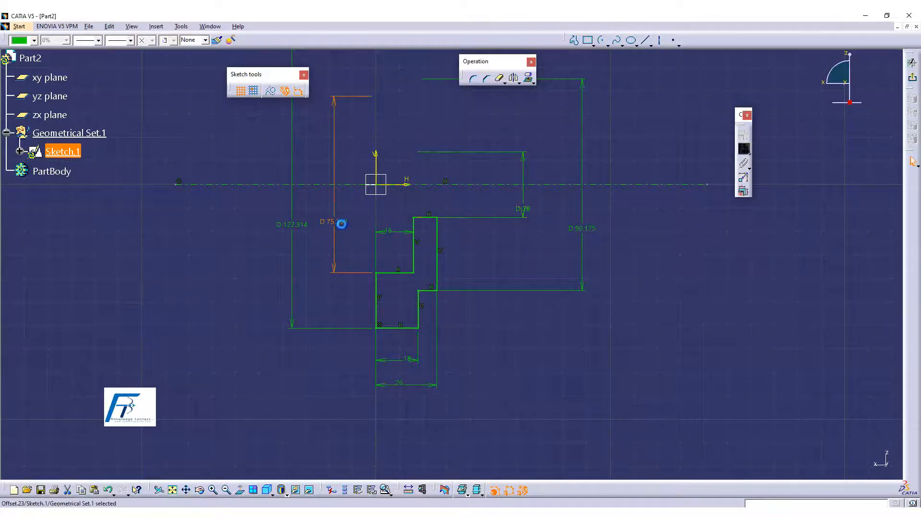
pyautogui.write('38mm')
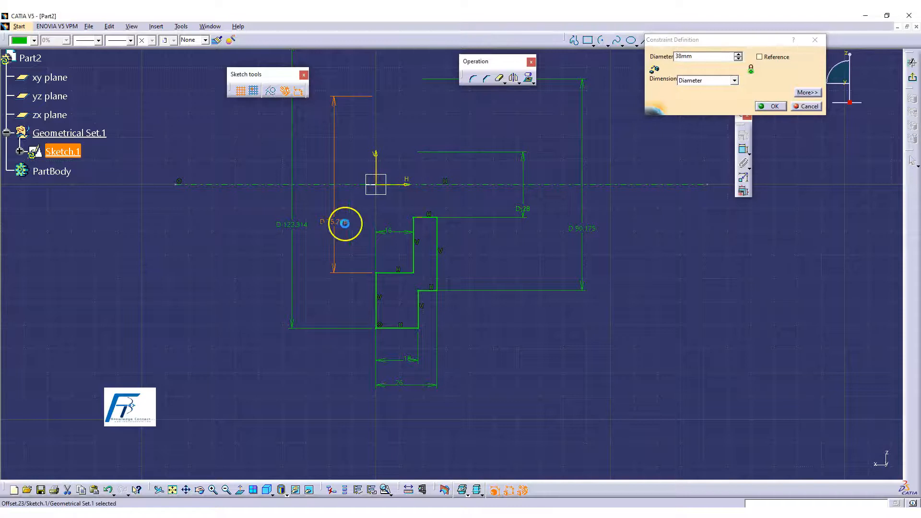
pyautogui.press('Return')
# - Set the collar's outer diameter to 48 mm and the flange's outer diameter to 76 mm
pyautogui.doubleClick(591, 229)
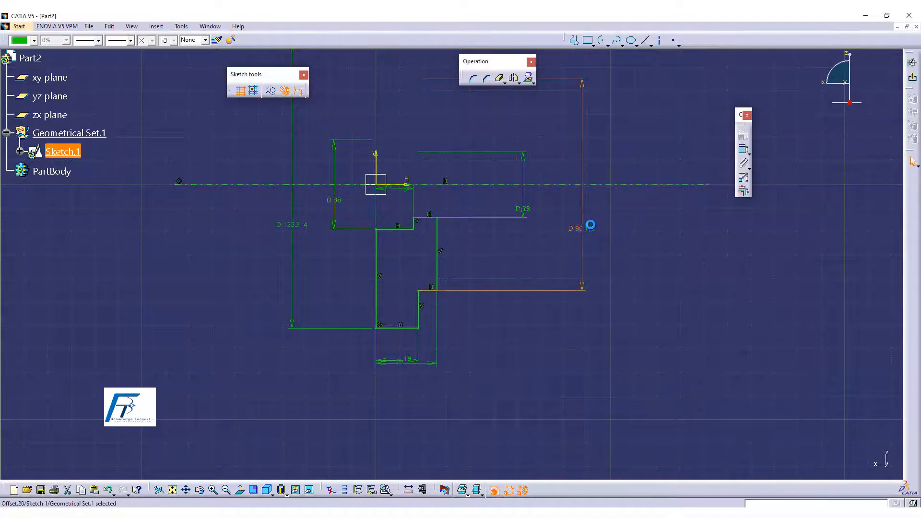
pyautogui.write('48')
pyautogui.press('Return')
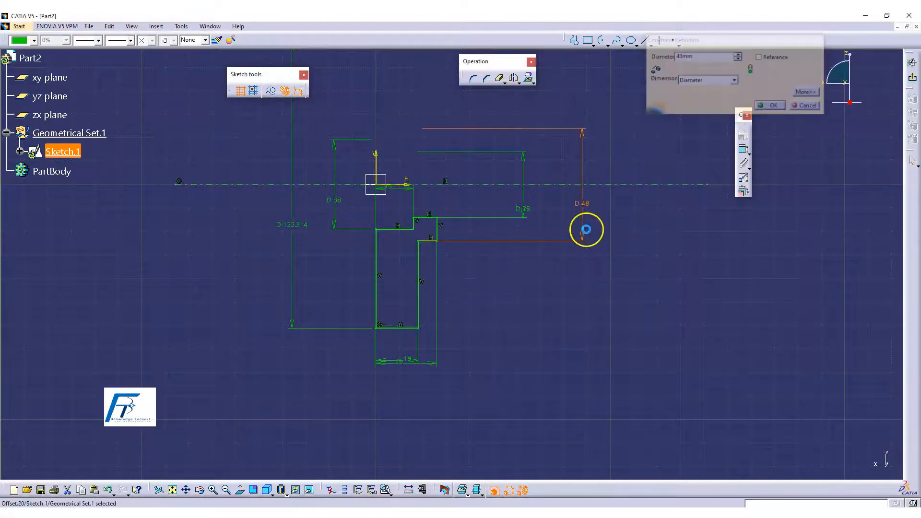
pyautogui.doubleClick(294, 224)
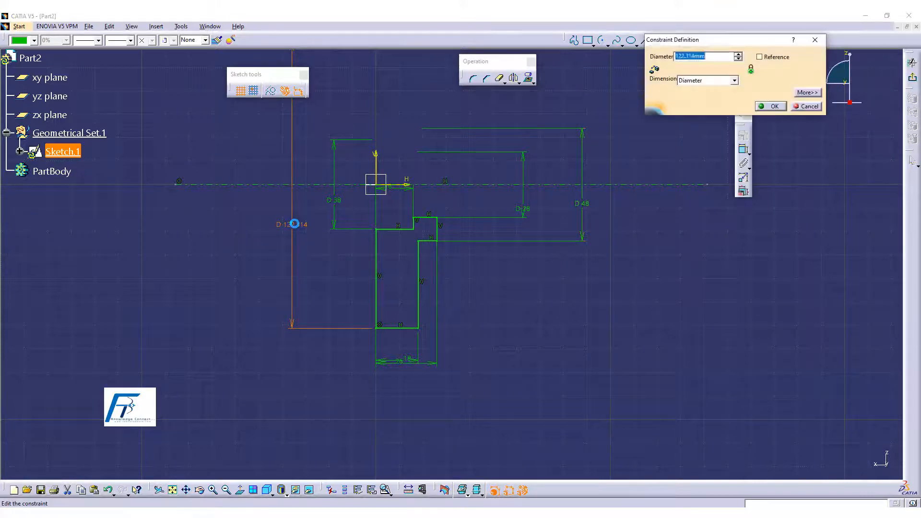
pyautogui.press('Return')
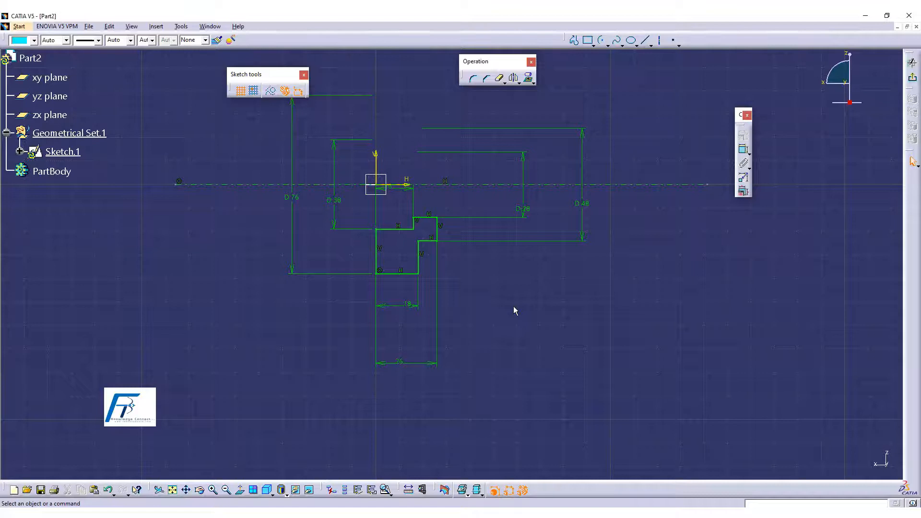
# - Move the recess depth dimension between the revolution axis and the profile, and check the sketch against drawing piesa_01_a
pyautogui.click(404, 217)
pyautogui.moveTo(399, 191); pyautogui.dragTo(402, 203)
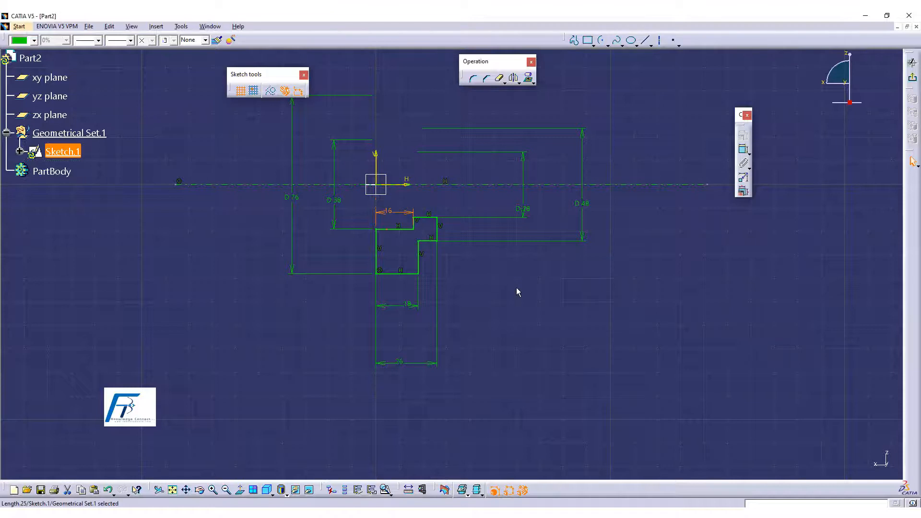
pyautogui.click(209, 26)
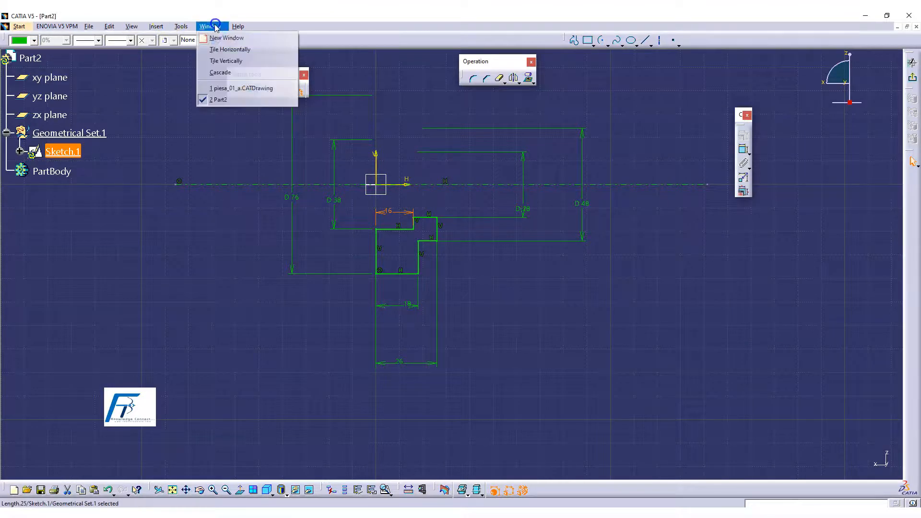
pyautogui.click(224, 89)
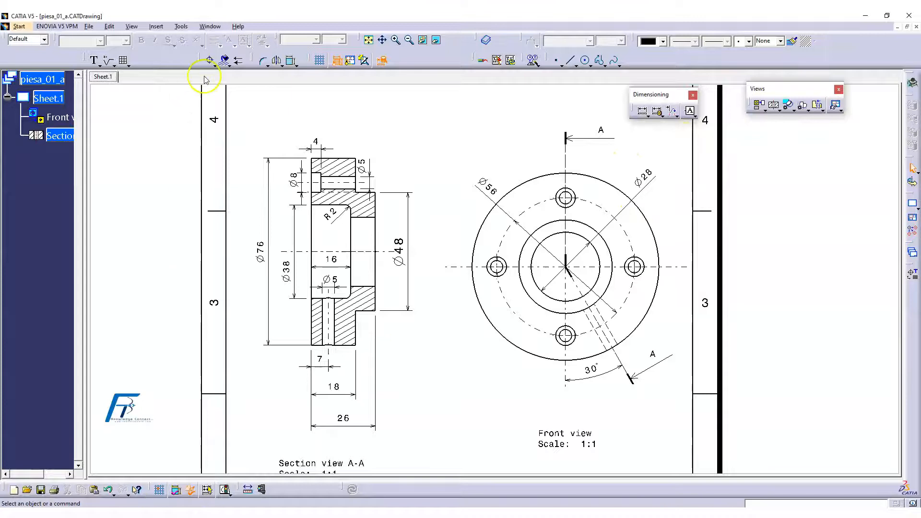
pyautogui.click(210, 27)
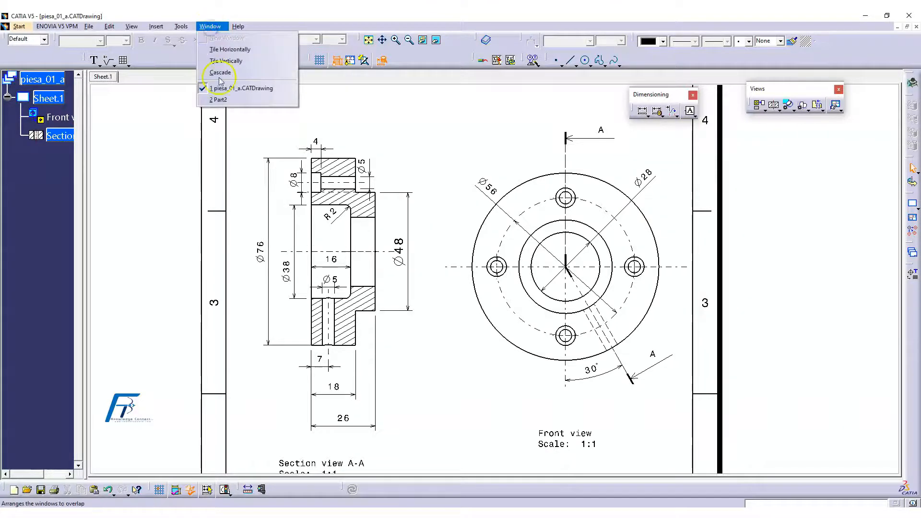
pyautogui.click(215, 102)
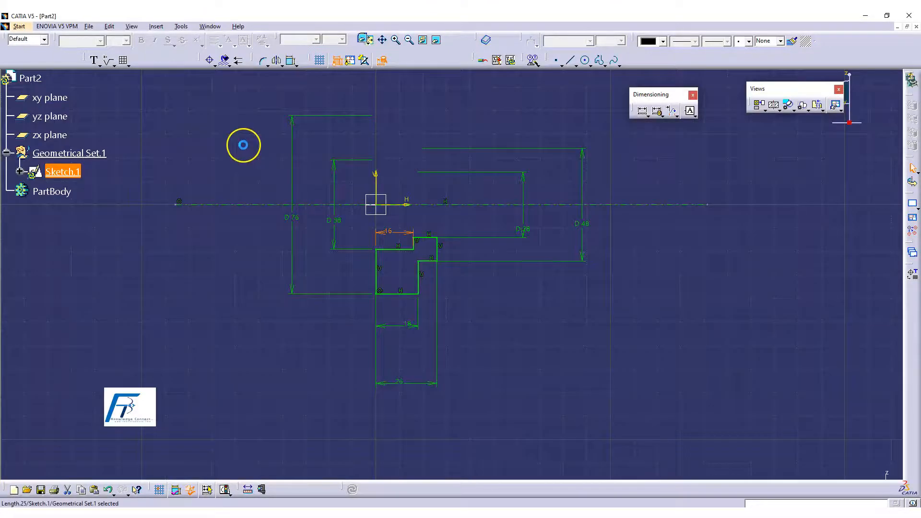
pyautogui.click(382, 261)
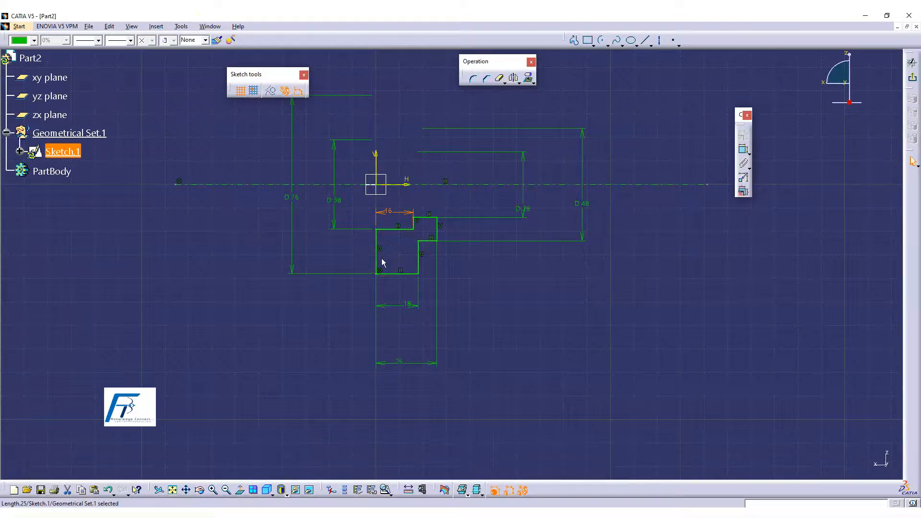
pyautogui.click(504, 294)
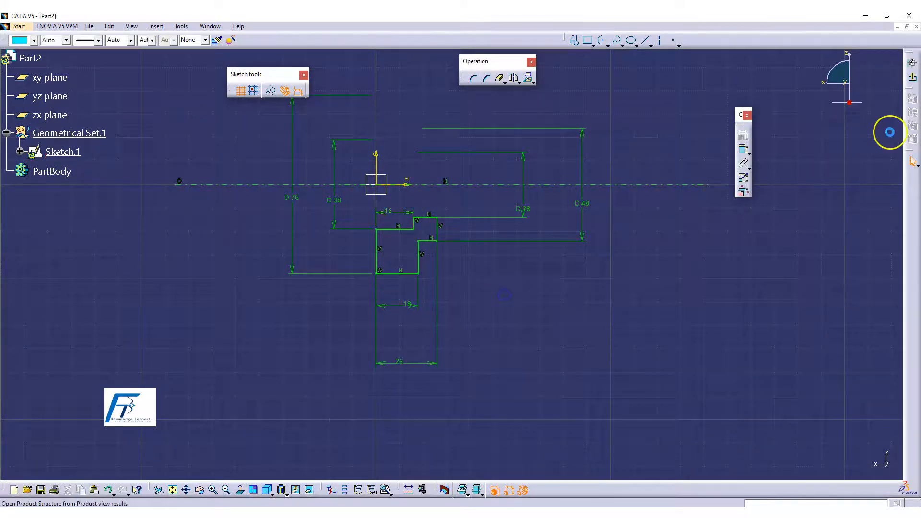
# - Exit the sketch and revolve the profile 360° about its sketch axis with Shaft to create the flange body
pyautogui.click(914, 79)
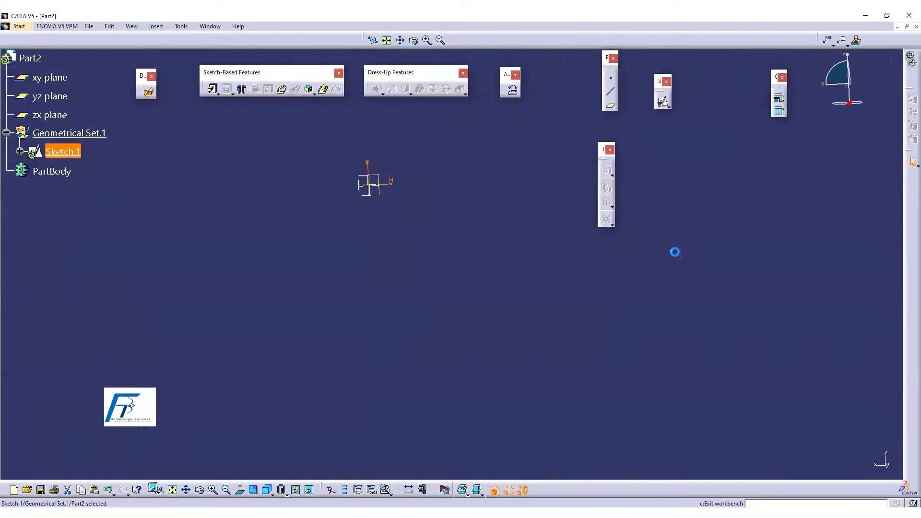
pyautogui.click(242, 90)
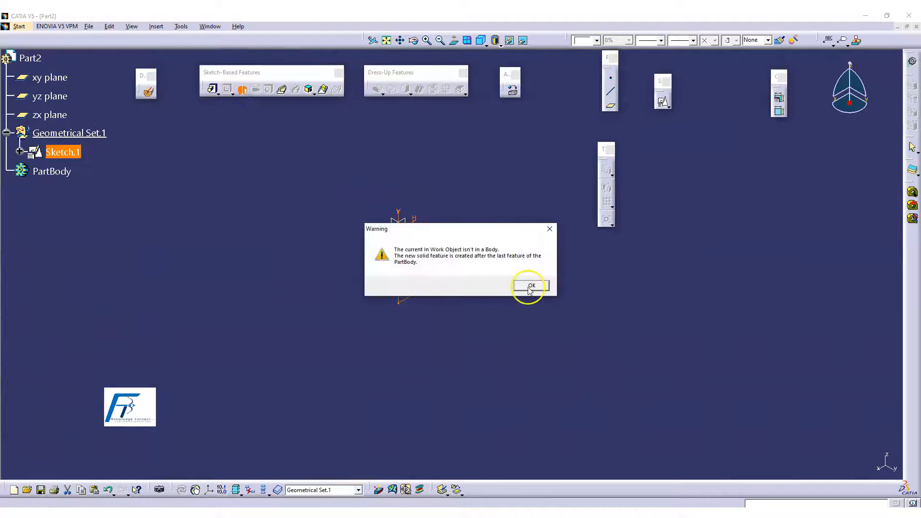
pyautogui.click(531, 286)
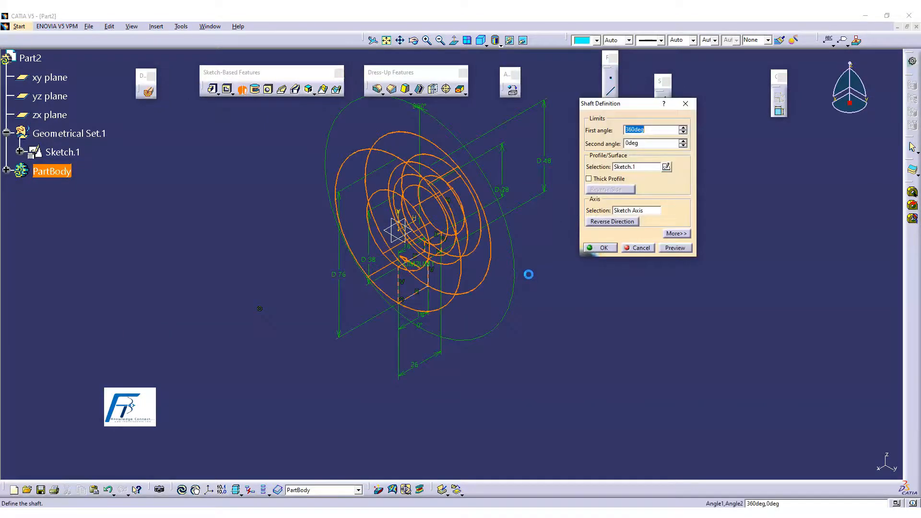
pyautogui.click(593, 246)
pyautogui.moveTo(537, 313)
pyautogui.mouseDown(button='middle')
pyautogui.moveTo(522, 302)
pyautogui.moveTo(499, 221)
pyautogui.moveTo(527, 282)
pyautogui.mouseUp(button='middle')
pyautogui.click(481, 40)
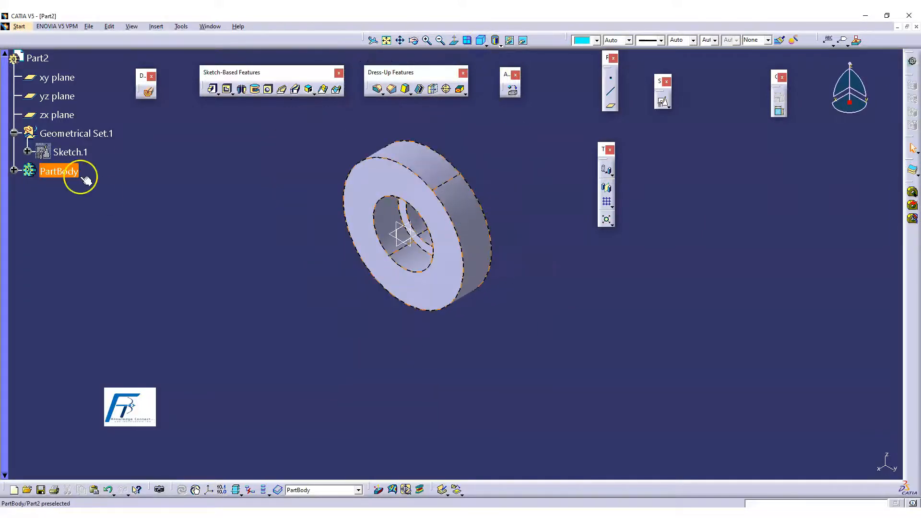
pyautogui.click(71, 152)
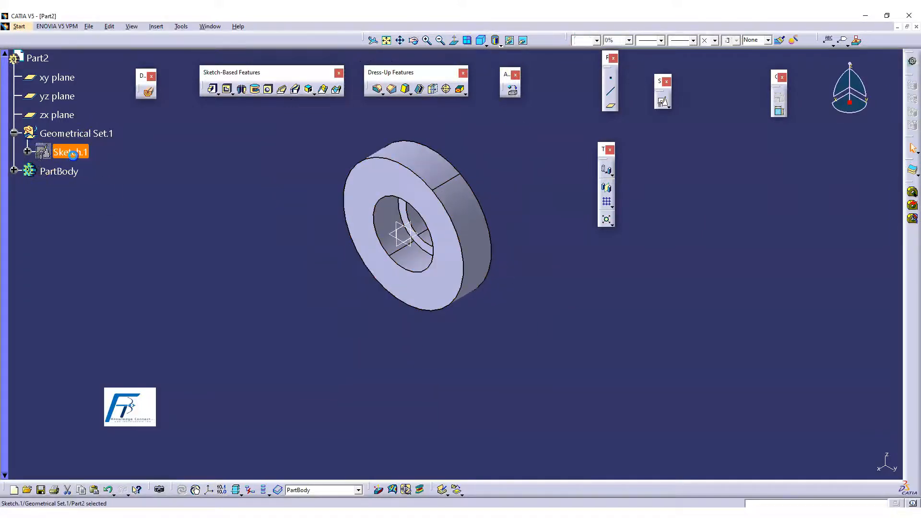
pyautogui.moveTo(373, 306)
pyautogui.mouseDown(button='middle')
pyautogui.moveTo(307, 278)
pyautogui.moveTo(389, 298)
pyautogui.moveTo(516, 379)
pyautogui.moveTo(513, 370)
pyautogui.mouseUp(button='middle')
pyautogui.click(913, 62)
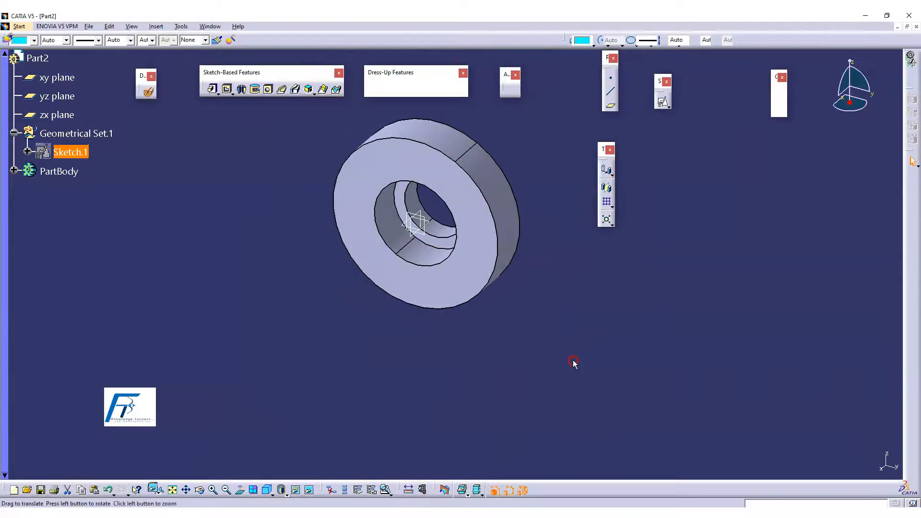
pyautogui.moveTo(524, 393); pyautogui.dragTo(477, 383, button='middle')
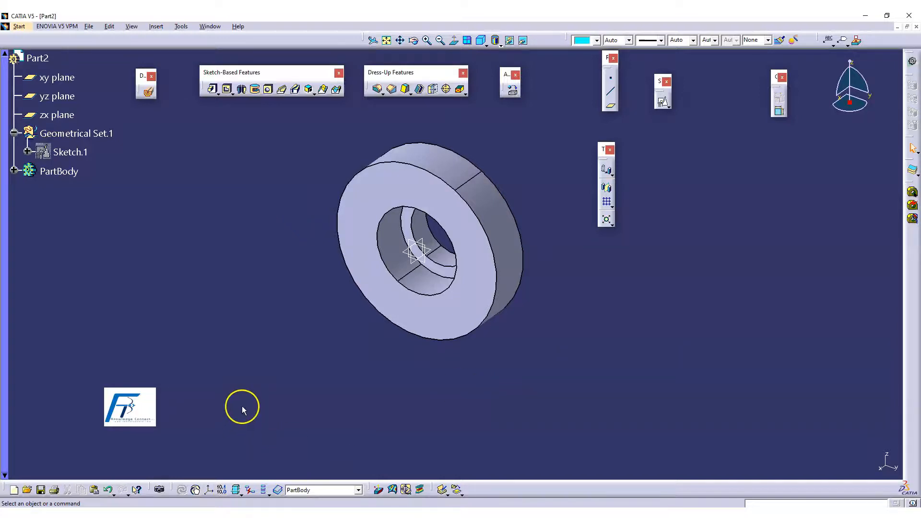
# - Fillet the inner bottom edge of the 38 mm recess with a 2 mm radius, using tangency selection
pyautogui.click(437, 276)
pyautogui.click(376, 91)
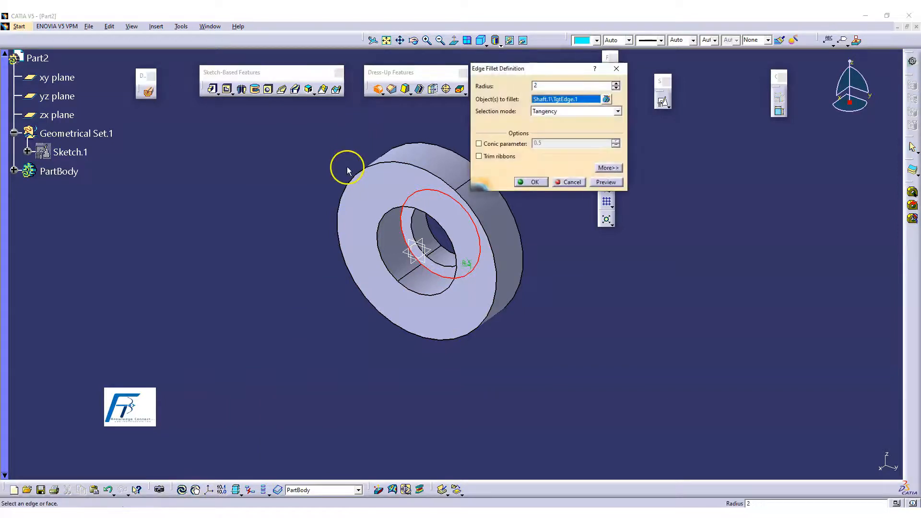
pyautogui.press('Return')
pyautogui.keyDown('ctrl'); pyautogui.moveTo(501, 323); pyautogui.dragTo(510, 329, button='middle'); pyautogui.keyUp('ctrl')
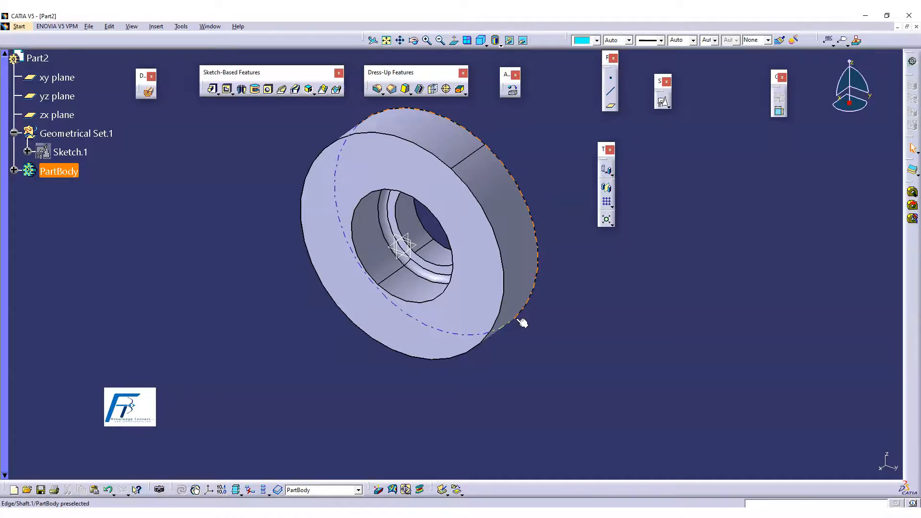
# - Check the radial hole's diameter, offset and angle in drawing piesa_01_a, and return to the Part2 window
pyautogui.click(478, 306)
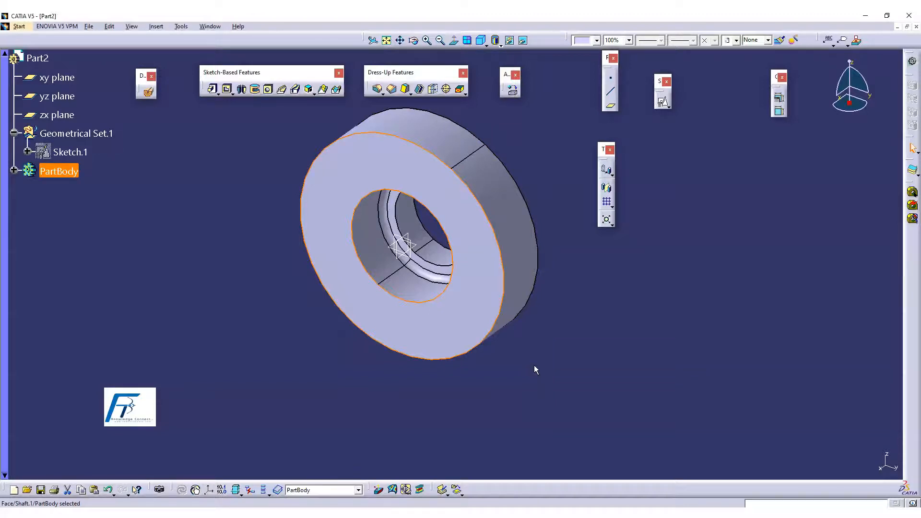
pyautogui.click(210, 26)
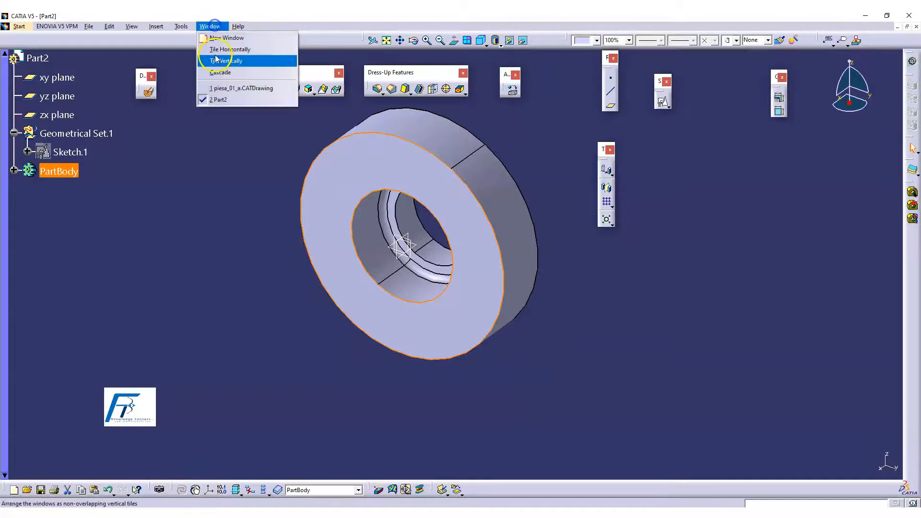
pyautogui.click(225, 89)
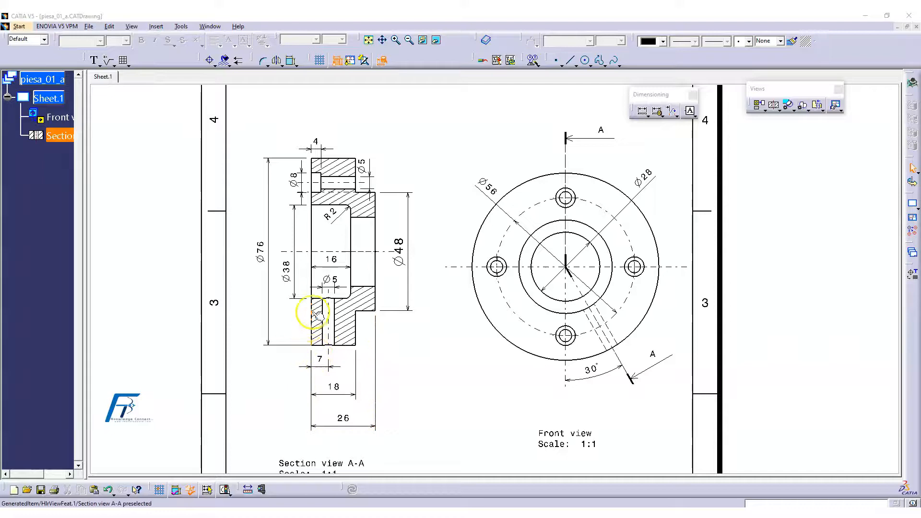
pyautogui.click(319, 335)
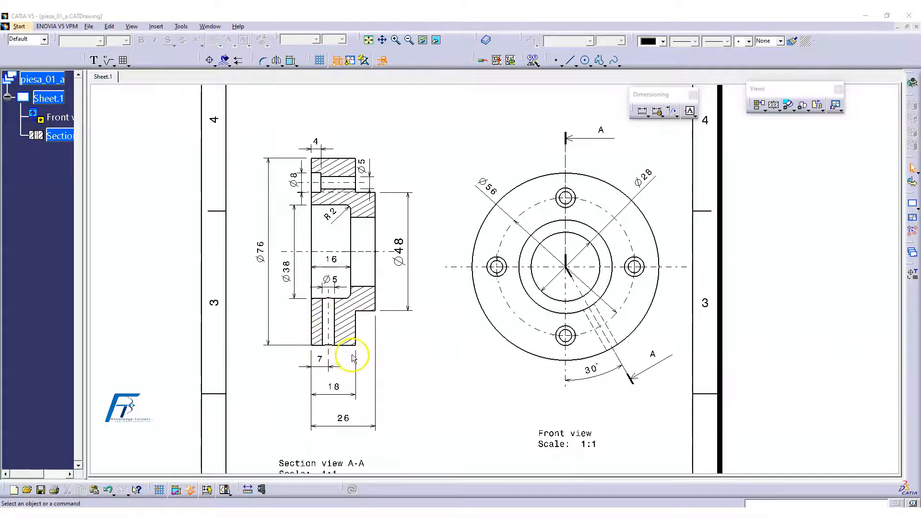
pyautogui.click(213, 26)
pyautogui.click(226, 100)
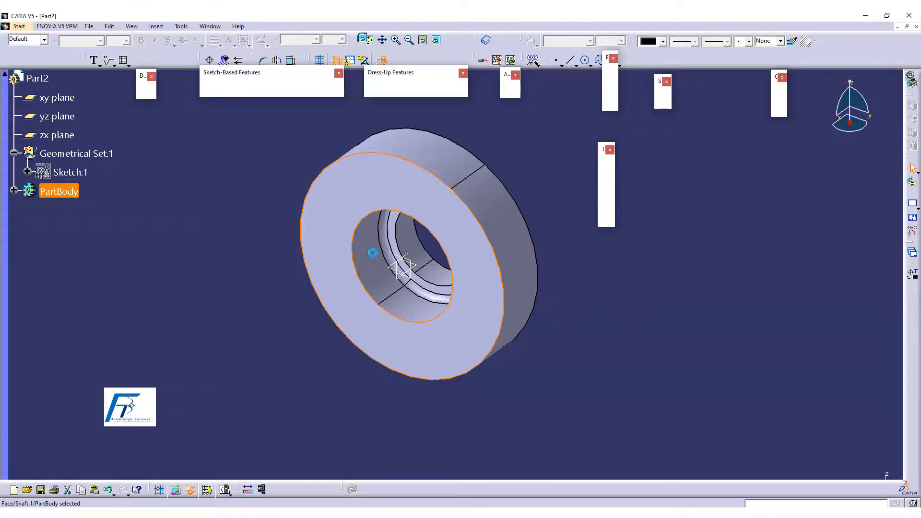
pyautogui.click(372, 251)
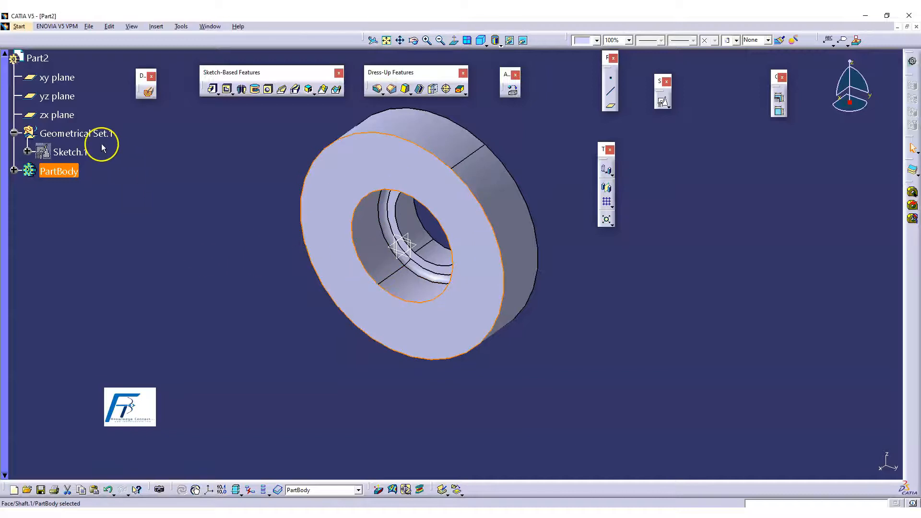
pyautogui.click(281, 329)
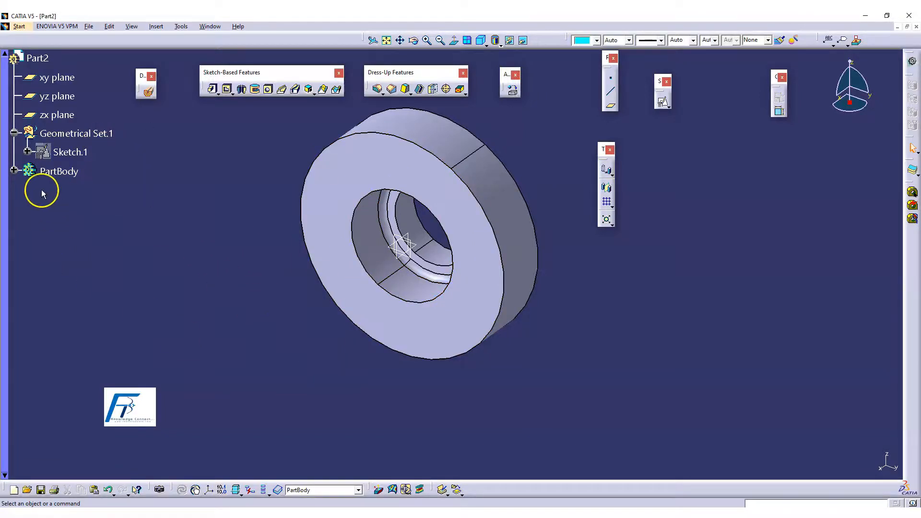
# - Create a reference plane offset 7 mm from the flange's large flat face, with the direction reversed into the body
pyautogui.click(14, 171)
pyautogui.moveTo(370, 370)
pyautogui.mouseDown(button='middle')
pyautogui.moveTo(391, 364)
pyautogui.moveTo(354, 312)
pyautogui.moveTo(383, 392)
pyautogui.moveTo(561, 373)
pyautogui.mouseUp(button='middle')
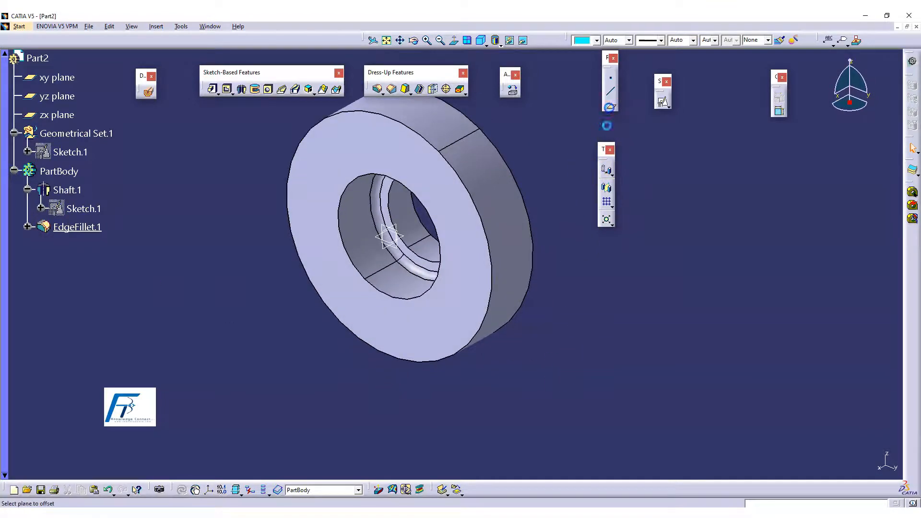
pyautogui.click(456, 309)
pyautogui.moveTo(531, 329); pyautogui.dragTo(396, 319, button='middle')
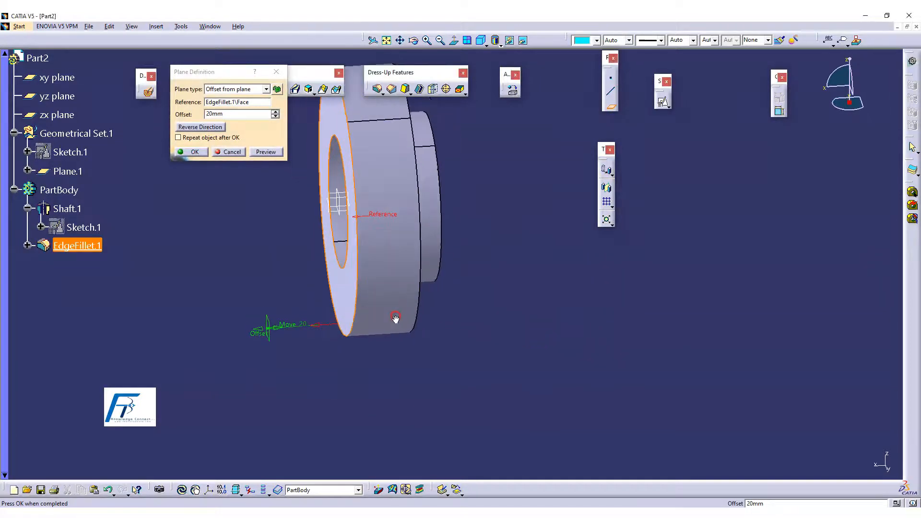
pyautogui.click(214, 127)
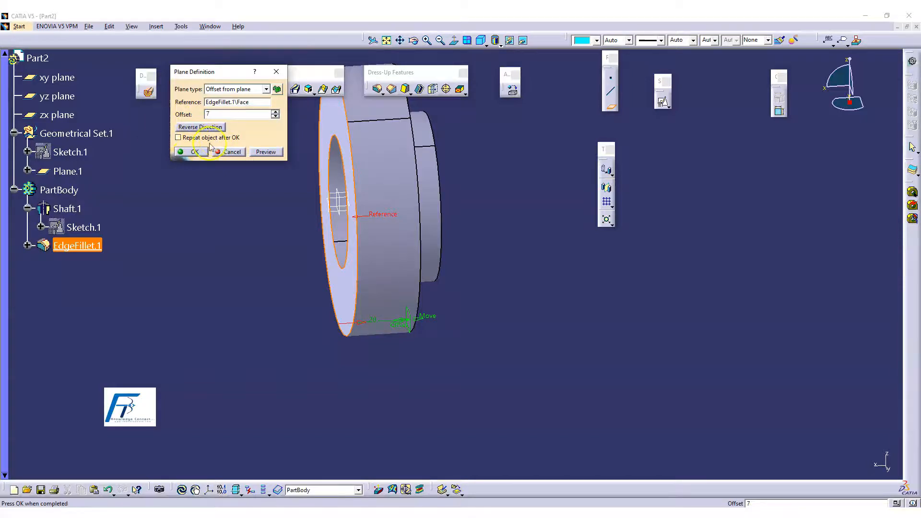
pyautogui.click(192, 151)
pyautogui.moveTo(250, 267); pyautogui.dragTo(320, 292, button='middle')
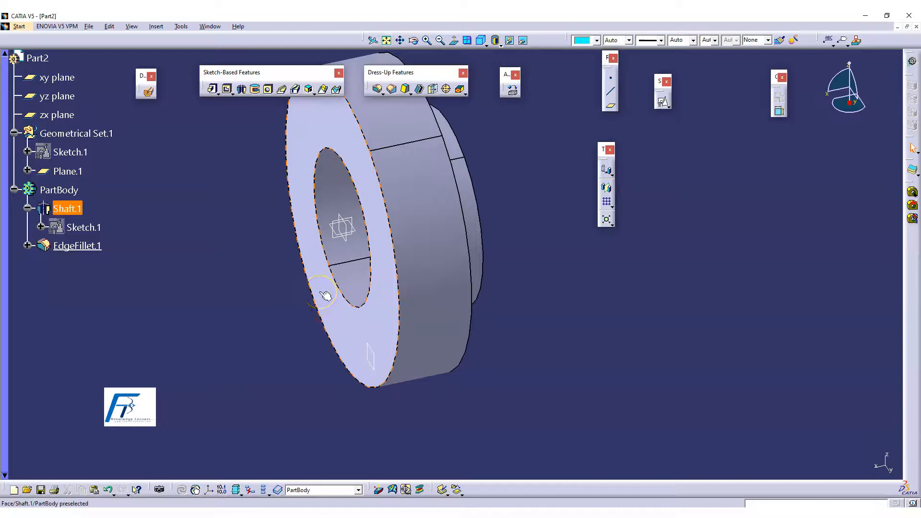
pyautogui.moveTo(582, 345); pyautogui.dragTo(465, 358, button='middle')
pyautogui.moveTo(397, 394); pyautogui.dragTo(480, 422, button='middle')
pyautogui.doubleClick(371, 361)
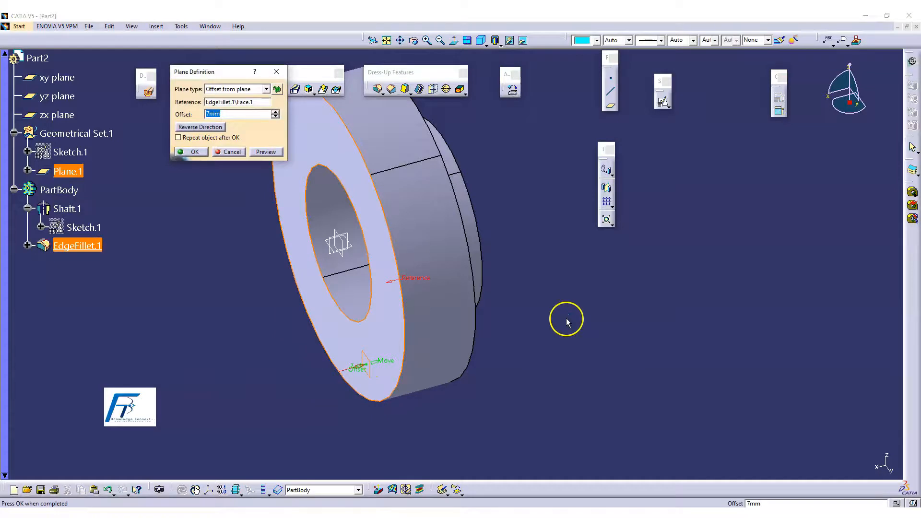
pyautogui.moveTo(490, 310); pyautogui.dragTo(409, 279, button='middle')
pyautogui.click(178, 138)
pyautogui.click(191, 152)
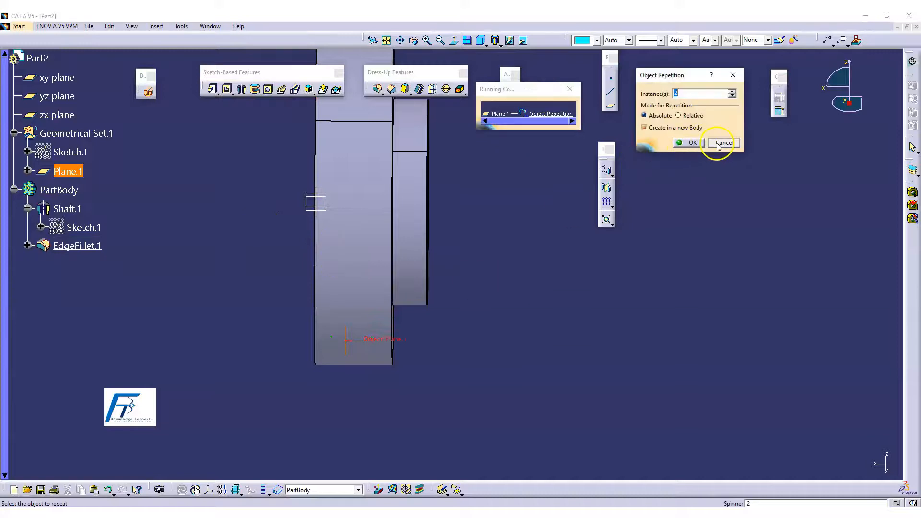
pyautogui.click(719, 144)
pyautogui.click(491, 278)
pyautogui.moveTo(491, 279); pyautogui.dragTo(588, 295, button='middle')
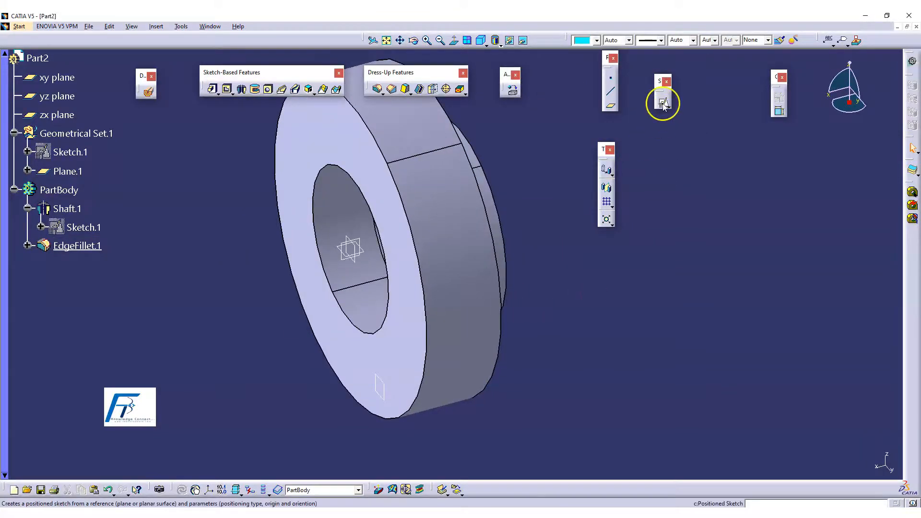
# - Start a positioned sketch on the 7 mm offset plane with implicit origin and orientation and its H direction reversed
pyautogui.click(664, 104)
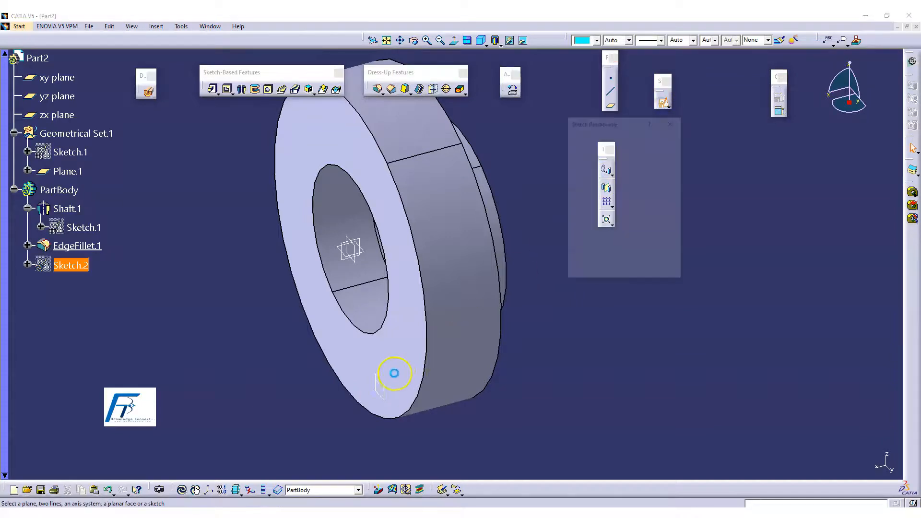
pyautogui.click(386, 384)
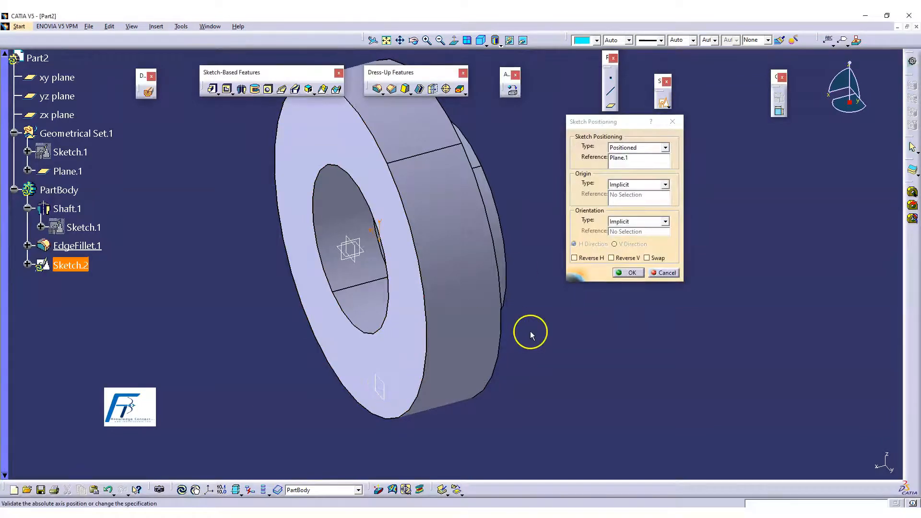
pyautogui.moveTo(332, 277)
pyautogui.mouseDown(button='middle')
pyautogui.moveTo(318, 278)
pyautogui.moveTo(405, 275)
pyautogui.moveTo(391, 278)
pyautogui.mouseUp(button='middle')
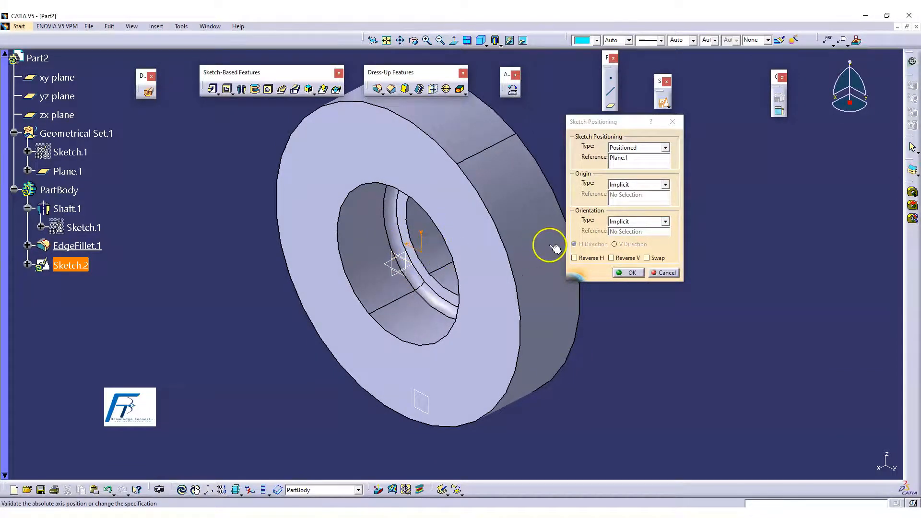
pyautogui.click(576, 258)
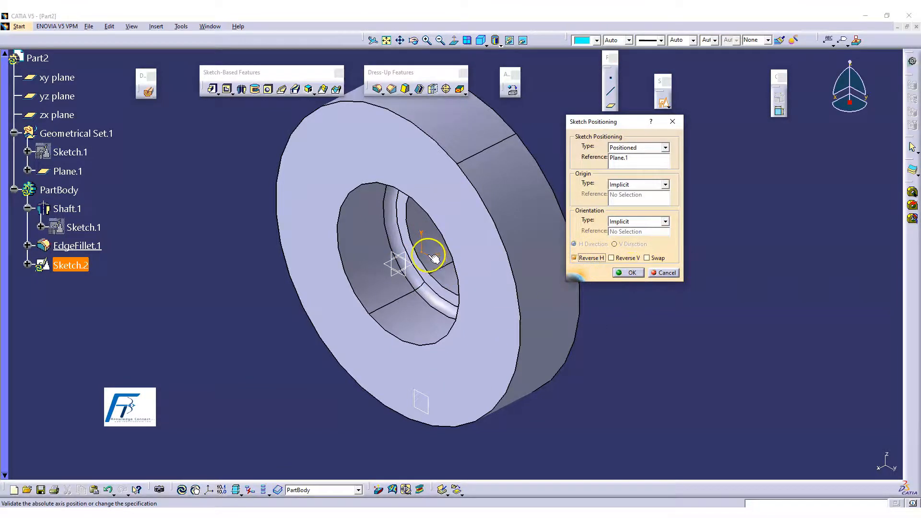
pyautogui.click(626, 273)
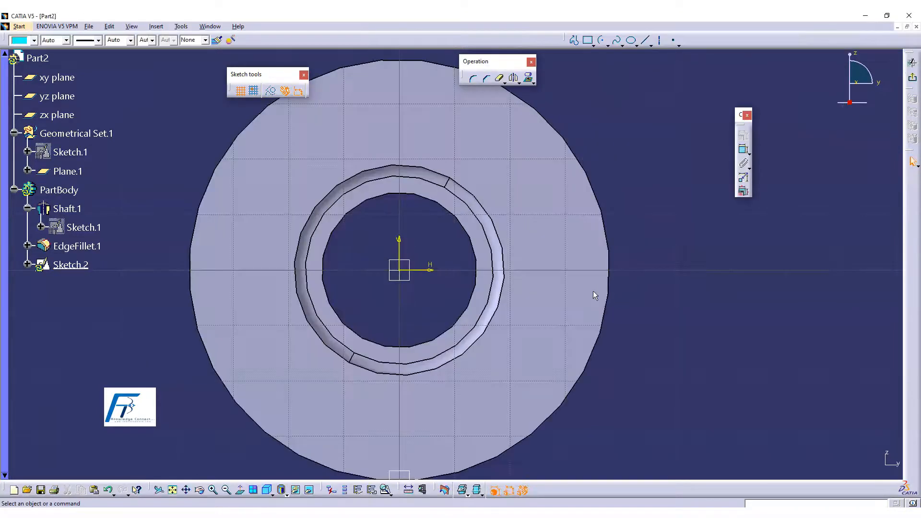
# - Draw a slanted axis line from the sketch origin through the positive-H, negative-V quadrant, past the flange's outer edge
pyautogui.scroll(-1, 675, 231)
pyautogui.moveTo(675, 230); pyautogui.dragTo(678, 262, button='middle')
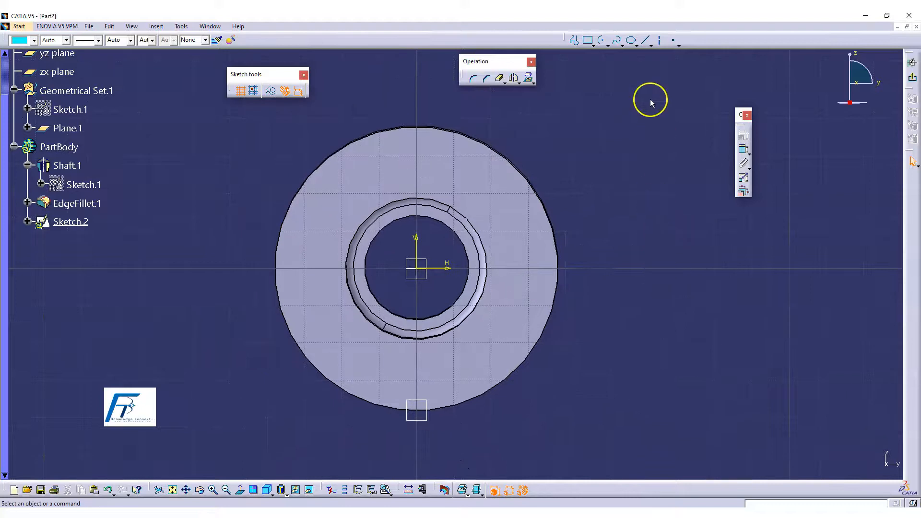
pyautogui.click(660, 41)
pyautogui.click(422, 272)
pyautogui.click(526, 452)
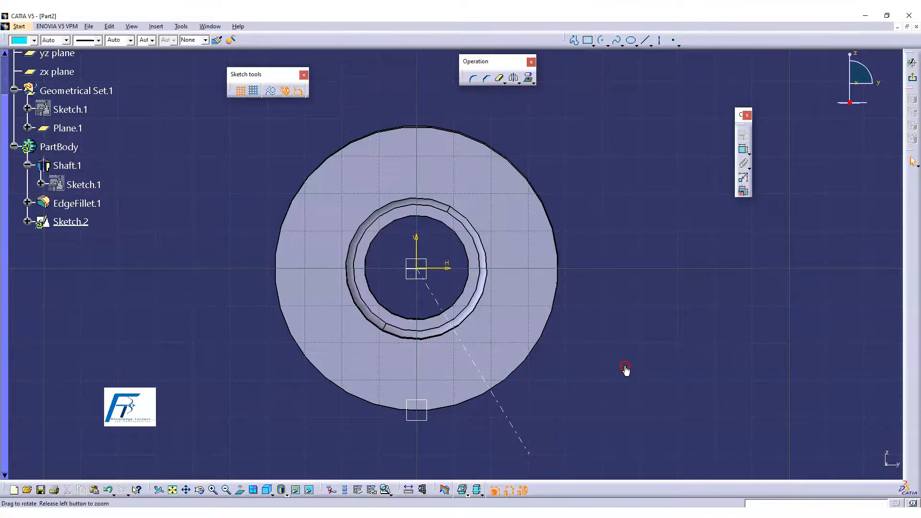
pyautogui.moveTo(626, 369); pyautogui.dragTo(624, 384, button='middle')
# - Constrain the angle between the slanted axis and the vertical axis to 30°, and place its dimension inside the bore
pyautogui.click(743, 150)
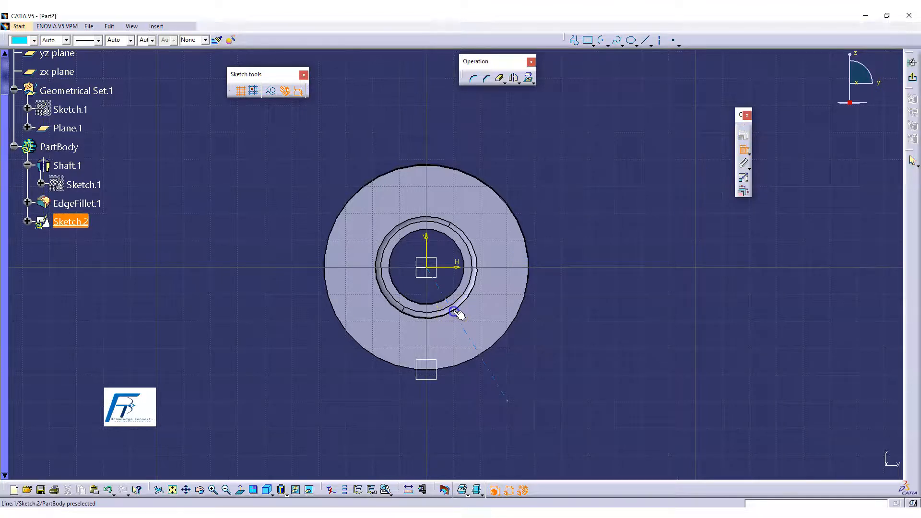
pyautogui.click(500, 387)
pyautogui.click(432, 252)
pyautogui.click(467, 386)
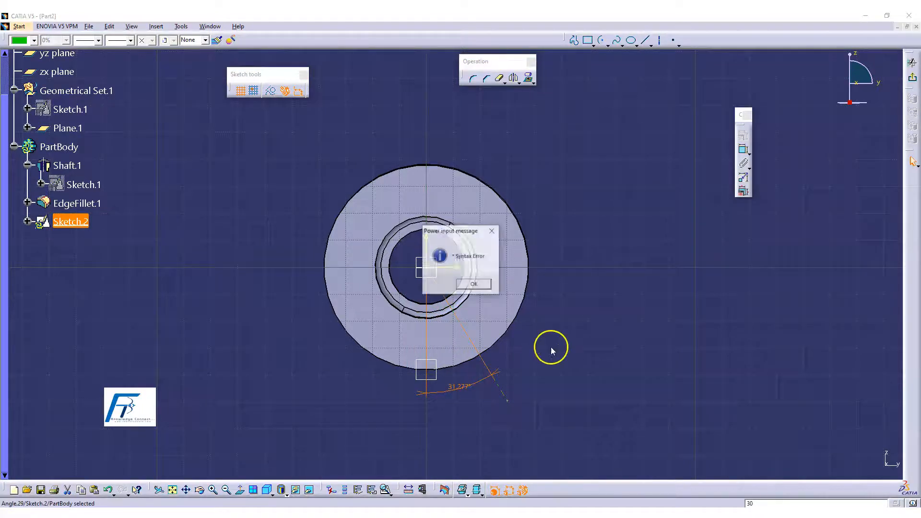
pyautogui.click(489, 233)
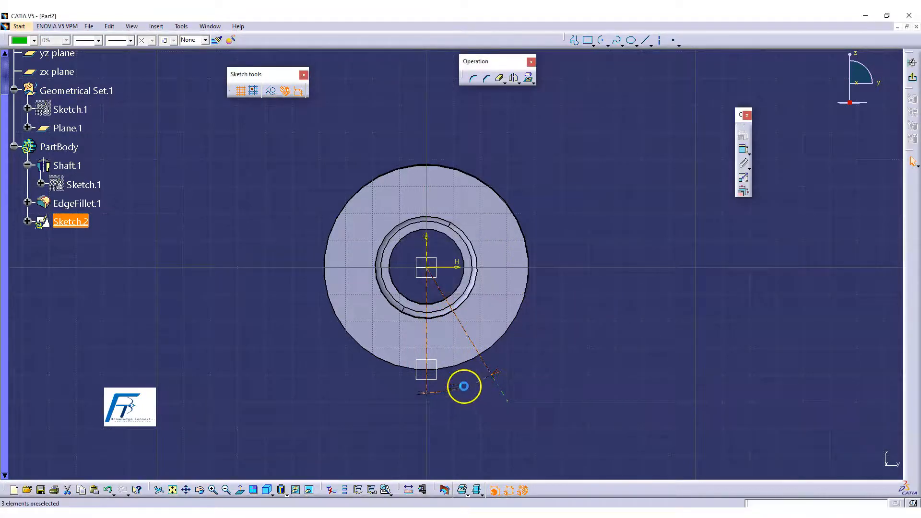
pyautogui.doubleClick(462, 384)
pyautogui.write('30deg')
pyautogui.press('Return')
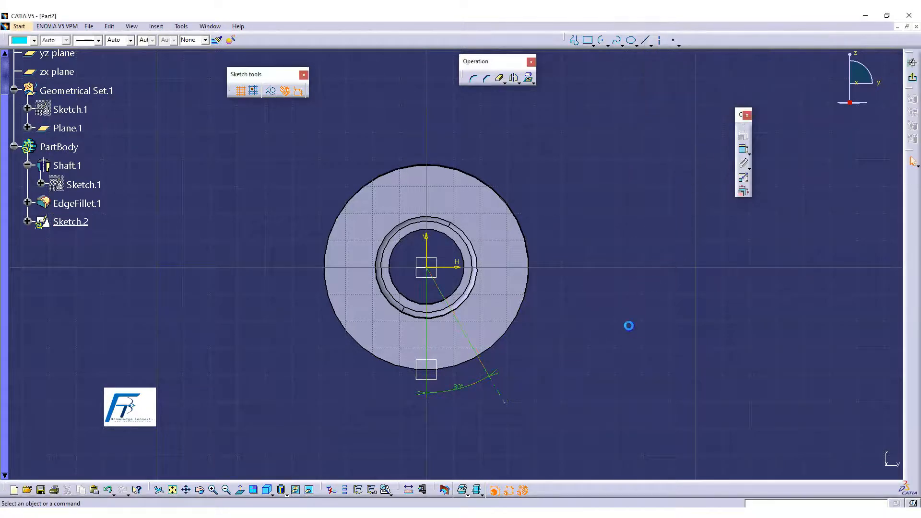
pyautogui.moveTo(457, 387); pyautogui.dragTo(426, 311)
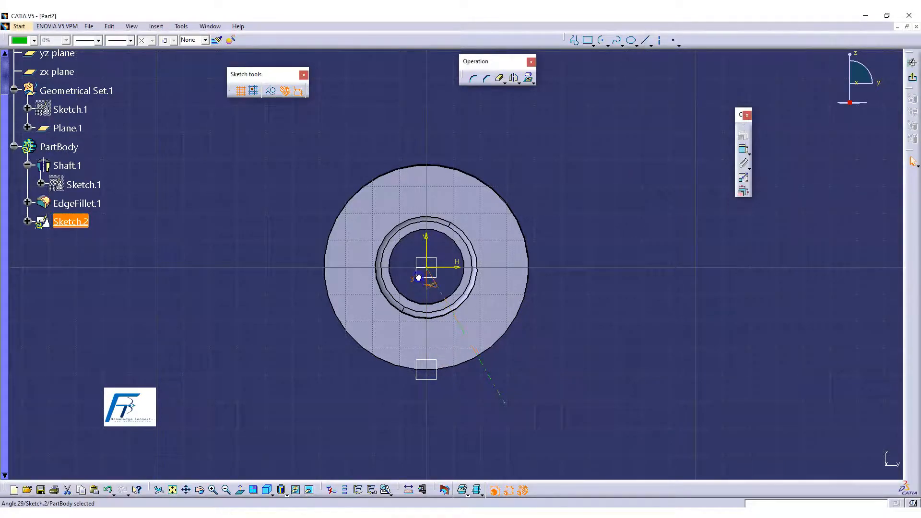
pyautogui.click(569, 232)
# - Sketch an oriented rectangle about 32 mm long with one side on the slanted axis, from the bore past the flange's outer edge
pyautogui.moveTo(577, 239); pyautogui.dragTo(540, 133, button='middle')
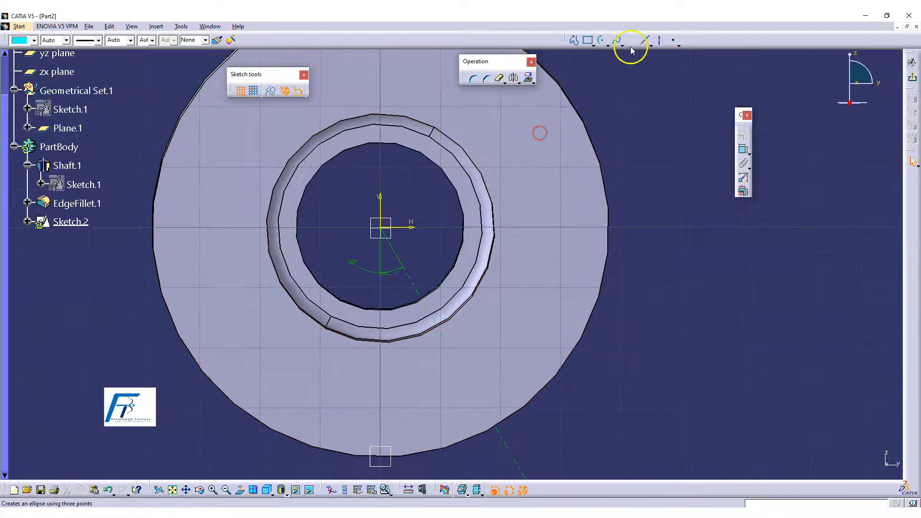
pyautogui.click(591, 43)
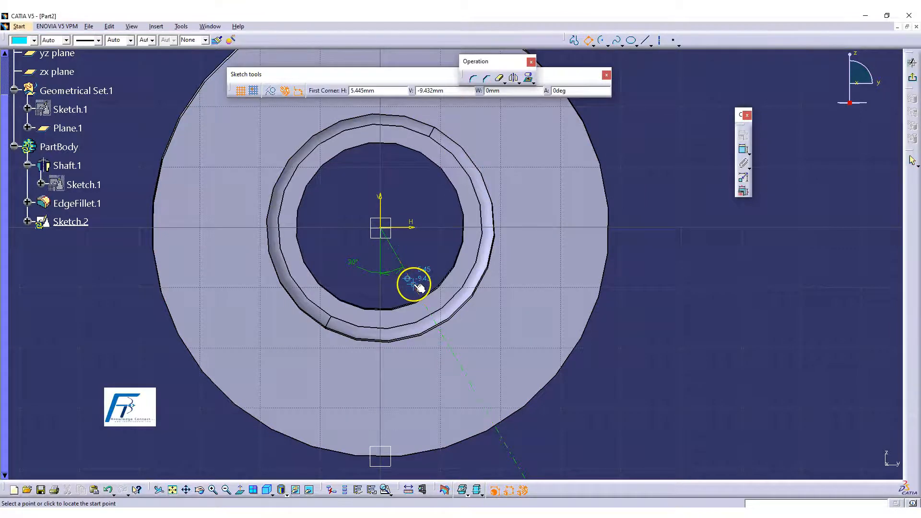
pyautogui.click(413, 284)
pyautogui.click(429, 276)
pyautogui.moveTo(477, 341); pyautogui.dragTo(430, 199, button='middle')
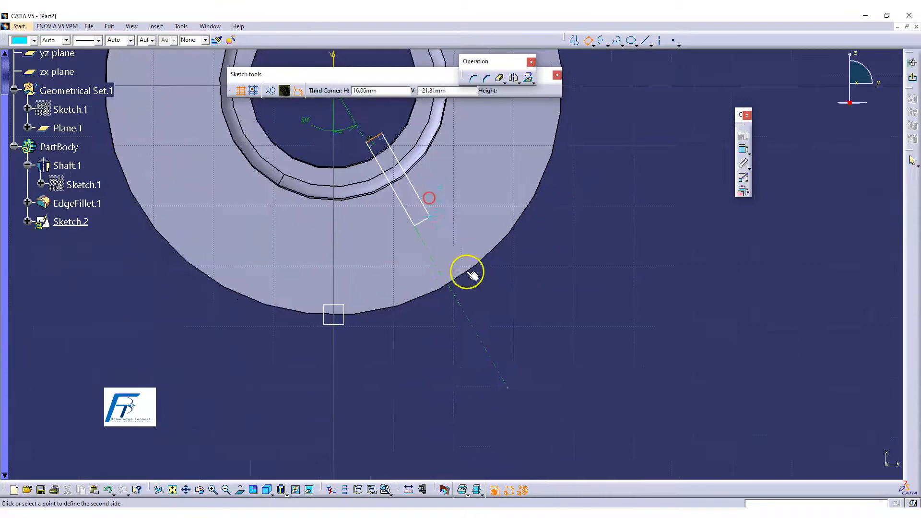
pyautogui.click(478, 302)
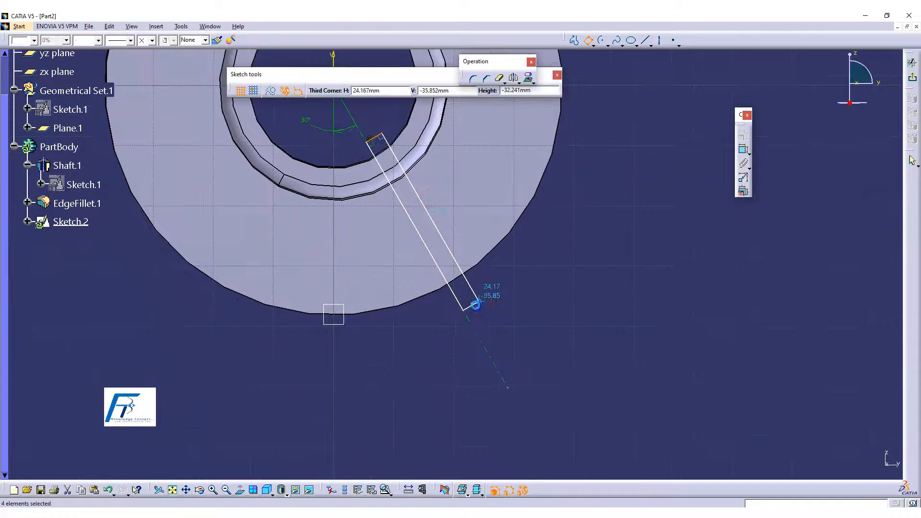
# - Dimension the rectangle's outer long side about the slanted axis as a diameter and set it to 5 mm
pyautogui.click(526, 277)
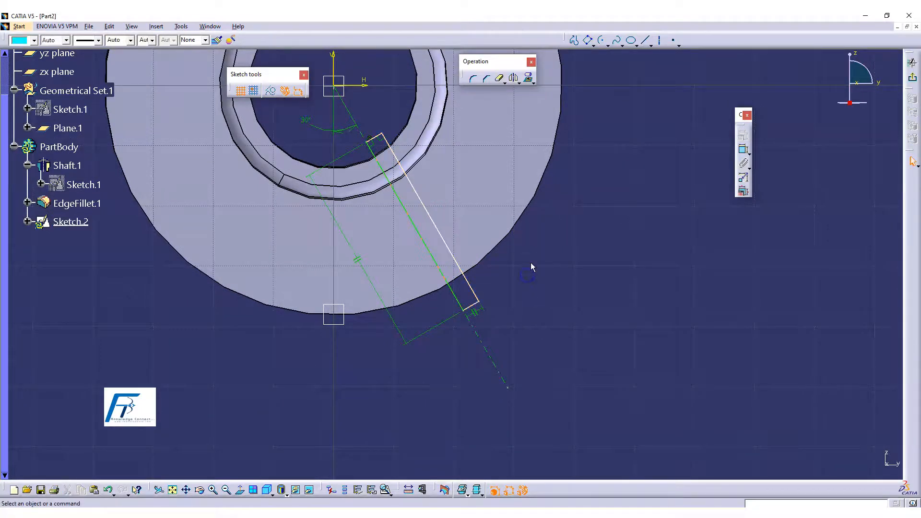
pyautogui.click(743, 149)
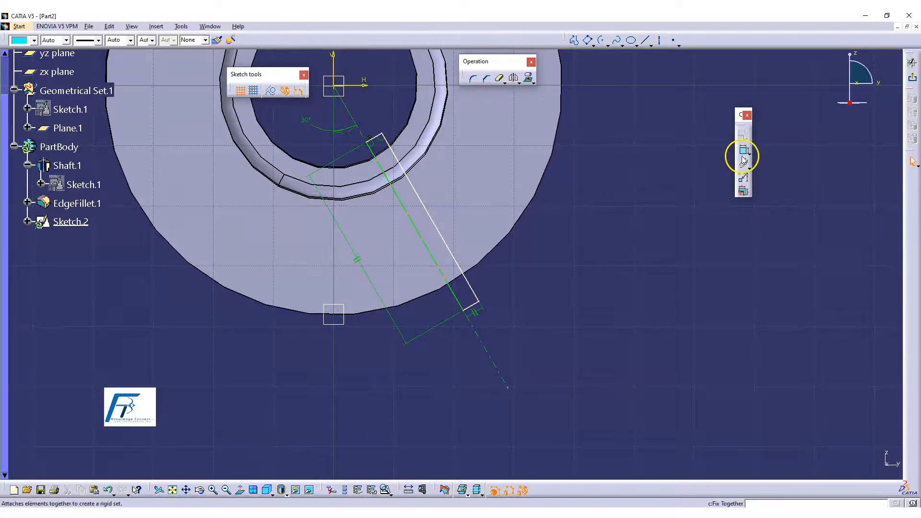
pyautogui.click(474, 286)
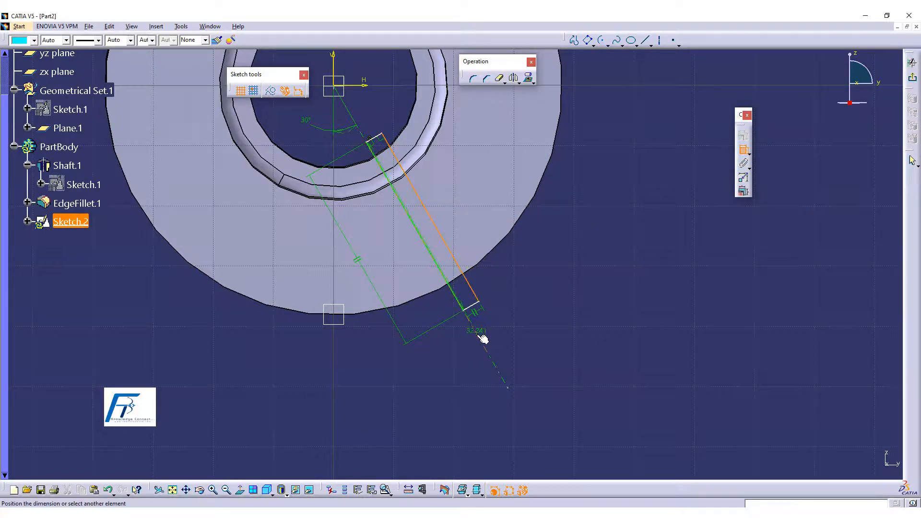
pyautogui.rightClick(595, 278)
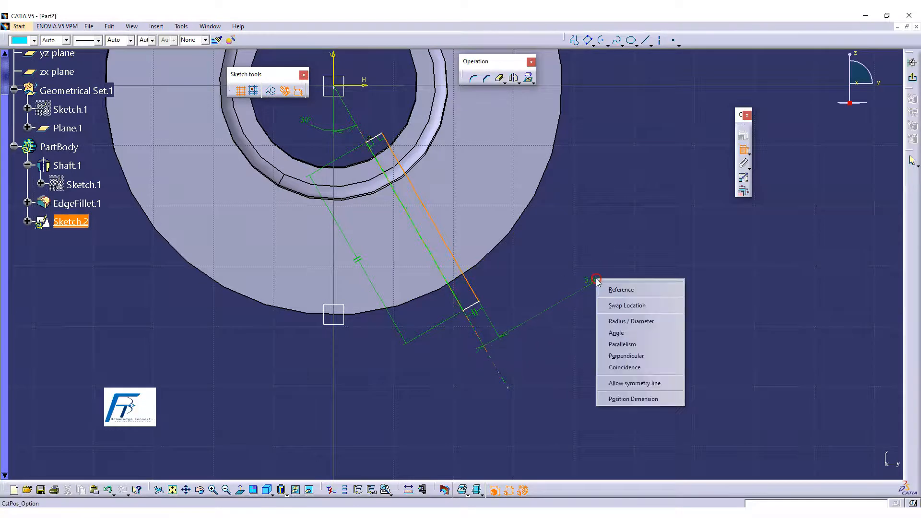
pyautogui.click(619, 321)
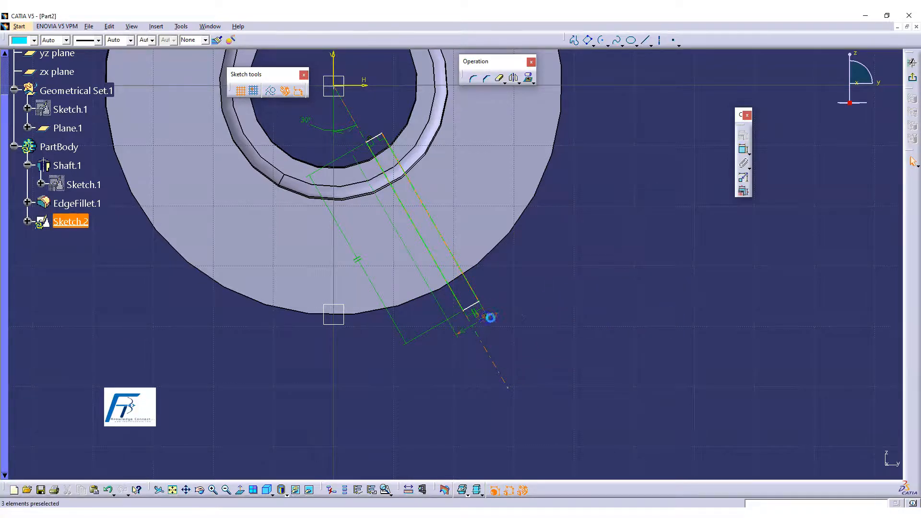
pyautogui.doubleClick(497, 316)
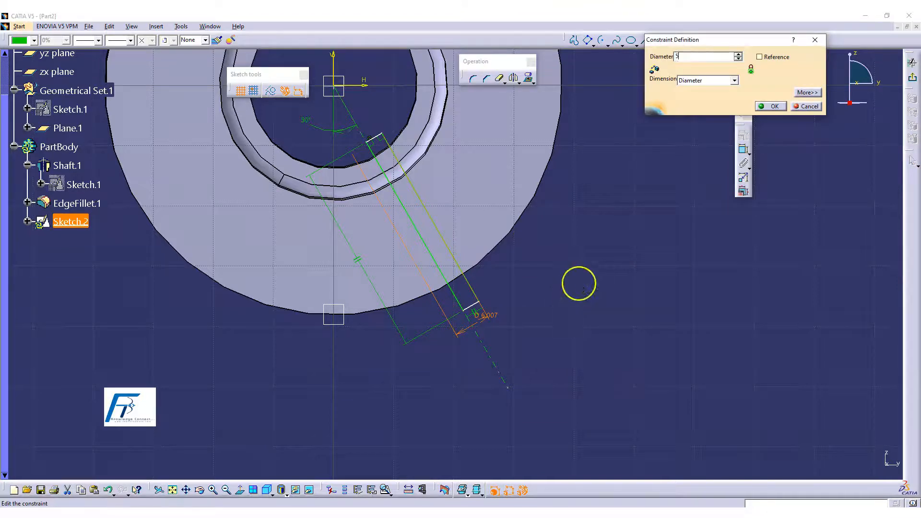
pyautogui.press('Return')
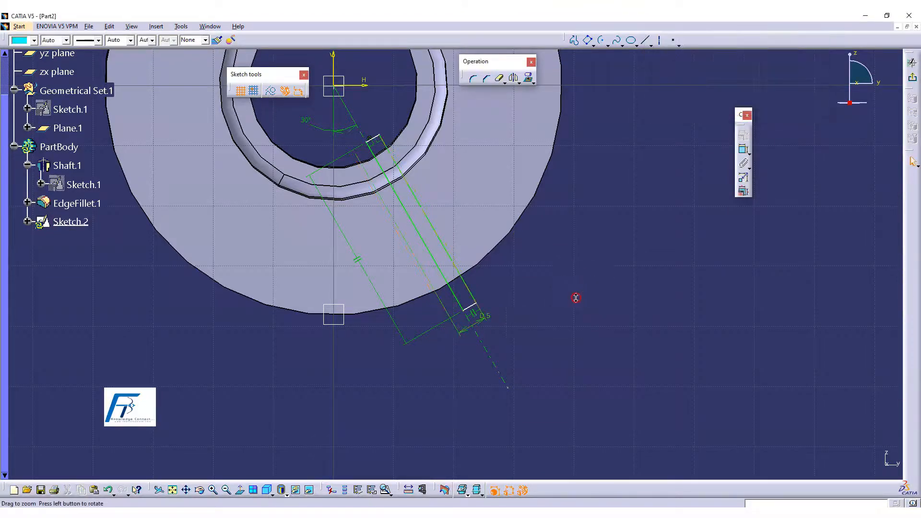
pyautogui.moveTo(576, 298); pyautogui.dragTo(587, 264, button='middle')
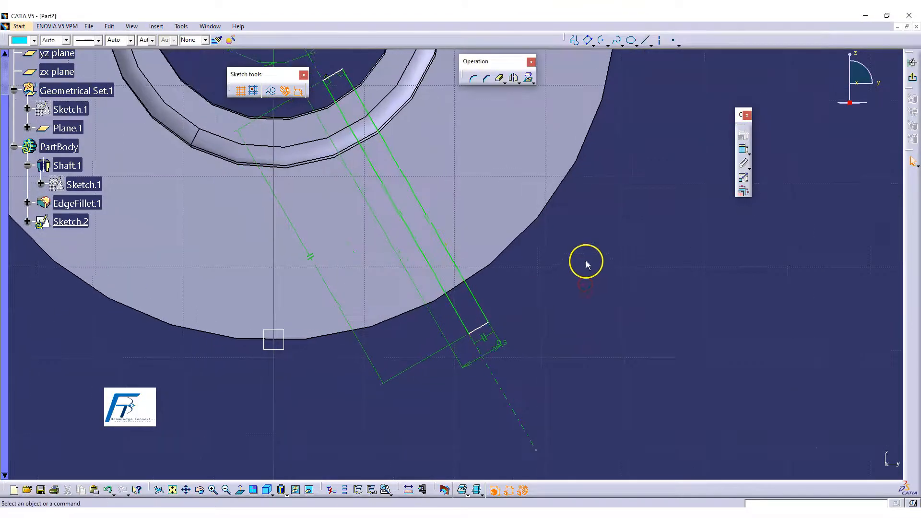
pyautogui.rightClick(487, 324)
pyautogui.click(483, 334)
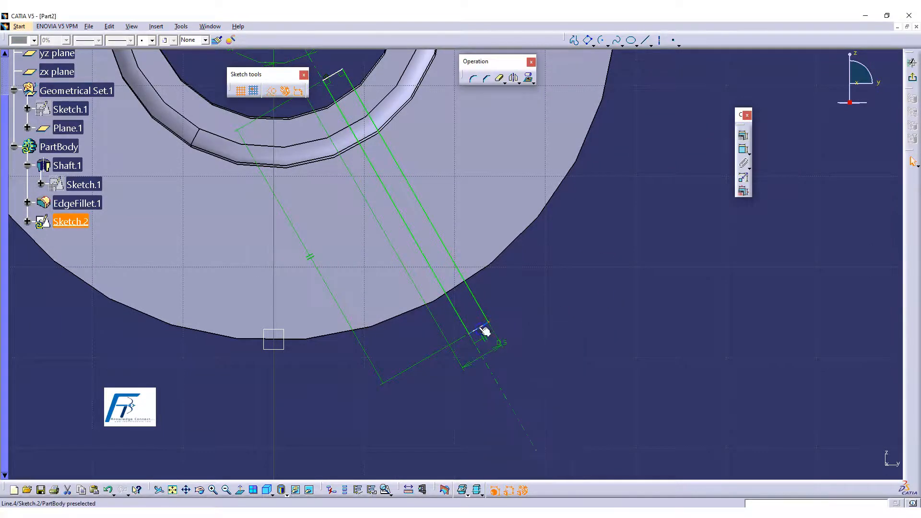
pyautogui.rightClick(480, 329)
pyautogui.moveTo(514, 474)
pyautogui.click(611, 414)
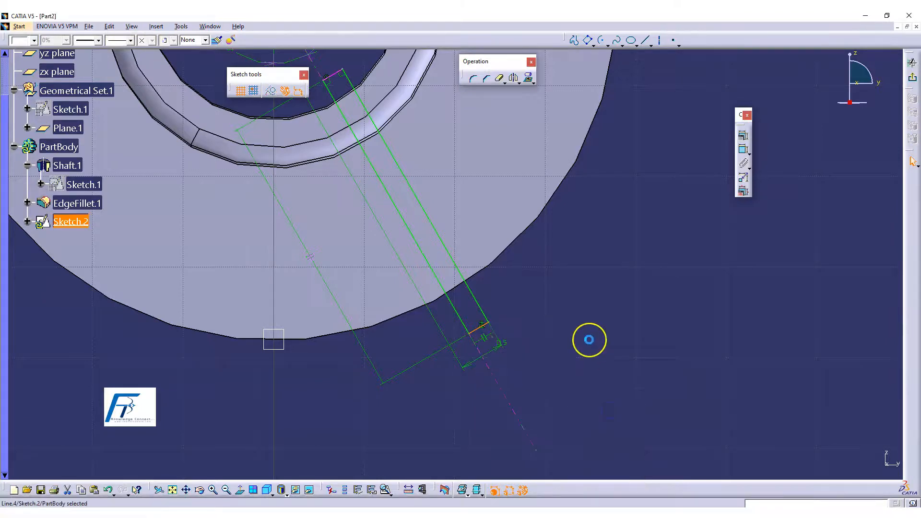
pyautogui.moveTo(551, 307); pyautogui.dragTo(570, 326, button='middle')
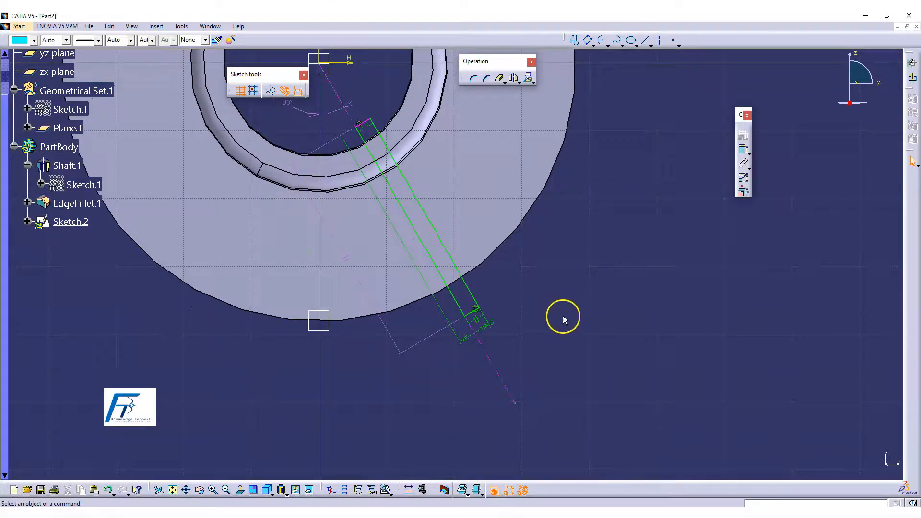
pyautogui.hotkey('ctrl', 'z')
pyautogui.hotkey('ctrl', 'z')
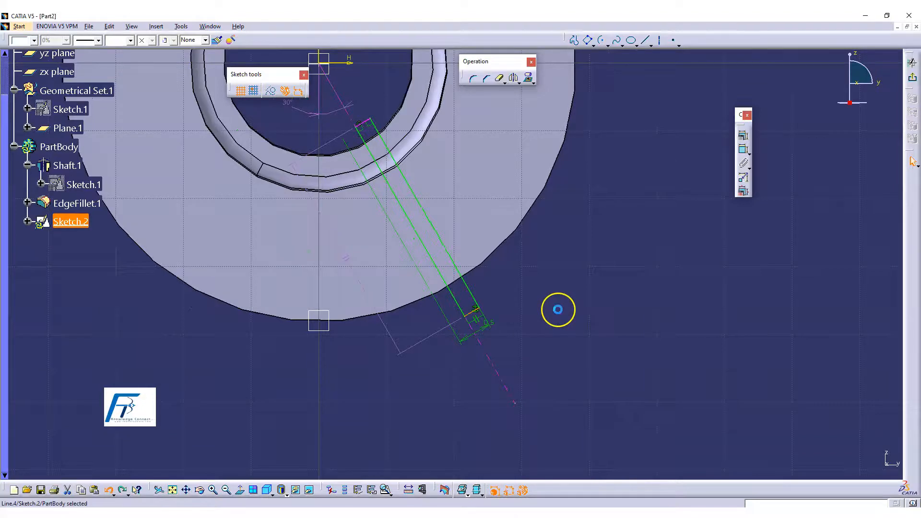
pyautogui.click(561, 302)
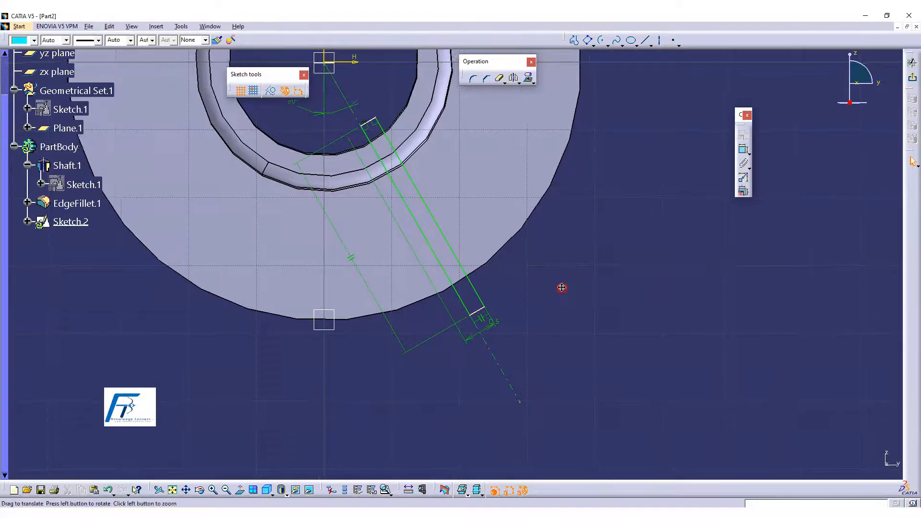
# - Dimension the distance from the sketch origin to the rectangle's short side outside the flange and set it to 45 mm
pyautogui.click(743, 150)
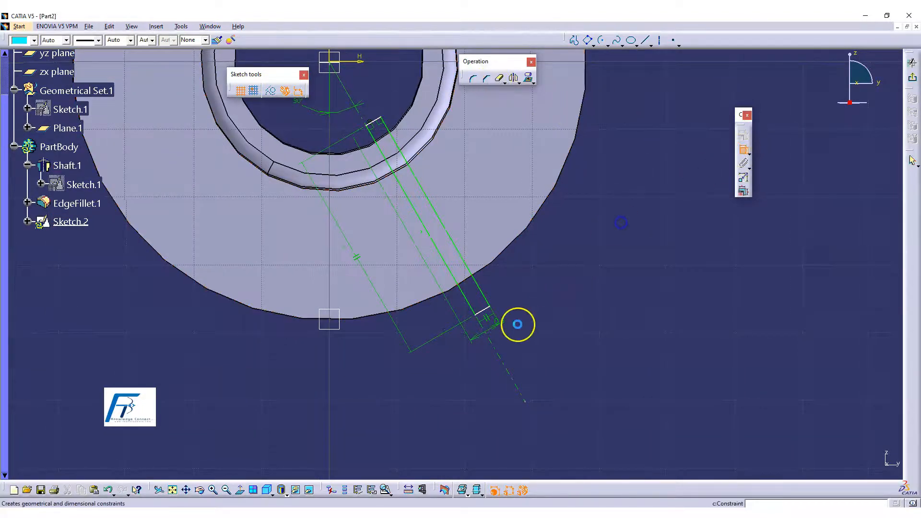
pyautogui.click(487, 311)
pyautogui.moveTo(526, 290); pyautogui.dragTo(557, 361, button='middle')
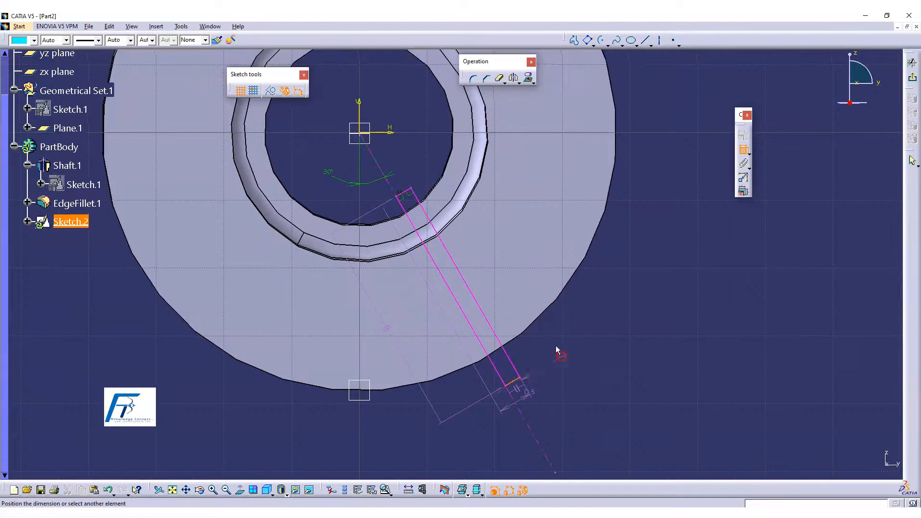
pyautogui.click(364, 137)
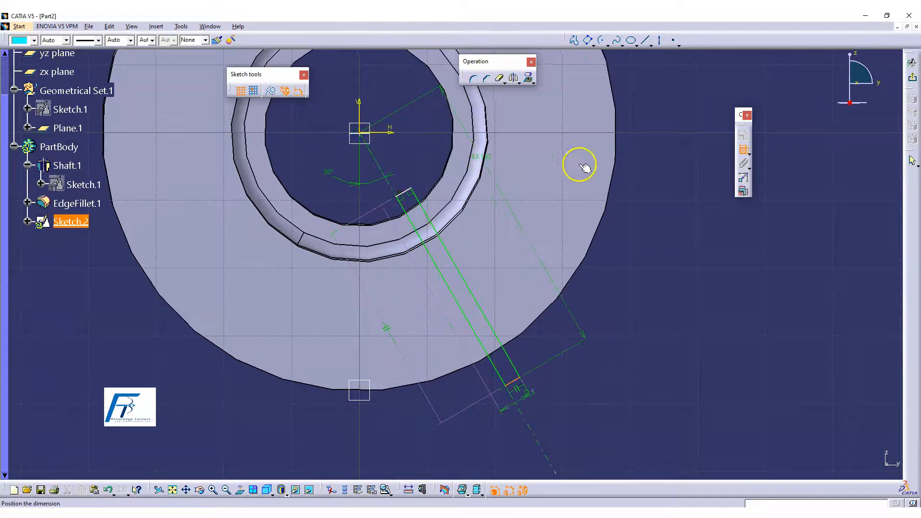
pyautogui.click(674, 213)
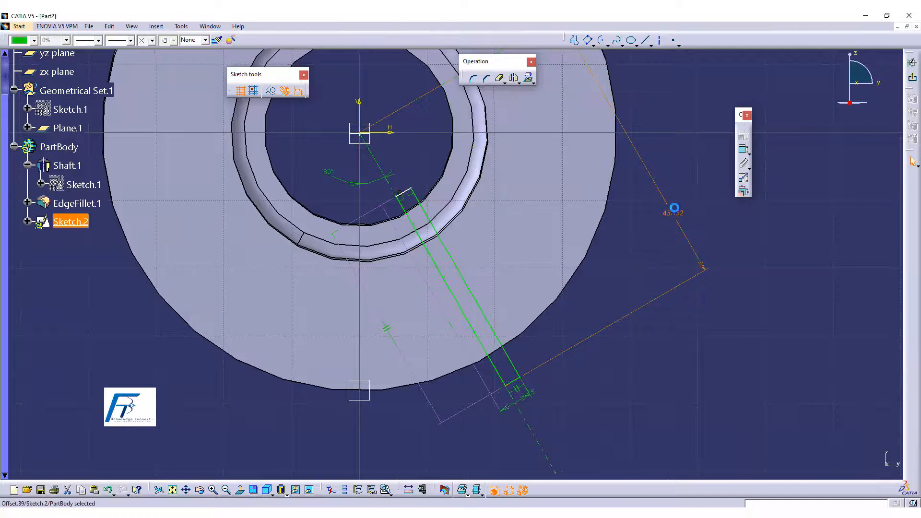
pyautogui.doubleClick(675, 212)
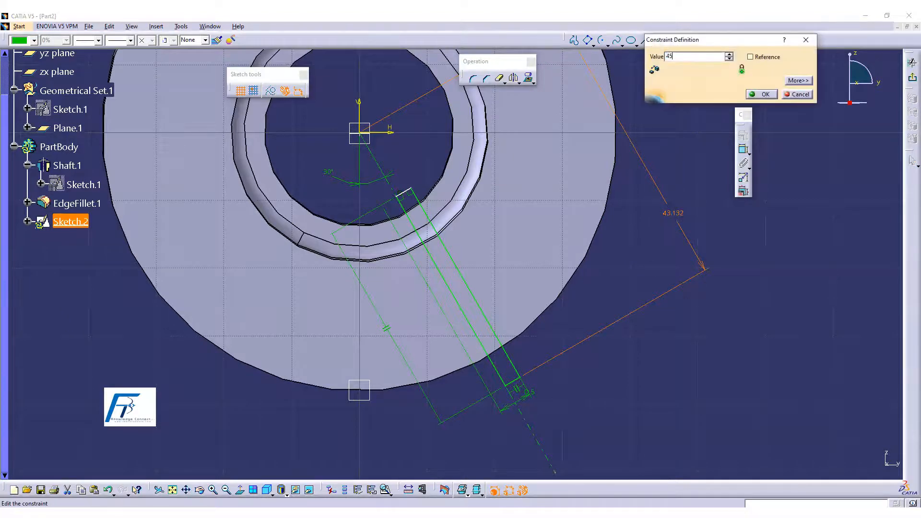
pyautogui.press('Return')
pyautogui.moveTo(613, 267); pyautogui.dragTo(629, 310, button='middle')
pyautogui.click(679, 310)
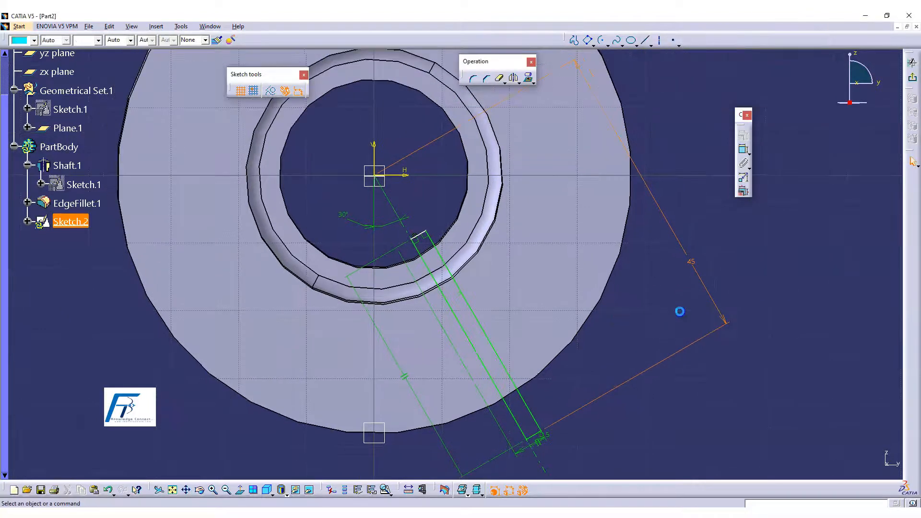
# - Dimension the distance from the sketch origin to the rectangle's short side inside the bore and set it to 10 mm
pyautogui.click(740, 150)
pyautogui.click(412, 228)
pyautogui.click(379, 179)
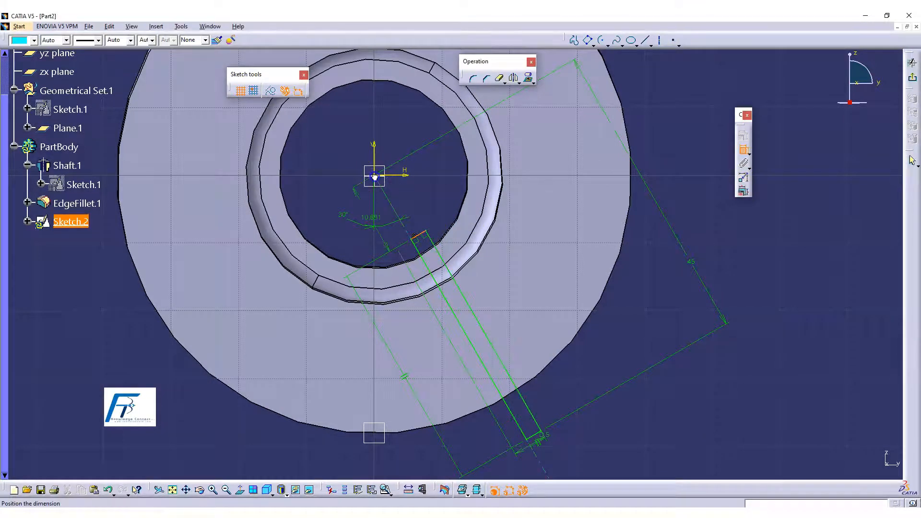
pyautogui.click(425, 193)
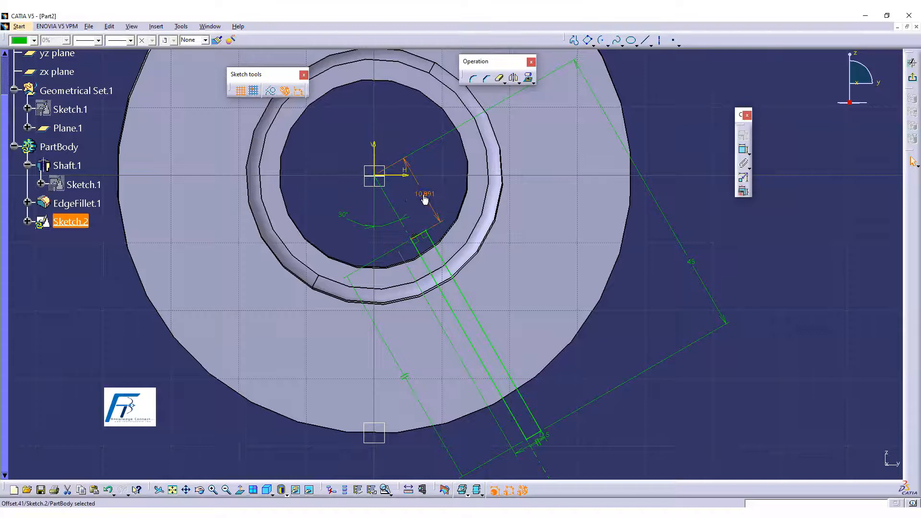
pyautogui.press('Return')
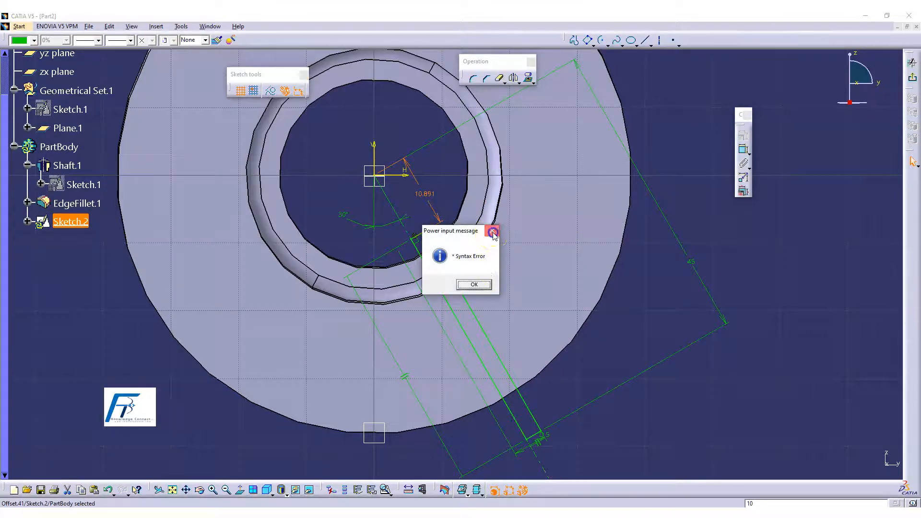
pyautogui.click(493, 233)
pyautogui.doubleClick(431, 194)
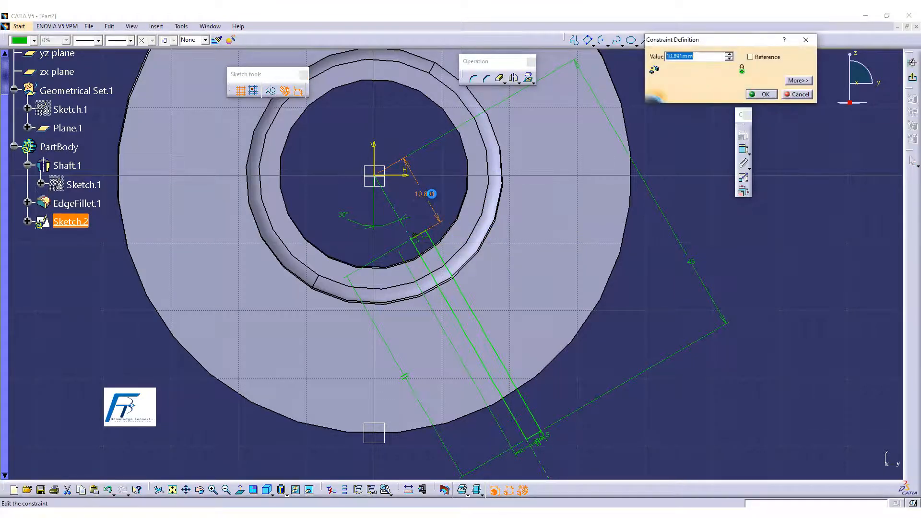
pyautogui.write('10')
pyautogui.press('Return')
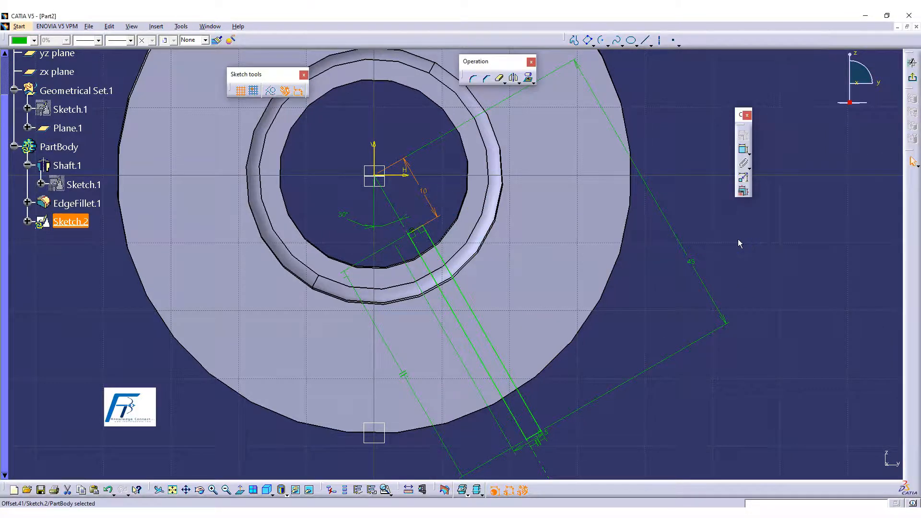
# - Exit the sketch and cut the radial hole as a 360° groove of the rectangle around the sketch axis
pyautogui.moveTo(645, 323); pyautogui.dragTo(597, 209, button='middle')
pyautogui.moveTo(513, 332)
pyautogui.mouseDown(button='middle')
pyautogui.moveTo(499, 271)
pyautogui.moveTo(472, 220)
pyautogui.mouseUp(button='middle')
pyautogui.moveTo(528, 327); pyautogui.dragTo(528, 292, button='middle')
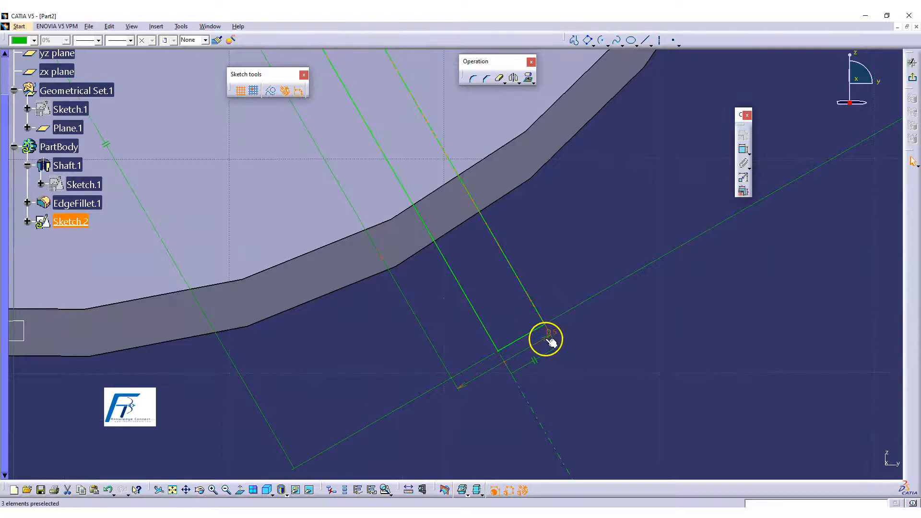
pyautogui.click(596, 358)
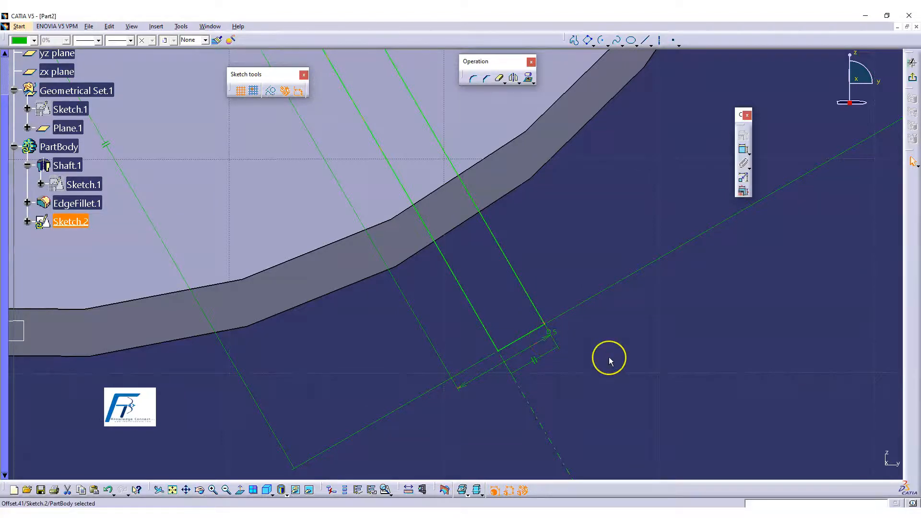
pyautogui.moveTo(612, 362)
pyautogui.mouseDown(button='middle')
pyautogui.moveTo(623, 352)
pyautogui.moveTo(648, 395)
pyautogui.mouseUp(button='middle')
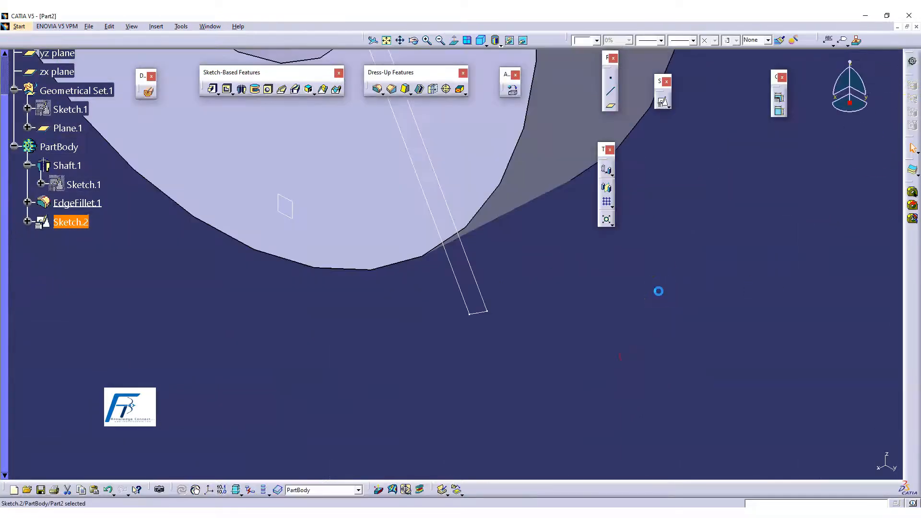
pyautogui.moveTo(548, 347)
pyautogui.mouseDown(button='middle')
pyautogui.moveTo(391, 274)
pyautogui.moveTo(500, 129)
pyautogui.moveTo(574, 181)
pyautogui.moveTo(366, 363)
pyautogui.moveTo(438, 177)
pyautogui.moveTo(546, 205)
pyautogui.mouseUp(button='middle')
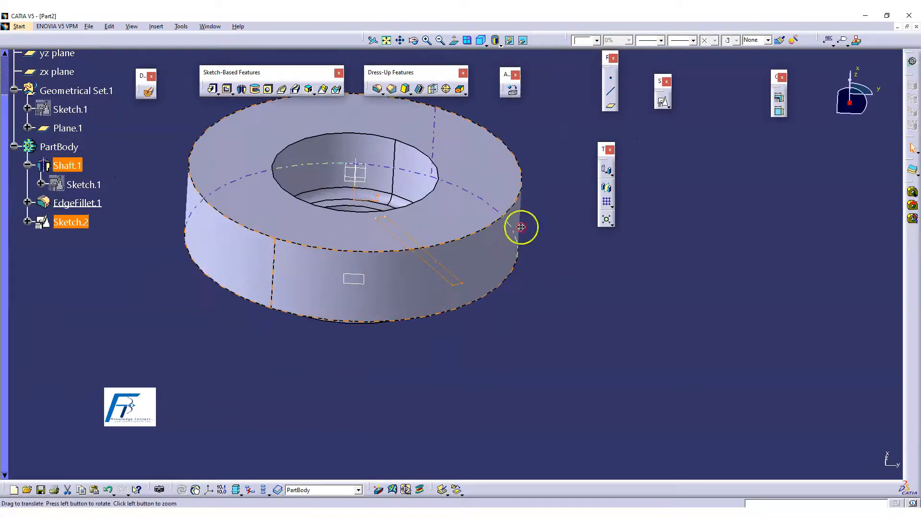
pyautogui.click(255, 89)
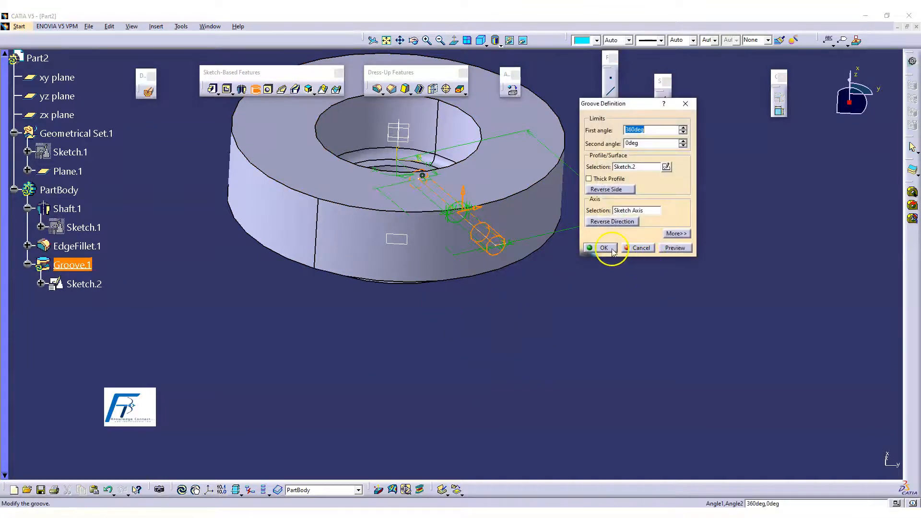
pyautogui.click(613, 252)
# - Start a hole on the flat annular face of the flange and open its positioning sketch
pyautogui.moveTo(557, 319); pyautogui.dragTo(642, 379, button='middle')
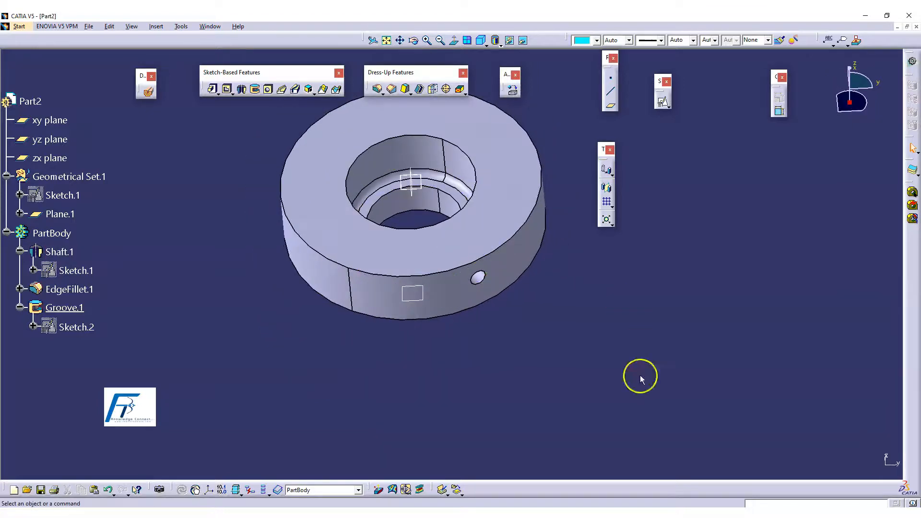
pyautogui.moveTo(579, 363); pyautogui.dragTo(448, 326, button='middle')
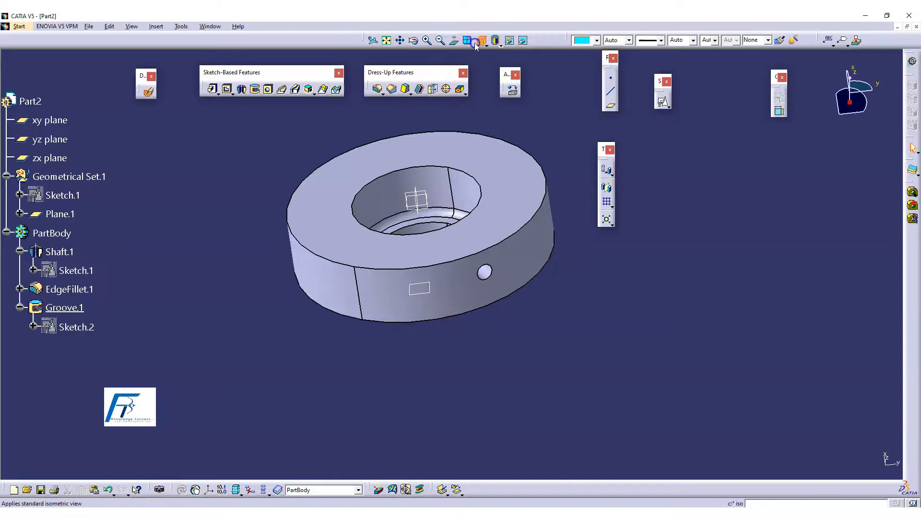
pyautogui.click(480, 43)
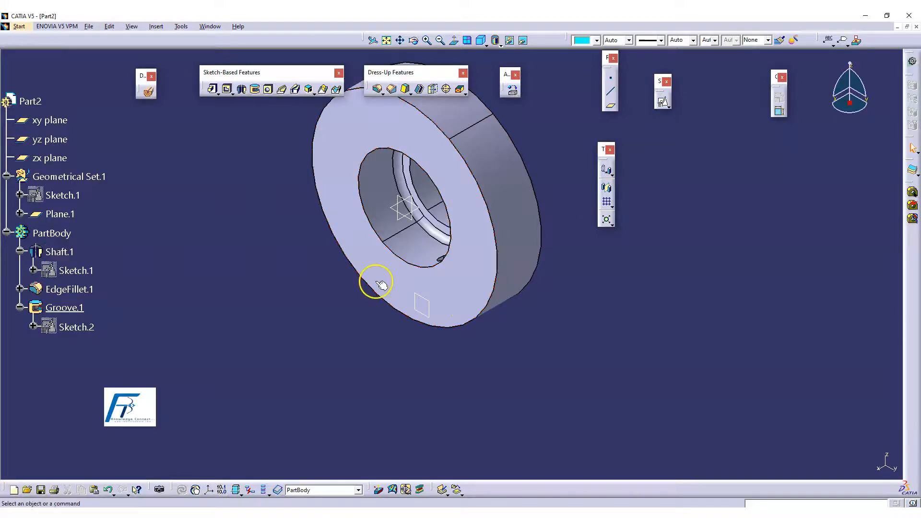
pyautogui.click(262, 91)
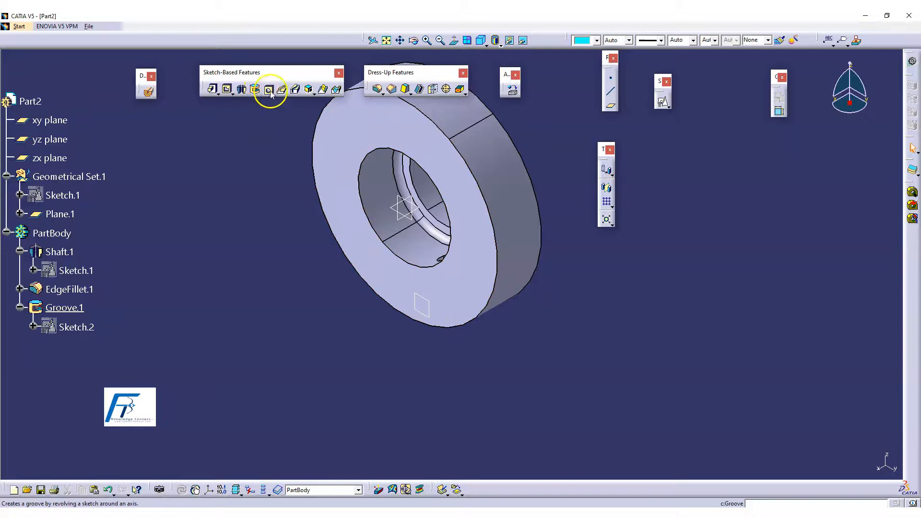
pyautogui.click(392, 126)
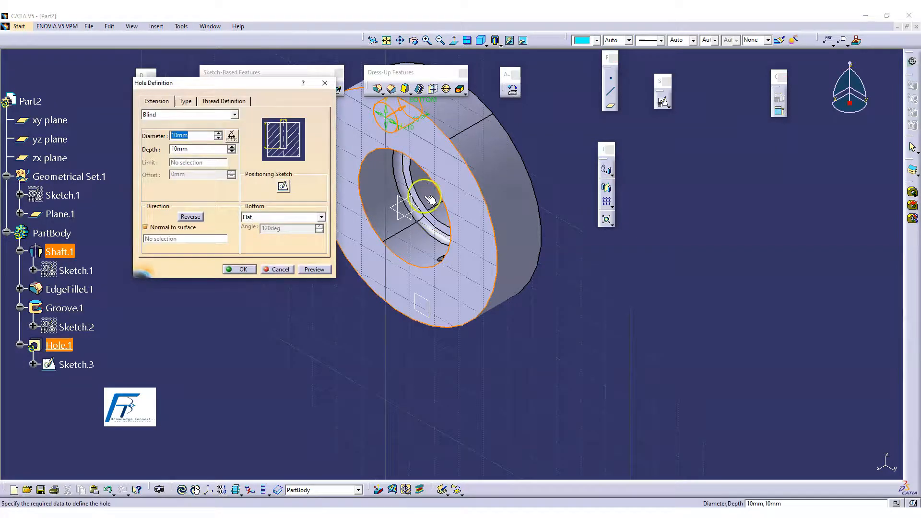
pyautogui.click(282, 186)
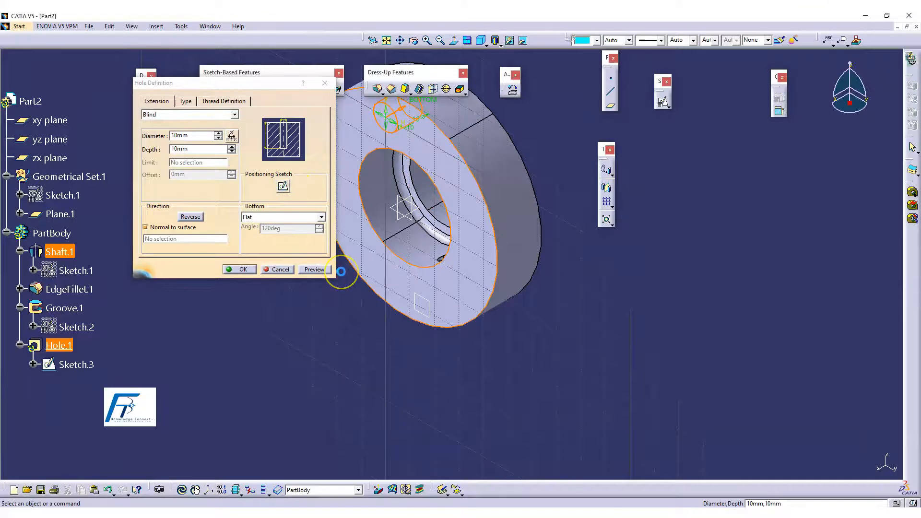
# - Constrain the hole's centre point to be coincident with the zx plane
pyautogui.moveTo(439, 248)
pyautogui.mouseDown(button='middle')
pyautogui.moveTo(512, 285)
pyautogui.moveTo(496, 269)
pyautogui.moveTo(543, 268)
pyautogui.mouseUp(button='middle')
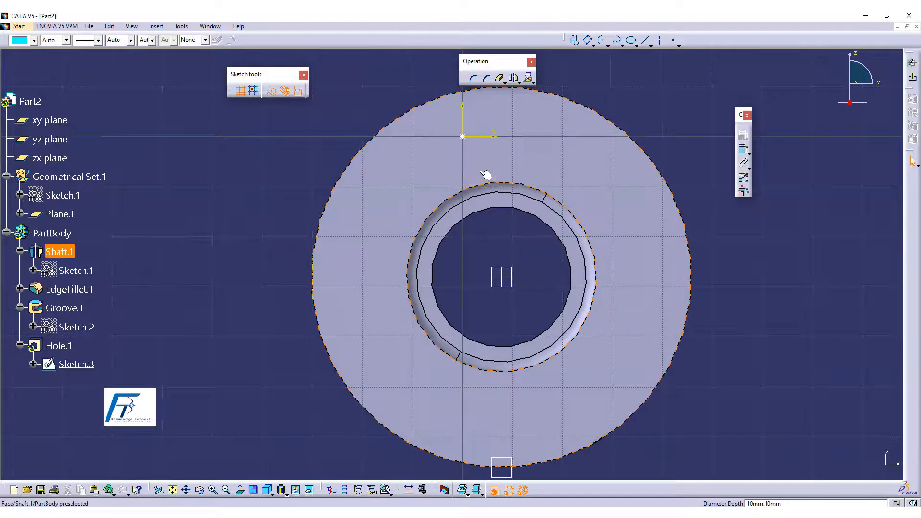
pyautogui.click(464, 137)
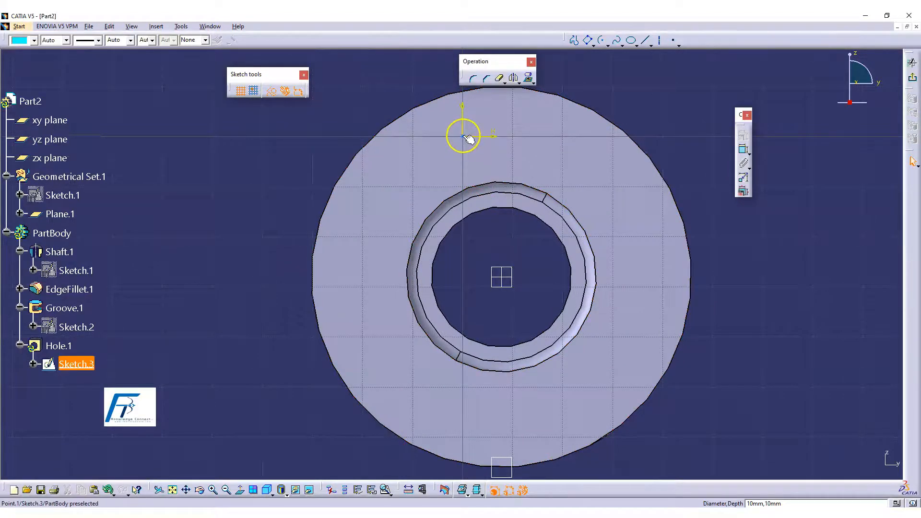
pyautogui.click(464, 137)
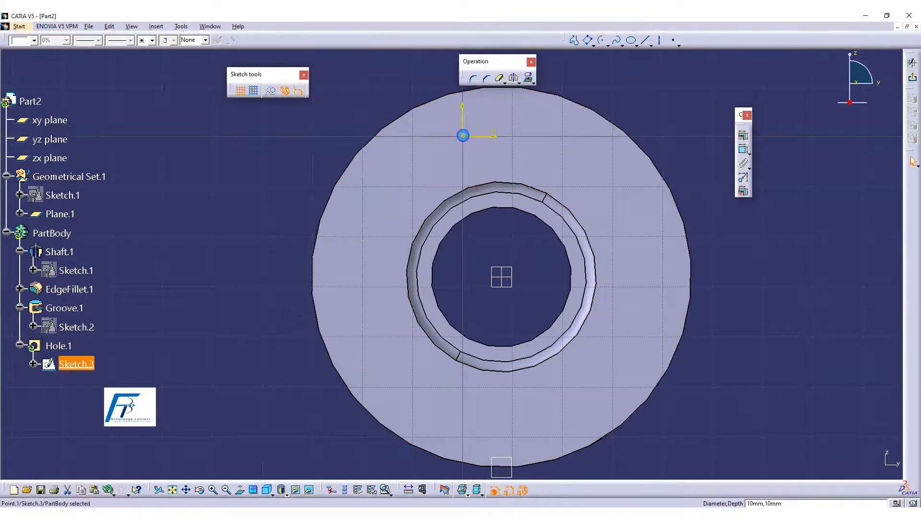
pyautogui.keyDown('ctrl'); pyautogui.click(503, 277); pyautogui.keyUp('ctrl')
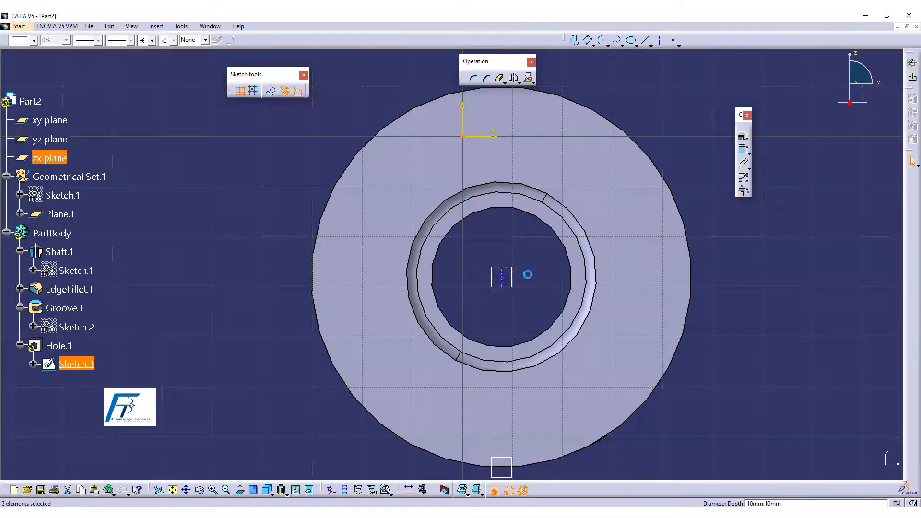
pyautogui.click(740, 139)
pyautogui.click(225, 137)
pyautogui.click(194, 230)
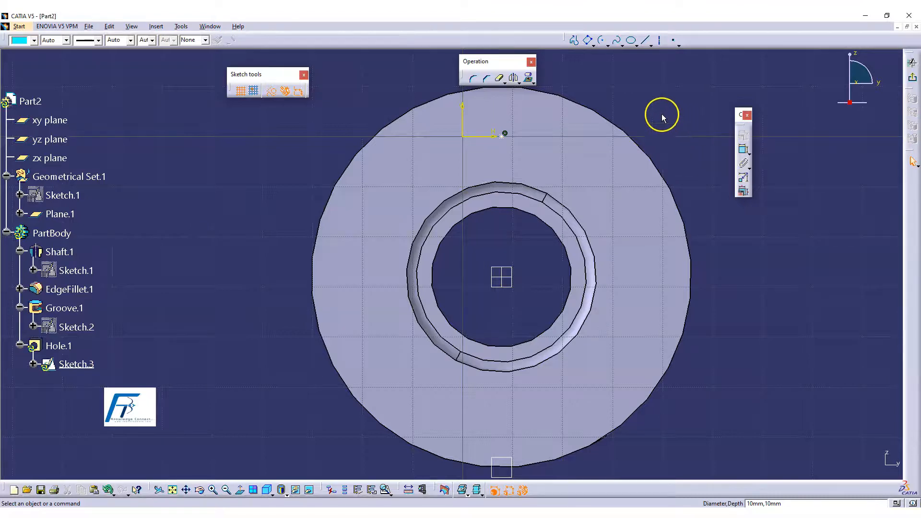
# - Sketch a construction circle with a radius of about 30 mm centred on the flange axis
pyautogui.click(607, 43)
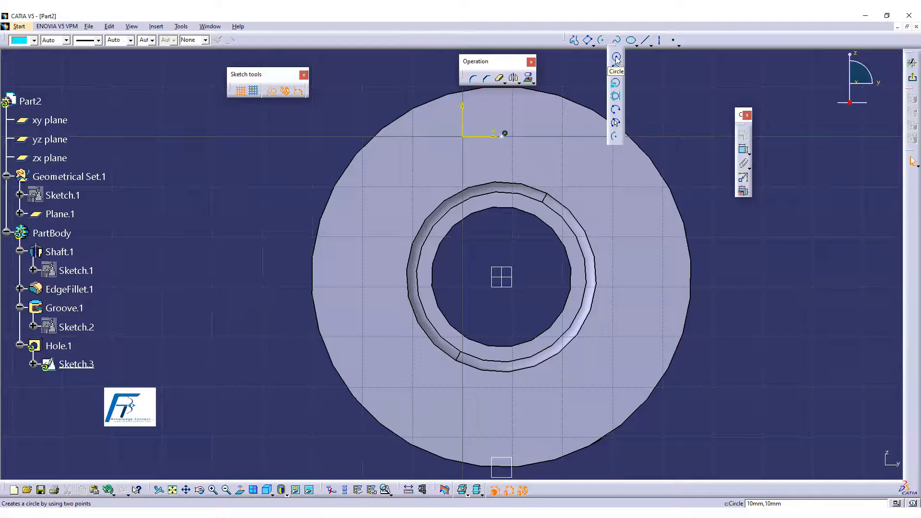
pyautogui.click(616, 58)
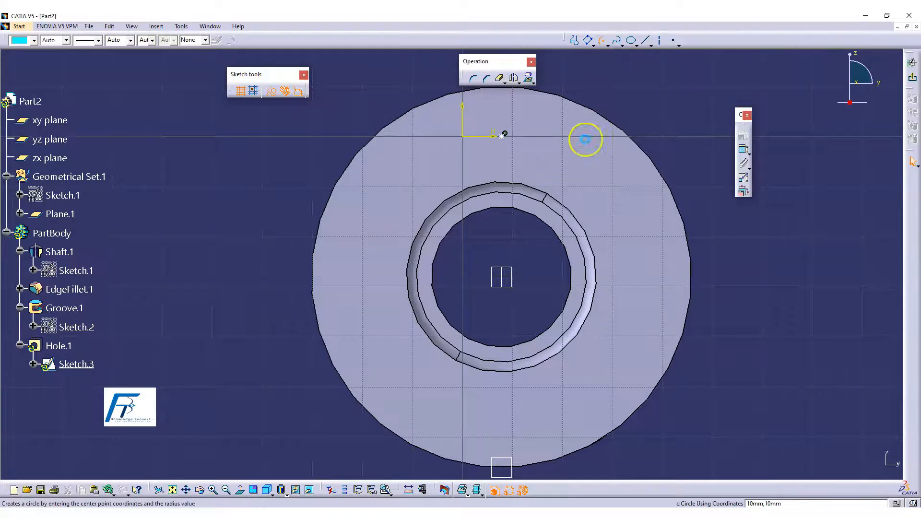
pyautogui.click(502, 277)
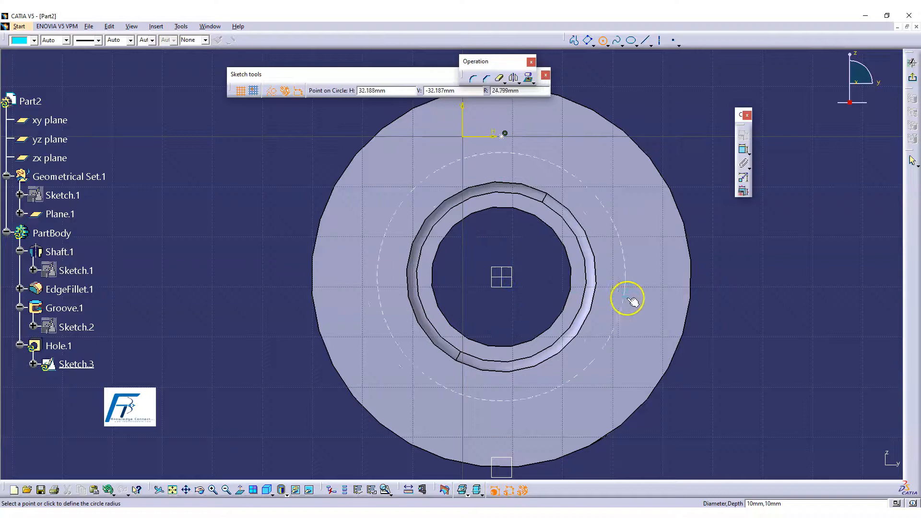
pyautogui.click(652, 307)
pyautogui.click(753, 282)
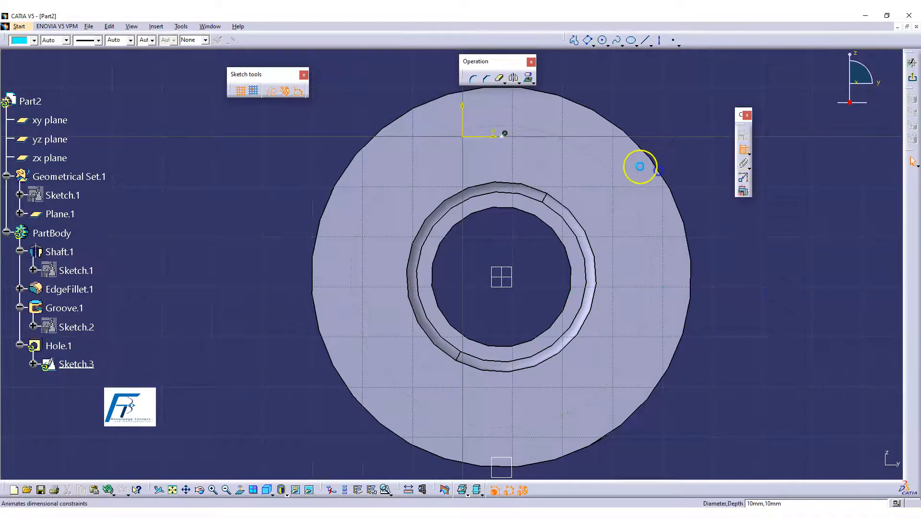
# - Dimension the construction circle as a diameter and set it to 56 mm
pyautogui.click(616, 176)
pyautogui.click(689, 106)
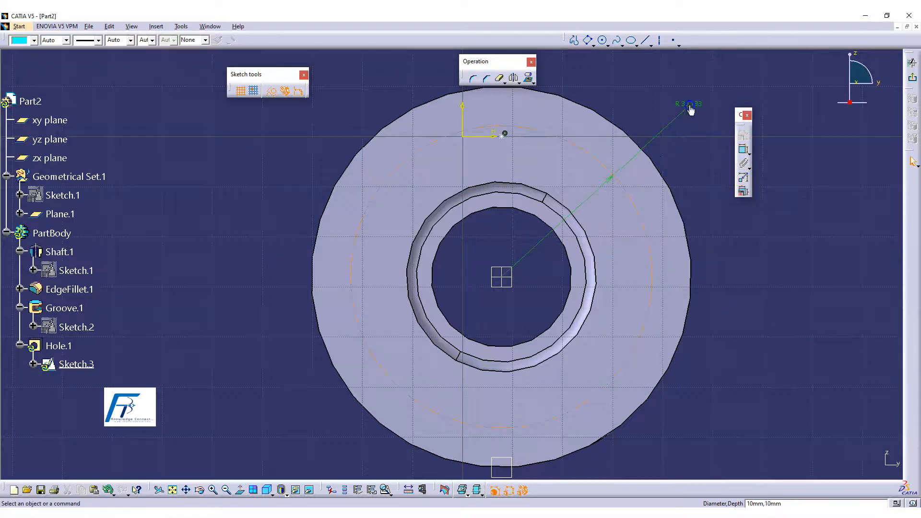
pyautogui.doubleClick(690, 105)
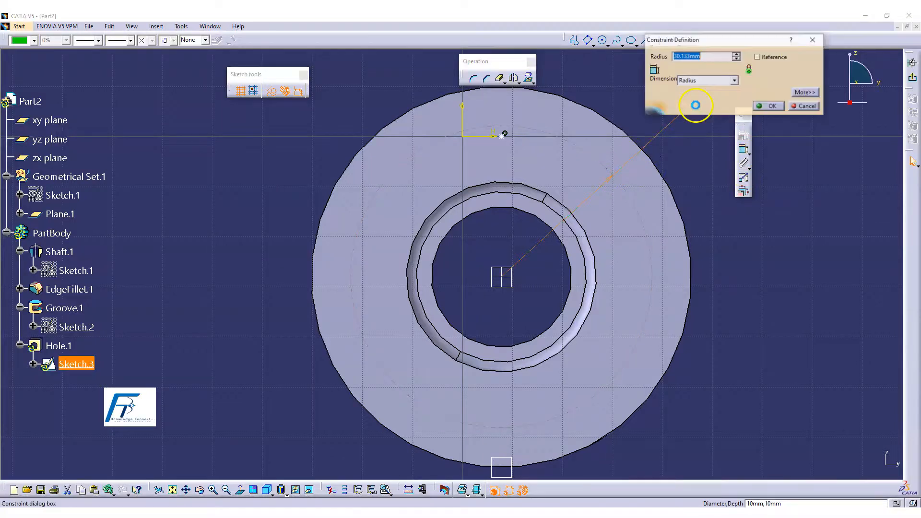
pyautogui.click(701, 81)
pyautogui.click(696, 94)
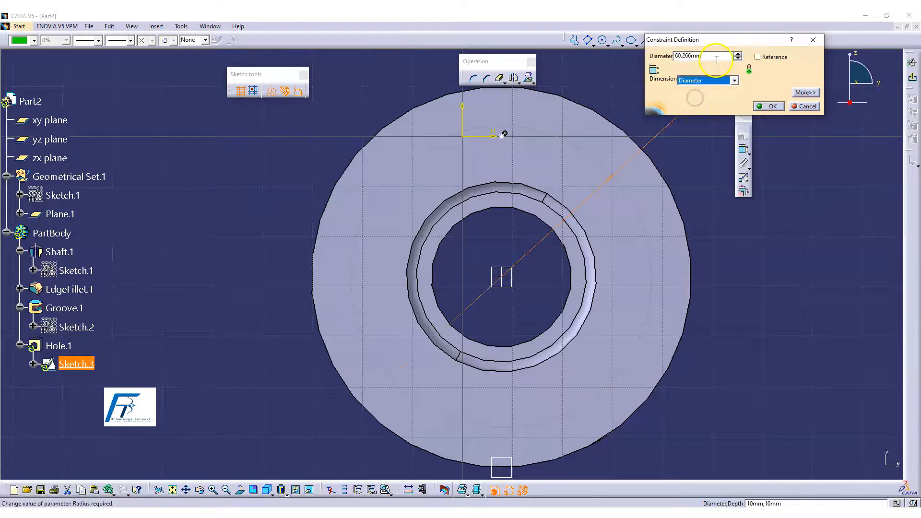
pyautogui.write('56')
pyautogui.click(769, 106)
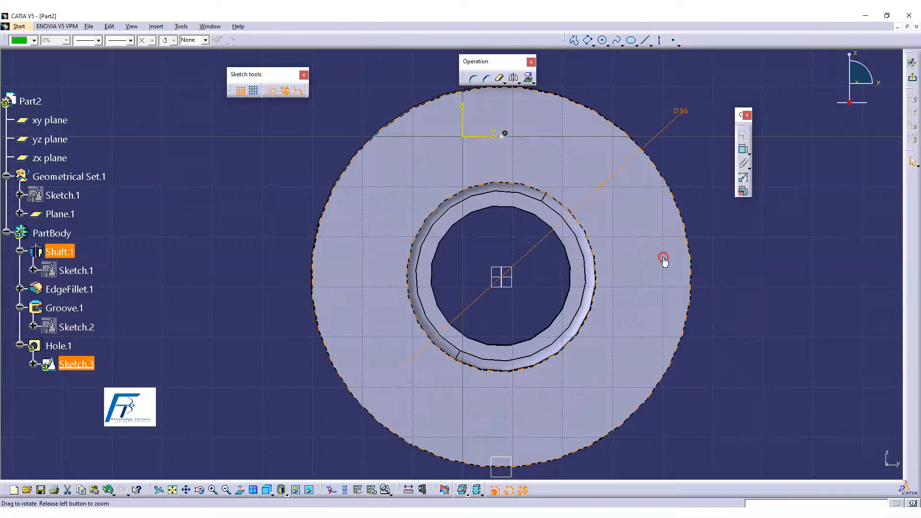
# - Move the hole's centre point slightly outward, off the 56 mm construction circle
pyautogui.moveTo(664, 261); pyautogui.dragTo(619, 201, button='middle')
pyautogui.moveTo(521, 230)
pyautogui.mouseDown(button='middle')
pyautogui.moveTo(495, 283)
pyautogui.moveTo(517, 309)
pyautogui.mouseUp(button='middle')
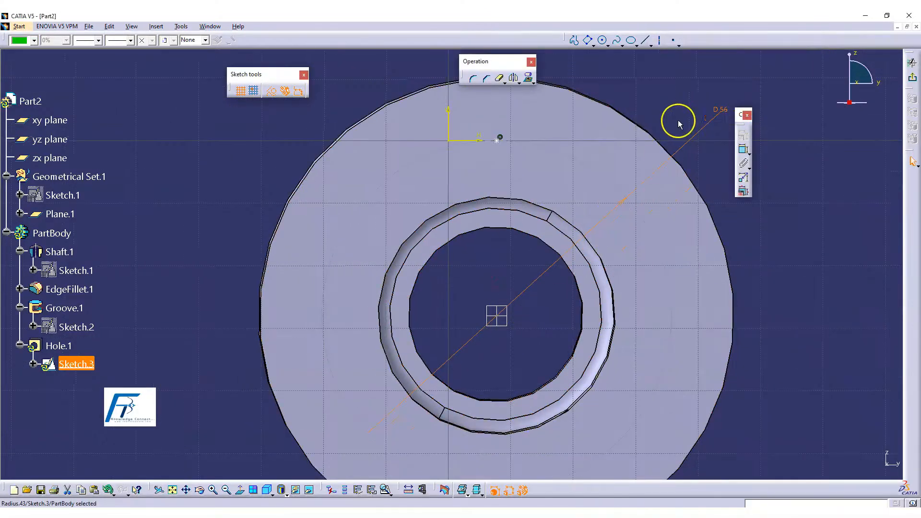
pyautogui.moveTo(497, 140); pyautogui.dragTo(497, 129)
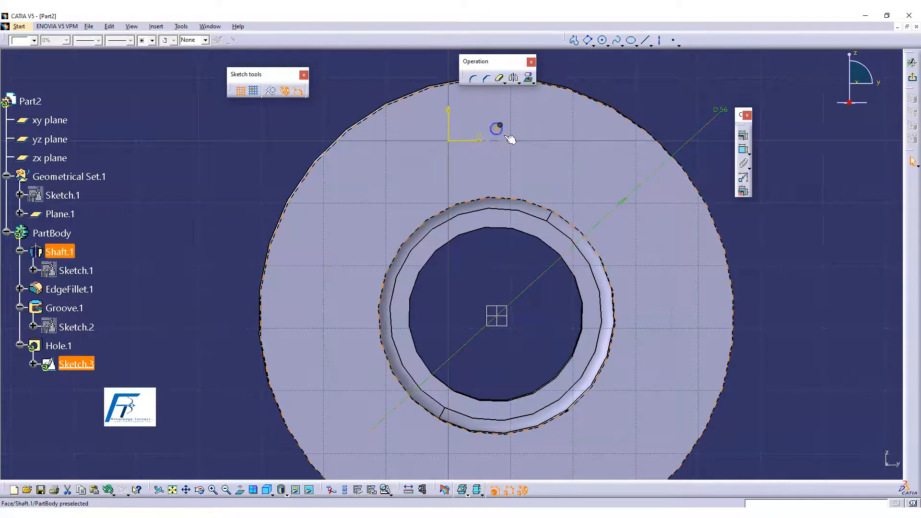
pyautogui.click(618, 125)
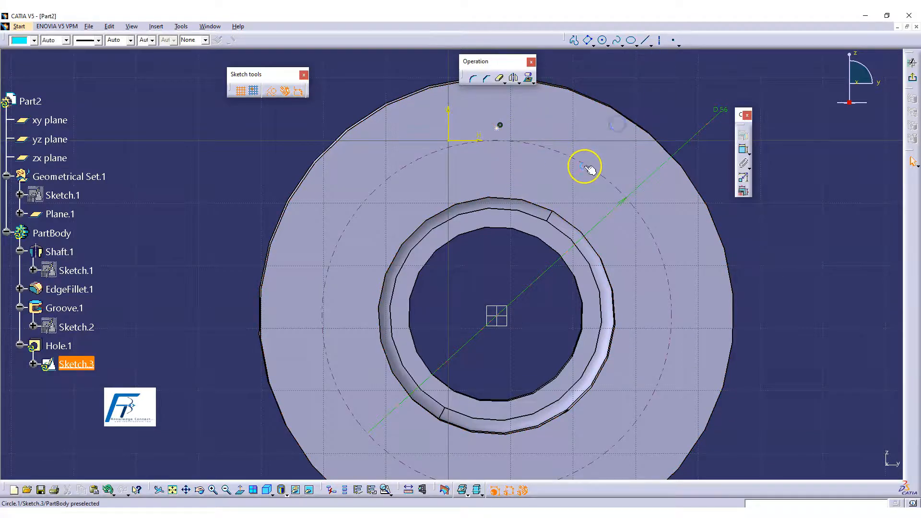
pyautogui.moveTo(582, 161)
pyautogui.mouseDown()
pyautogui.moveTo(492, 181)
pyautogui.moveTo(590, 160)
pyautogui.moveTo(596, 132)
pyautogui.moveTo(578, 196)
pyautogui.moveTo(583, 165)
pyautogui.mouseUp()
pyautogui.click(658, 77)
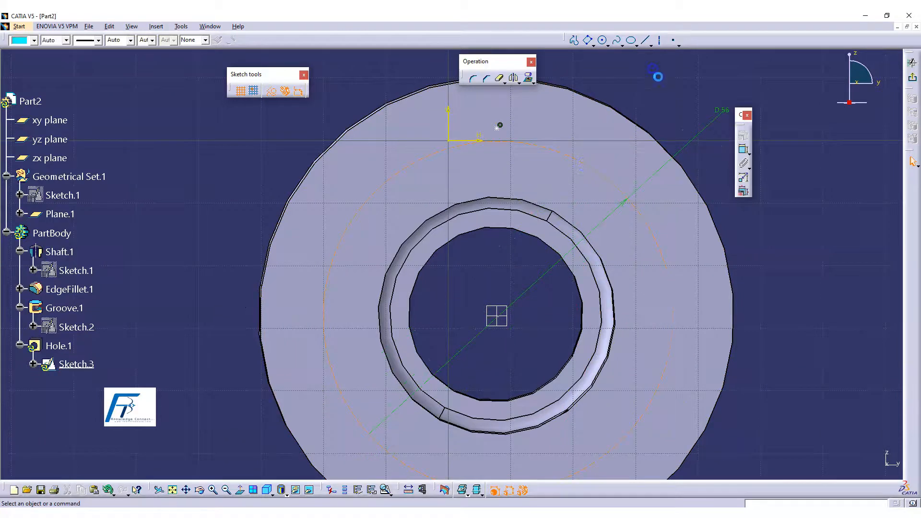
# - Make the 56 mm construction circle concentric with the flange's outer circular edge
pyautogui.click(598, 173)
pyautogui.keyDown('ctrl'); pyautogui.click(642, 124); pyautogui.keyUp('ctrl')
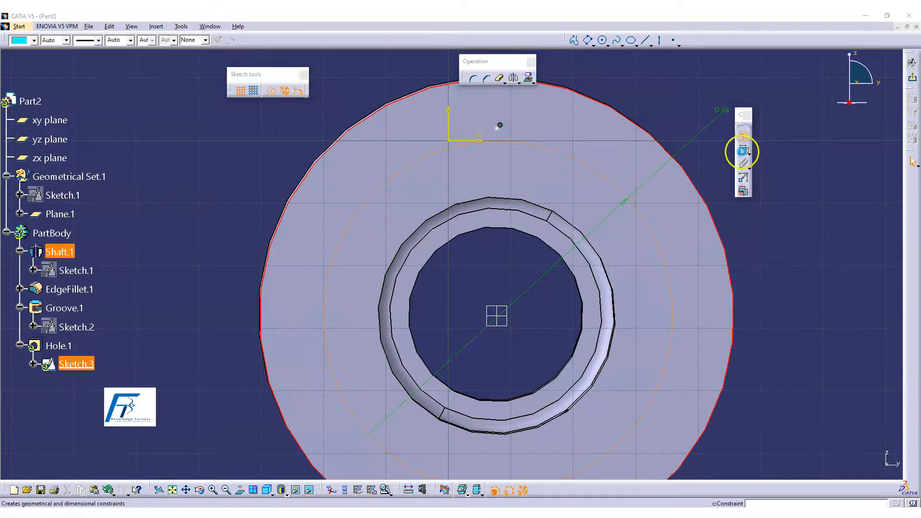
pyautogui.click(743, 137)
pyautogui.click(232, 148)
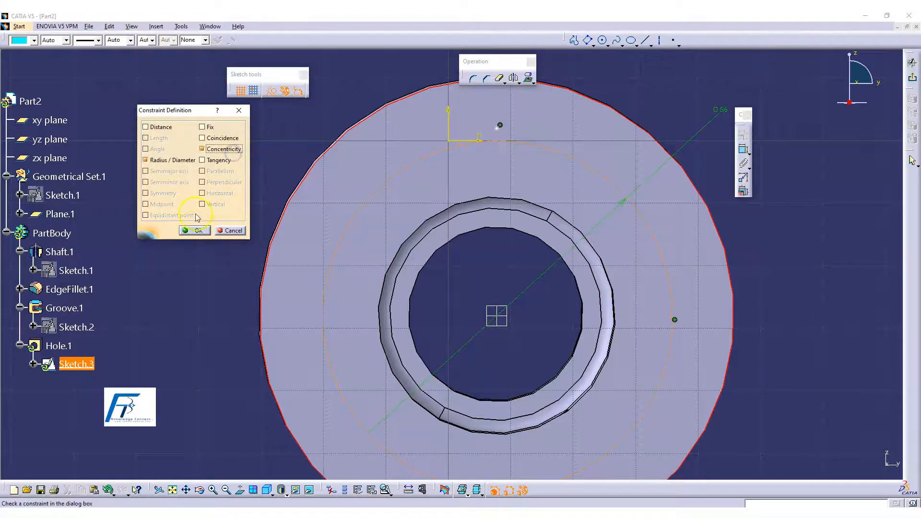
pyautogui.click(194, 231)
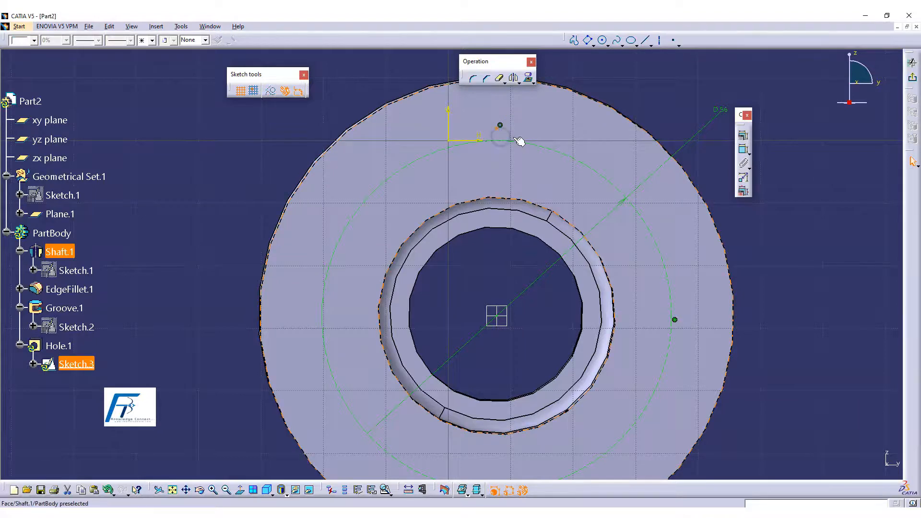
# - Try a concentricity constraint between the hole's centre point and the construction circle, and undo it
pyautogui.click(510, 140)
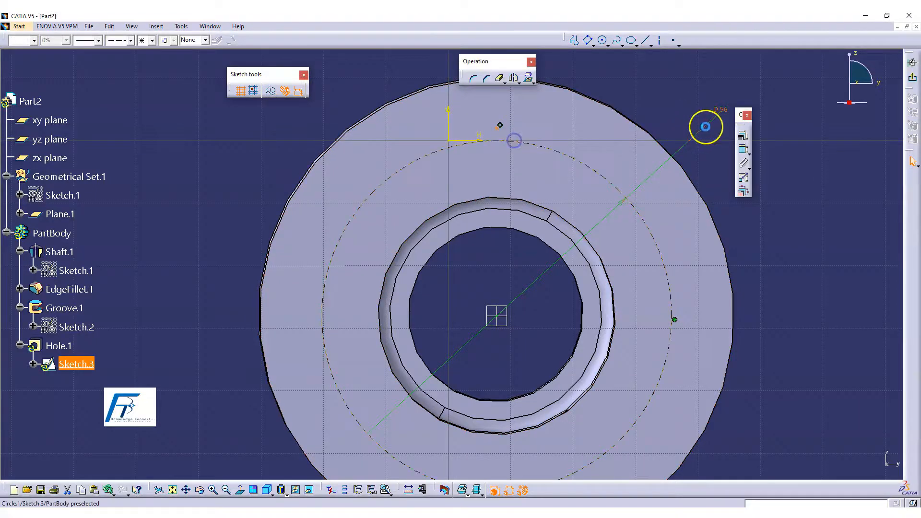
pyautogui.click(746, 135)
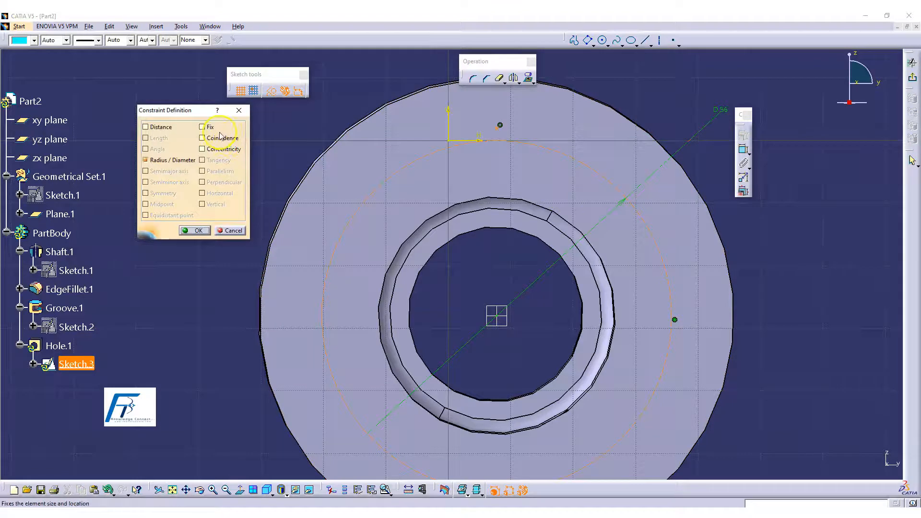
pyautogui.click(214, 150)
pyautogui.click(194, 231)
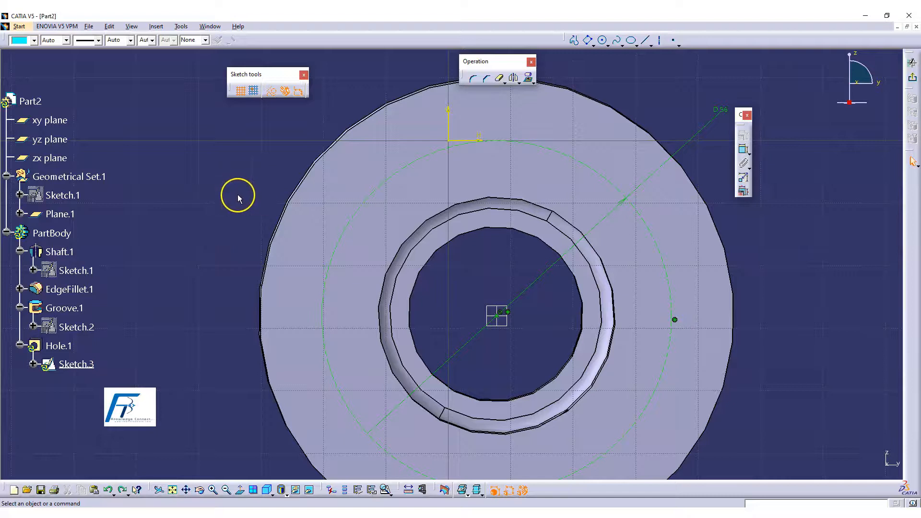
pyautogui.hotkey('ctrl', 'z')
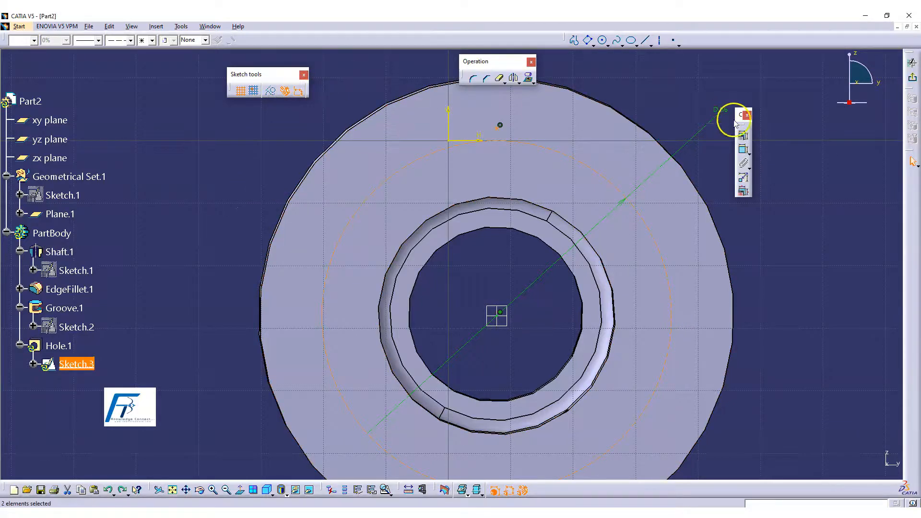
# - Make the hole's centre point coincident with the 56 mm construction circle and exit the positioning sketch
pyautogui.click(744, 136)
pyautogui.click(224, 138)
pyautogui.click(195, 231)
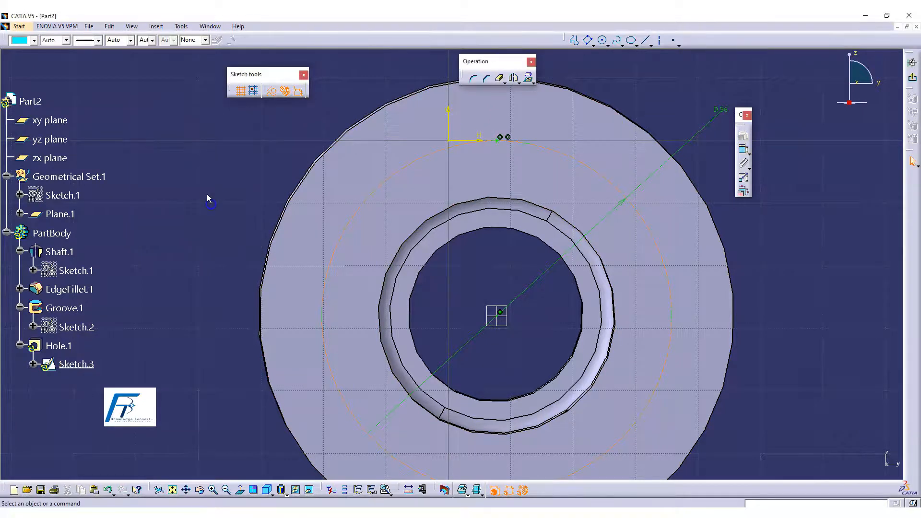
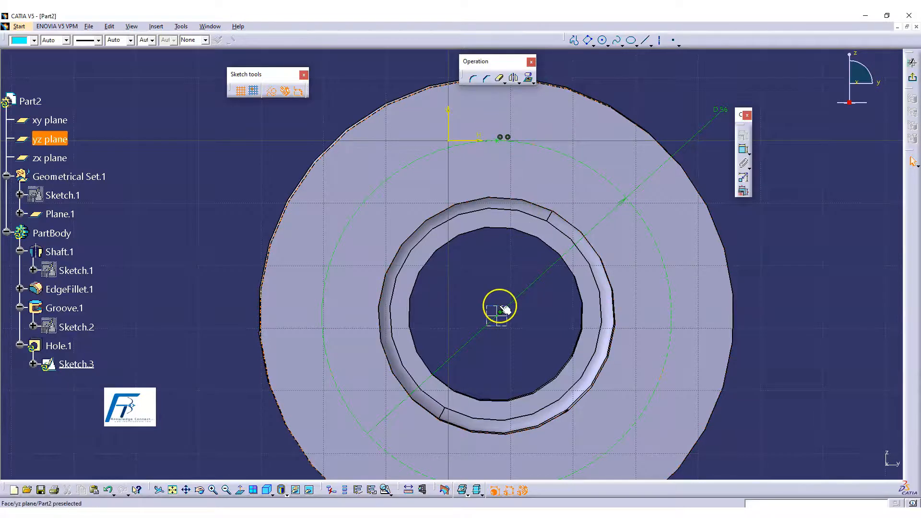
pyautogui.click(272, 96)
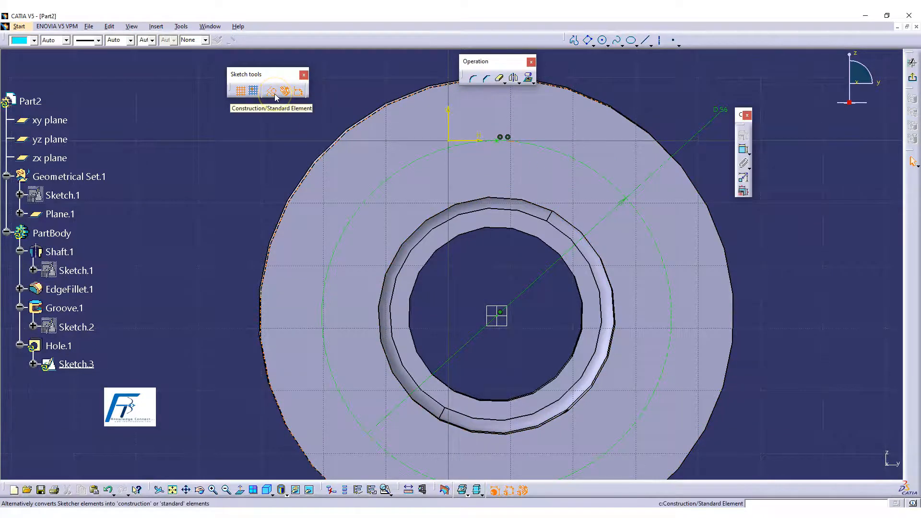
pyautogui.click(516, 149)
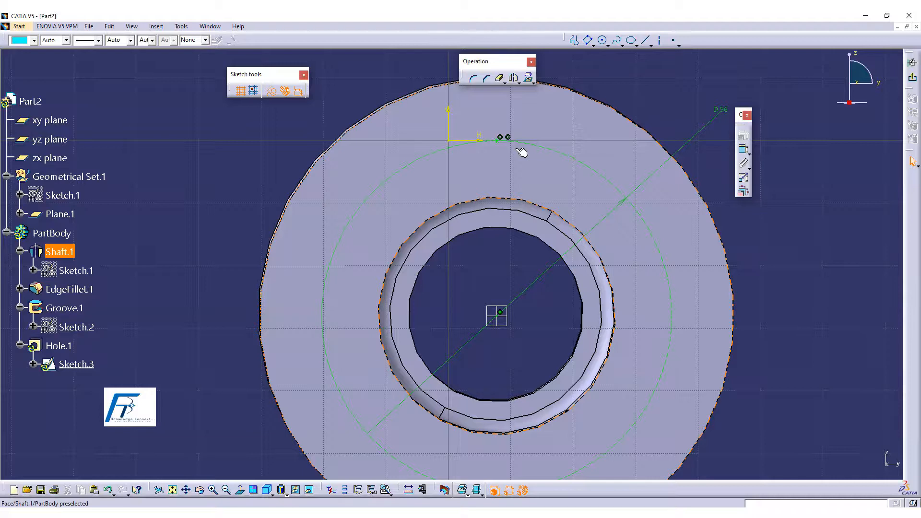
pyautogui.click(912, 76)
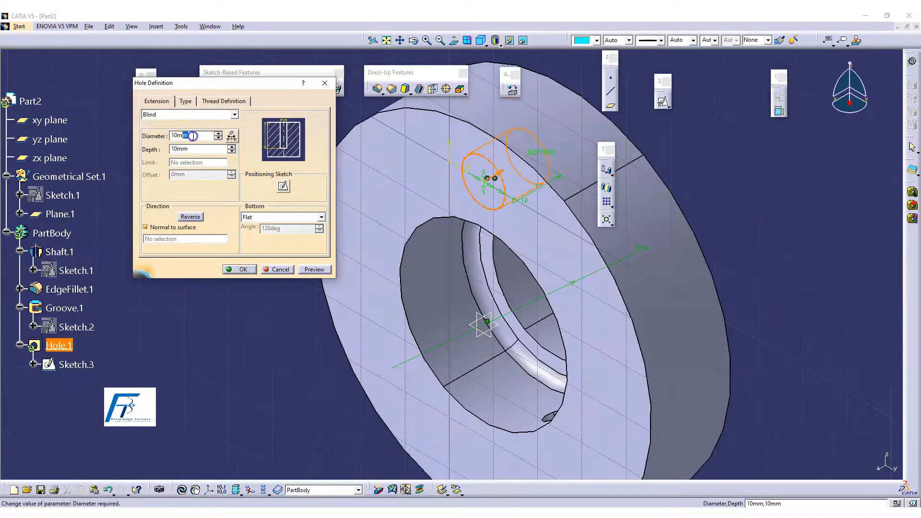
# - Set the hole's diameter to 5 mm and replace its blind extension with one running through the flange
pyautogui.moveTo(192, 136); pyautogui.dragTo(120, 139)
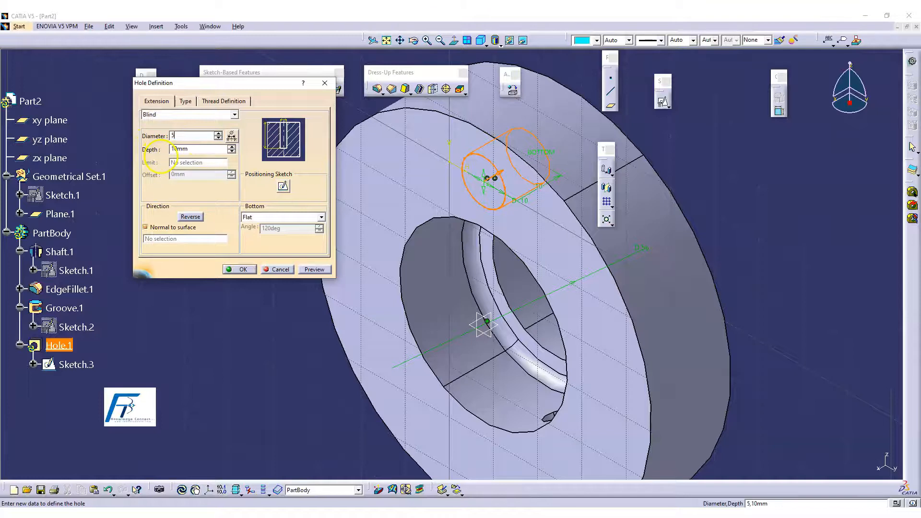
pyautogui.write('5')
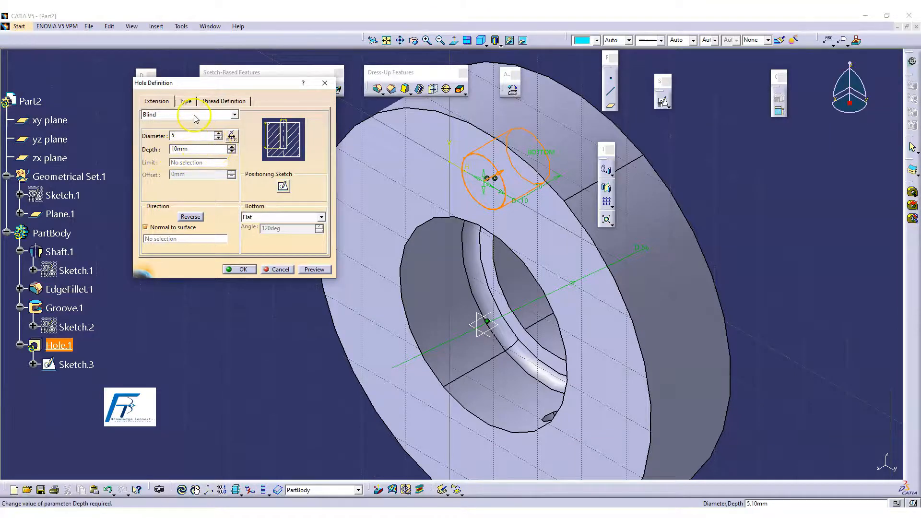
pyautogui.click(194, 114)
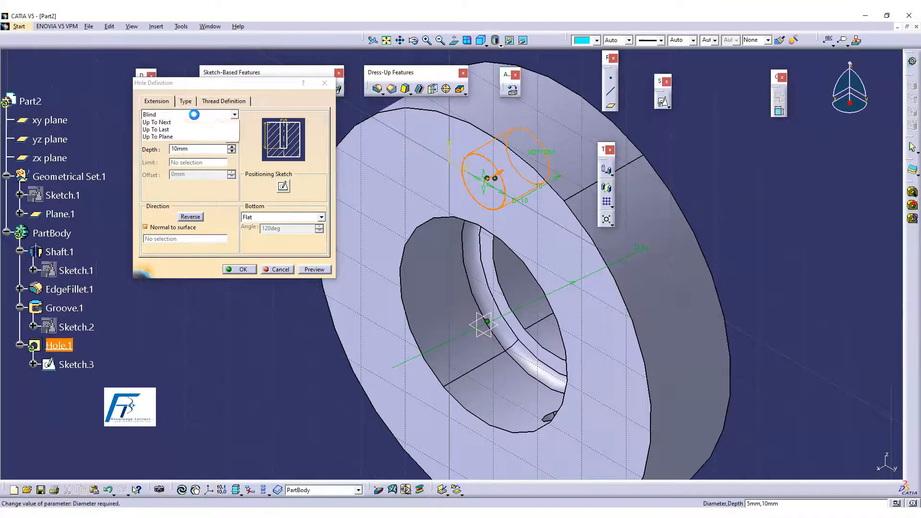
pyautogui.click(182, 138)
pyautogui.moveTo(791, 217); pyautogui.dragTo(705, 273, button='middle')
# - Make the hole counterbored with an 8 mm counterbore diameter and 4 mm depth, and create it
pyautogui.click(186, 101)
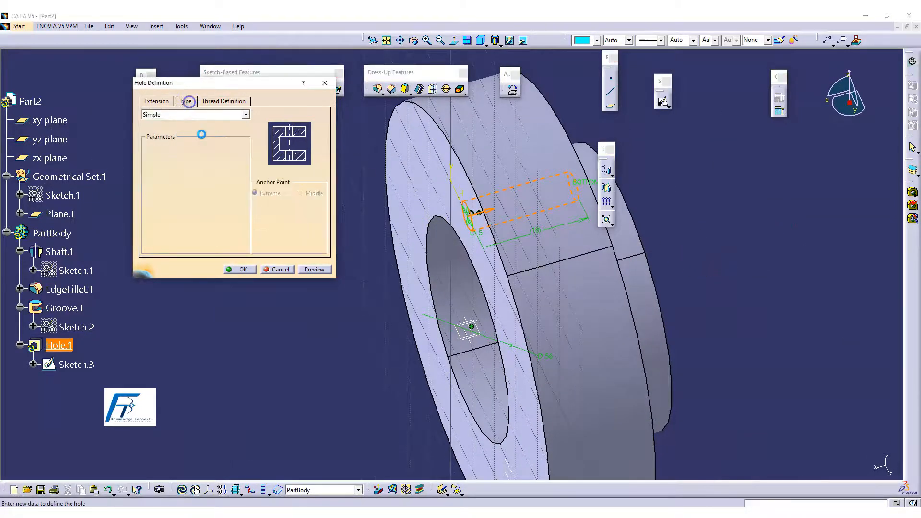
pyautogui.click(197, 114)
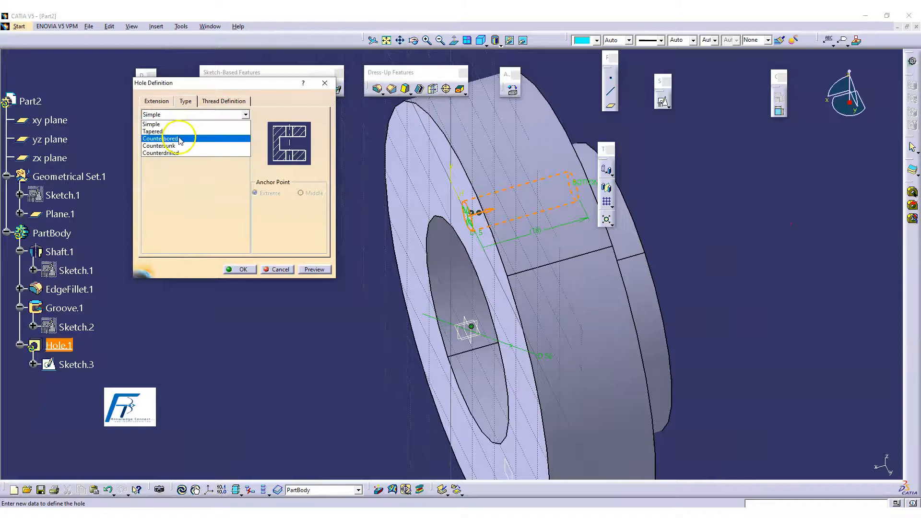
pyautogui.click(179, 134)
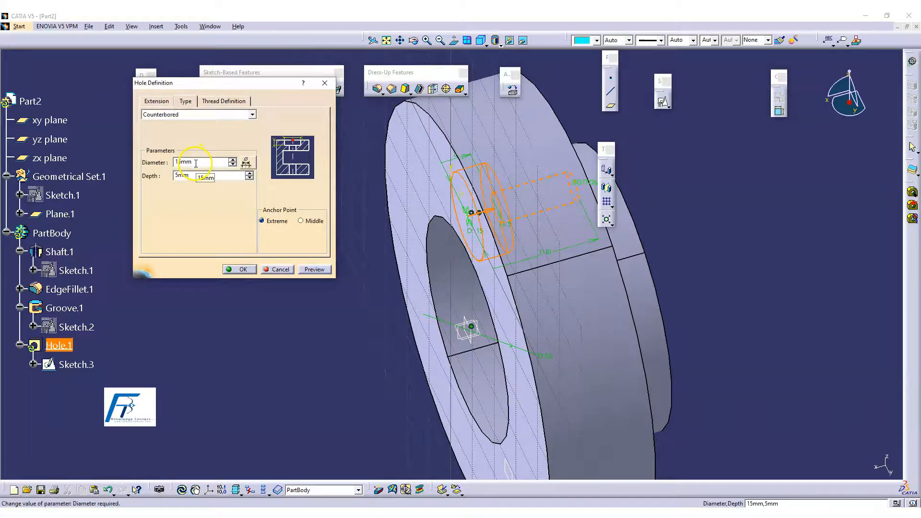
pyautogui.doubleClick(198, 163)
pyautogui.write('8')
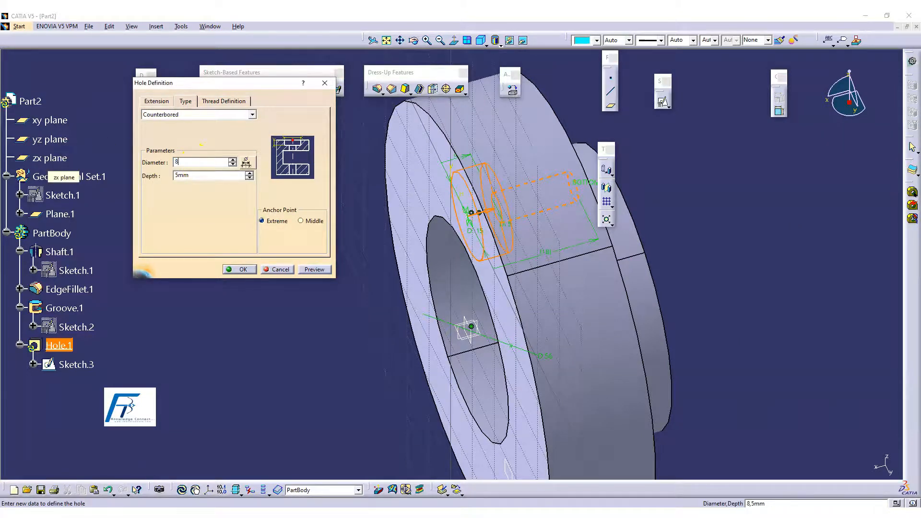
pyautogui.click(184, 175)
pyautogui.click(202, 177)
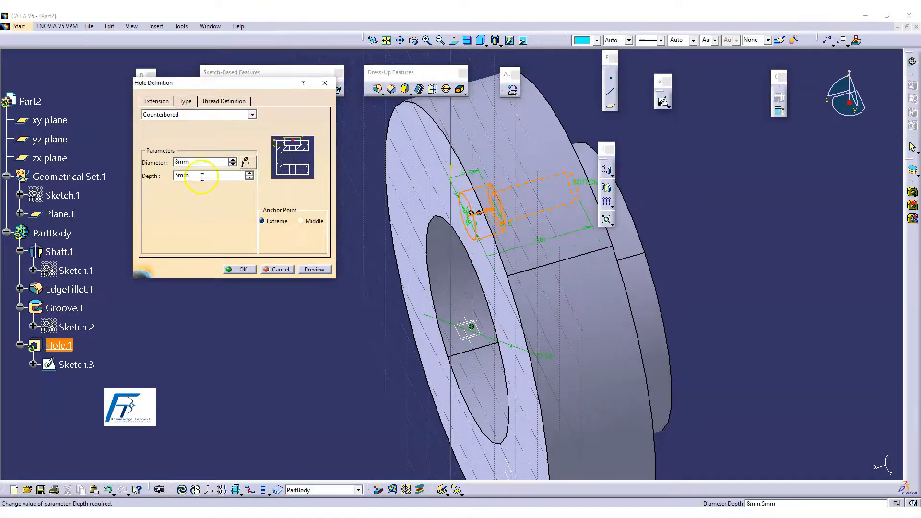
pyautogui.doubleClick(207, 176)
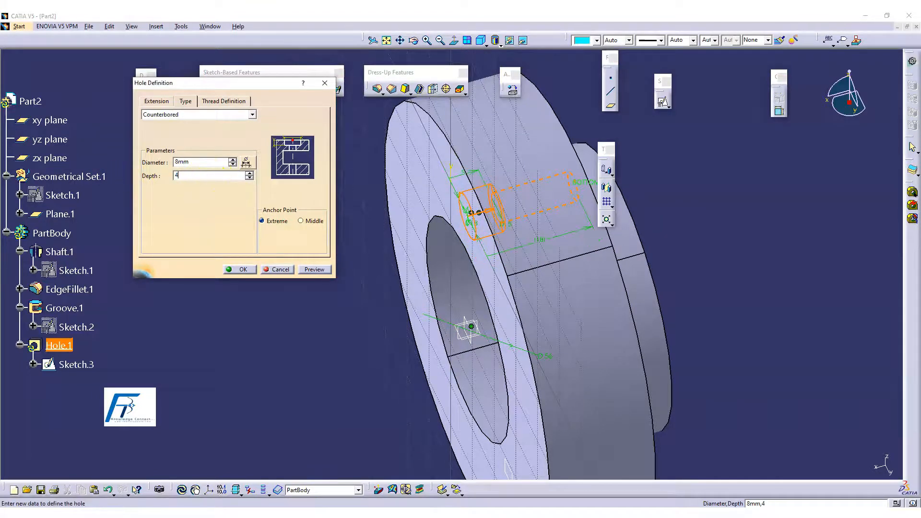
pyautogui.click(286, 270)
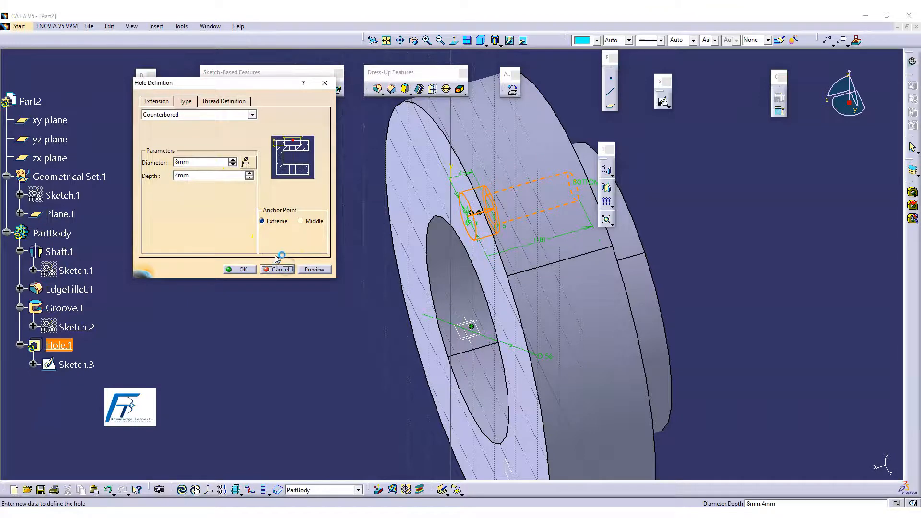
pyautogui.click(298, 271)
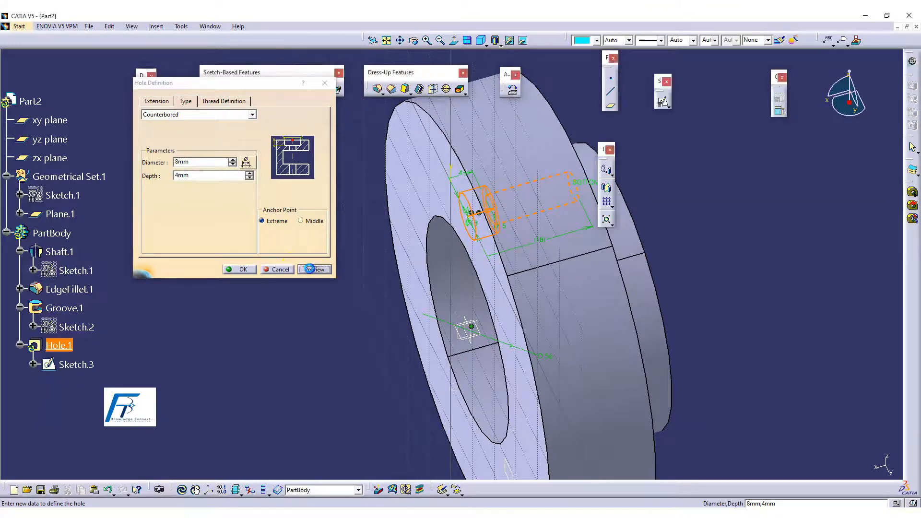
pyautogui.click(238, 269)
pyautogui.moveTo(339, 325); pyautogui.dragTo(485, 263, button='middle')
pyautogui.click(697, 270)
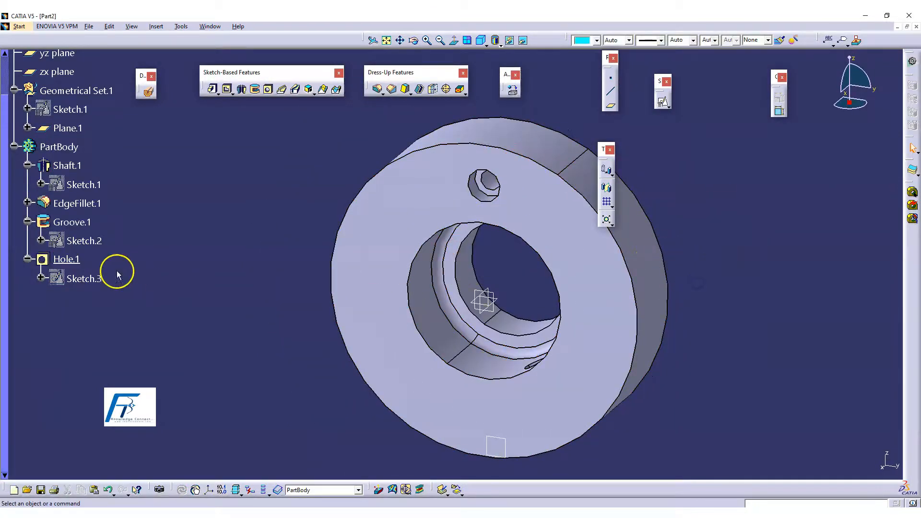
pyautogui.click(66, 259)
pyautogui.moveTo(149, 301); pyautogui.dragTo(205, 301, button='middle')
pyautogui.click(228, 277)
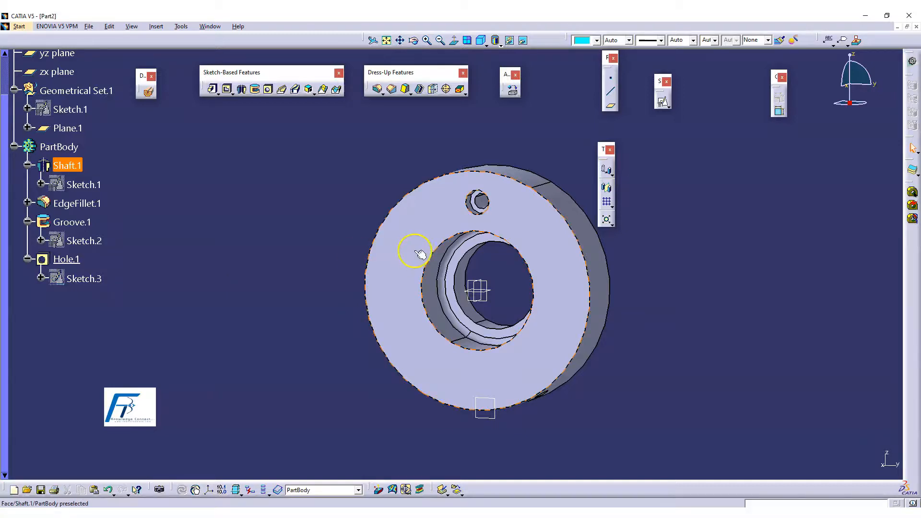
pyautogui.moveTo(446, 202); pyautogui.dragTo(459, 239, button='middle')
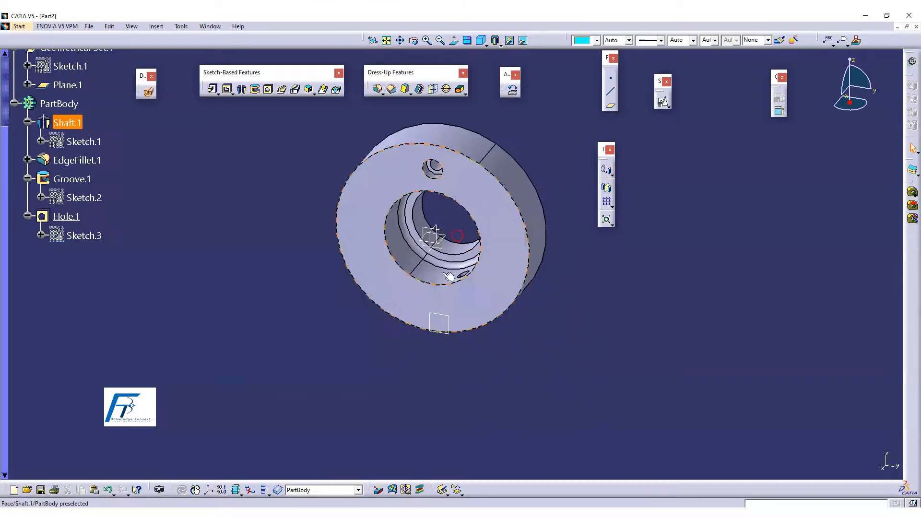
pyautogui.click(613, 207)
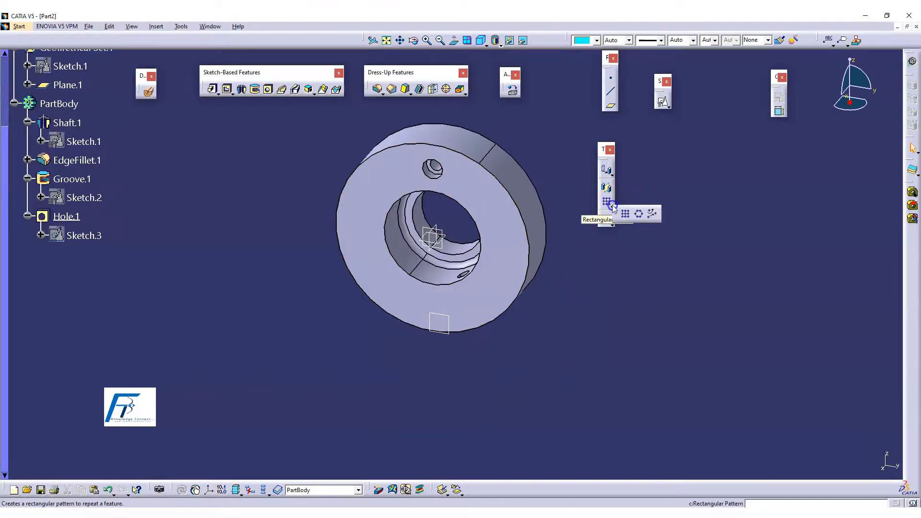
pyautogui.click(641, 215)
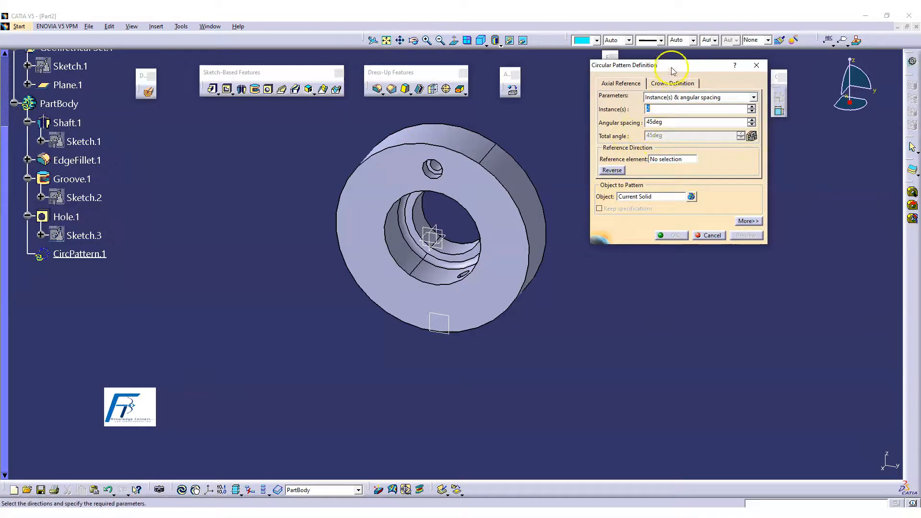
pyautogui.click(760, 164)
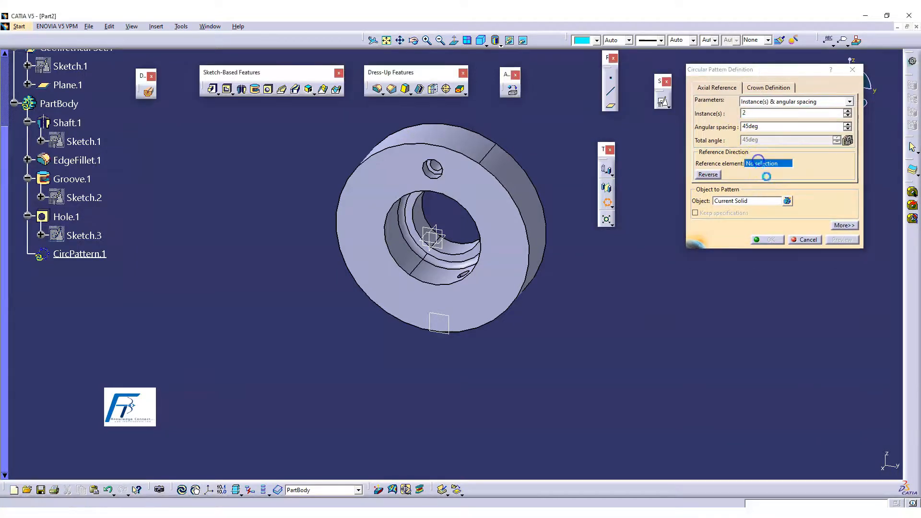
pyautogui.click(493, 193)
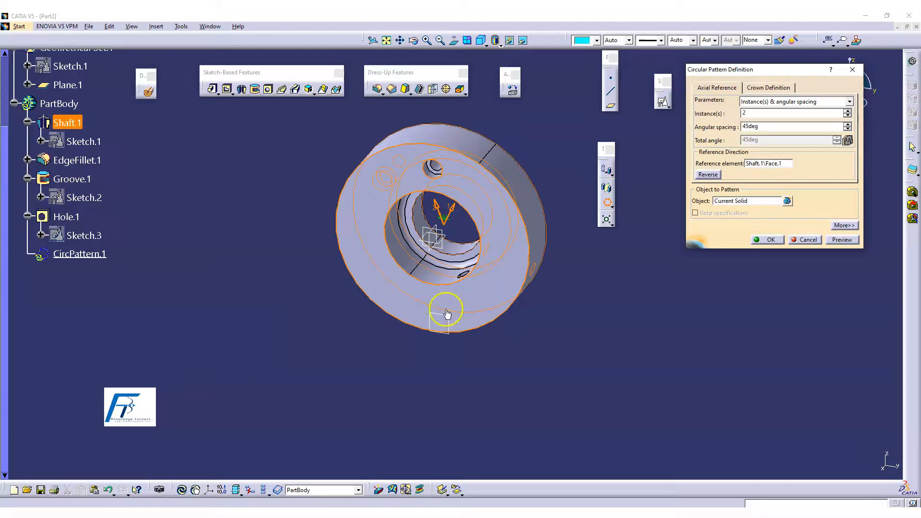
pyautogui.click(727, 207)
pyautogui.click(77, 217)
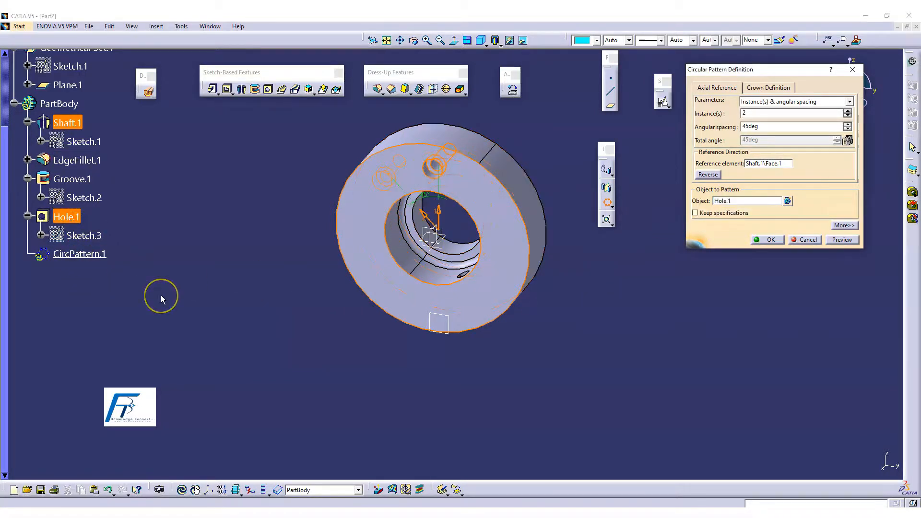
pyautogui.click(805, 240)
pyautogui.keyDown('ctrl'); pyautogui.moveTo(682, 260); pyautogui.dragTo(678, 241, button='middle'); pyautogui.keyUp('ctrl')
# - Set up a circular pattern of the counterbored hole, using the flat annular face as the reference element
pyautogui.click(609, 204)
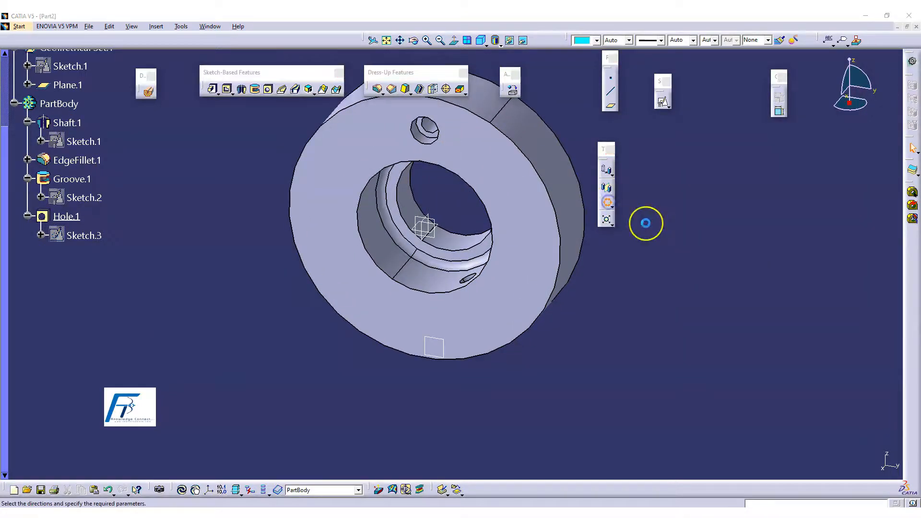
pyautogui.keyDown('ctrl'); pyautogui.moveTo(624, 313); pyautogui.dragTo(627, 335, button='middle'); pyautogui.keyUp('ctrl')
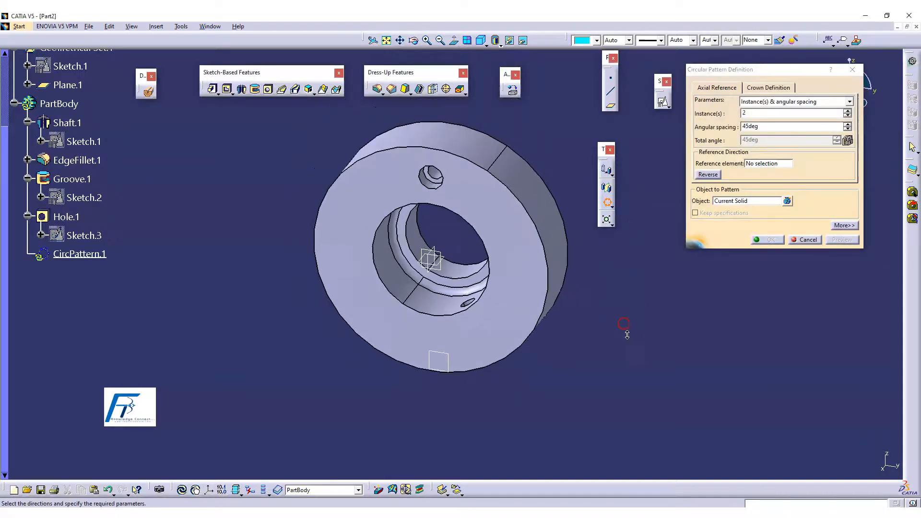
pyautogui.click(759, 163)
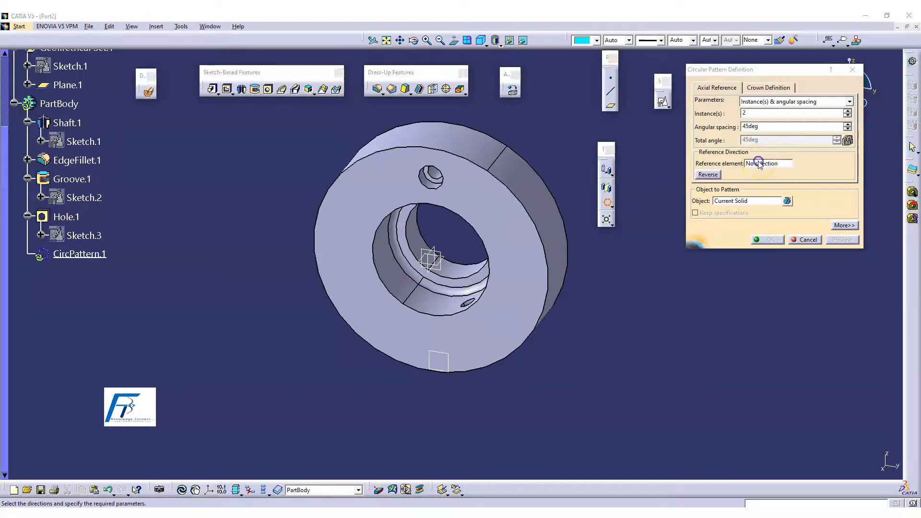
pyautogui.click(512, 219)
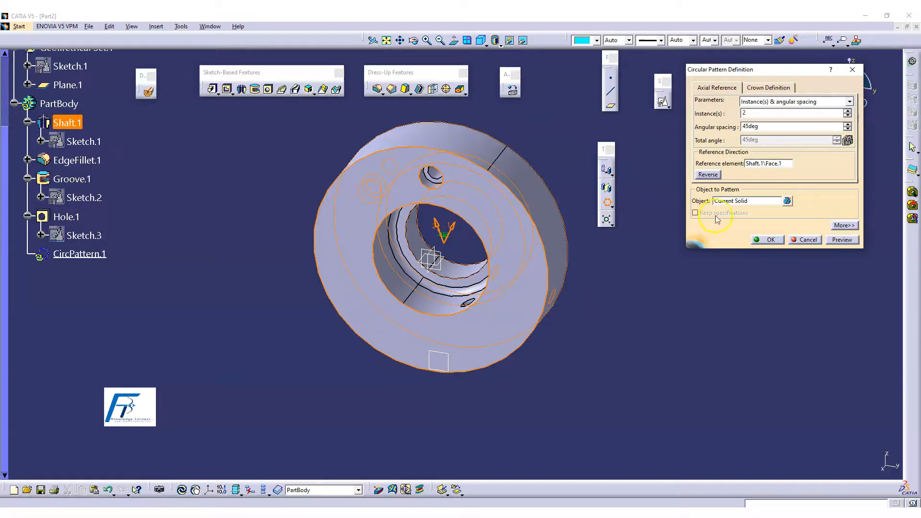
pyautogui.click(730, 202)
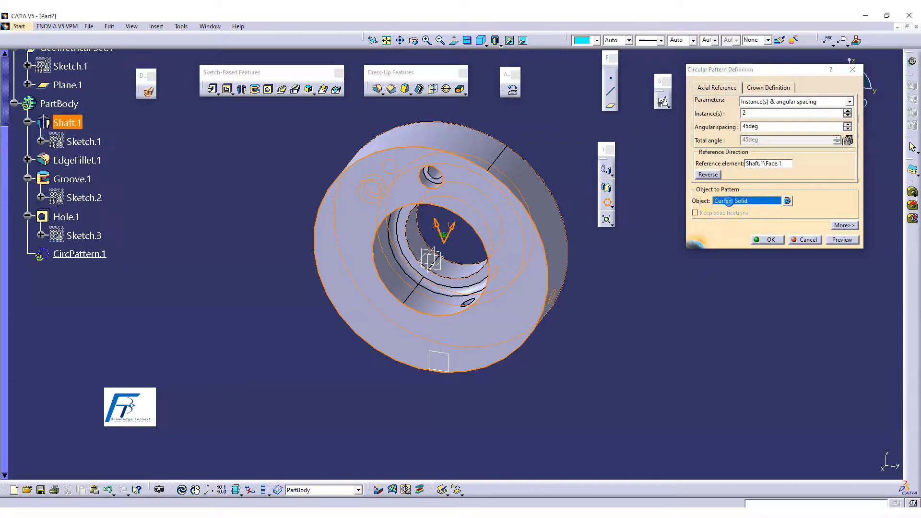
pyautogui.click(75, 218)
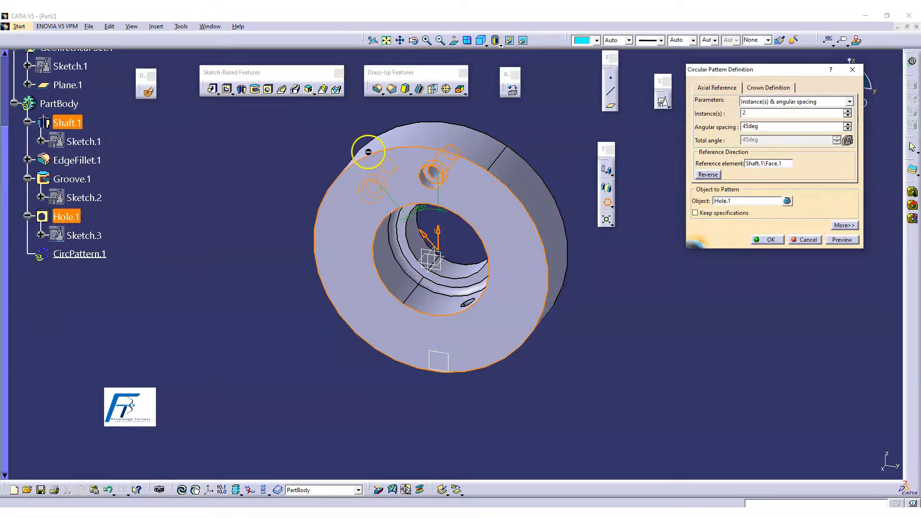
# - Set the circular pattern to 4 instances with 90° angular spacing and create it
pyautogui.click(848, 111)
pyautogui.click(848, 110)
pyautogui.click(848, 111)
pyautogui.click(848, 111)
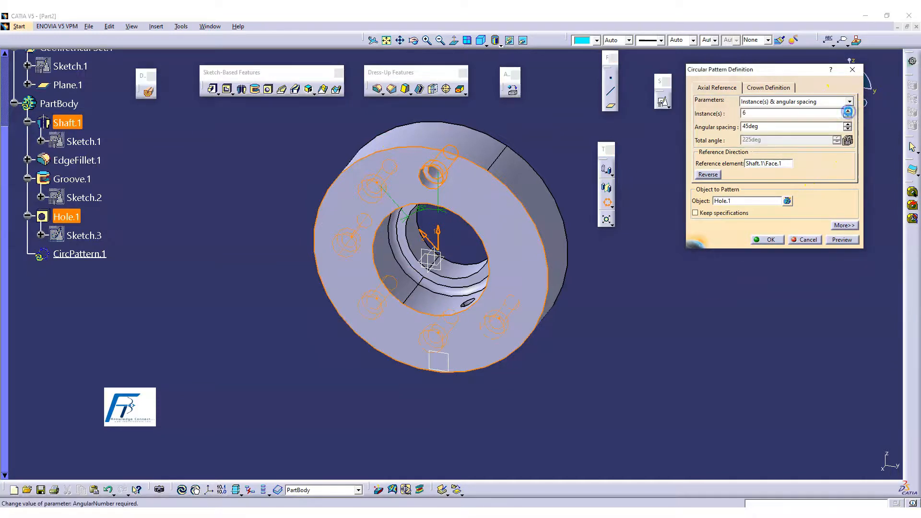
pyautogui.click(848, 115)
pyautogui.click(848, 116)
pyautogui.doubleClick(767, 127)
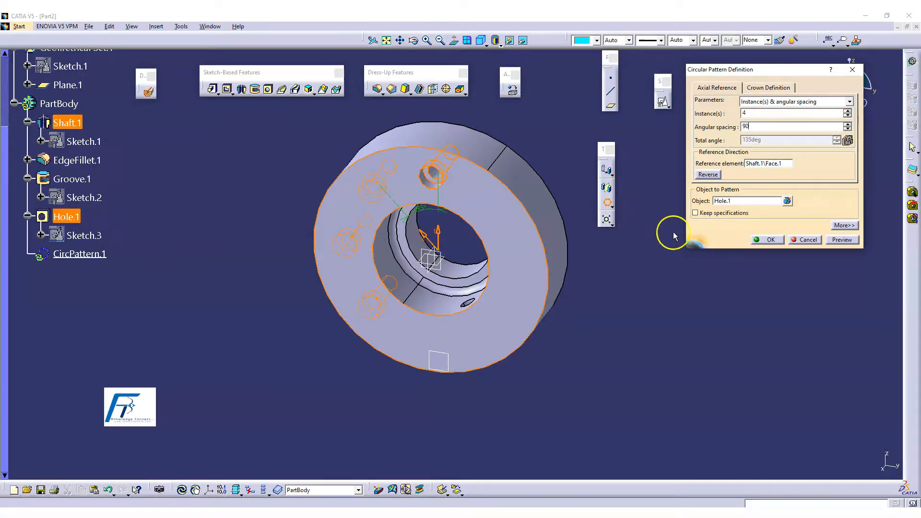
pyautogui.moveTo(625, 306); pyautogui.dragTo(553, 281, button='middle')
pyautogui.click(766, 239)
pyautogui.moveTo(500, 211)
pyautogui.mouseDown(button='middle')
pyautogui.moveTo(216, 308)
pyautogui.moveTo(512, 325)
pyautogui.moveTo(410, 191)
pyautogui.moveTo(413, 259)
pyautogui.moveTo(626, 233)
pyautogui.moveTo(397, 258)
pyautogui.moveTo(539, 324)
pyautogui.moveTo(537, 295)
pyautogui.moveTo(401, 319)
pyautogui.moveTo(335, 148)
pyautogui.moveTo(304, 189)
pyautogui.moveTo(193, 424)
pyautogui.mouseUp(button='middle')
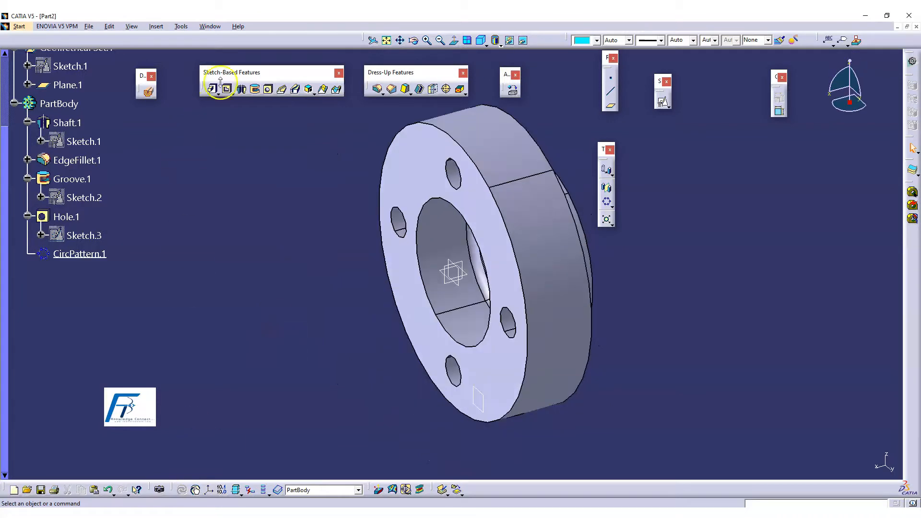
# - Compare the flange model with the drawing piesa_01_a, and examine its patterned holes and the radial hole in the rim
pyautogui.click(210, 26)
pyautogui.click(240, 86)
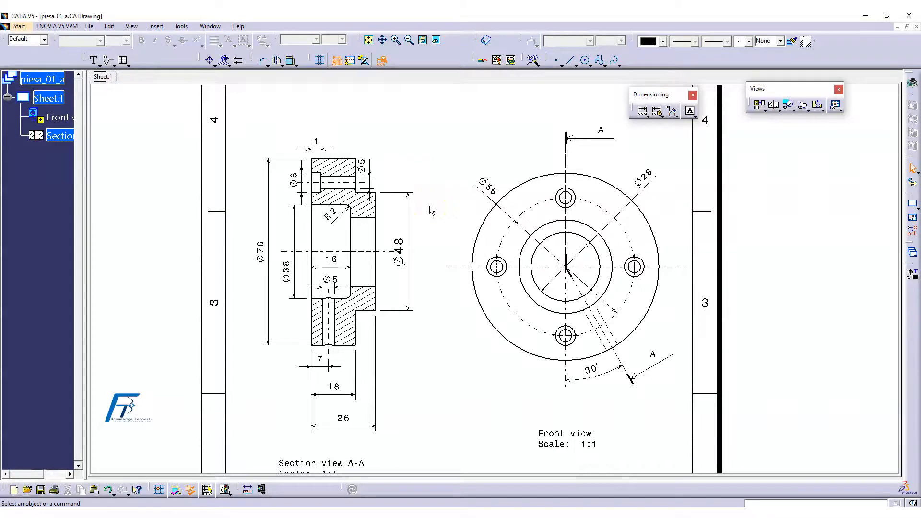
pyautogui.click(210, 26)
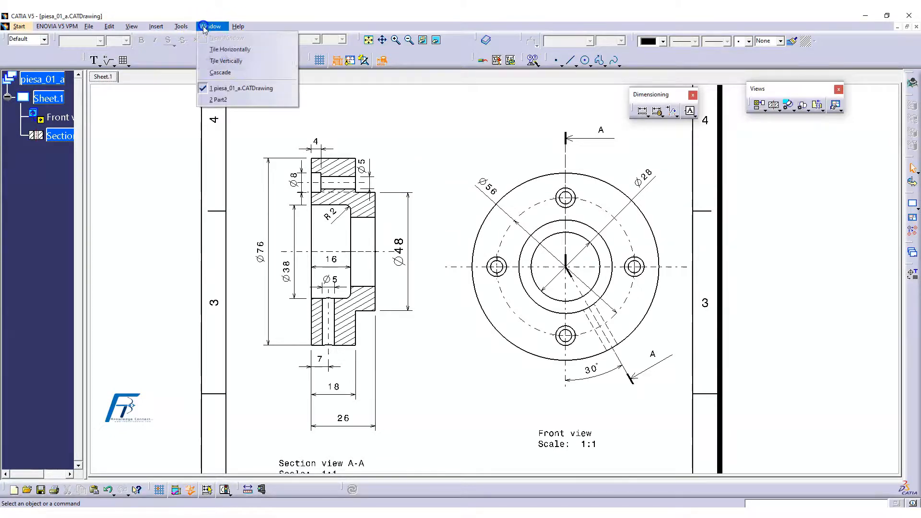
pyautogui.click(225, 100)
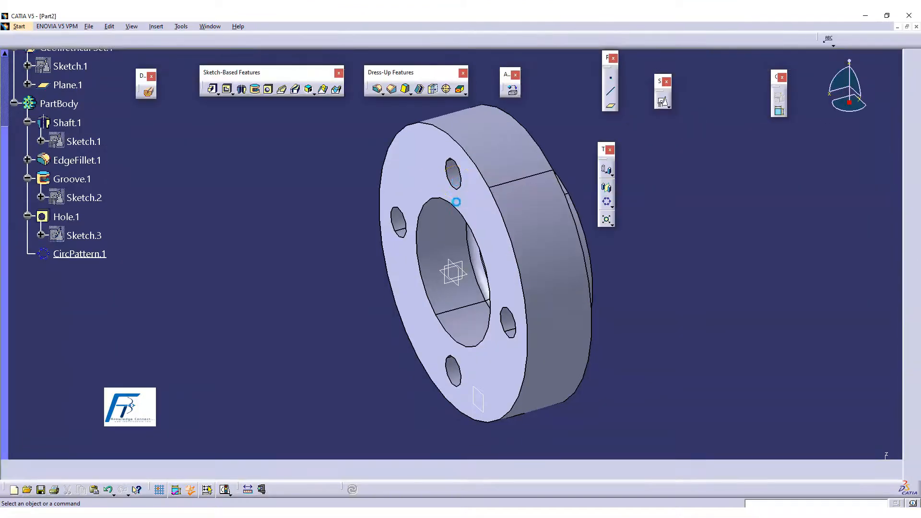
pyautogui.moveTo(344, 324); pyautogui.dragTo(537, 260, button='middle')
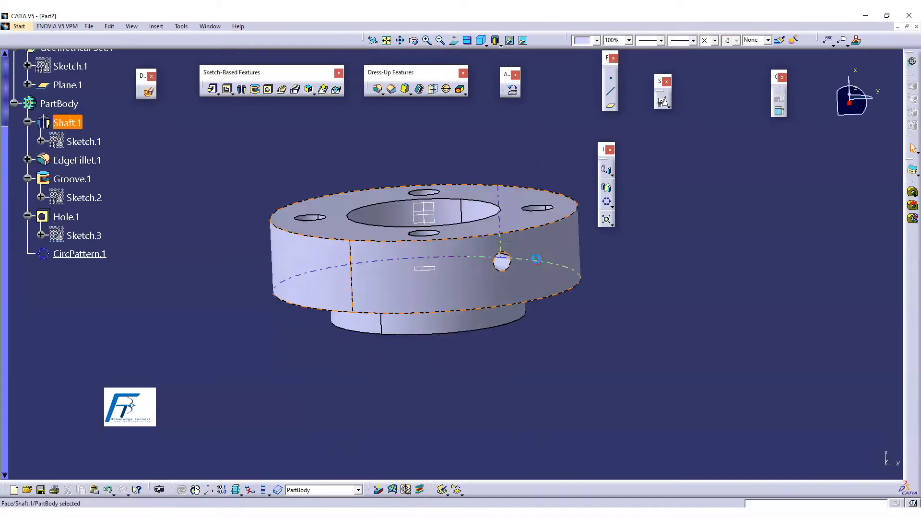
pyautogui.rightClick(537, 260)
pyautogui.moveTo(492, 171); pyautogui.dragTo(442, 303, button='middle')
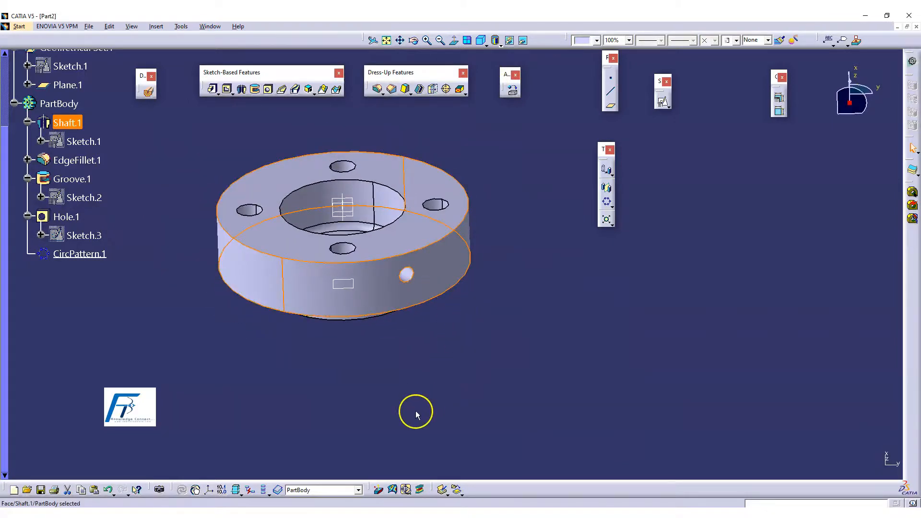
pyautogui.moveTo(361, 402); pyautogui.dragTo(438, 364, button='middle')
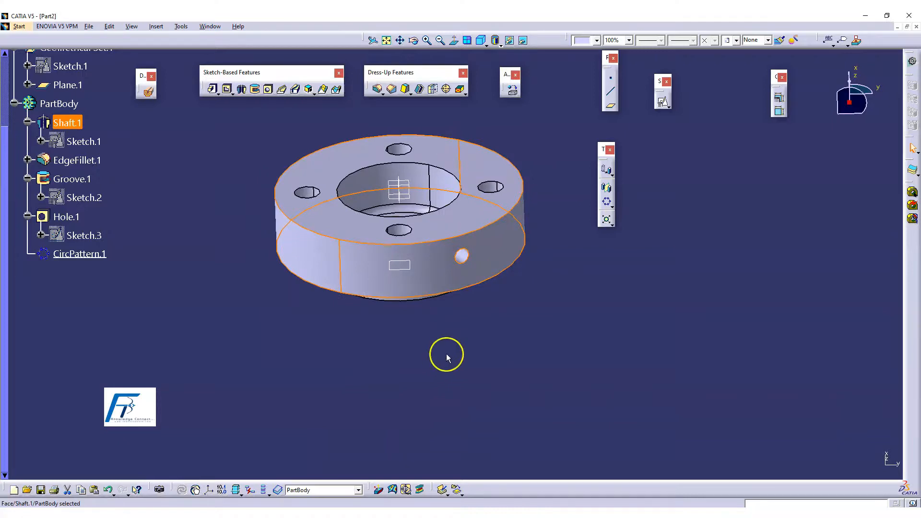
pyautogui.moveTo(501, 319); pyautogui.dragTo(512, 332, button='middle')
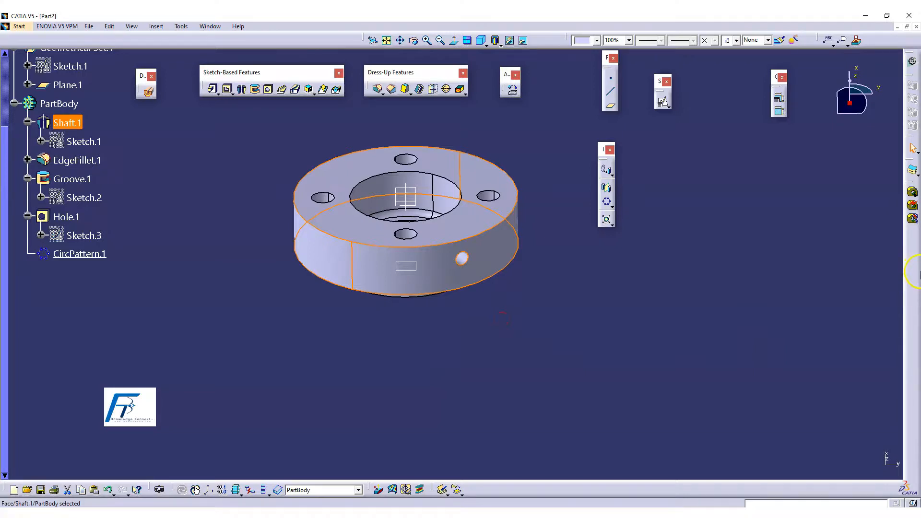
# - Measure the distance between the radial rim hole's axis and the flange's upper annular face, keeping the measurement in the tree
pyautogui.rightClick(920, 261)
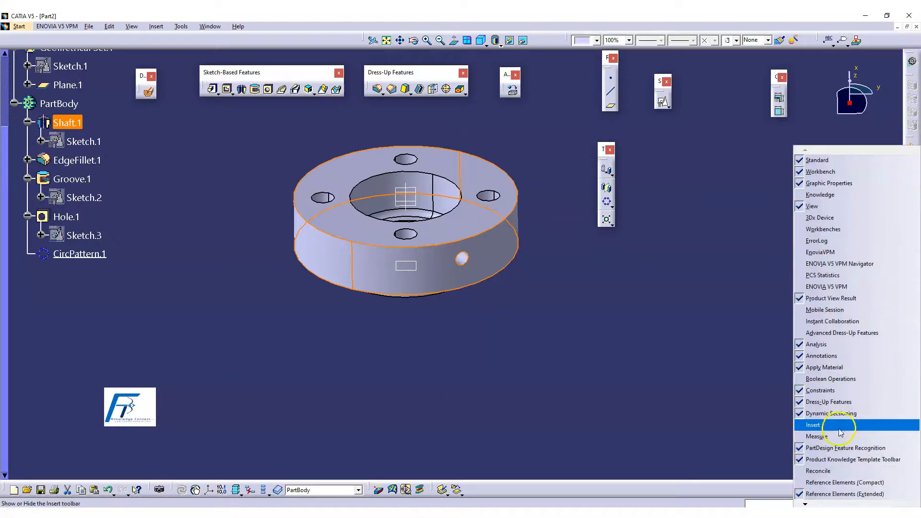
pyautogui.click(816, 436)
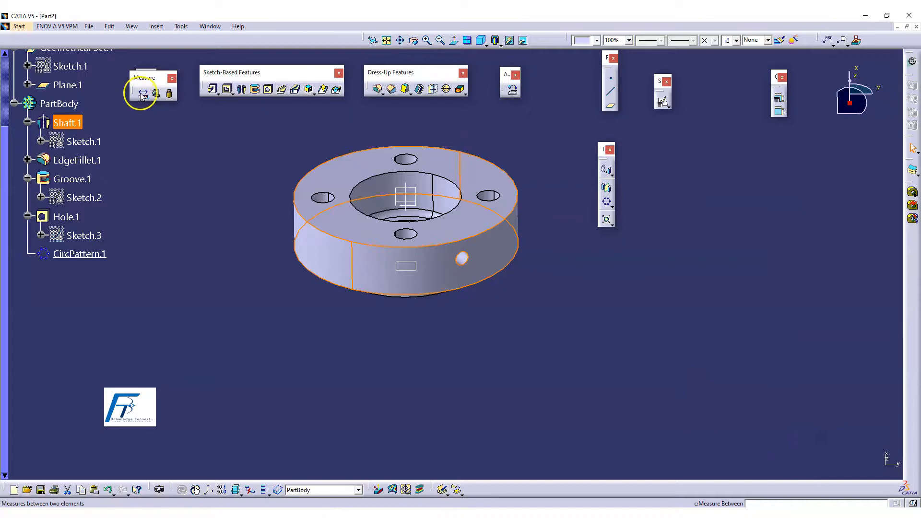
pyautogui.click(142, 94)
pyautogui.moveTo(468, 335); pyautogui.dragTo(469, 257, button='middle')
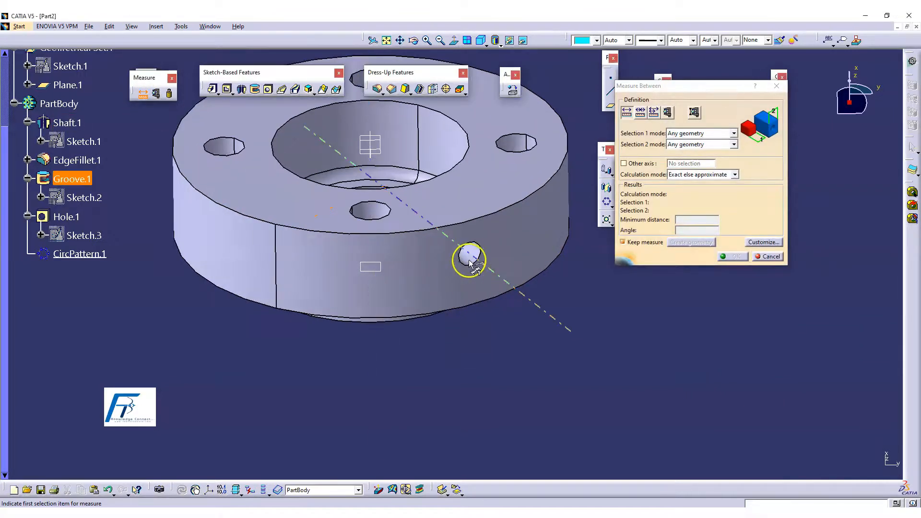
pyautogui.click(478, 198)
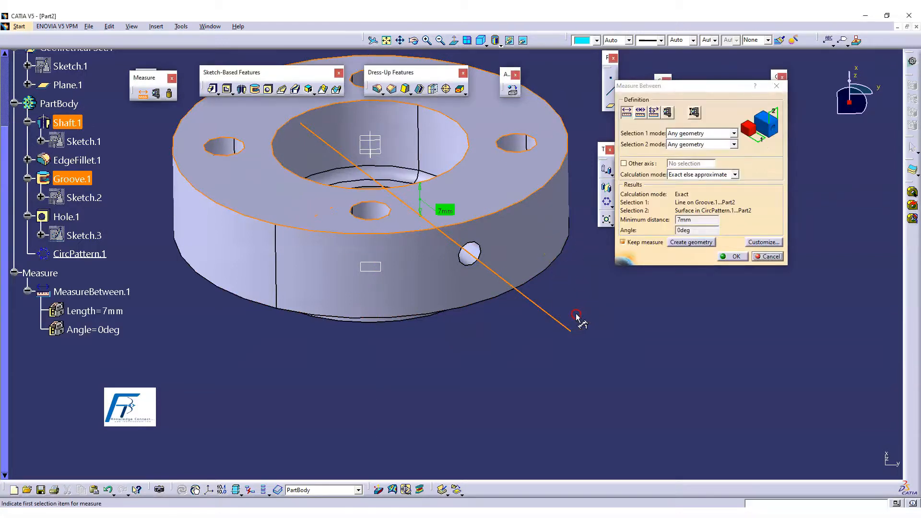
pyautogui.moveTo(578, 317); pyautogui.dragTo(643, 300, button='middle')
pyautogui.click(732, 255)
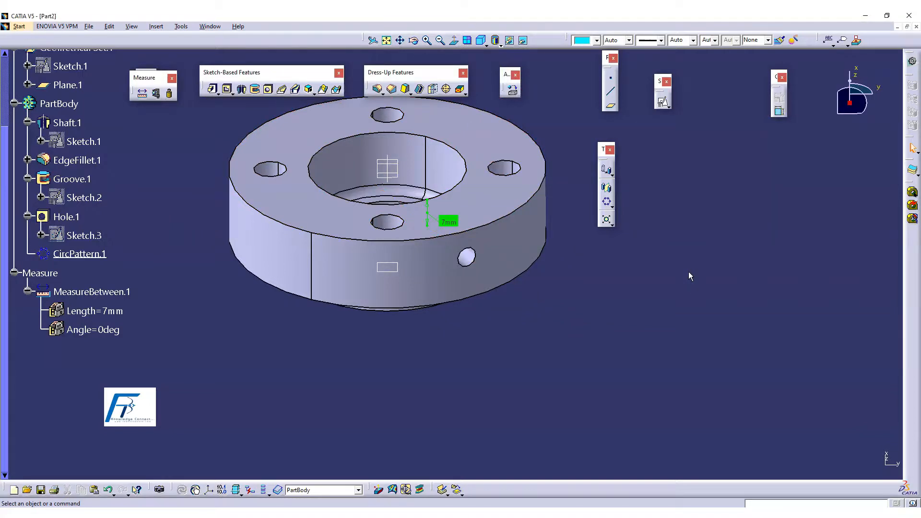
# - Set the offset of Plane.1 to 10 mm
pyautogui.moveTo(623, 325); pyautogui.dragTo(556, 371, button='middle')
pyautogui.doubleClick(376, 308)
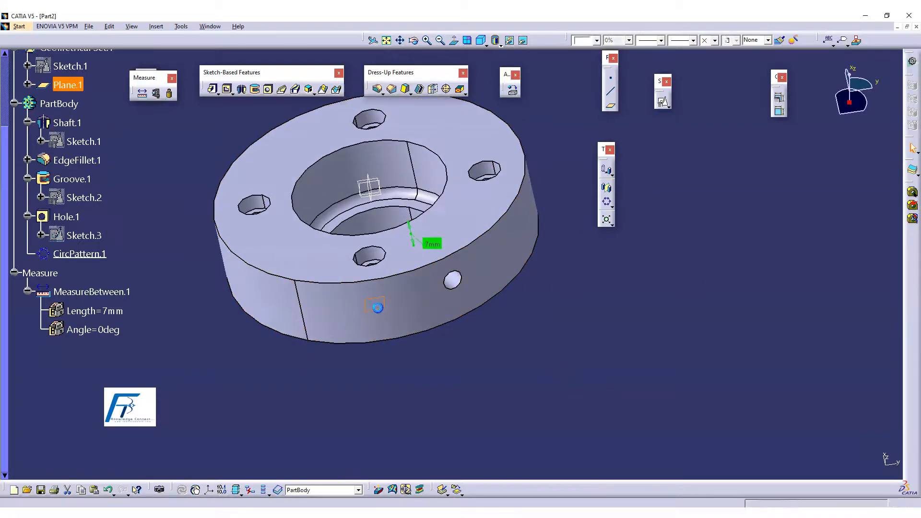
pyautogui.moveTo(428, 372); pyautogui.dragTo(293, 187, button='middle')
pyautogui.click(246, 119)
pyautogui.doubleClick(227, 115)
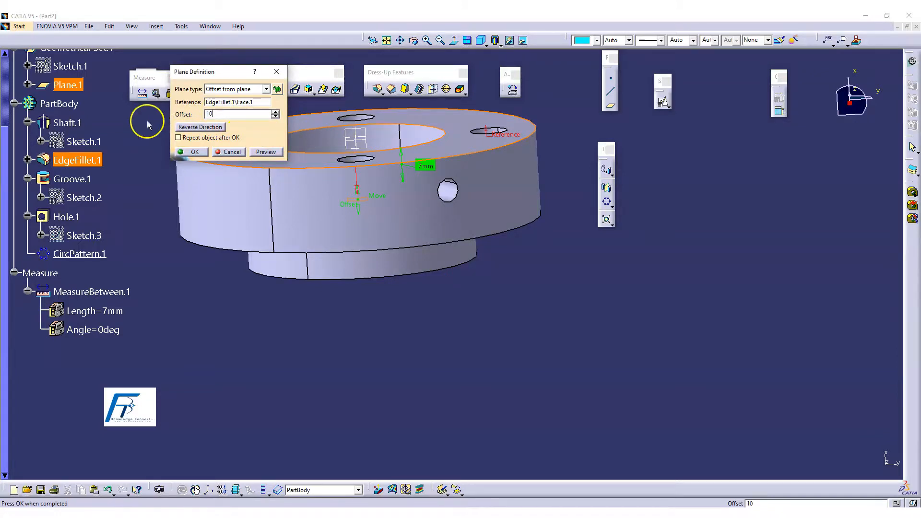
pyautogui.click(195, 152)
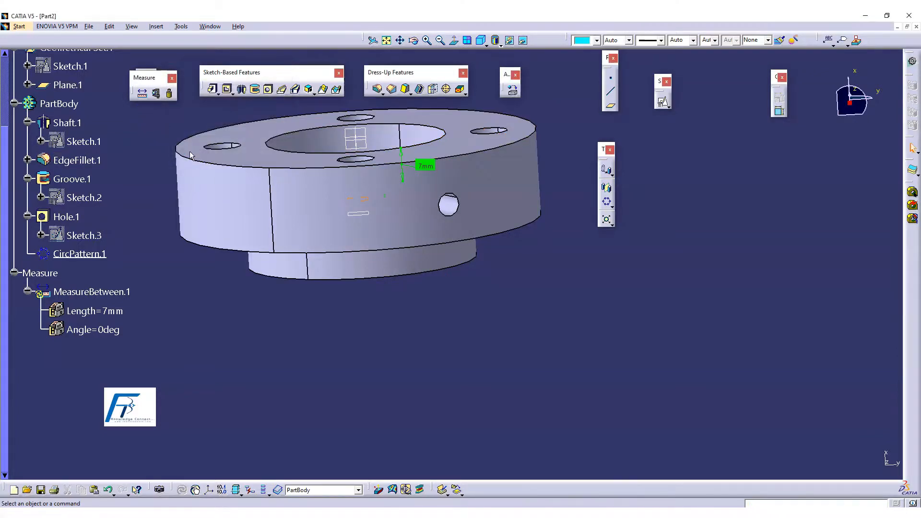
# - Run a local update on the MeasureBetween.1 measurement and on the circular pattern of holes
pyautogui.moveTo(424, 283); pyautogui.dragTo(419, 365, button='middle')
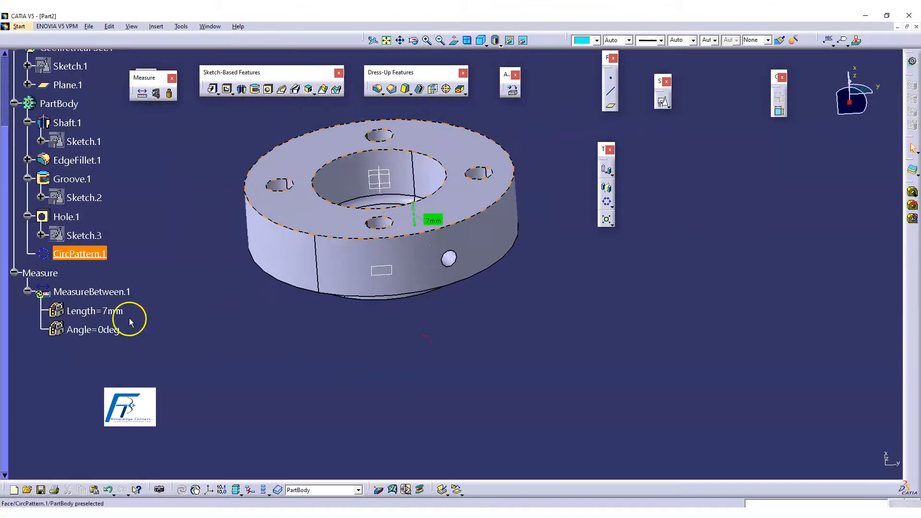
pyautogui.rightClick(61, 295)
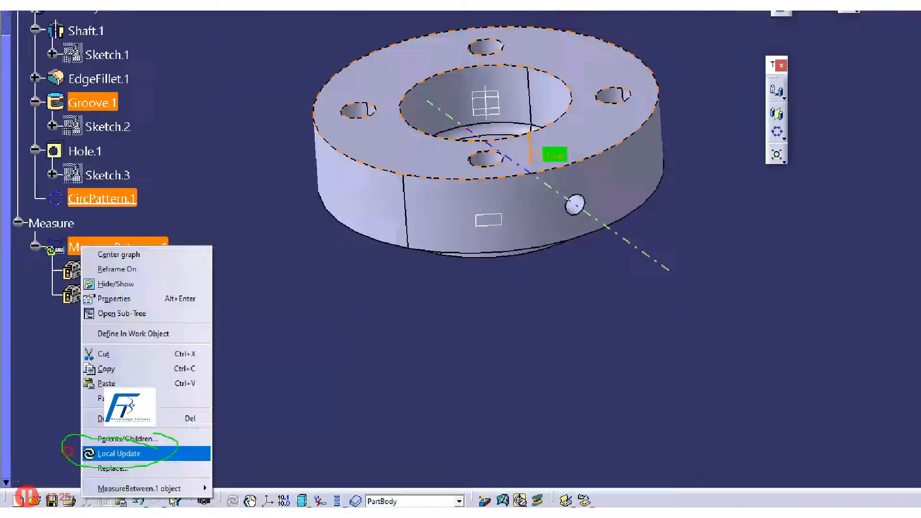
pyautogui.click(139, 455)
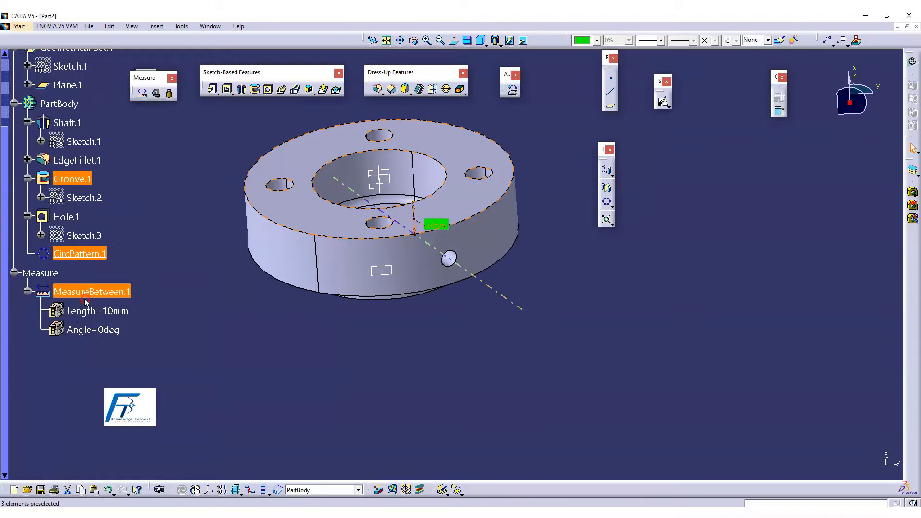
pyautogui.rightClick(100, 254)
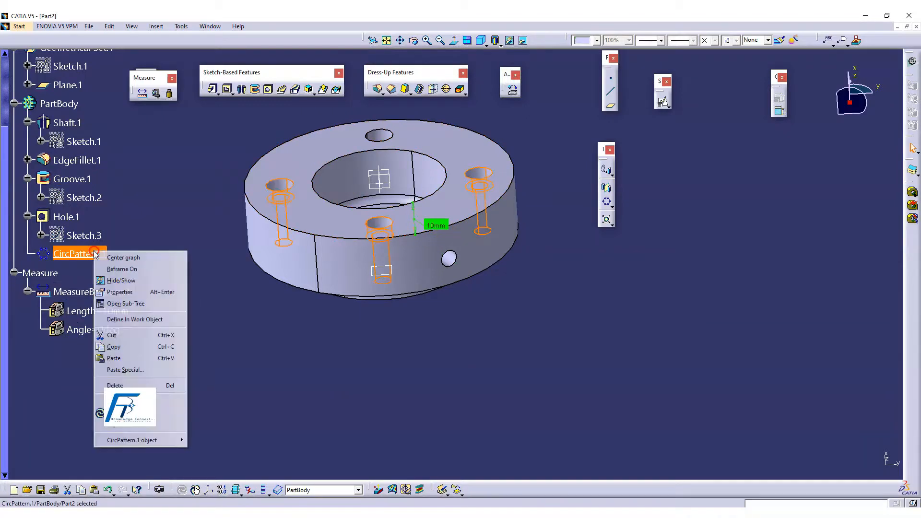
pyautogui.click(127, 416)
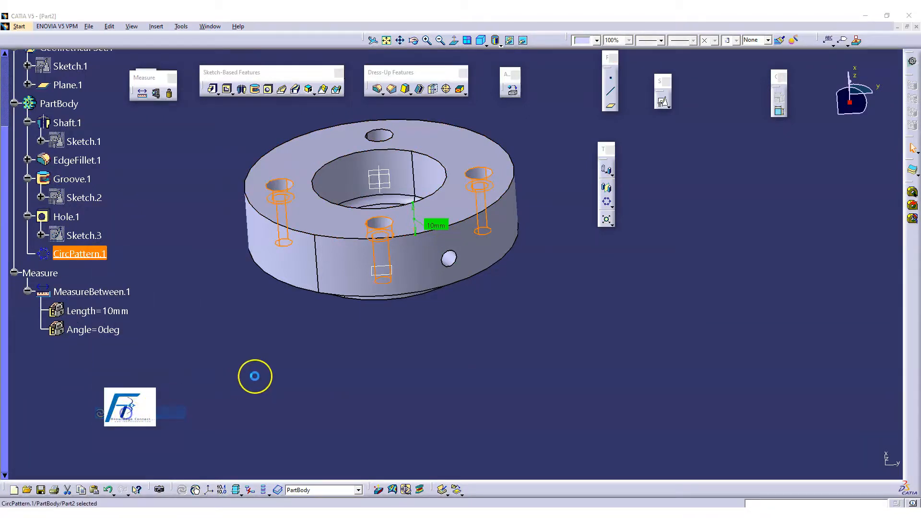
pyautogui.click(492, 331)
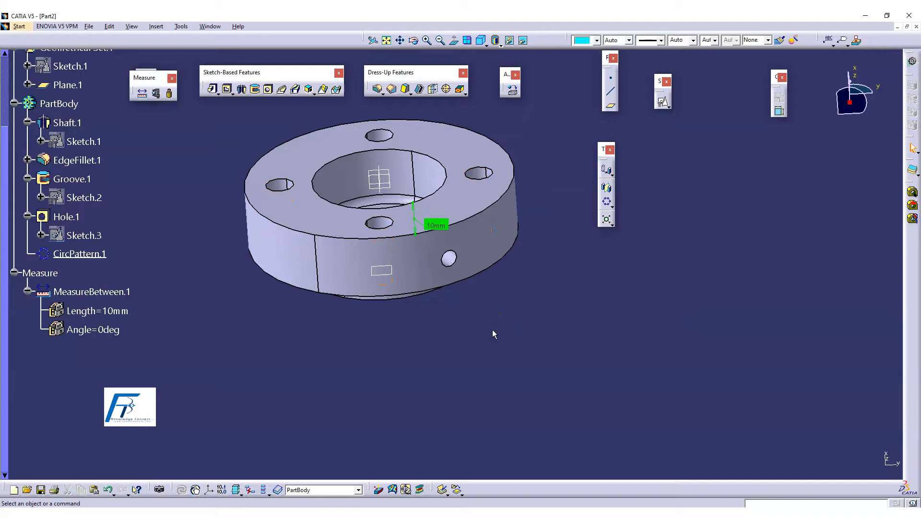
# - Set the offset of Plane.1 to 5 mm and locally update the MeasureBetween.1 measurement
pyautogui.moveTo(465, 316); pyautogui.dragTo(473, 285, button='middle')
pyautogui.doubleClick(389, 238)
pyautogui.click(504, 312)
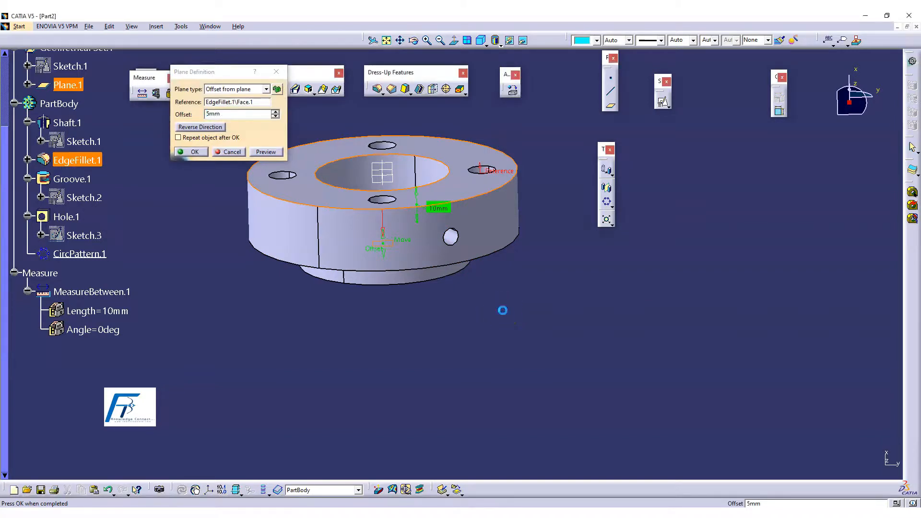
pyautogui.press('Return')
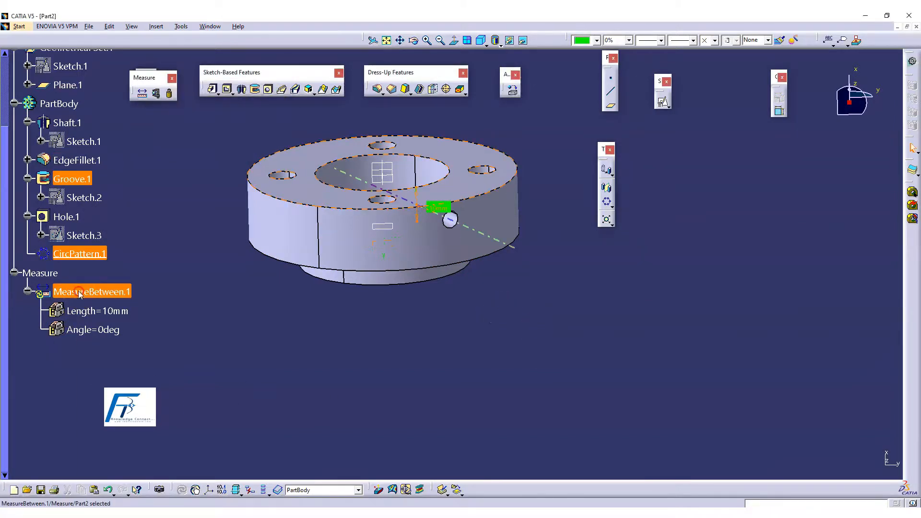
pyautogui.rightClick(79, 292)
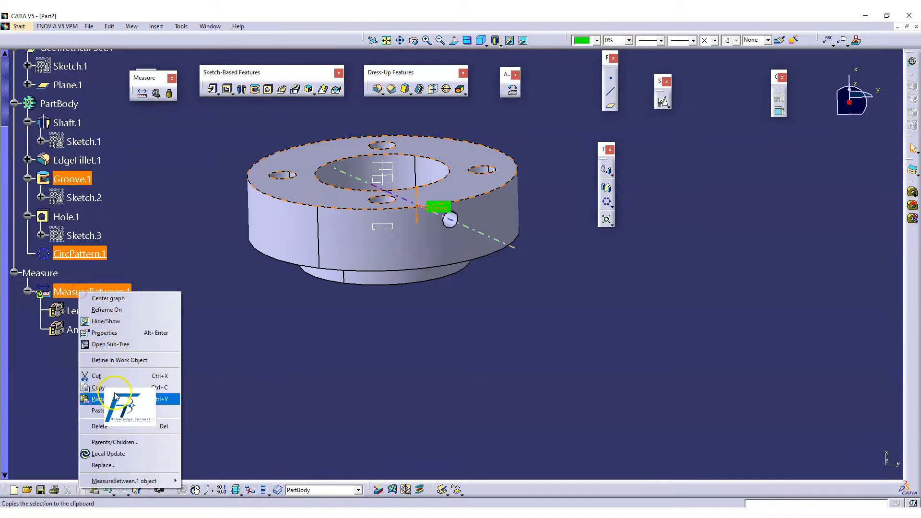
pyautogui.click(112, 455)
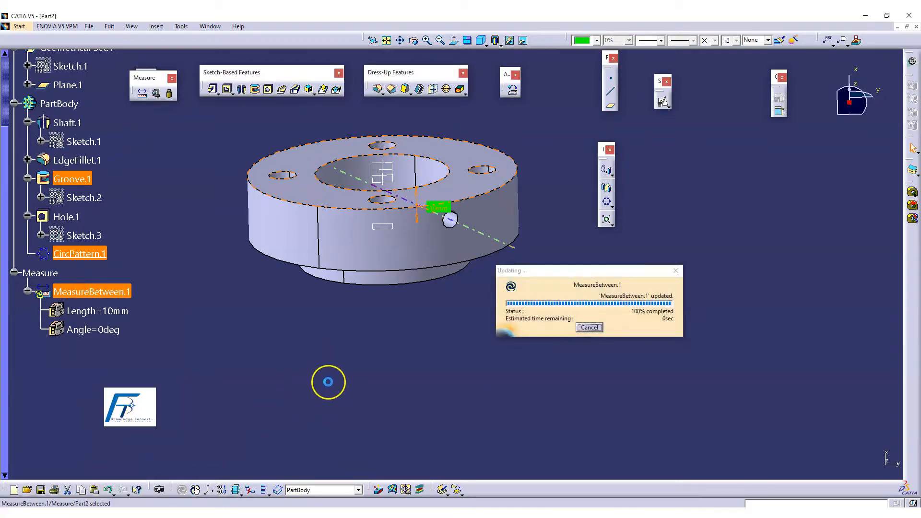
pyautogui.moveTo(437, 393); pyautogui.dragTo(587, 256, button='middle')
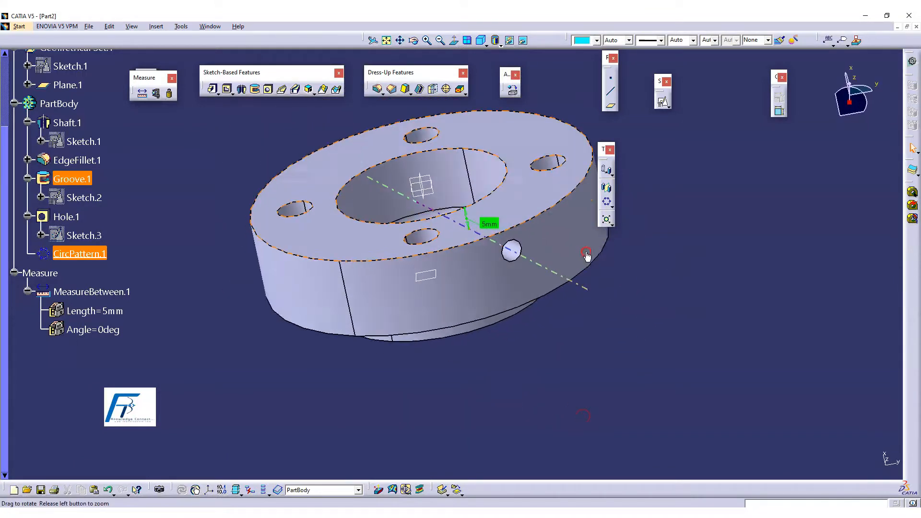
# - Hide Geometrical Set.1 and the MeasureBetween.1 measurement
pyautogui.scroll(-1, 98, 144)
pyautogui.scroll(4, 106, 124)
pyautogui.rightClick(96, 132)
pyautogui.click(120, 160)
pyautogui.moveTo(720, 293)
pyautogui.mouseDown(button='middle')
pyautogui.moveTo(737, 305)
pyautogui.moveTo(680, 351)
pyautogui.mouseUp(button='middle')
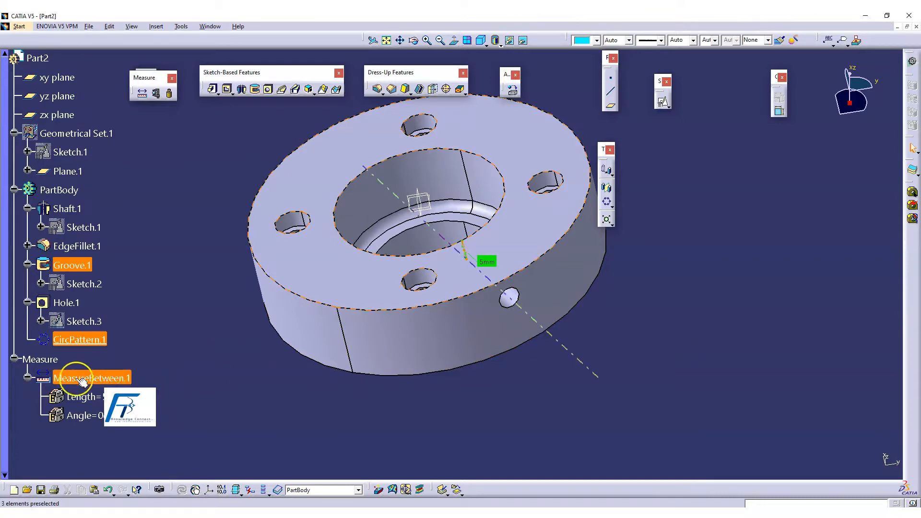
pyautogui.rightClick(54, 361)
pyautogui.click(91, 378)
pyautogui.rightClick(94, 377)
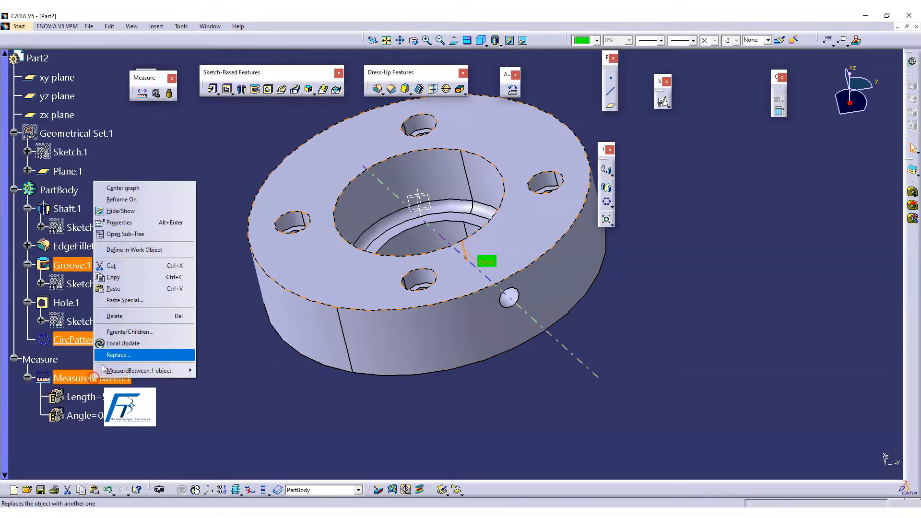
pyautogui.click(135, 210)
# - Apply the metal material Nickel from the default material catalog to the flange body
pyautogui.moveTo(453, 195); pyautogui.dragTo(510, 192, button='middle')
pyautogui.moveTo(602, 150); pyautogui.dragTo(697, 161)
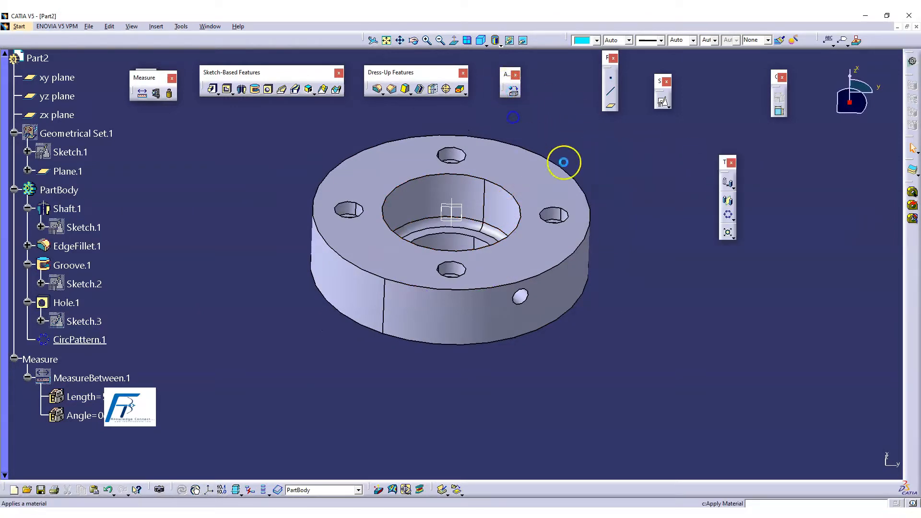
pyautogui.click(658, 158)
pyautogui.click(641, 101)
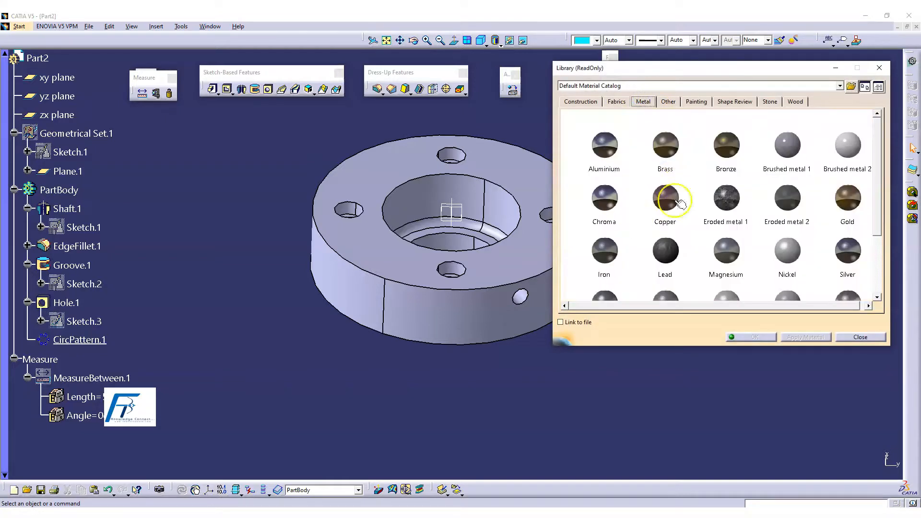
pyautogui.click(781, 261)
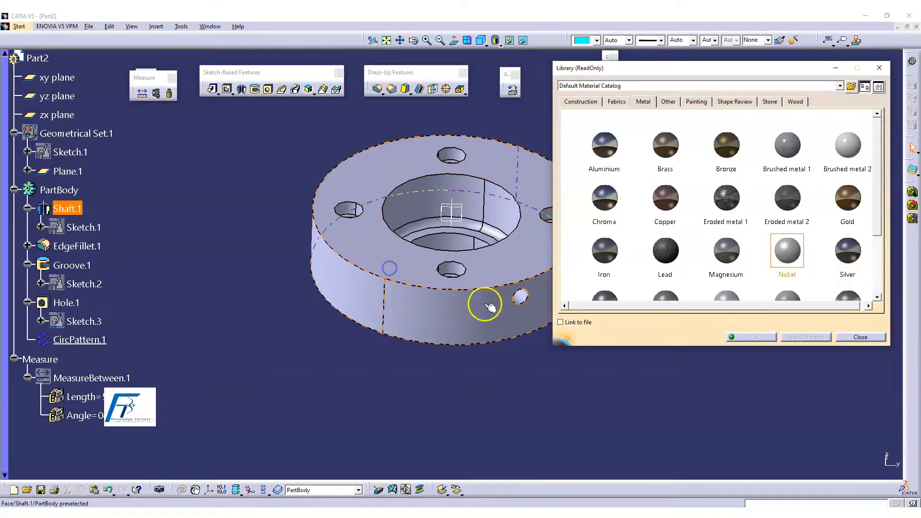
pyautogui.moveTo(786, 253); pyautogui.dragTo(580, 312)
pyautogui.moveTo(362, 283); pyautogui.dragTo(359, 240)
pyautogui.click(490, 282)
pyautogui.click(811, 338)
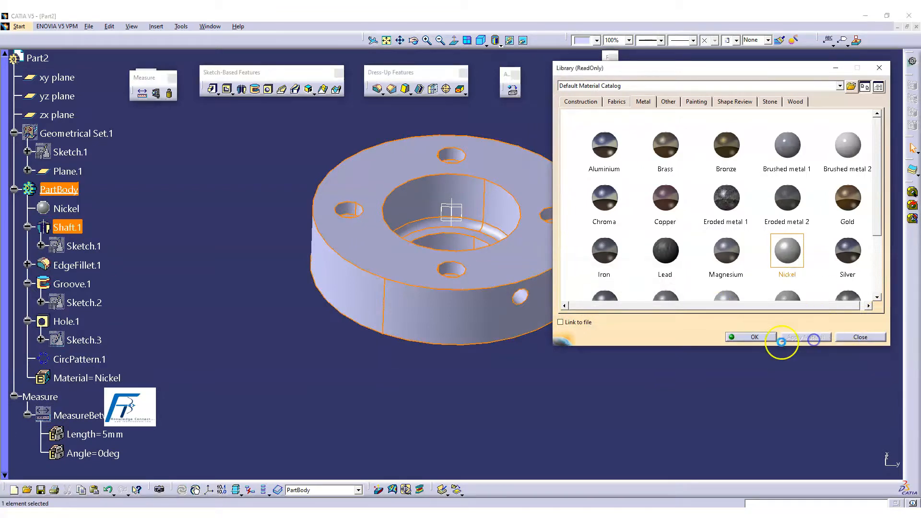
pyautogui.click(751, 338)
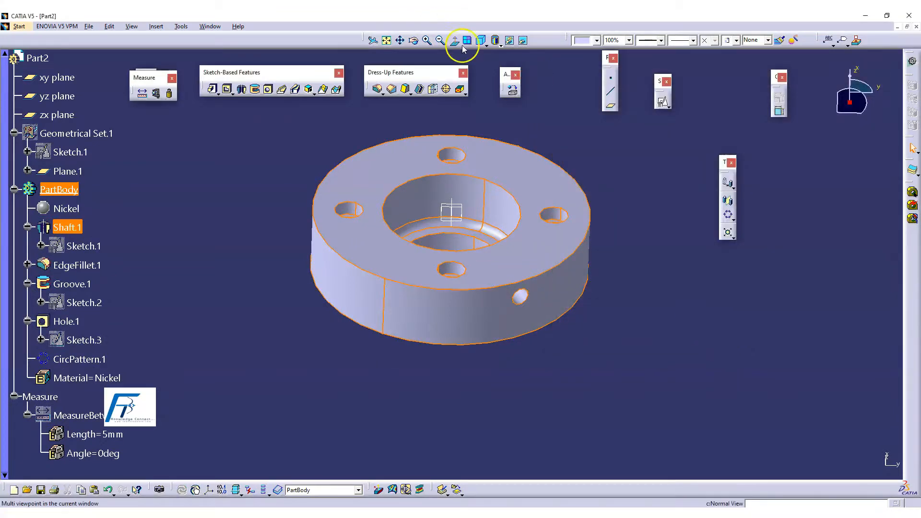
# - Switch the display mode to shading with material and inspect the flange from its counterbored face
pyautogui.click(493, 46)
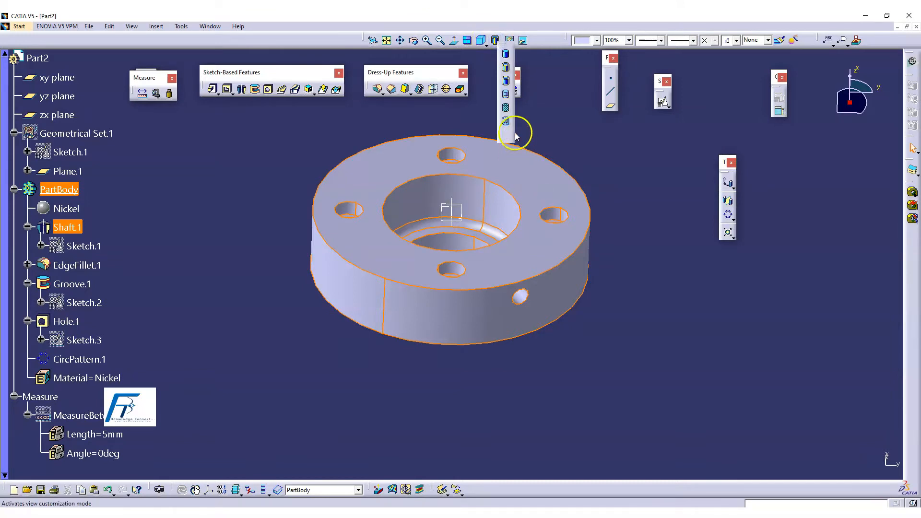
pyautogui.click(506, 110)
pyautogui.moveTo(606, 197)
pyautogui.mouseDown(button='middle')
pyautogui.moveTo(631, 205)
pyautogui.moveTo(318, 144)
pyautogui.moveTo(438, 278)
pyautogui.moveTo(561, 366)
pyautogui.moveTo(563, 423)
pyautogui.moveTo(552, 267)
pyautogui.moveTo(570, 298)
pyautogui.moveTo(539, 270)
pyautogui.moveTo(493, 337)
pyautogui.moveTo(527, 284)
pyautogui.mouseUp(button='middle')
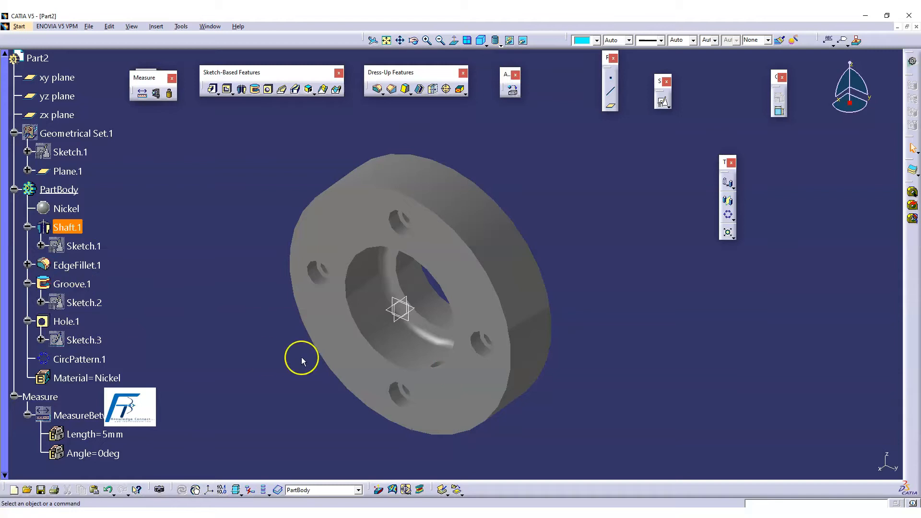
# - Make Geometrical Set.1 visible again
pyautogui.scroll(-2, 214, 329)
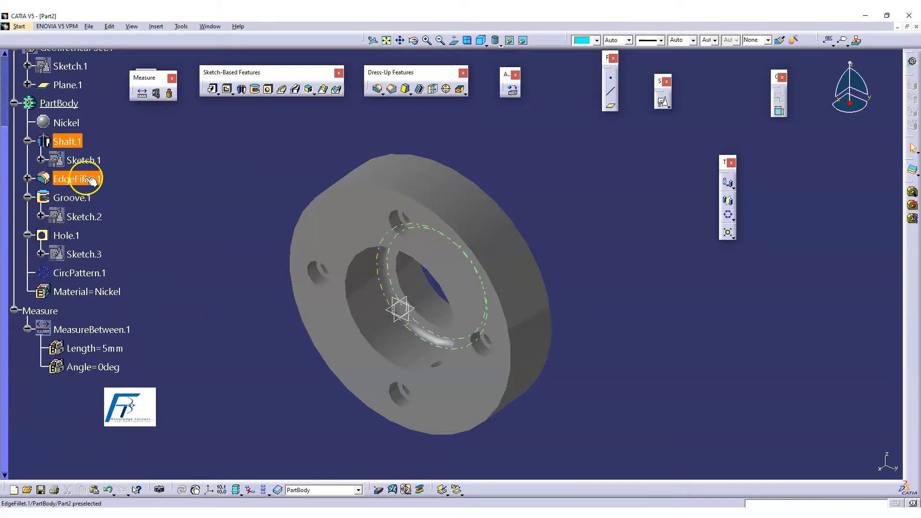
pyautogui.scroll(2, 68, 115)
pyautogui.scroll(-1, 67, 116)
pyautogui.rightClick(87, 91)
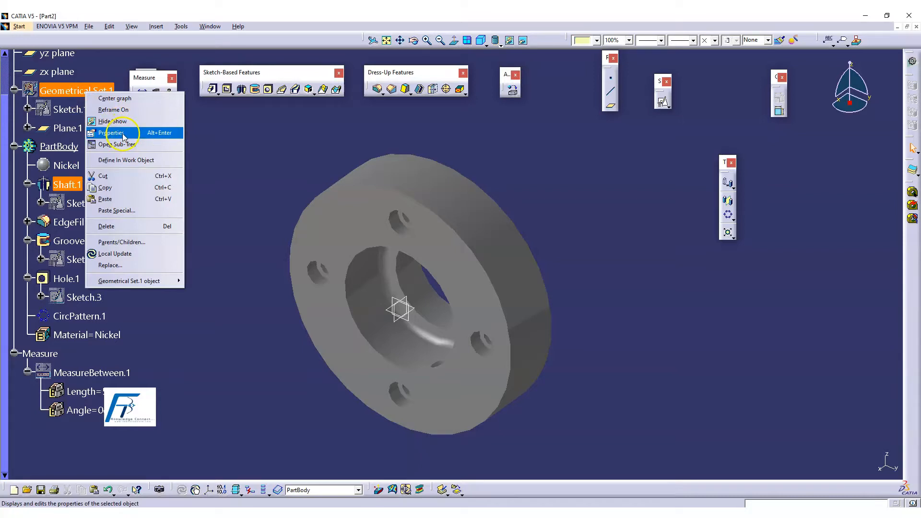
pyautogui.click(113, 121)
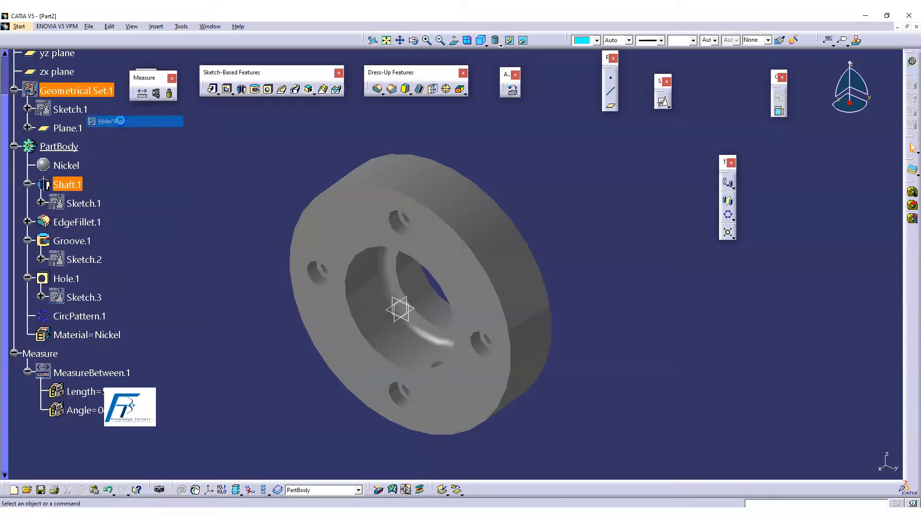
# - Change the colour of Plane.1 to magenta
pyautogui.click(412, 416)
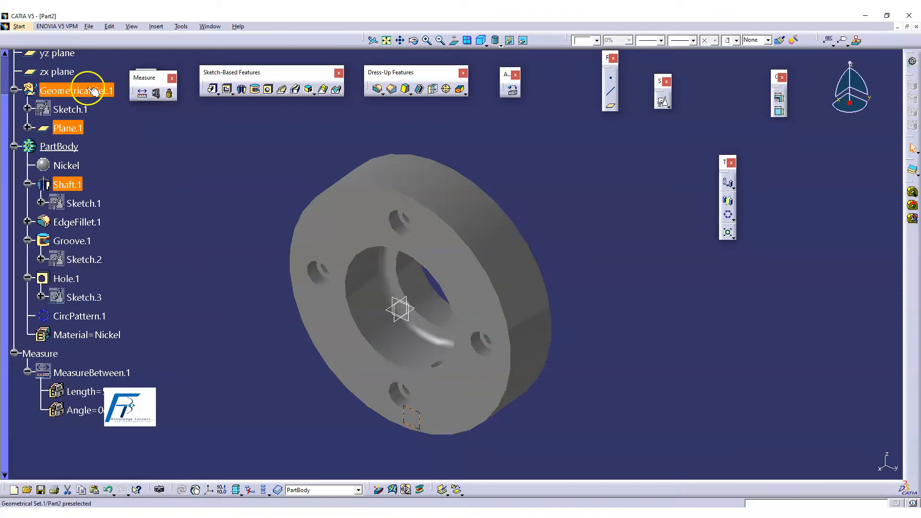
pyautogui.click(584, 41)
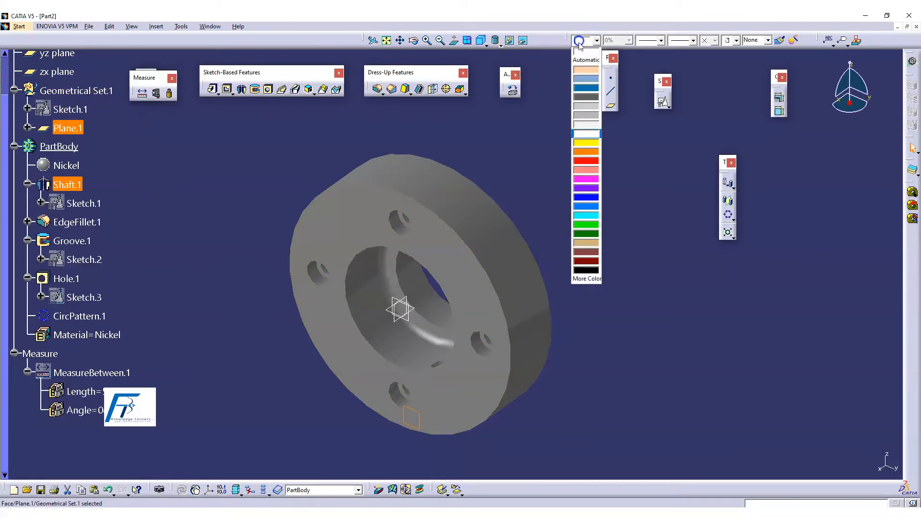
pyautogui.click(585, 180)
pyautogui.moveTo(588, 275); pyautogui.dragTo(243, 278, button='middle')
# - Edit Sketch.3 of Hole.1, set the hole-positioning circle's diameter to 58, and return to the part
pyautogui.click(67, 279)
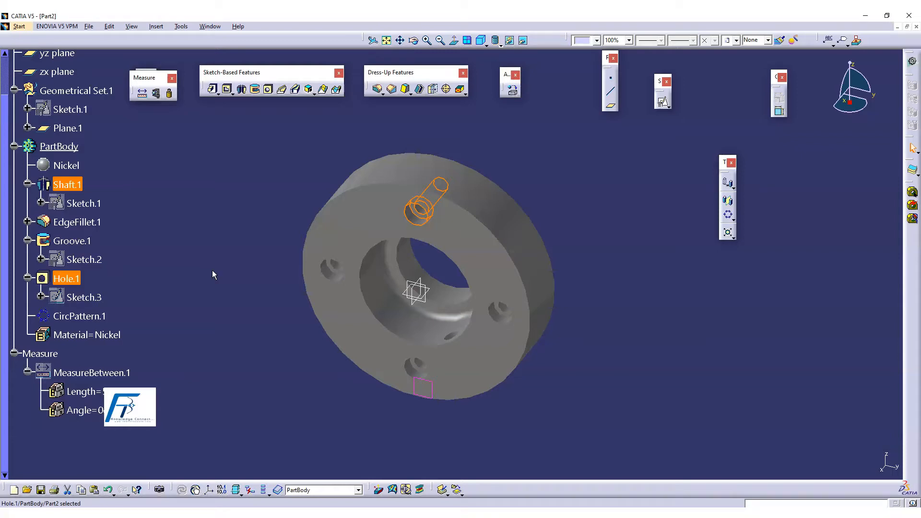
pyautogui.click(90, 295)
pyautogui.doubleClick(89, 296)
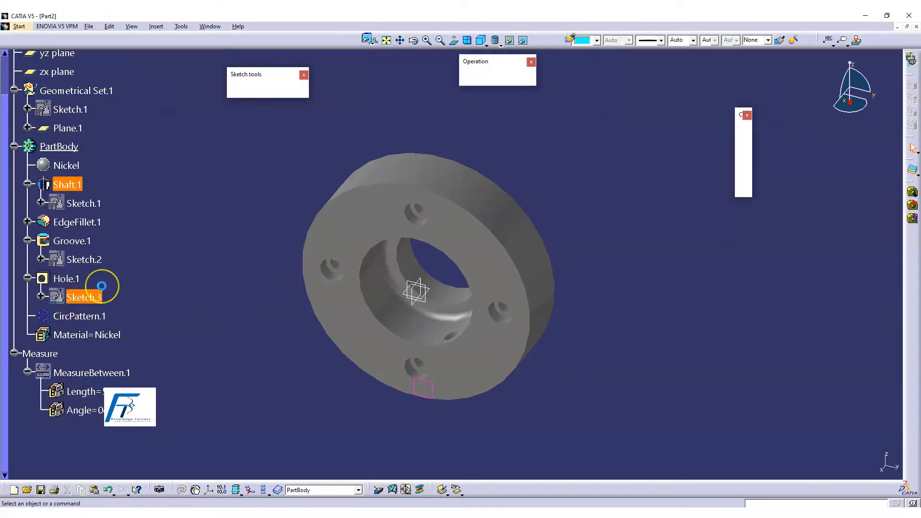
pyautogui.doubleClick(537, 191)
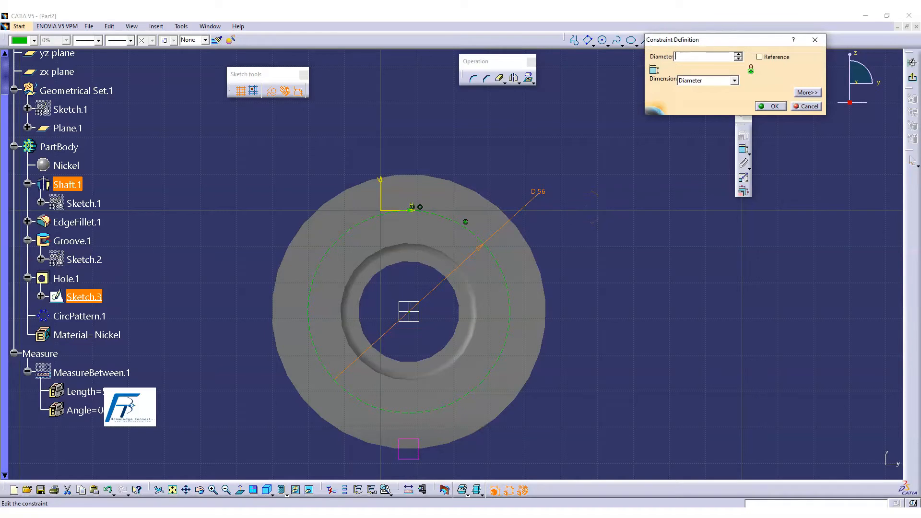
pyautogui.press('Return')
pyautogui.click(601, 226)
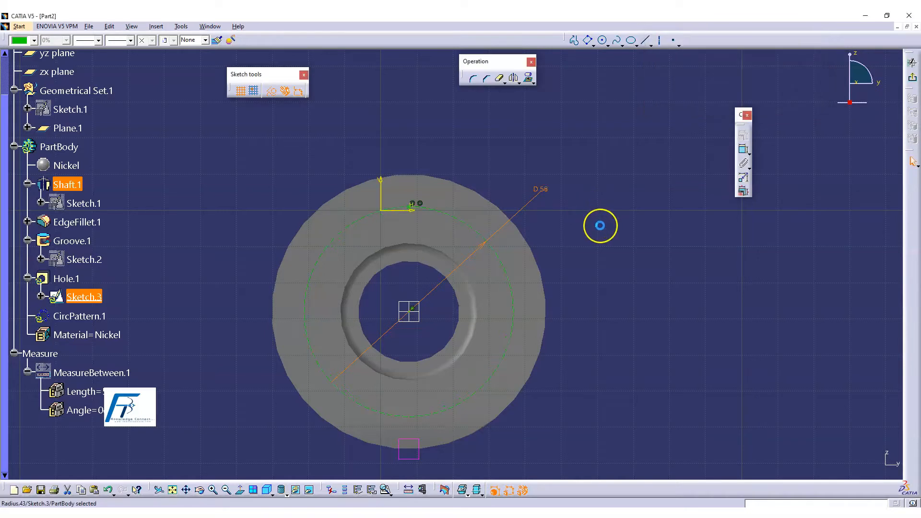
pyautogui.click(913, 77)
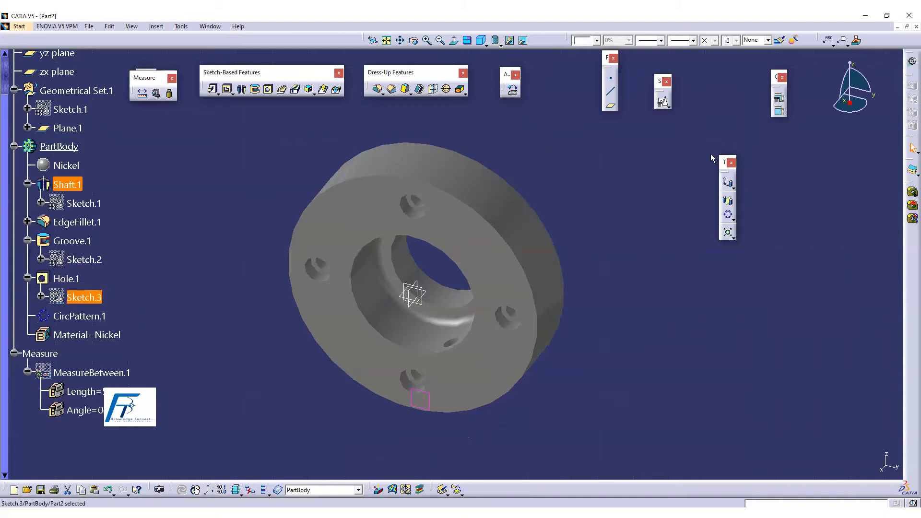
# - Update the MeasureBetween.1 measurement after the hole circle change
pyautogui.doubleClick(98, 319)
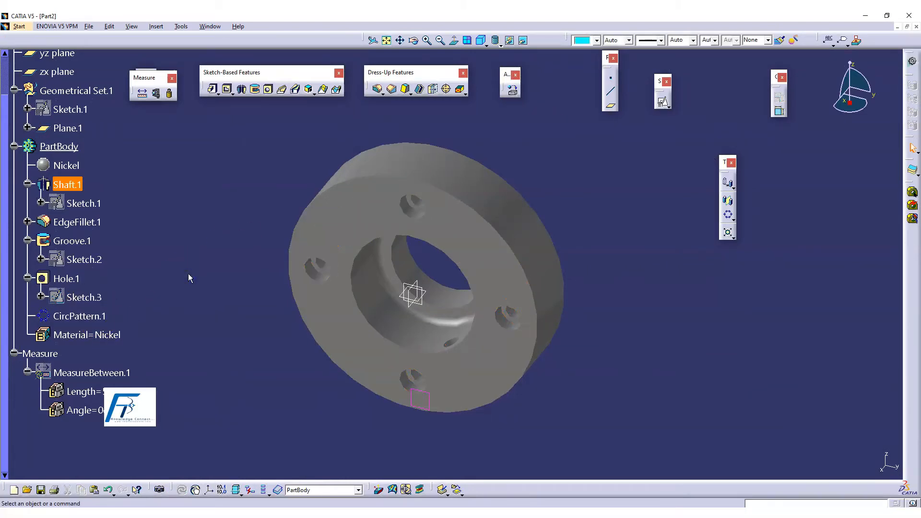
pyautogui.click(115, 373)
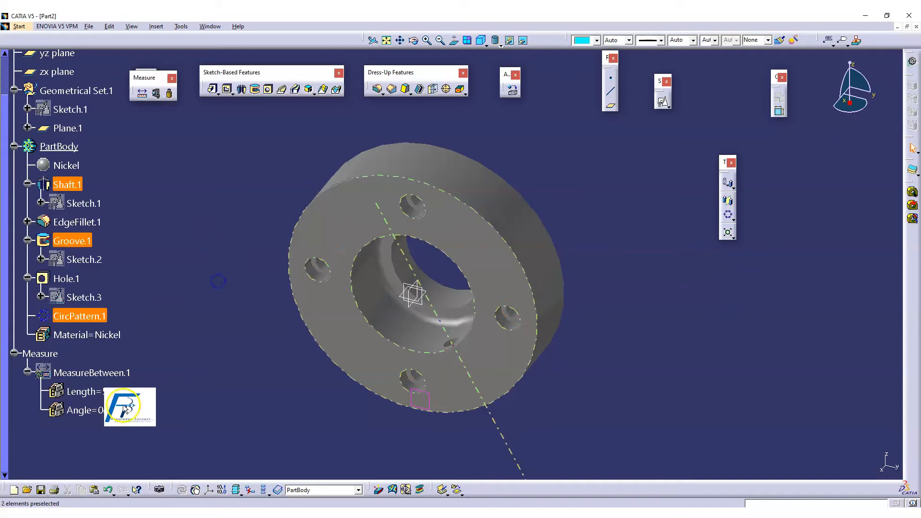
pyautogui.rightClick(115, 372)
pyautogui.click(164, 332)
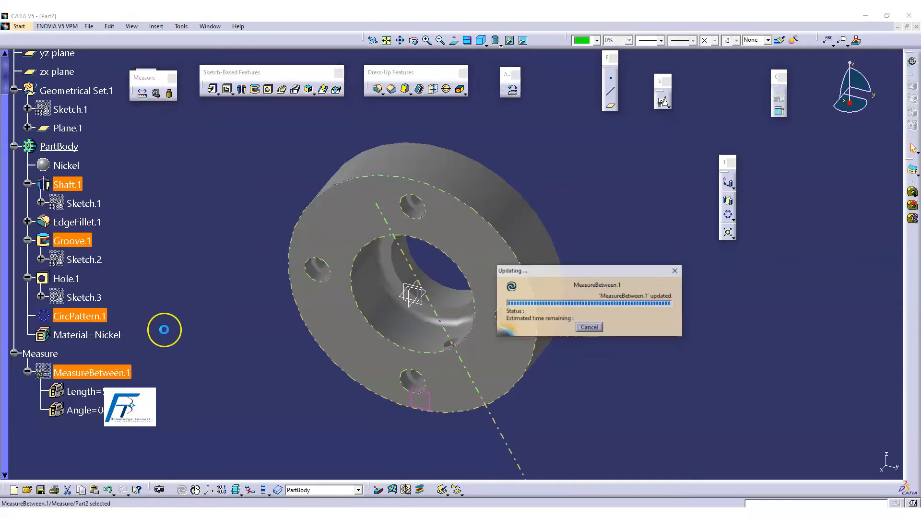
pyautogui.click(284, 384)
# - Minimize the flange part's window to bring up the drawing piesa_01_a
pyautogui.moveTo(288, 387); pyautogui.dragTo(474, 152, button='middle')
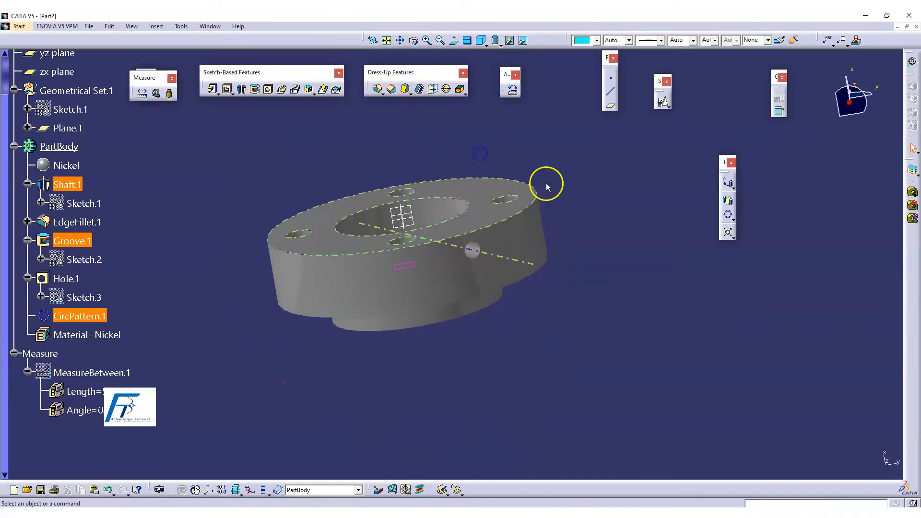
pyautogui.moveTo(522, 128); pyautogui.dragTo(590, 185, button='middle')
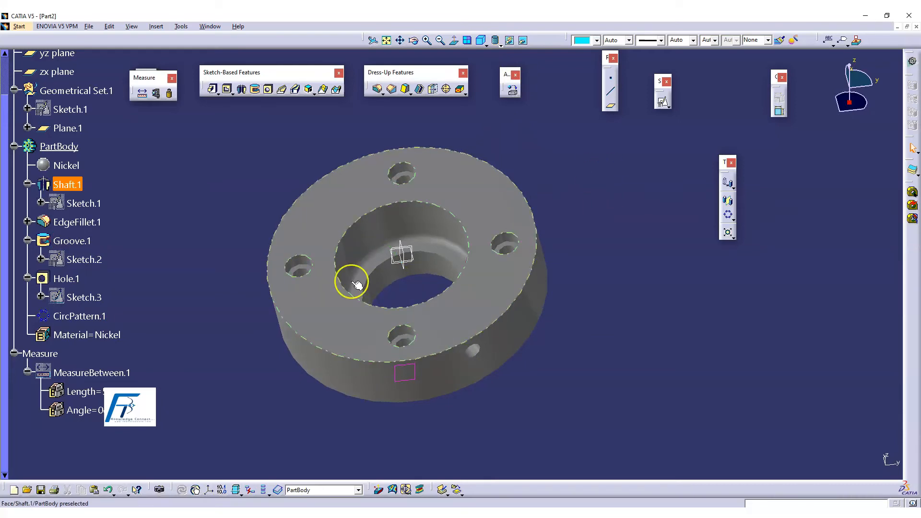
pyautogui.click(899, 28)
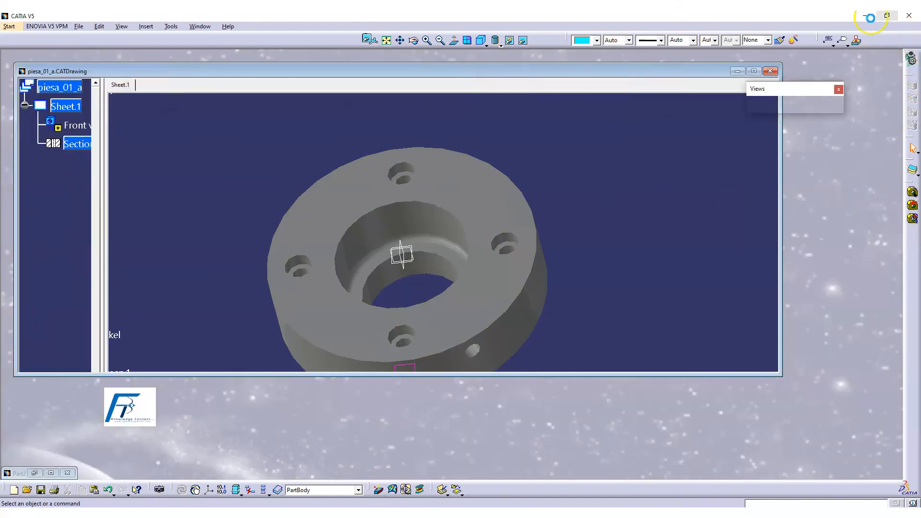